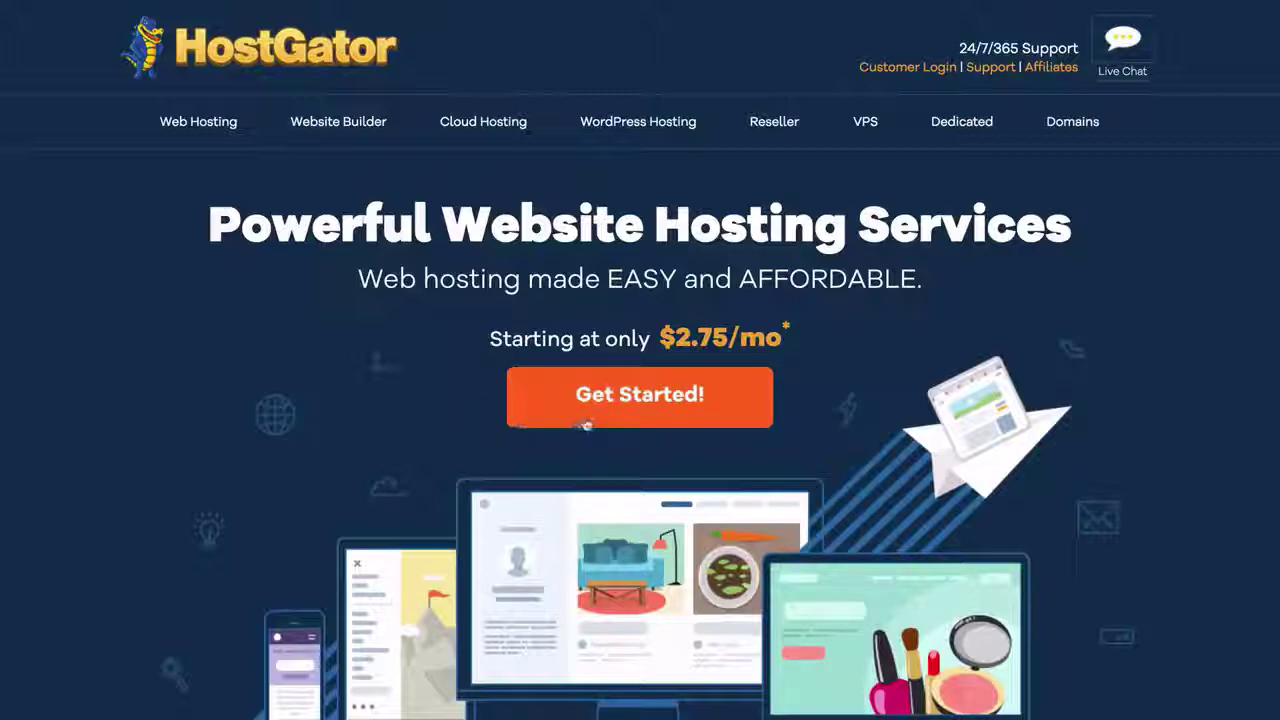
- Start a HostGator Hatchling order and choose the 12-month billing cycle at $5.95/mo
left_click(590, 423)
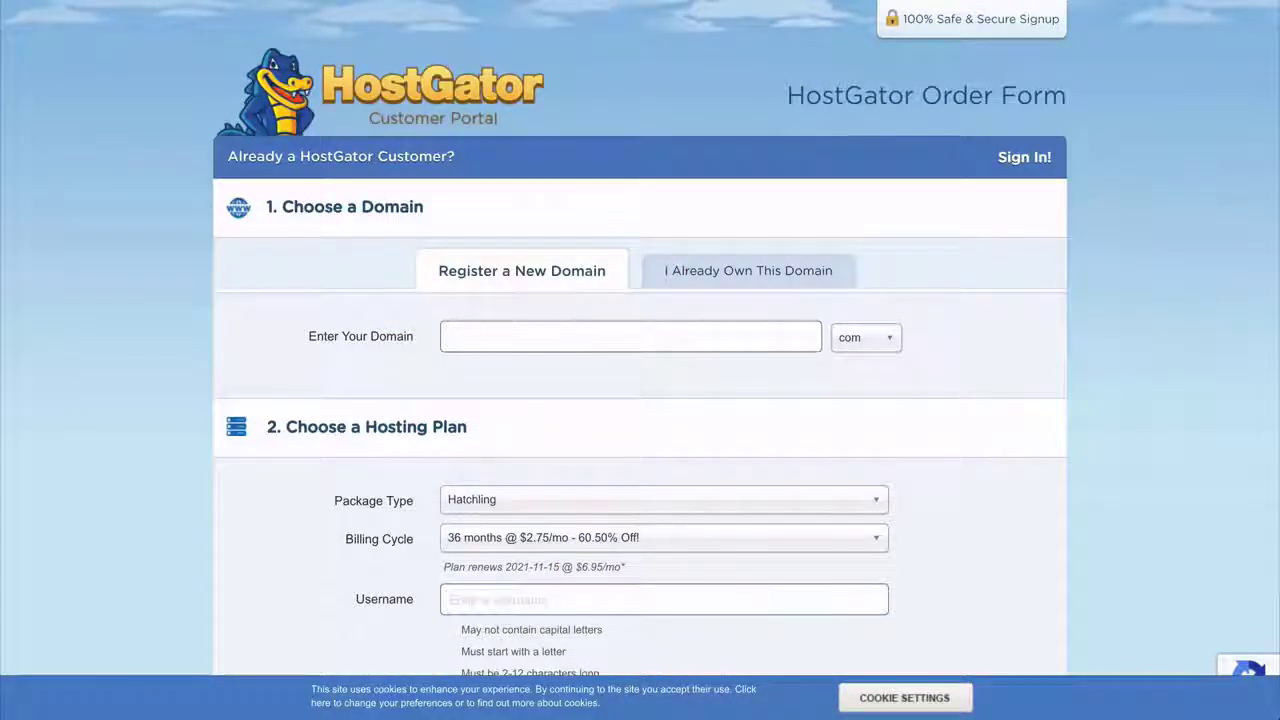
left_click(897, 348)
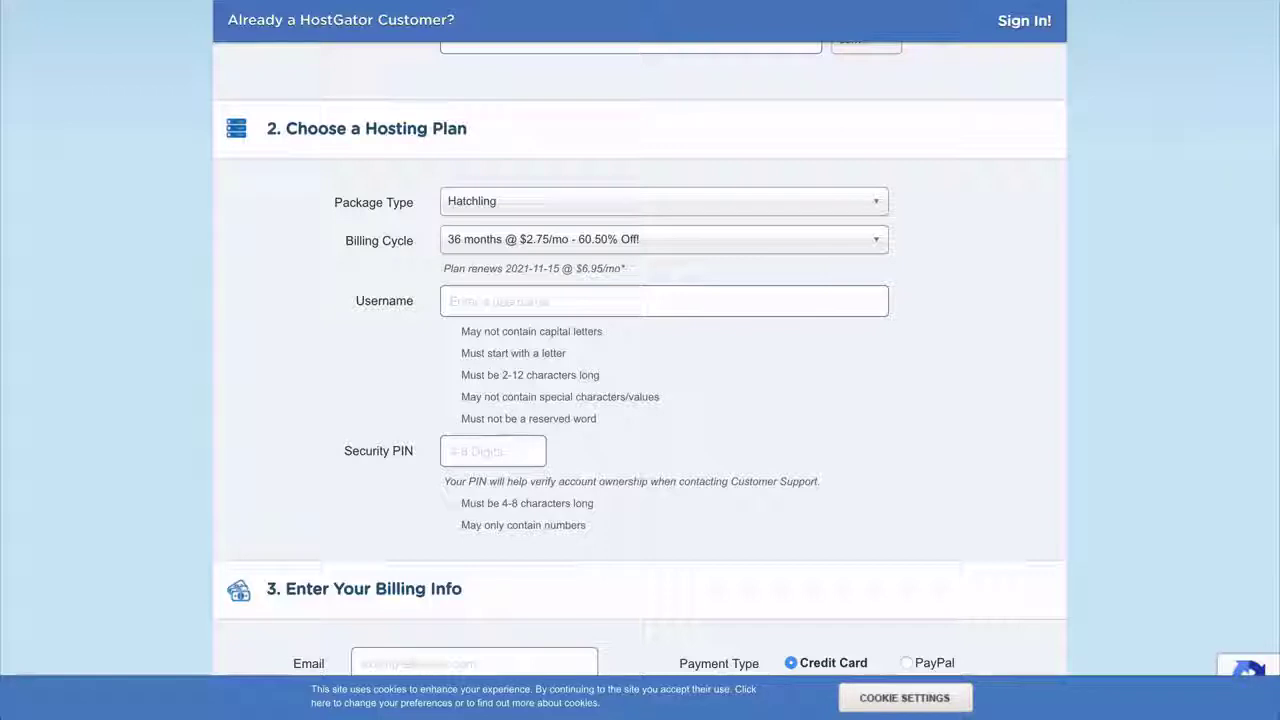
left_click(466, 249)
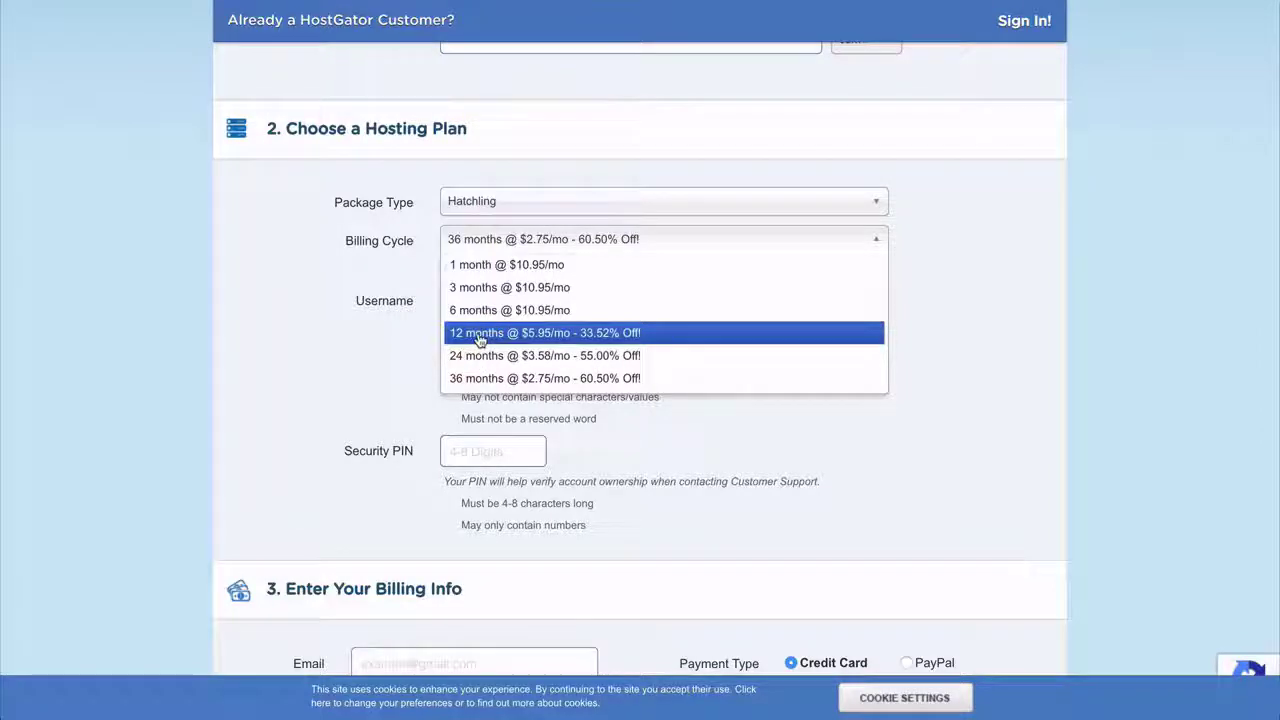
left_click(479, 337)
scroll(640, 360, "down", 5)
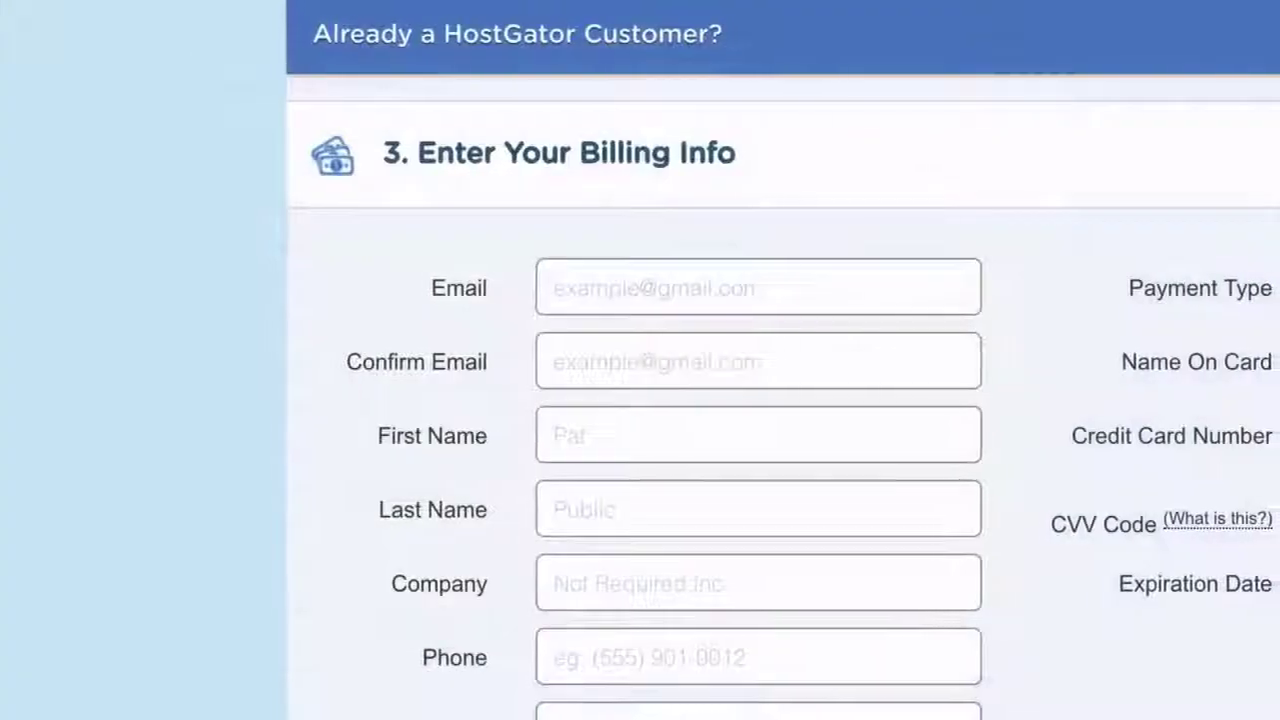
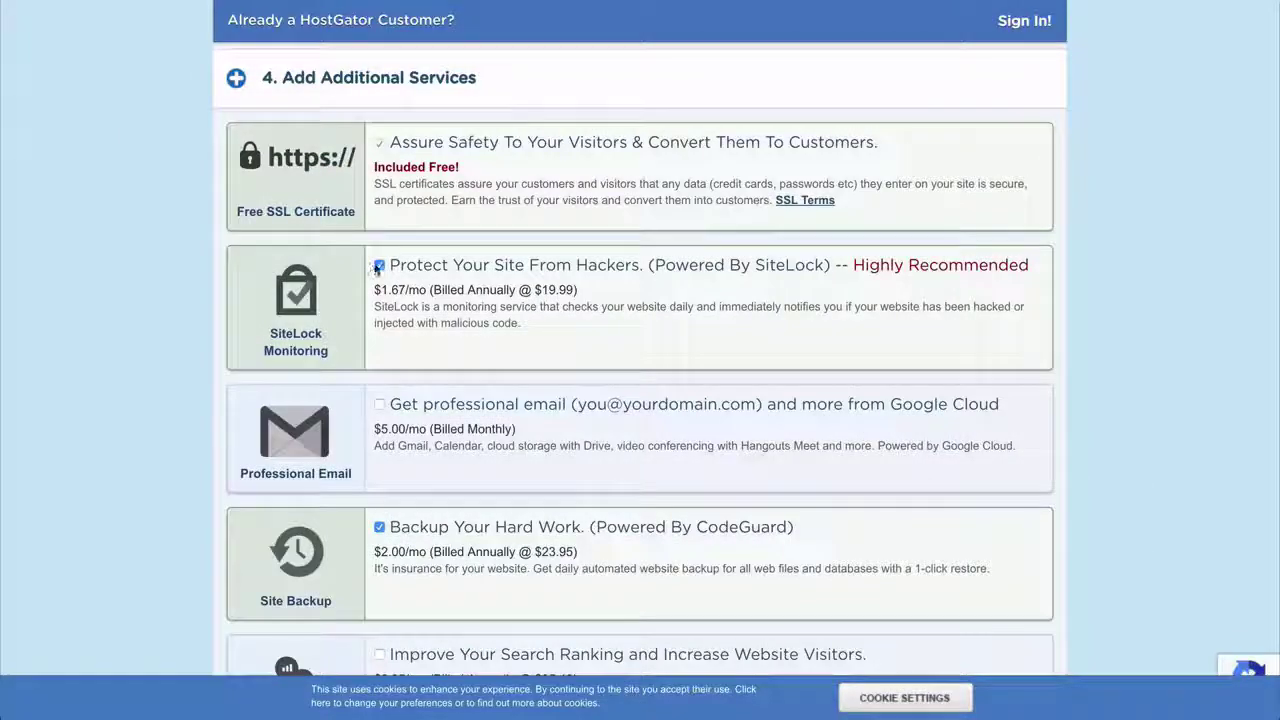
- Enter the account e-mail address and remove the SiteLock and CodeGuard add-ons
left_click(379, 265)
scroll(378, 300, "down", 2)
left_click(379, 369)
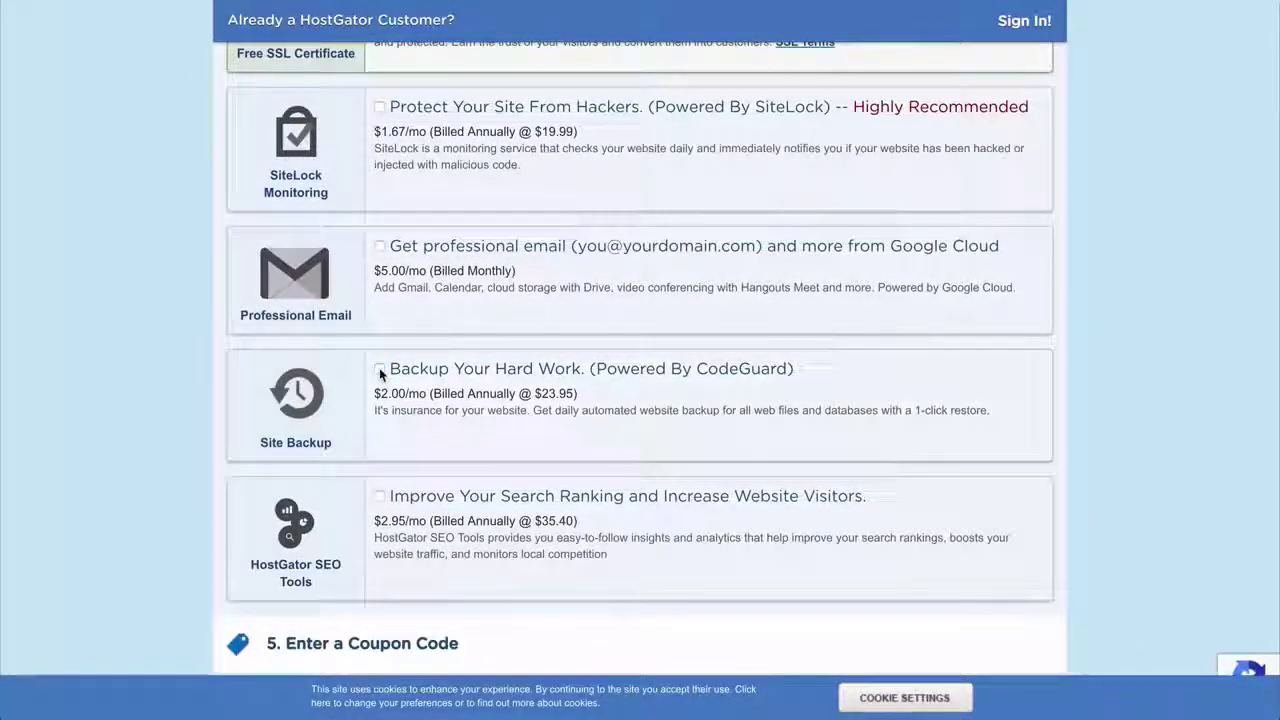
scroll(380, 374, "down", 5)
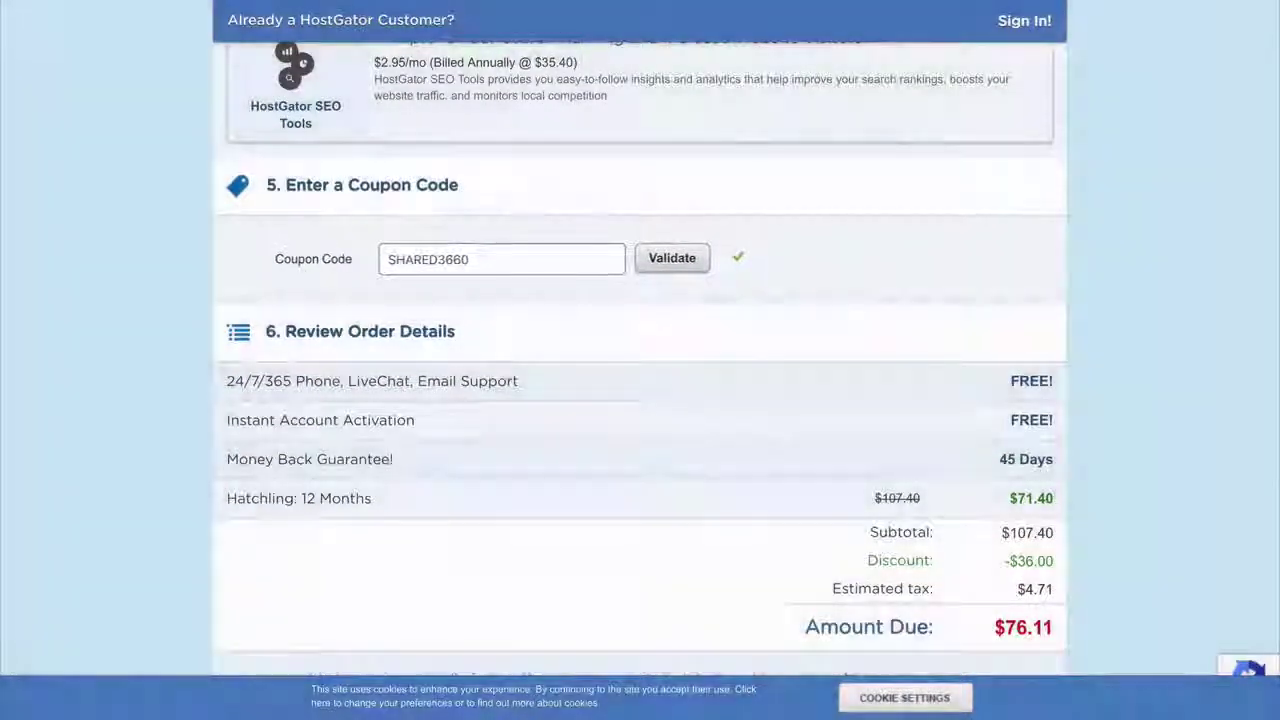
- Replace the coupon with WORDPRESSHERO, accept the terms and place the $45.80 order
key("ctrl+a")
key("BackSpace")
type("WORDPRESSH")
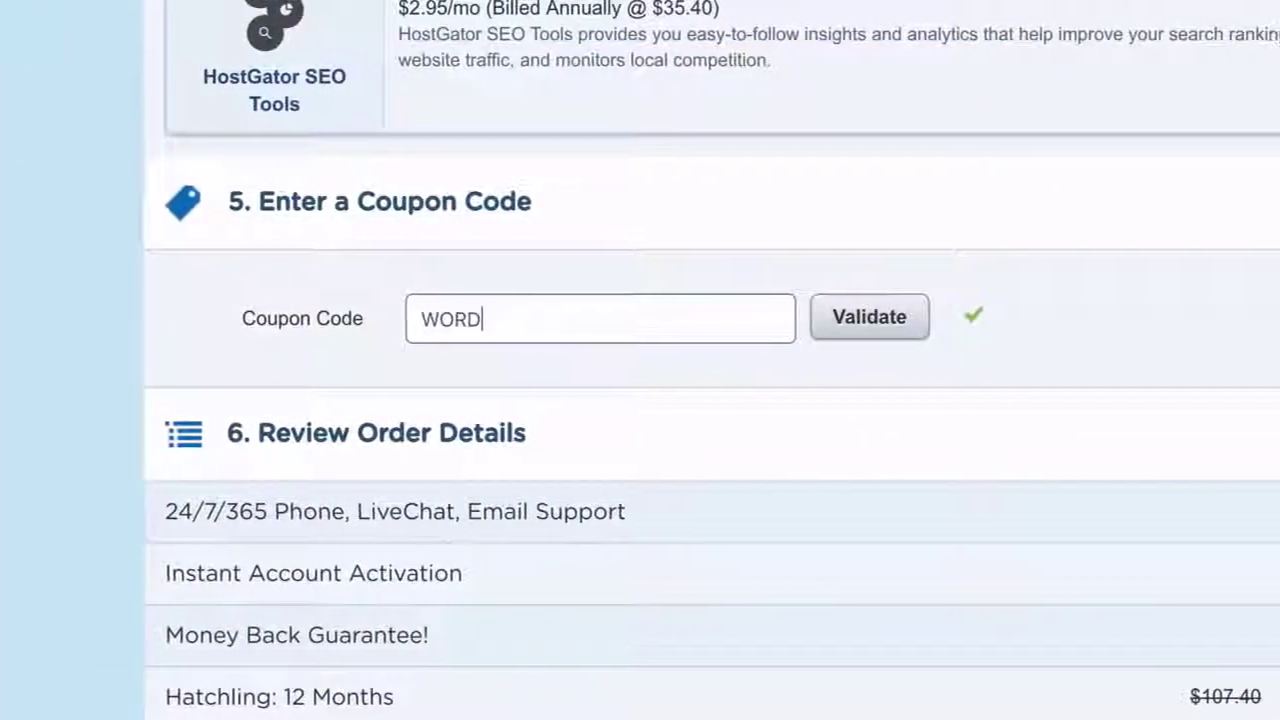
type("ERO")
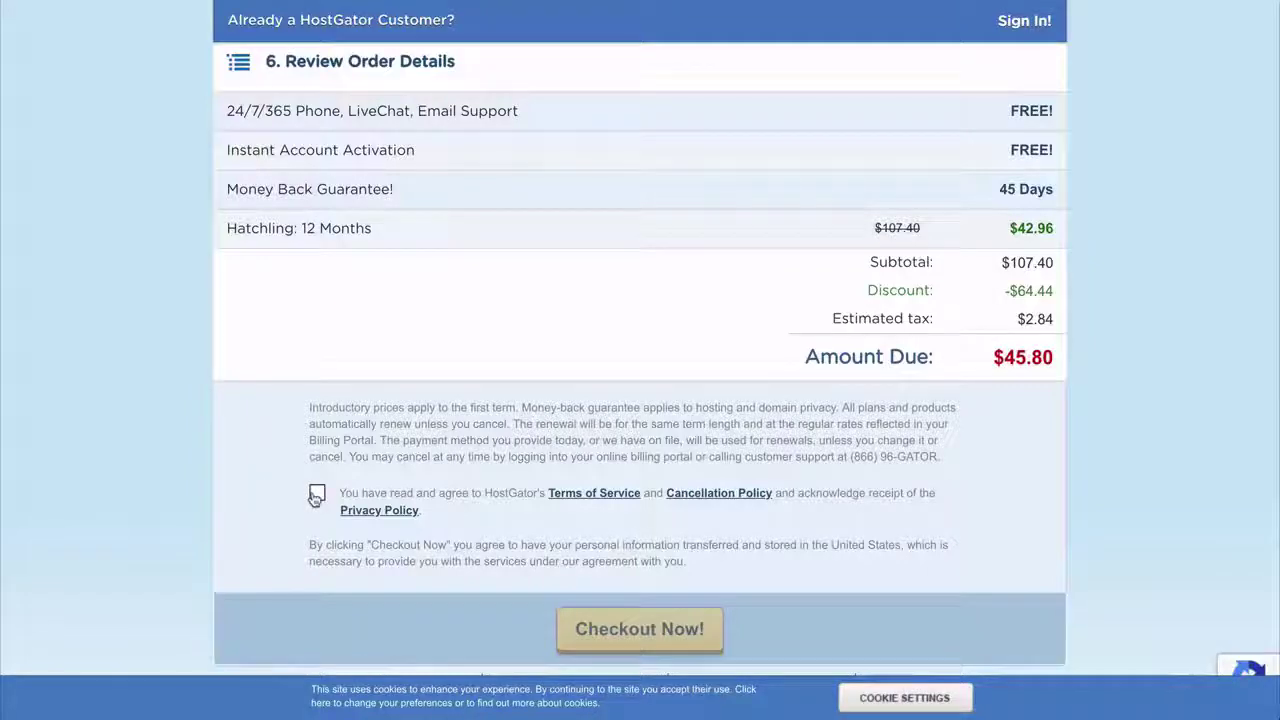
left_click(317, 495)
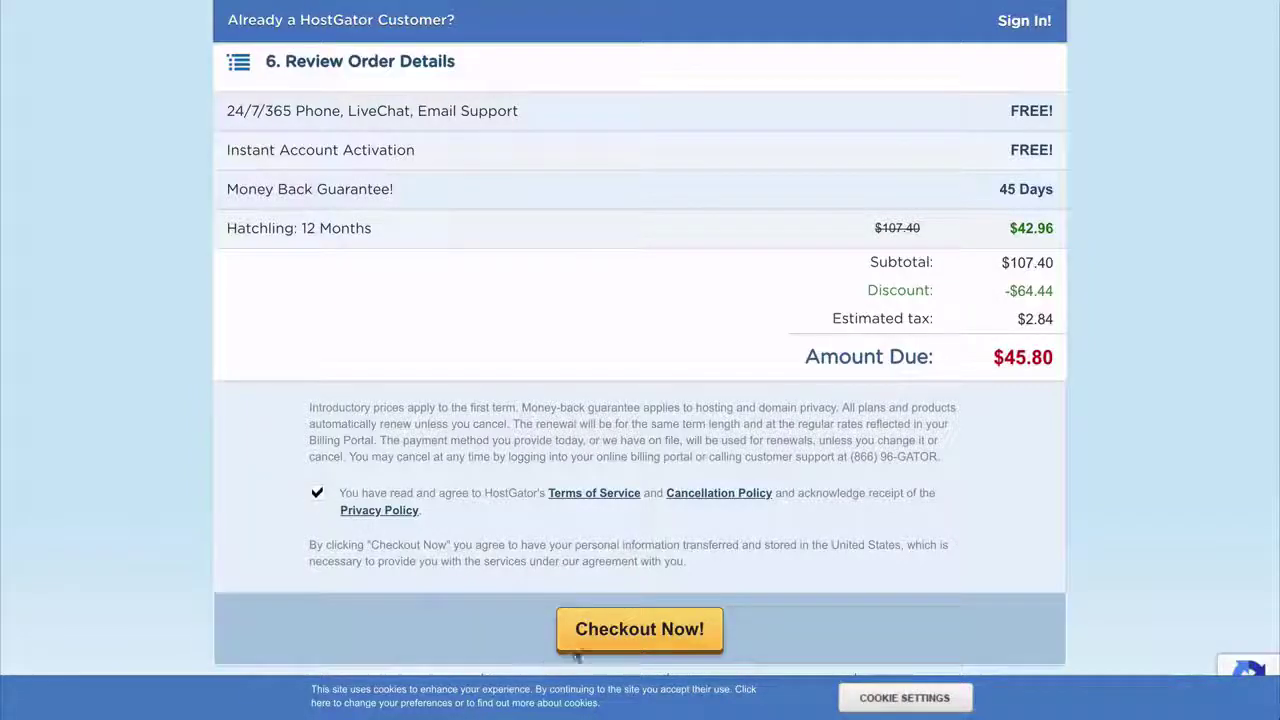
left_click(612, 645)
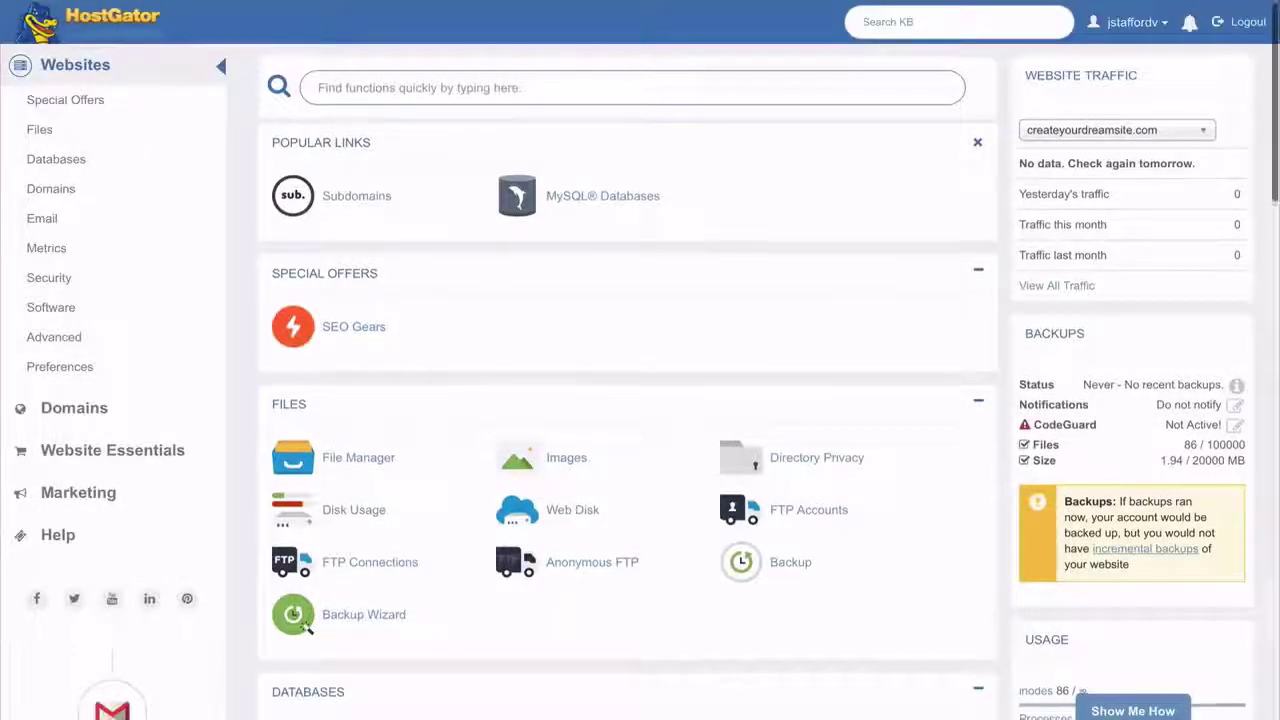
- Start a QuickInstall WordPress install on createyourdreamsite.com and begin typing the blog title 'createyourd'
scroll(628, 400, "down", 6)
scroll(628, 400, "down", 5)
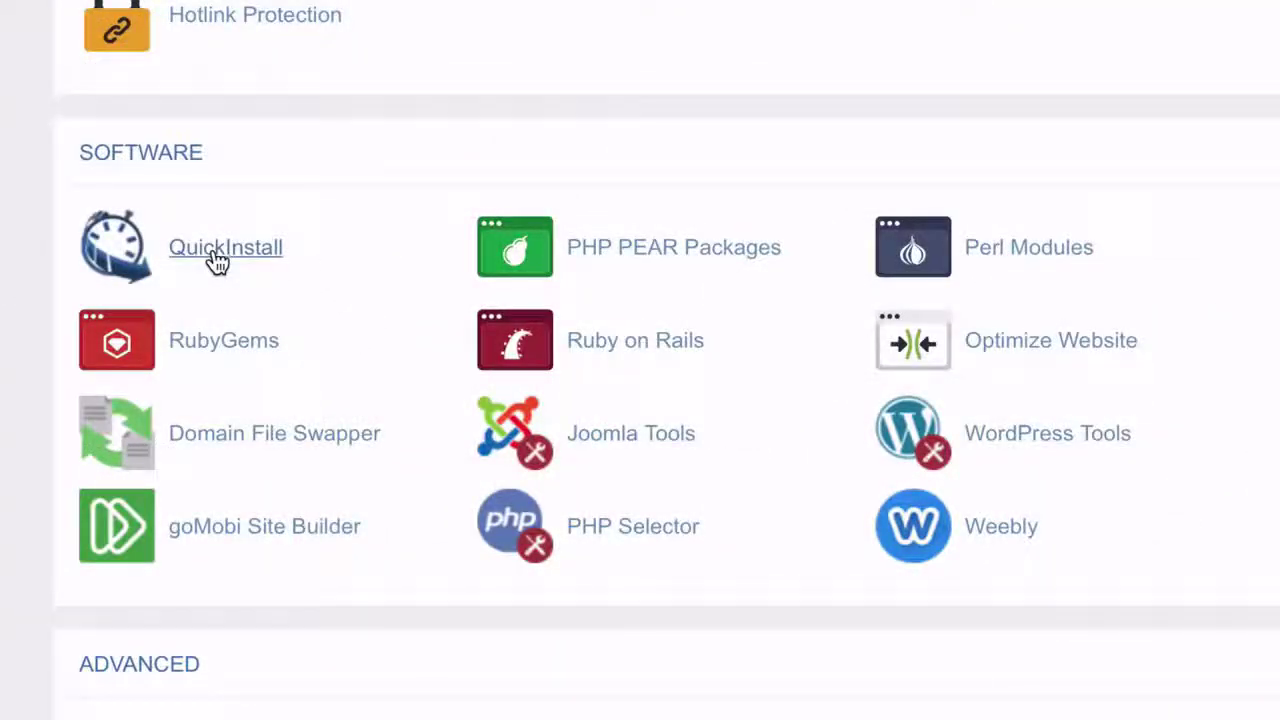
left_click(217, 260)
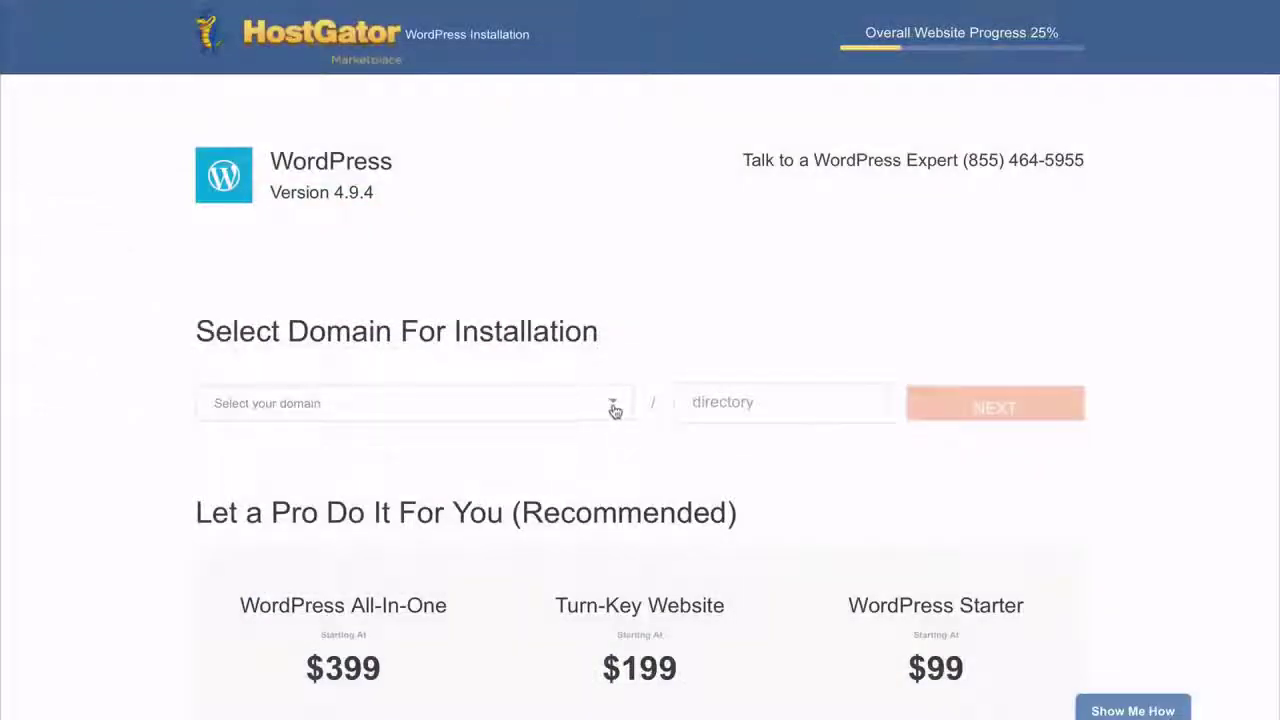
left_click(614, 410)
left_click(549, 426)
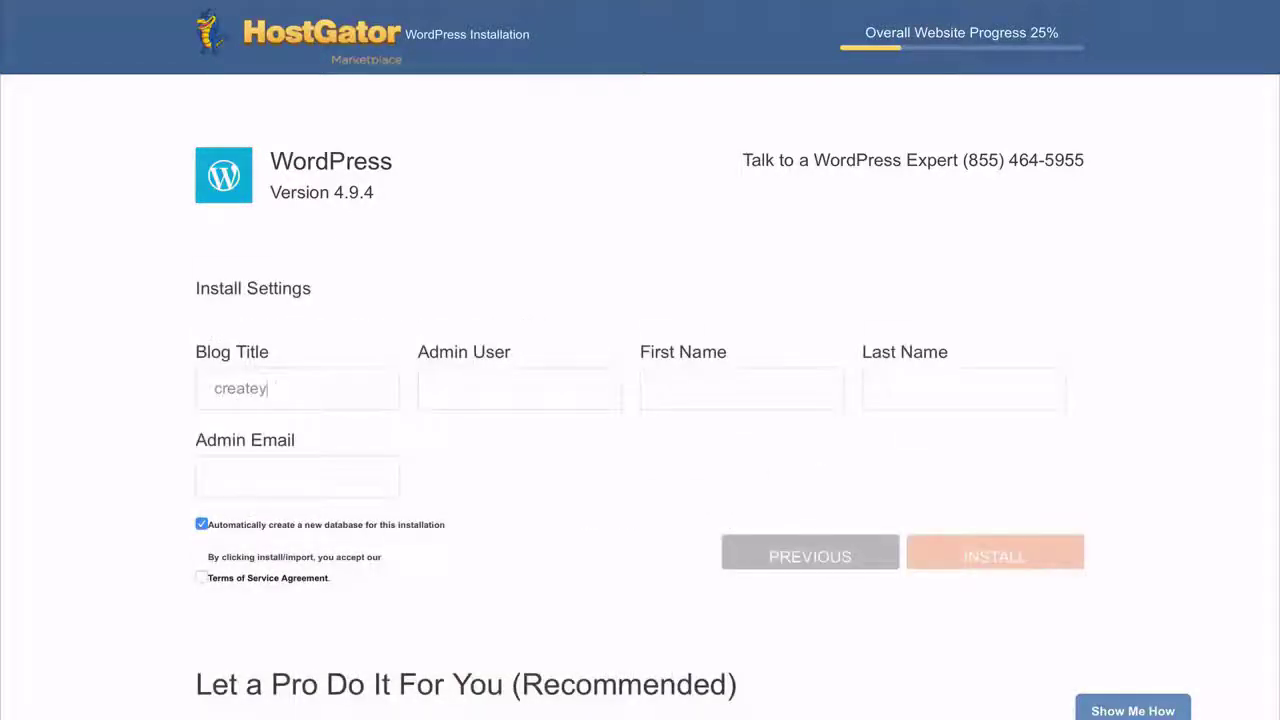
type("createyourd")
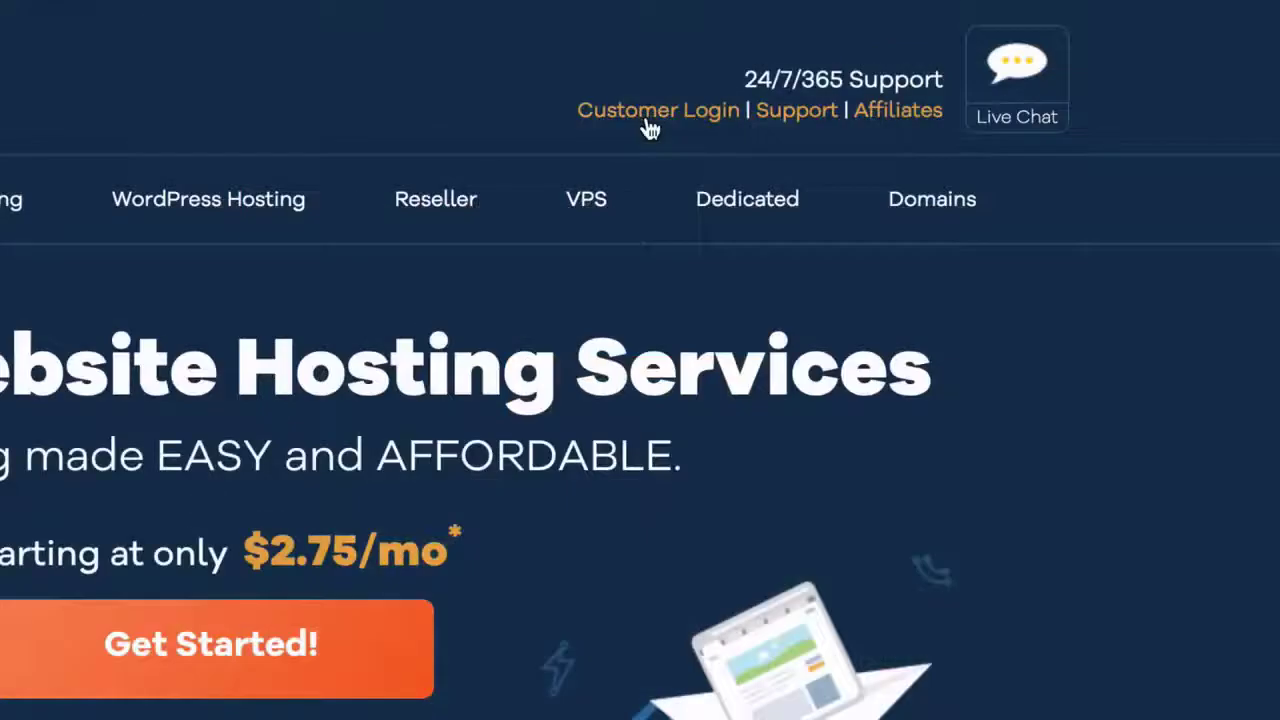
- Set createyourdreamsite.com's name servers to point automatically to the hosting account
left_click(648, 128)
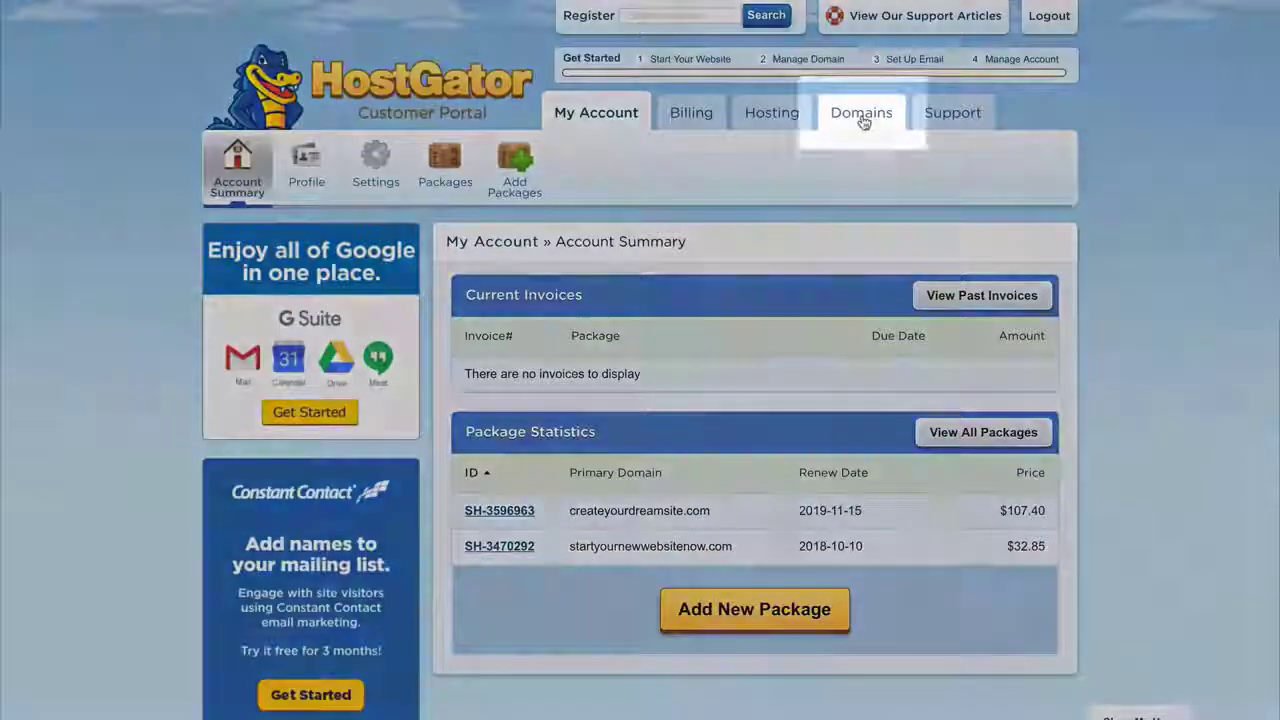
left_click(862, 115)
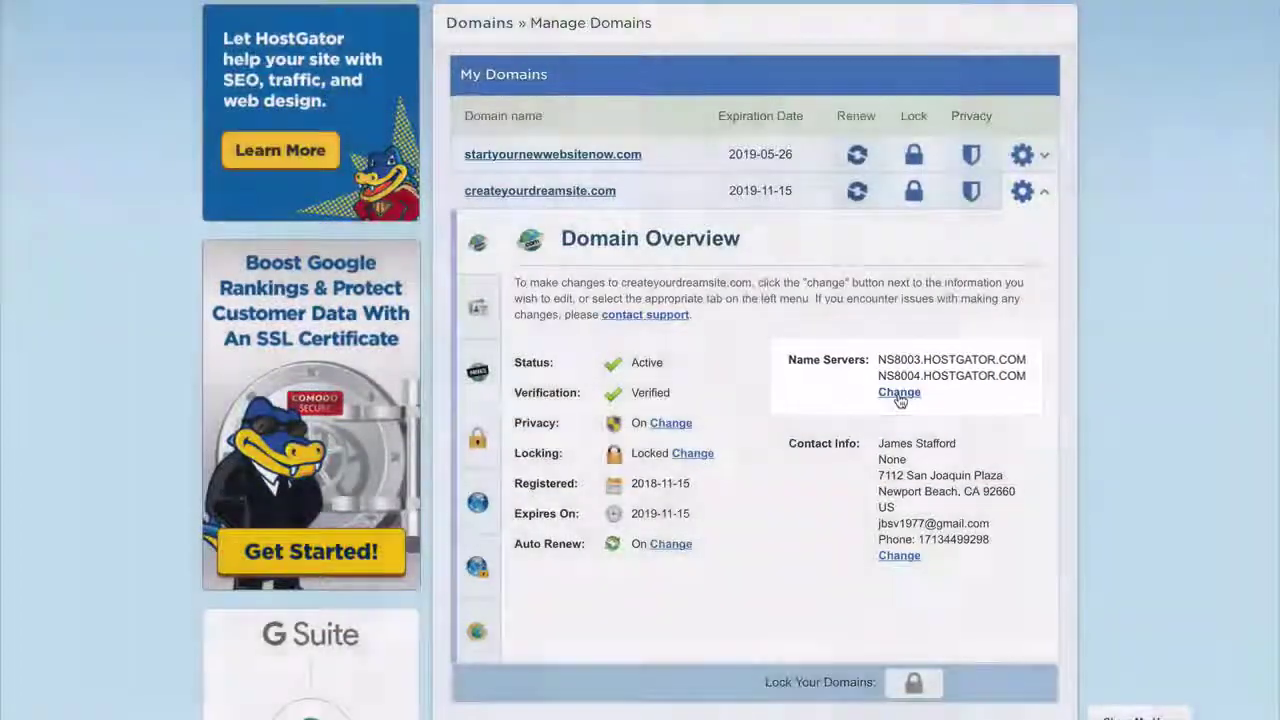
left_click(899, 392)
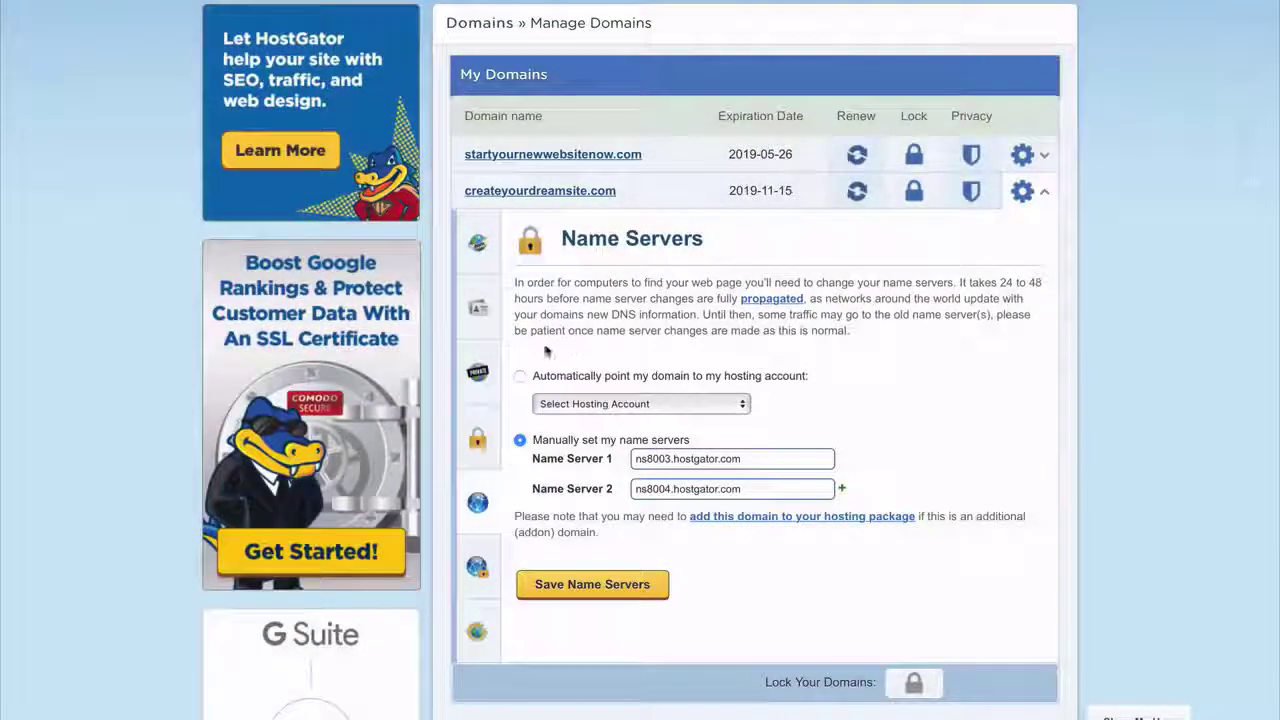
left_click(519, 376)
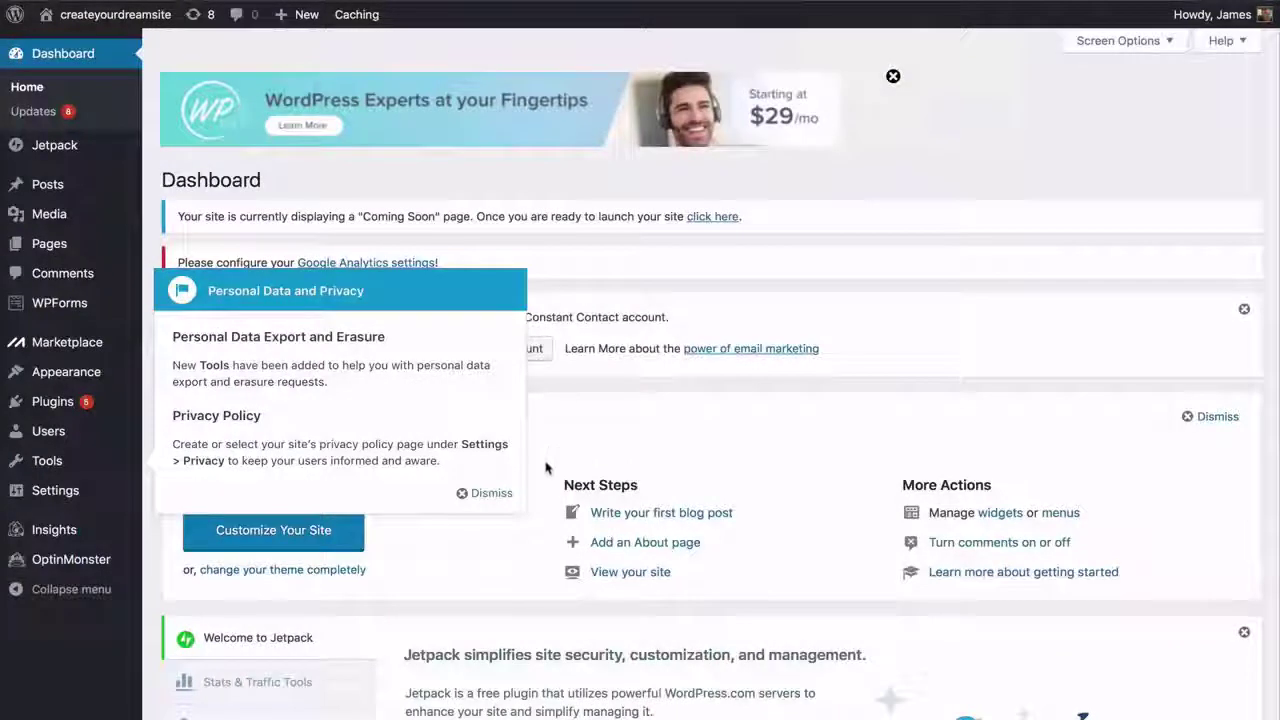
- Dismiss the privacy notice and advertising banner, then open the live site in a new tab
left_click(500, 497)
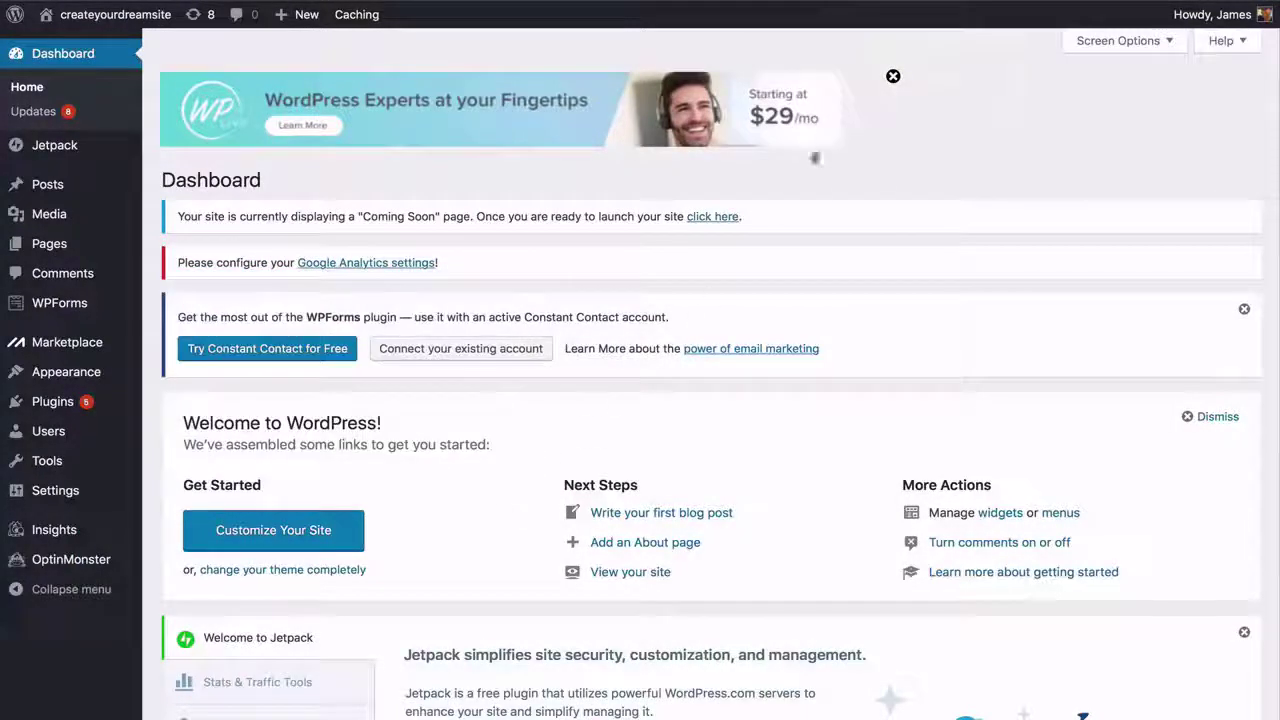
left_click(893, 77)
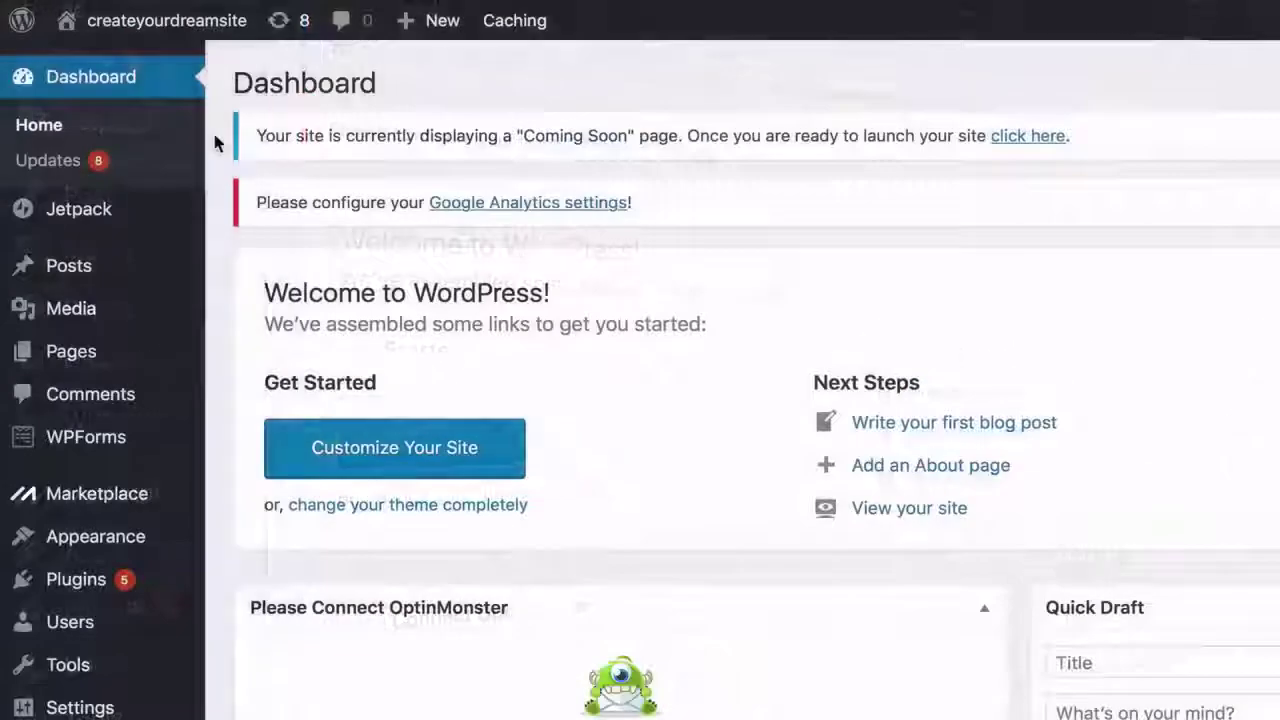
mouse_move(245, 24)
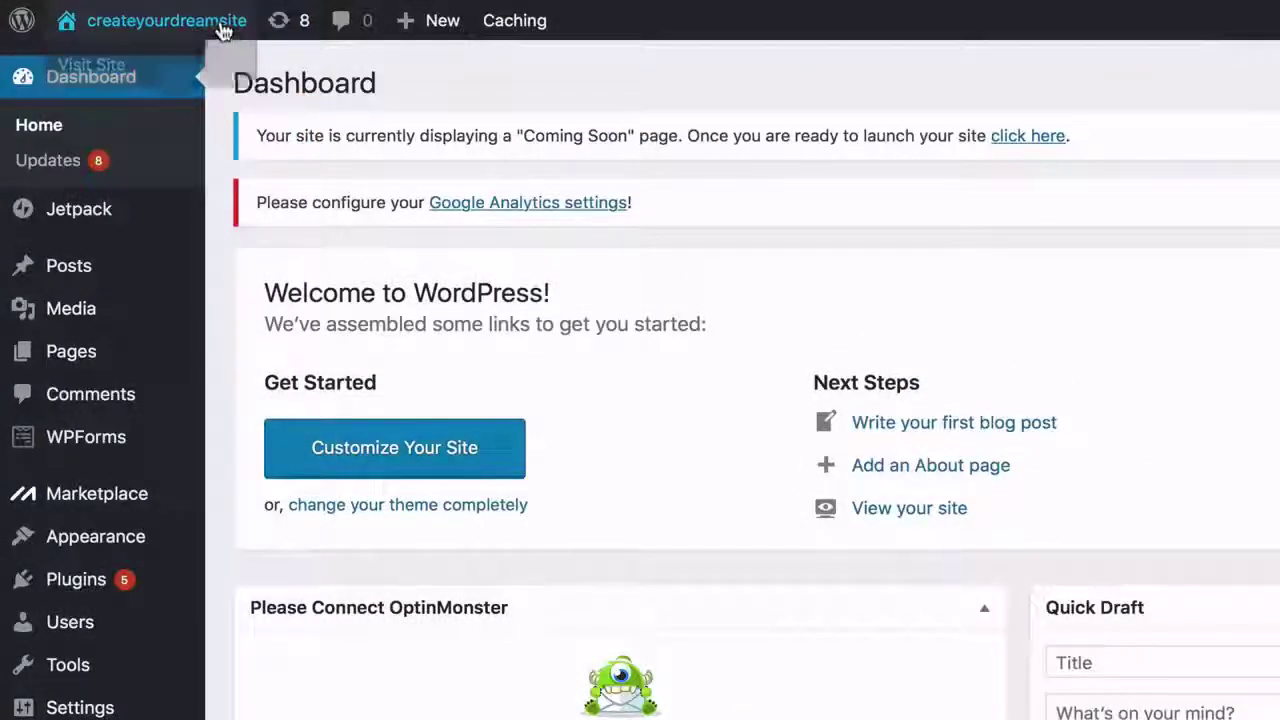
right_click(145, 72)
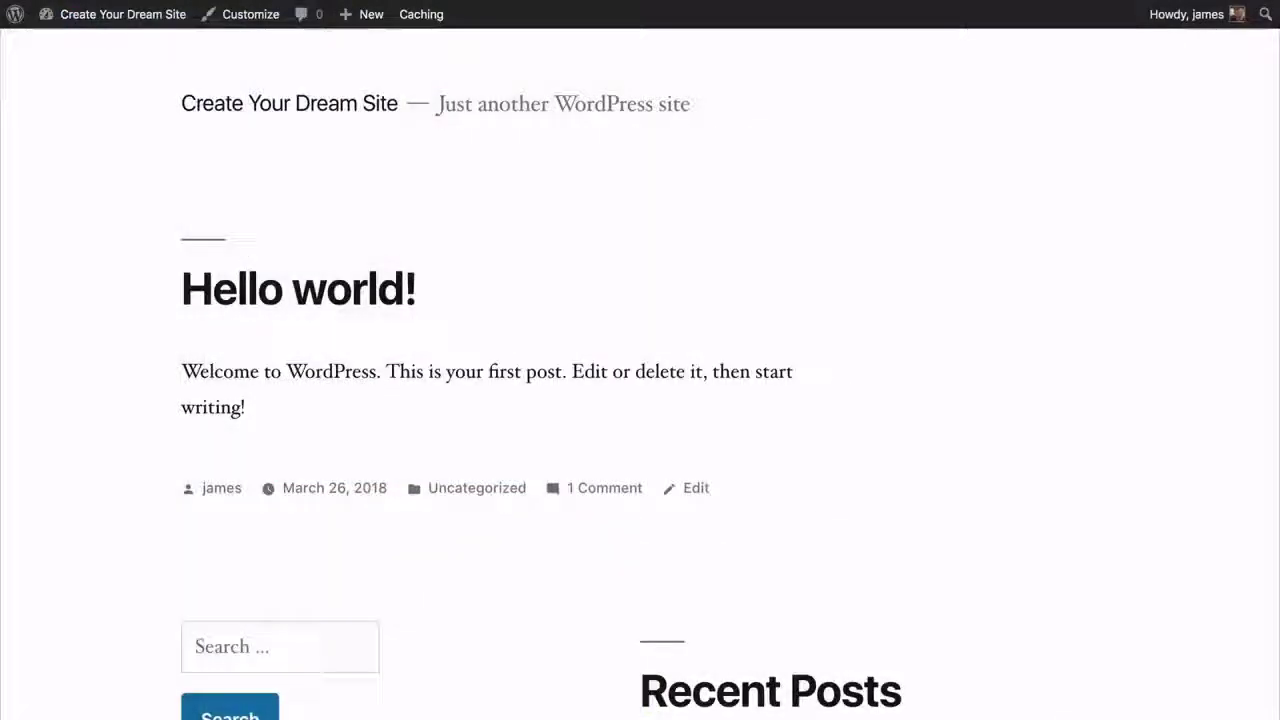
scroll(640, 374, "down", 5)
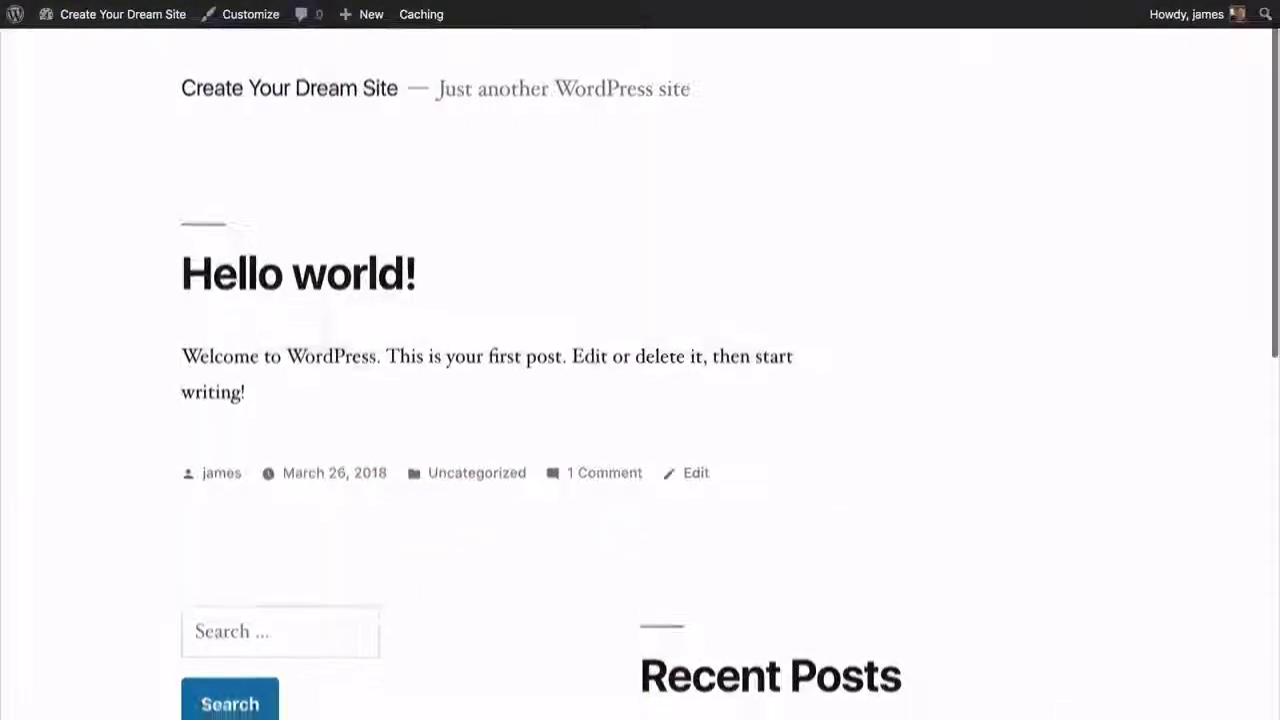
scroll(640, 374, "down", 5)
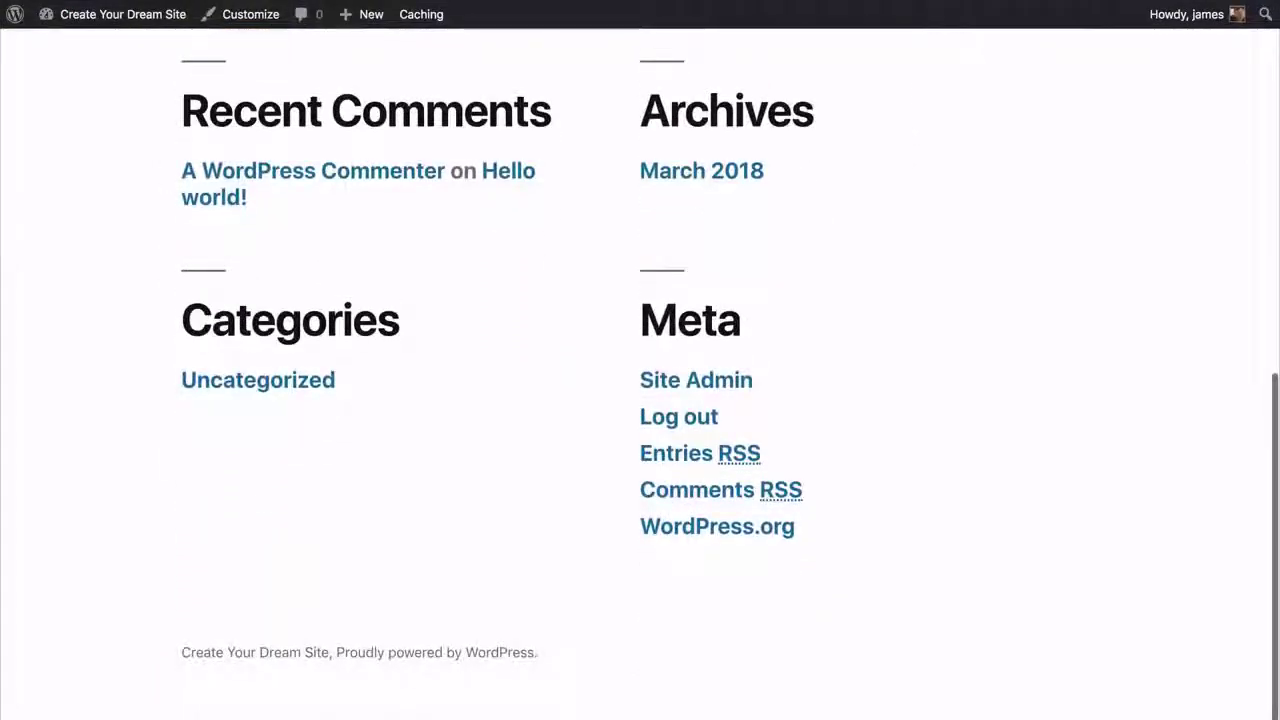
scroll(640, 374, "up", 6)
scroll(640, 374, "up", 3)
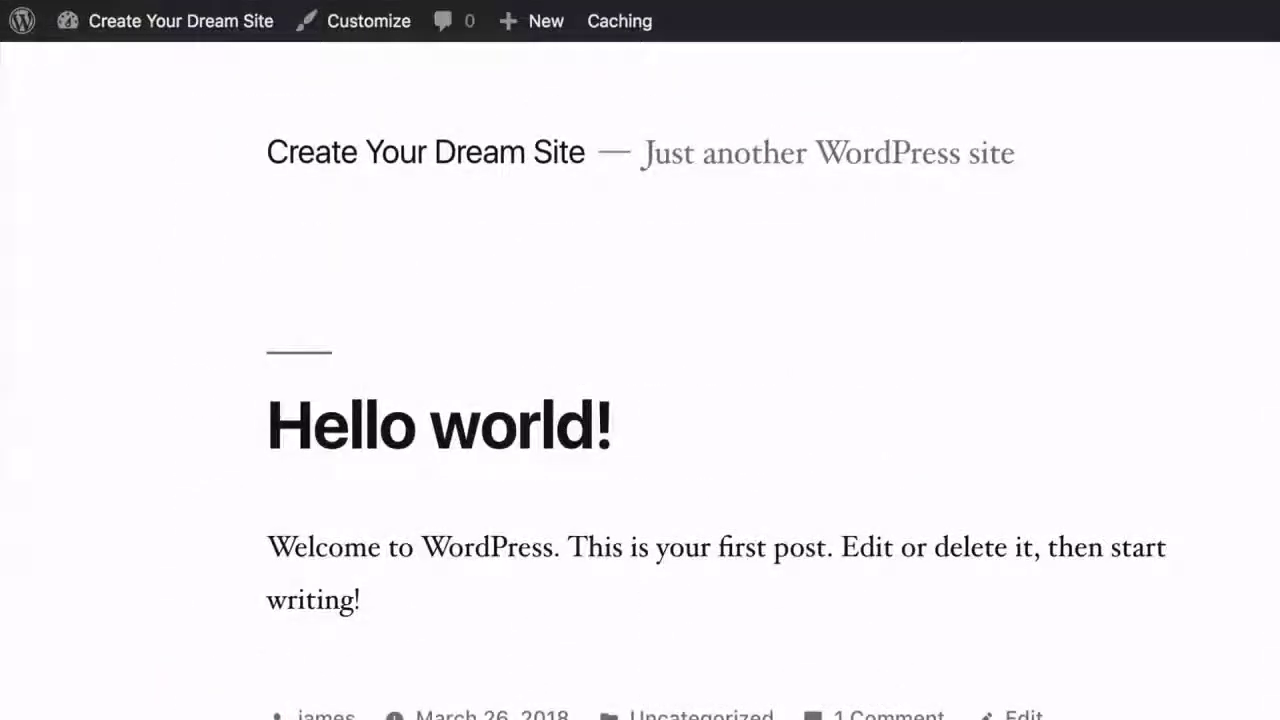
mouse_move(189, 34)
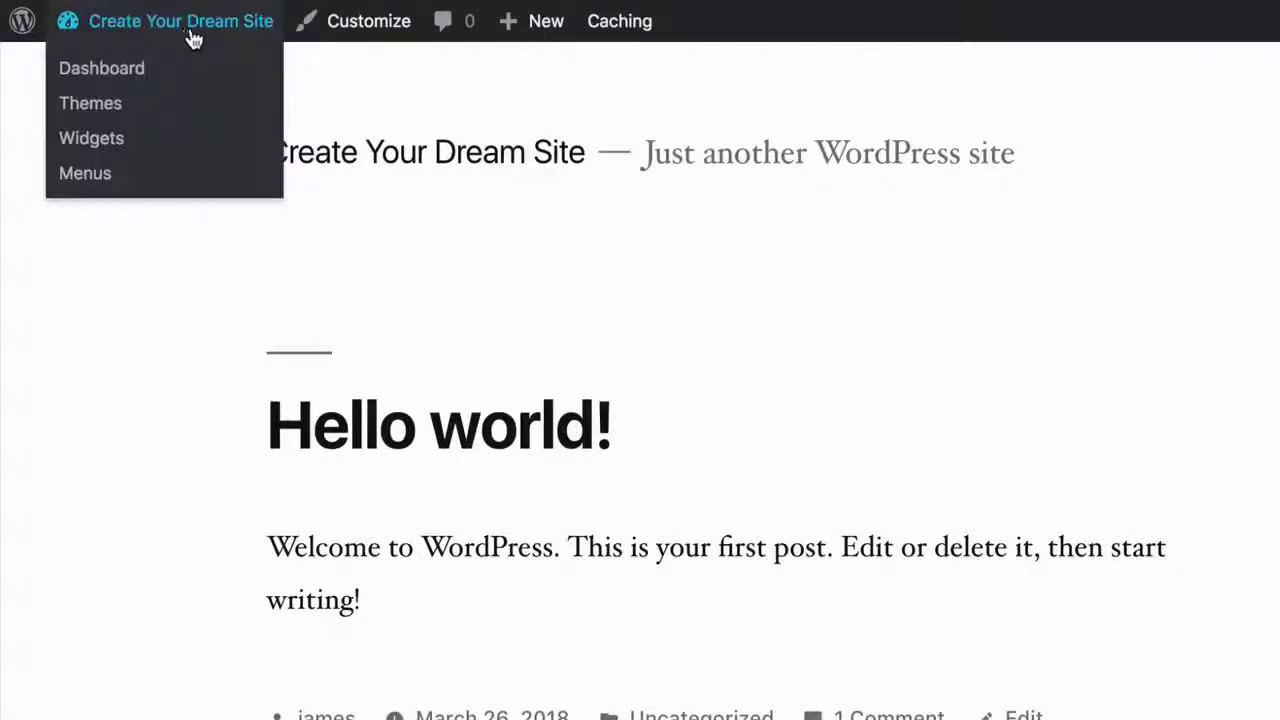
left_click(110, 72)
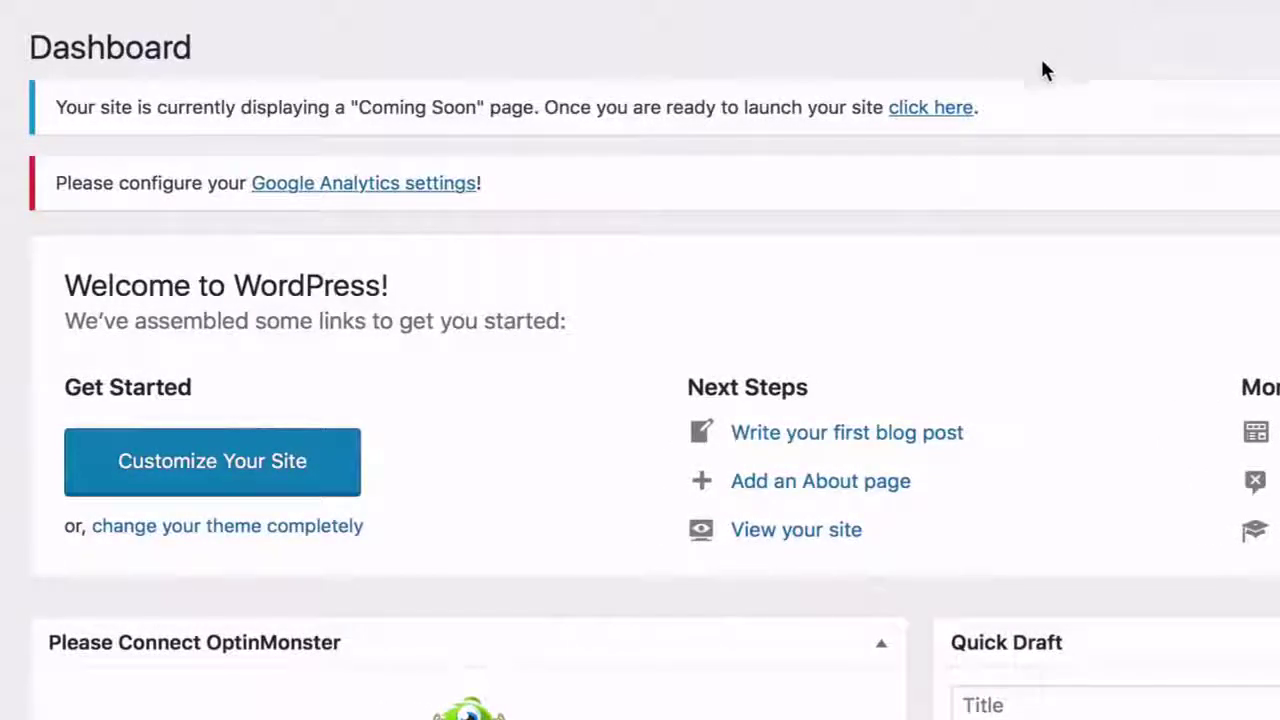
- Take the site out of Coming Soon mode and create a page titled Home
left_click(930, 108)
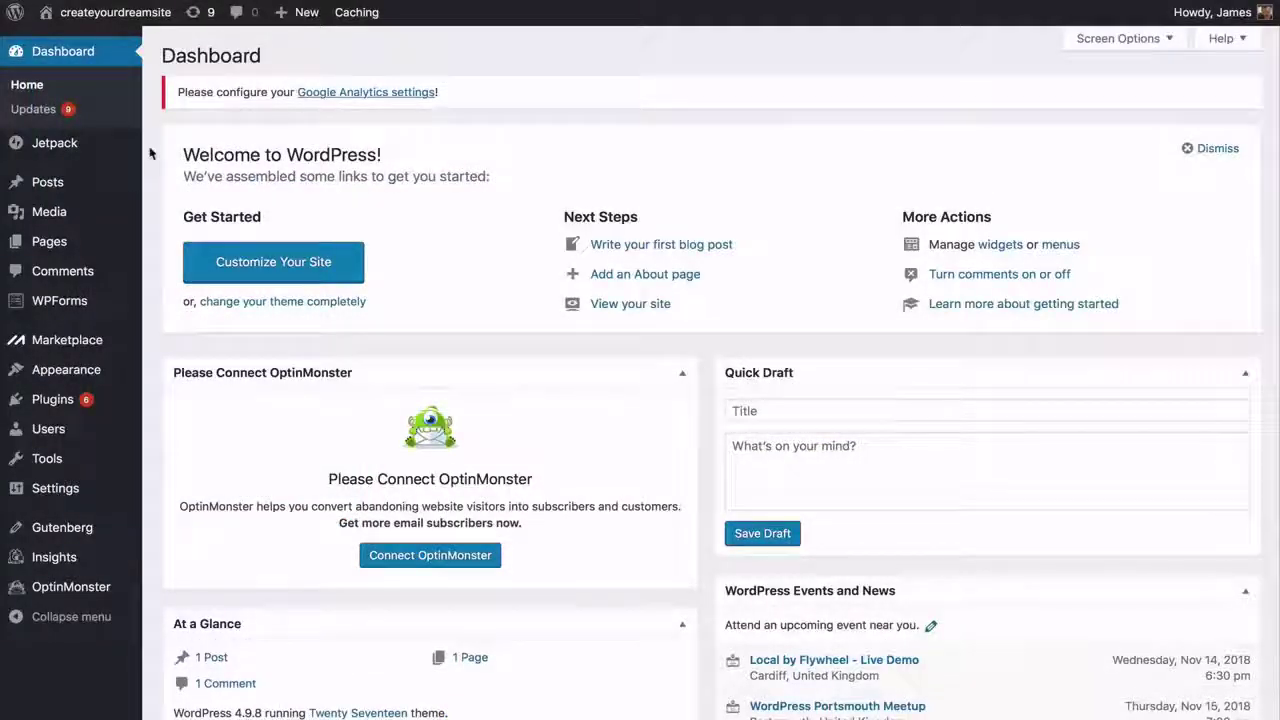
mouse_move(126, 243)
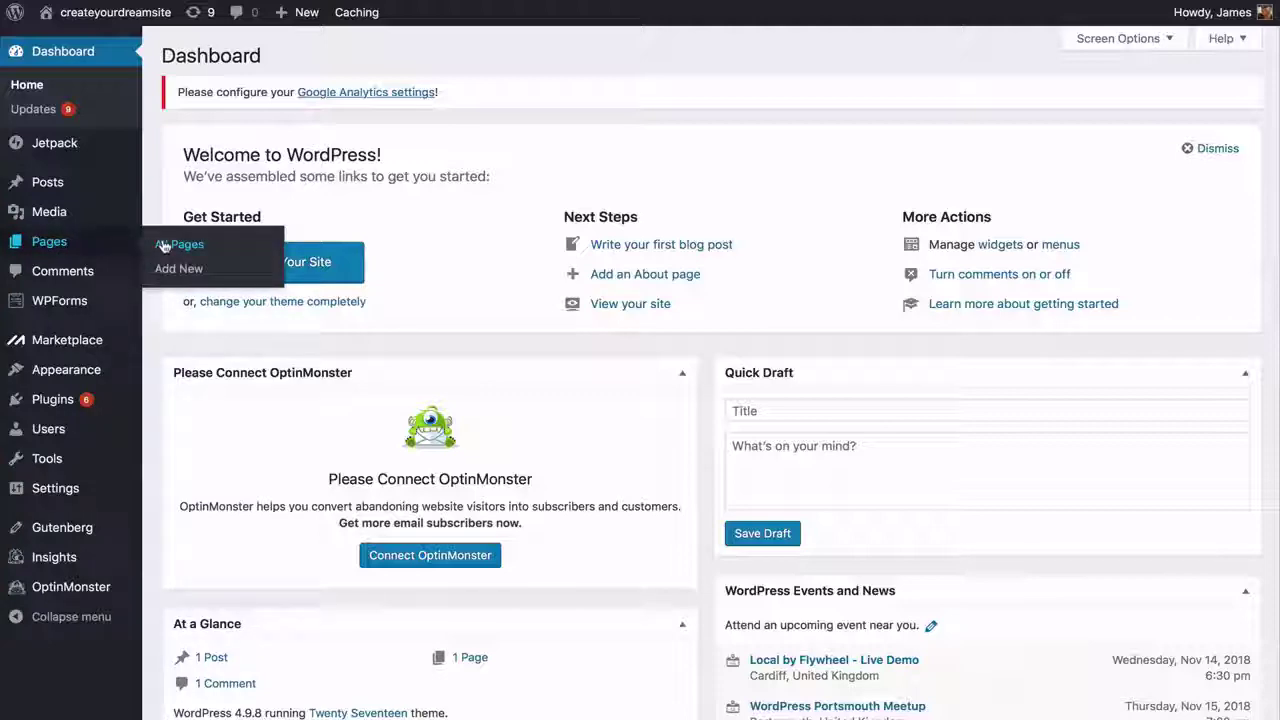
left_click(164, 246)
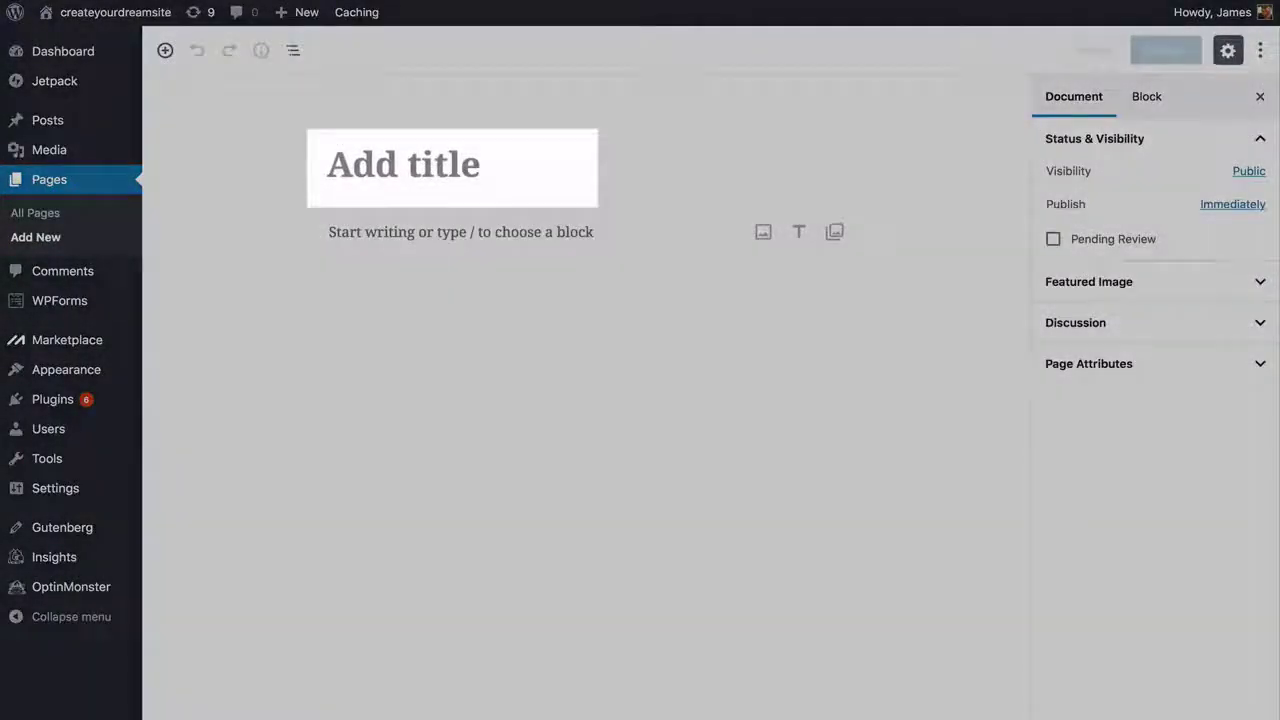
type("Home")
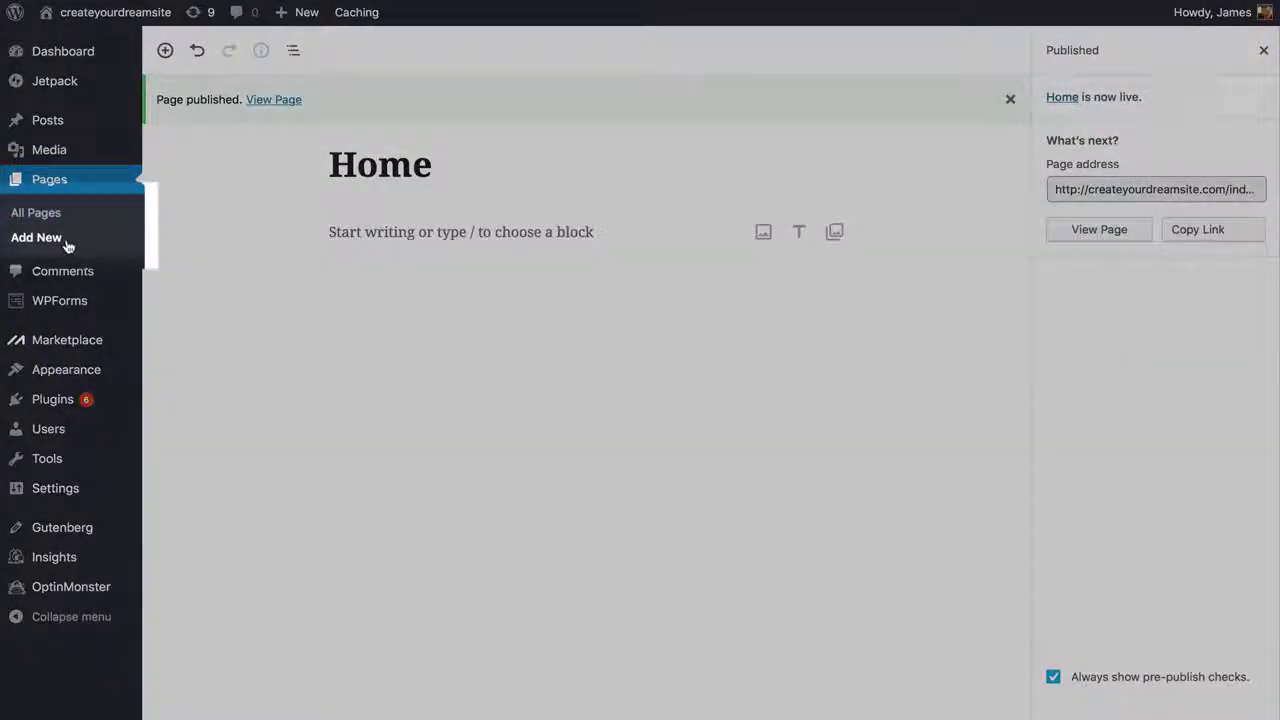
- Create the About and Contact pages
left_click(36, 237)
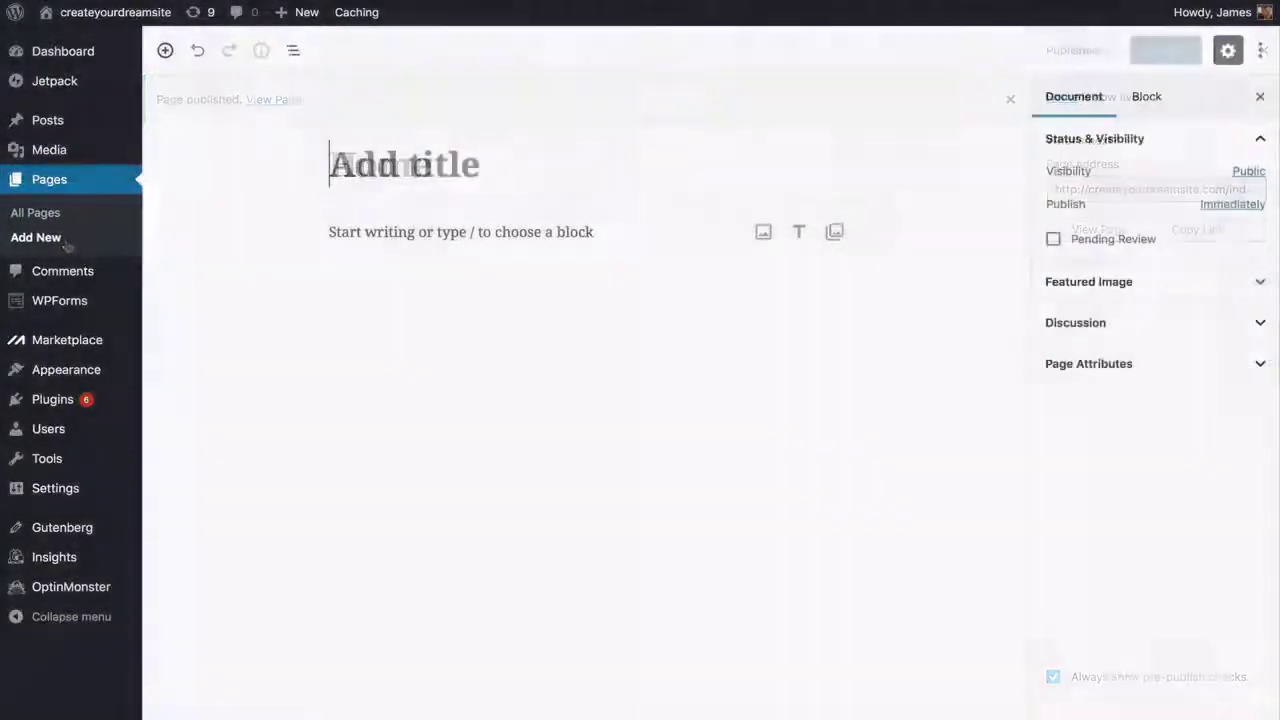
type("About")
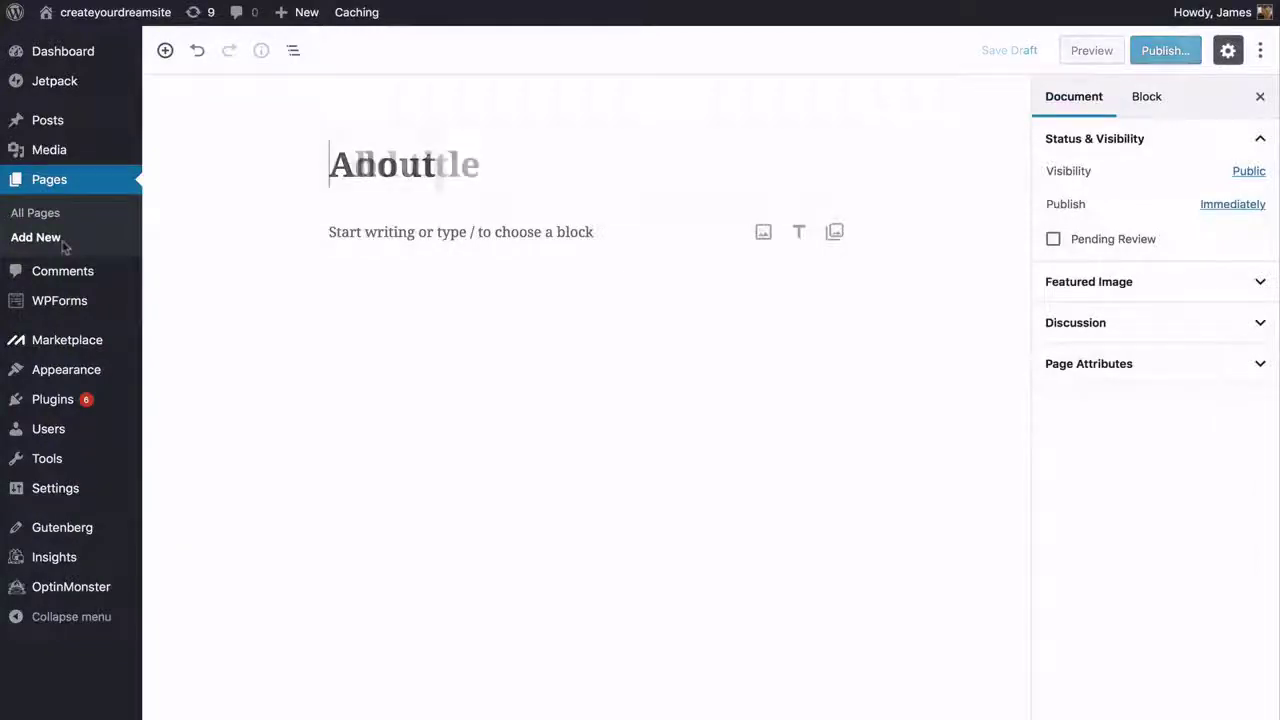
type("C")
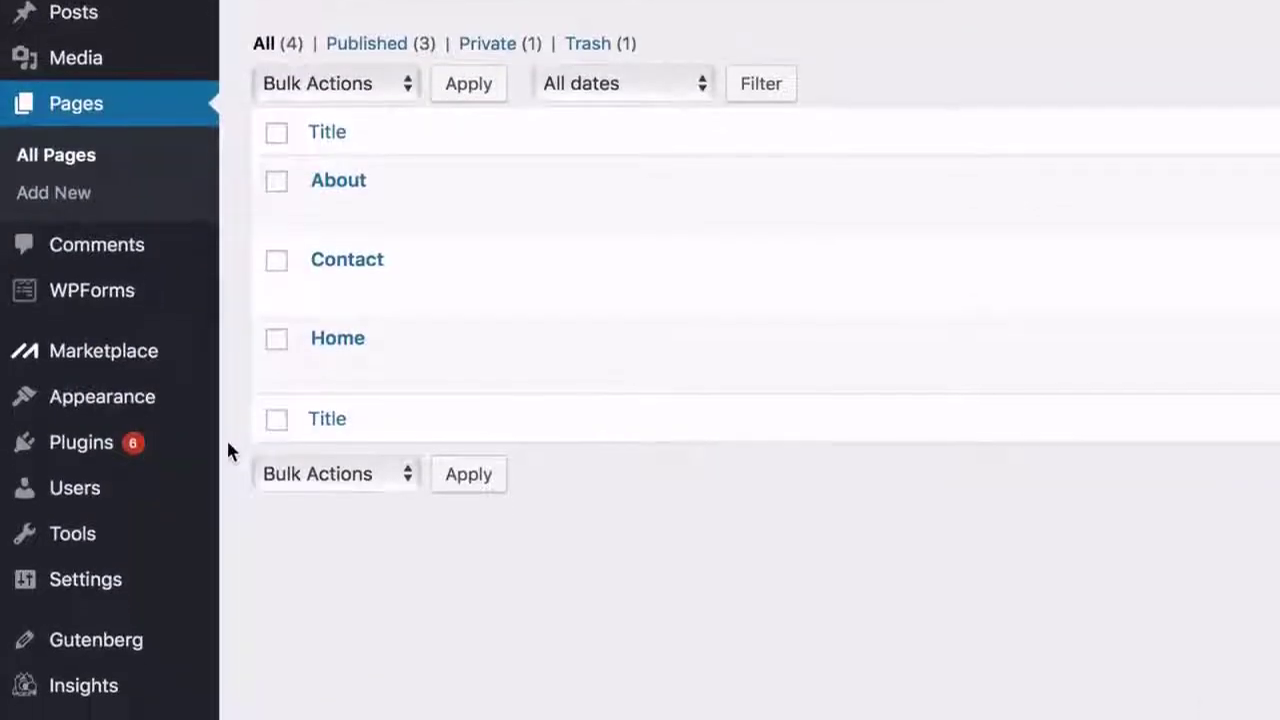
- Select the current site title in General Settings to replace it with createyourdreamsite.com
mouse_move(145, 566)
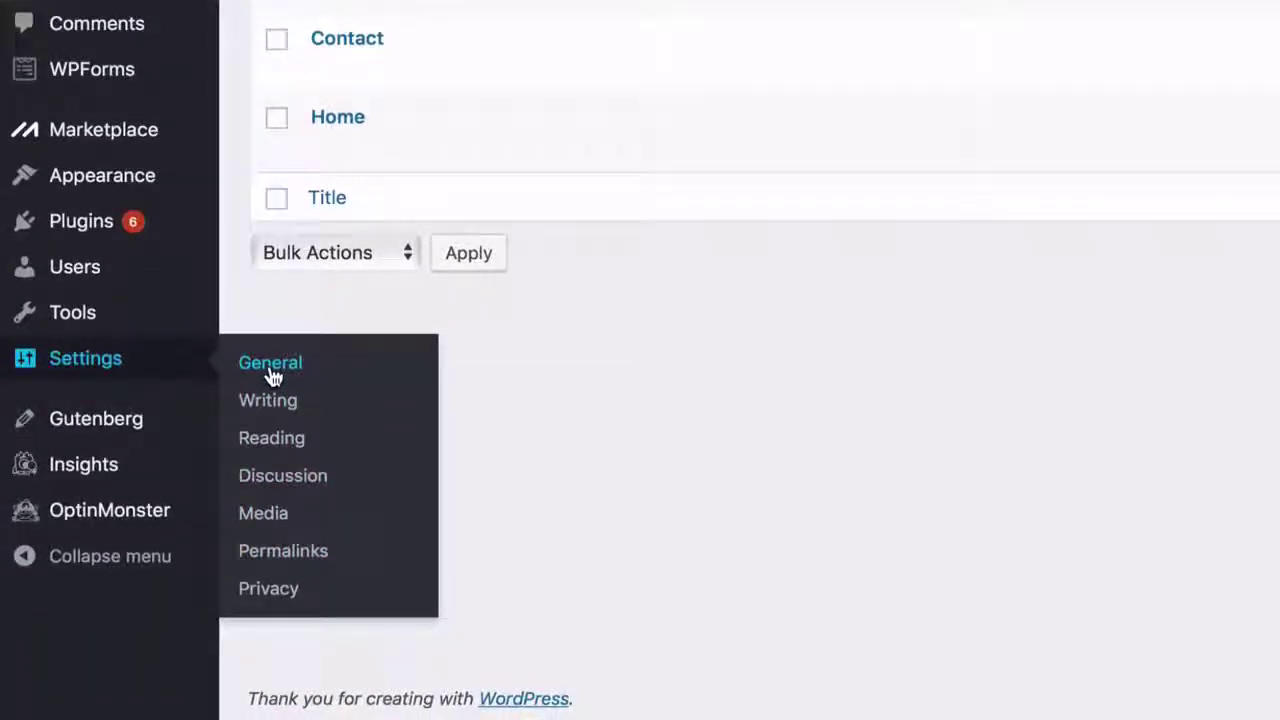
left_click(271, 368)
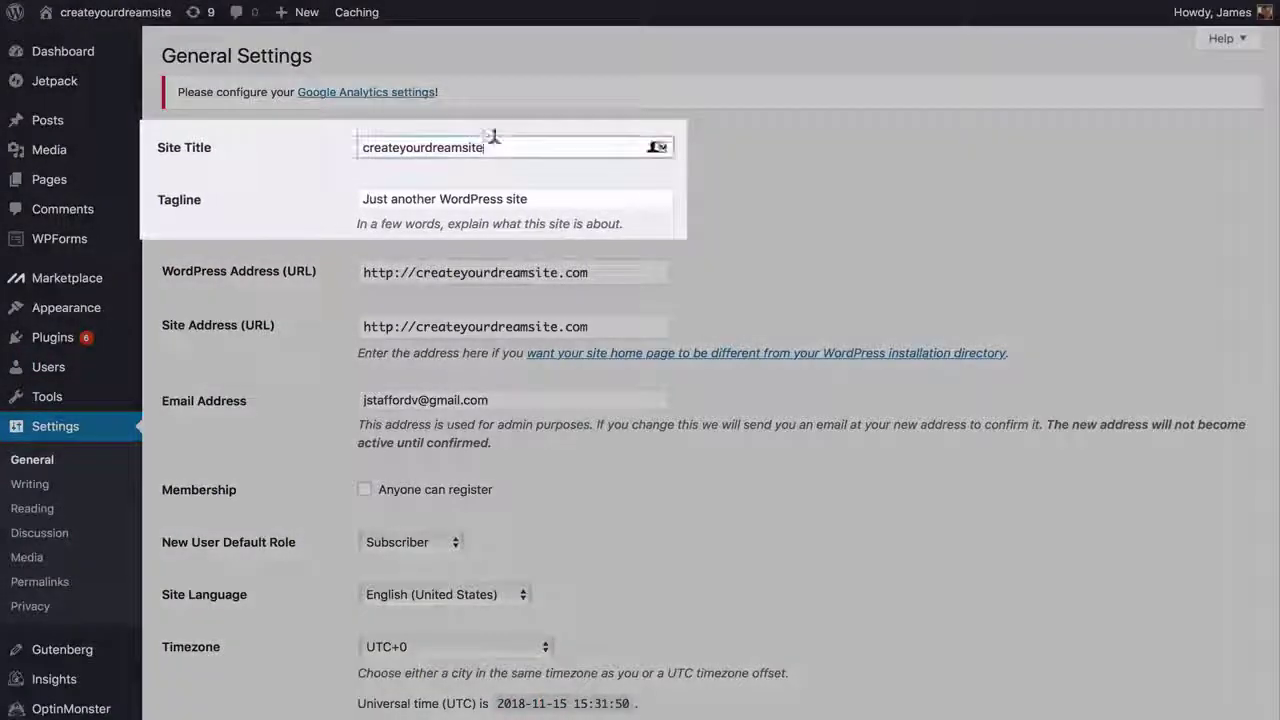
left_click_drag(491, 140, 355, 143)
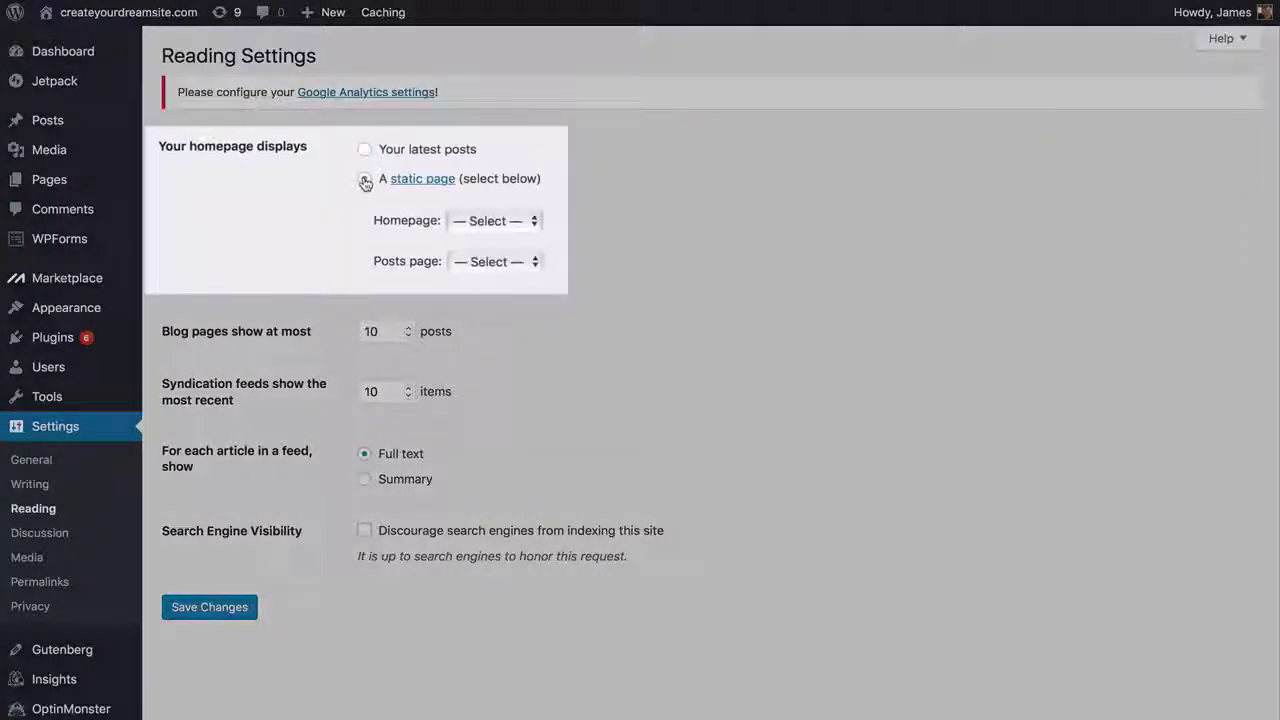
- Make the homepage a static page showing the Home page
left_click(365, 181)
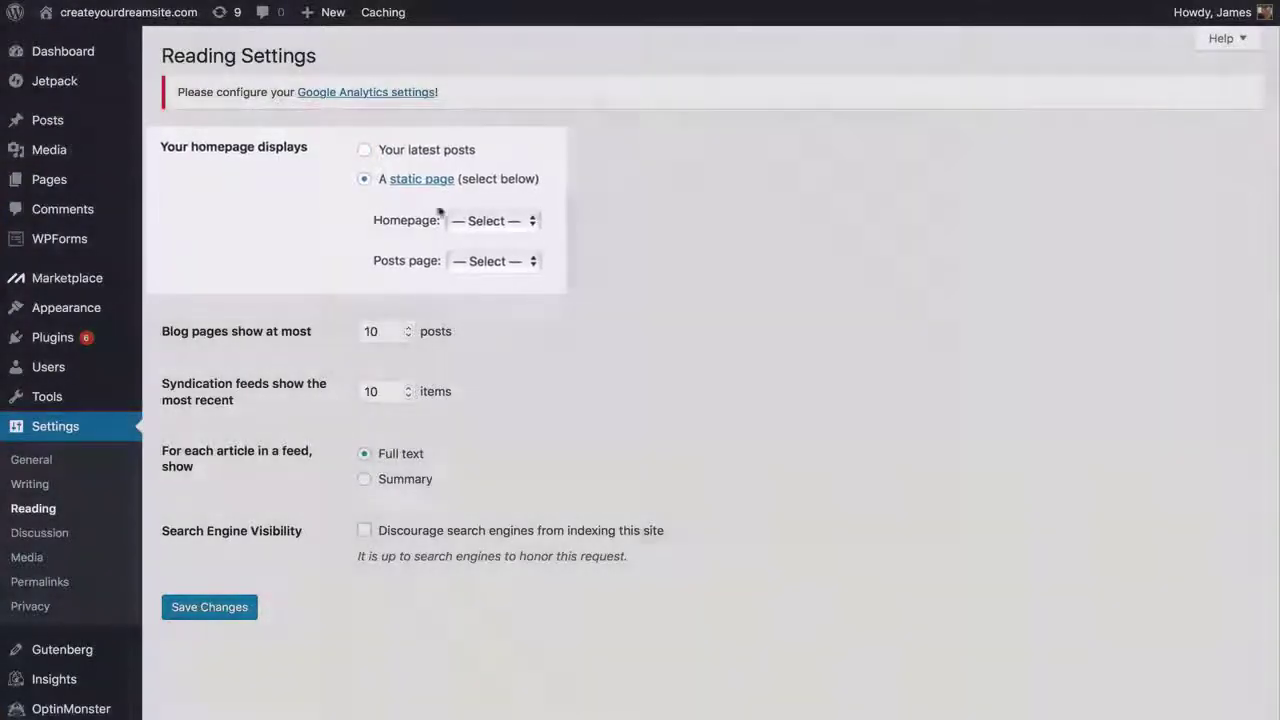
left_click(520, 221)
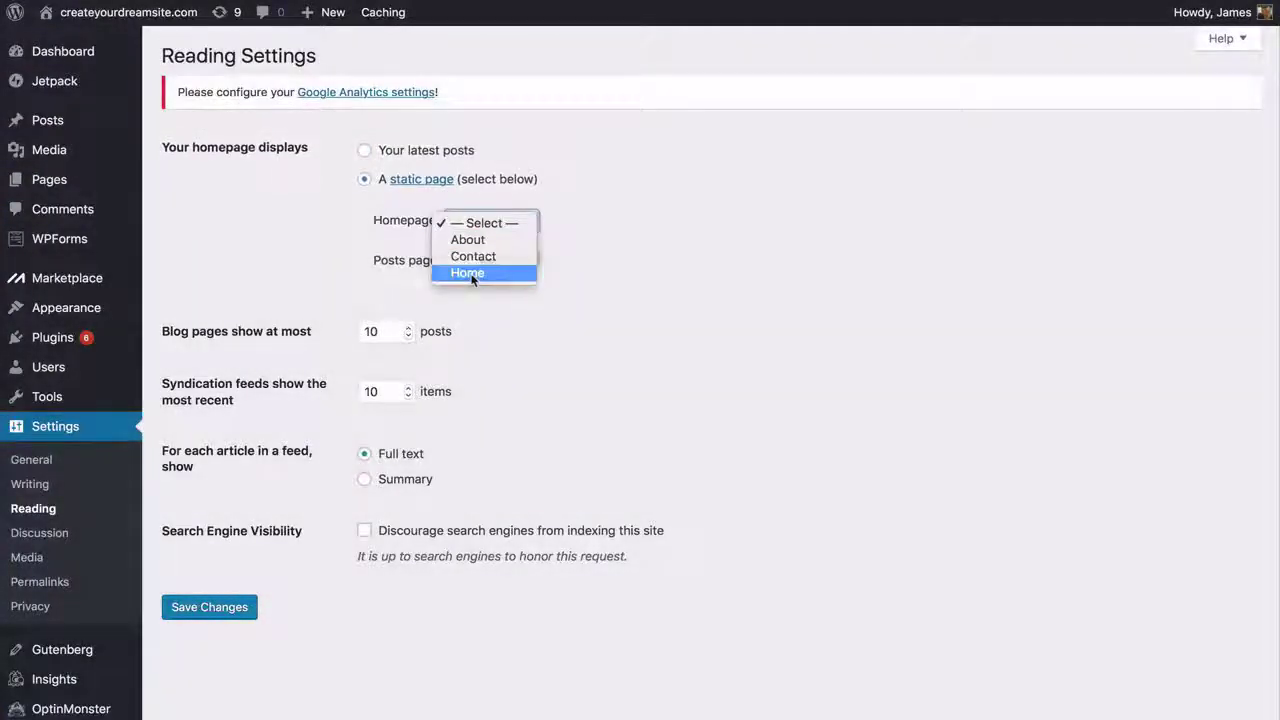
left_click(470, 274)
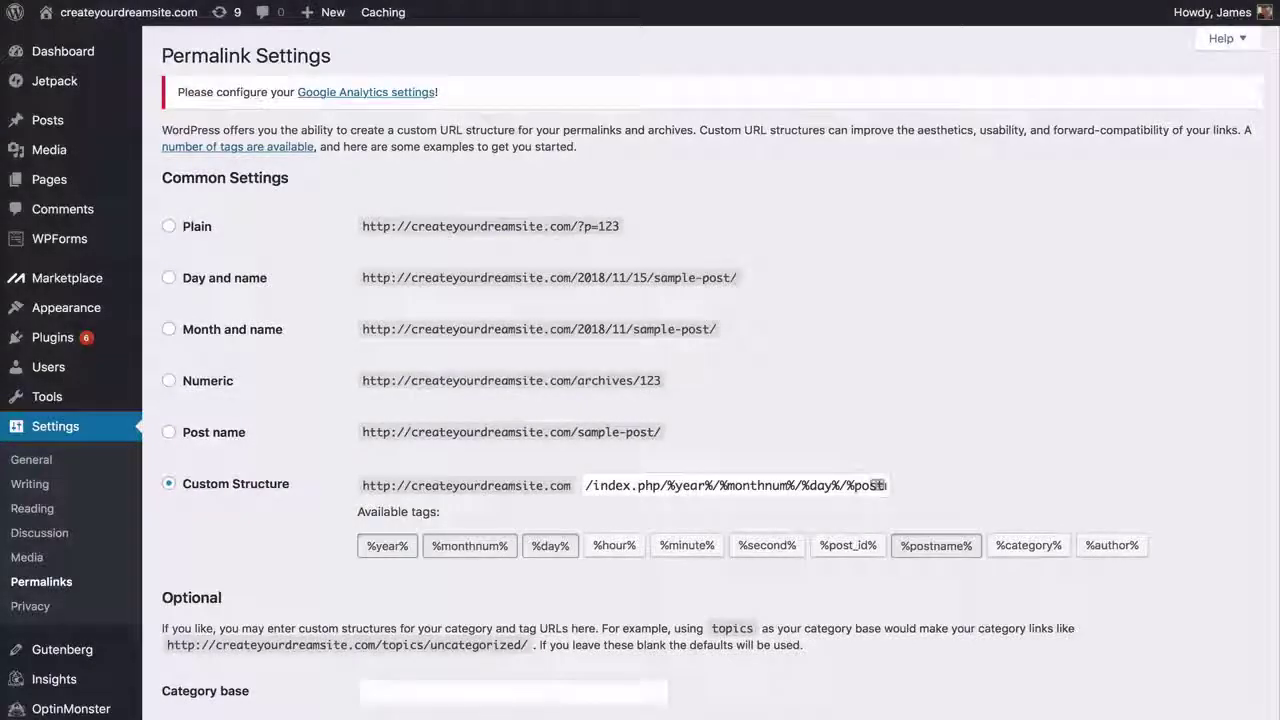
- Choose the Post name permalink structure and save the change
left_click(170, 434)
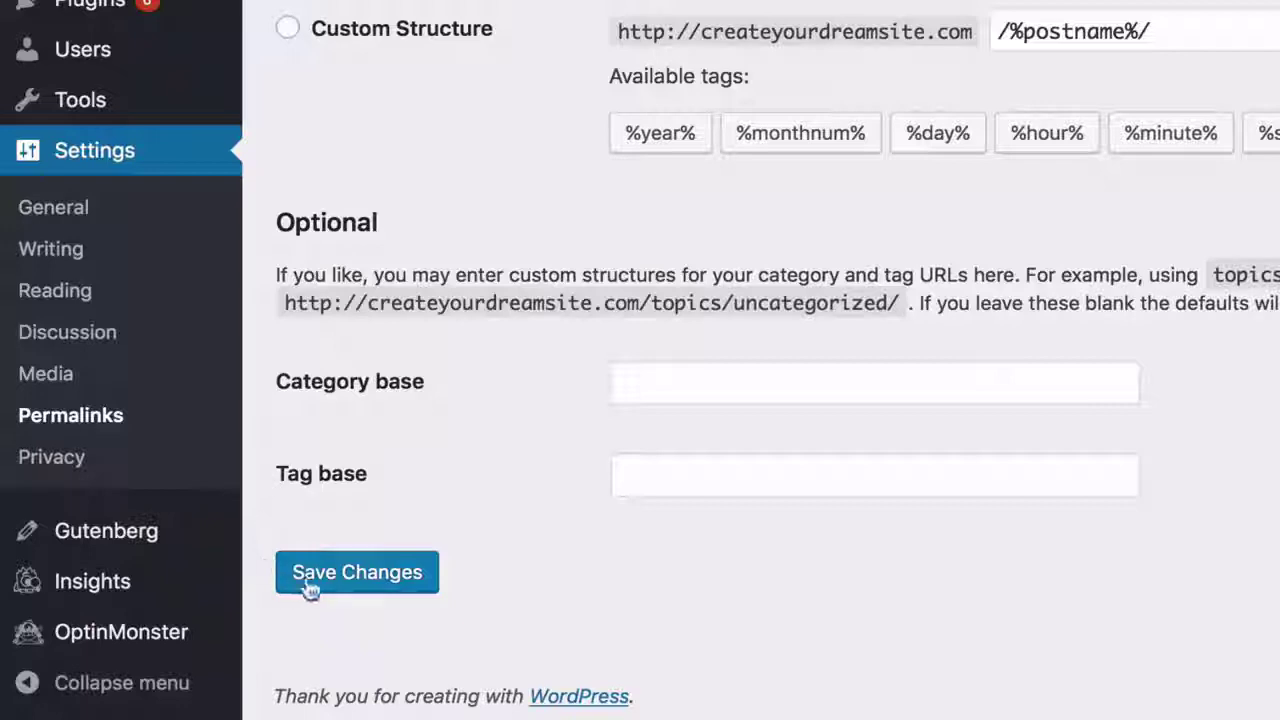
left_click(361, 588)
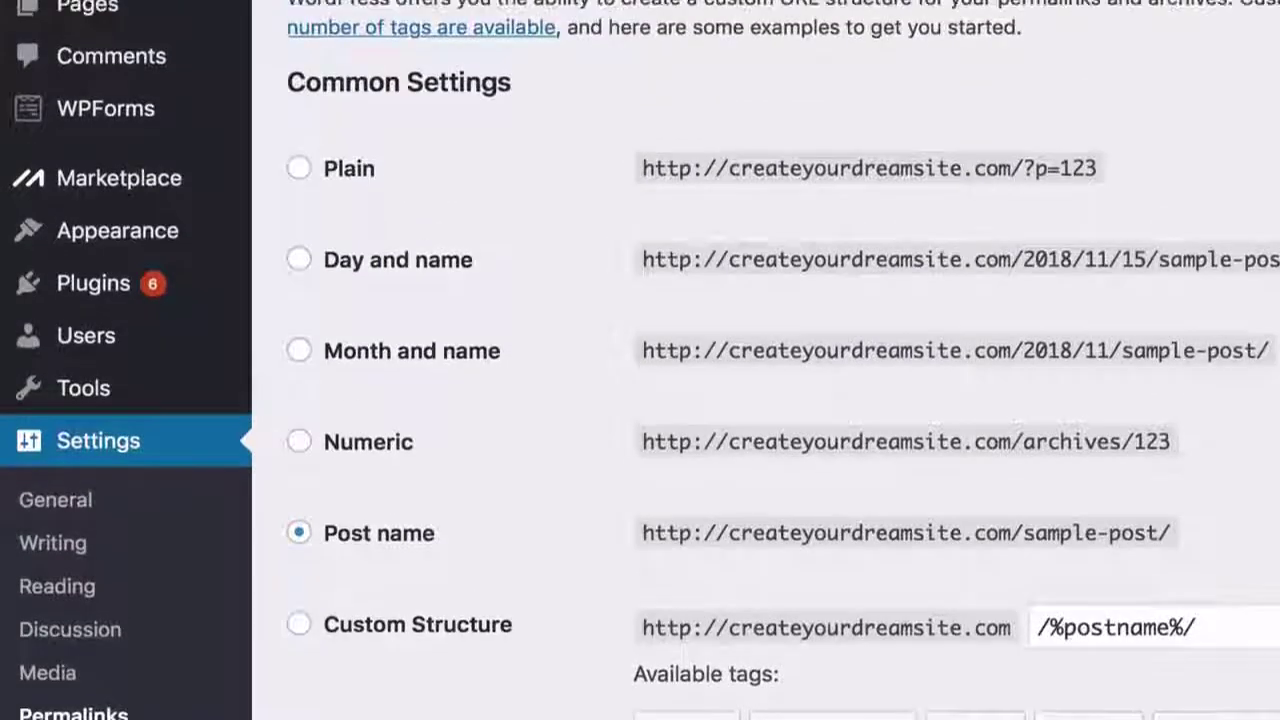
- Search the theme directory for OceanWP, install it and activate it
mouse_move(200, 271)
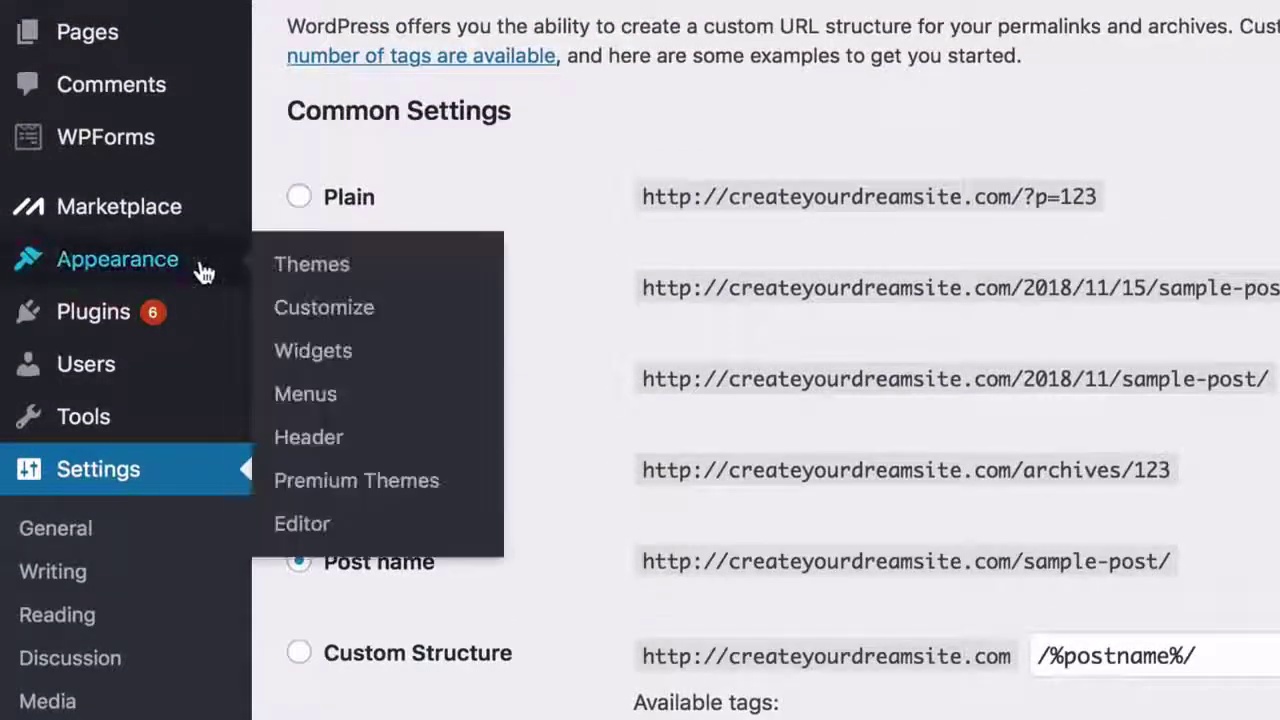
left_click(306, 277)
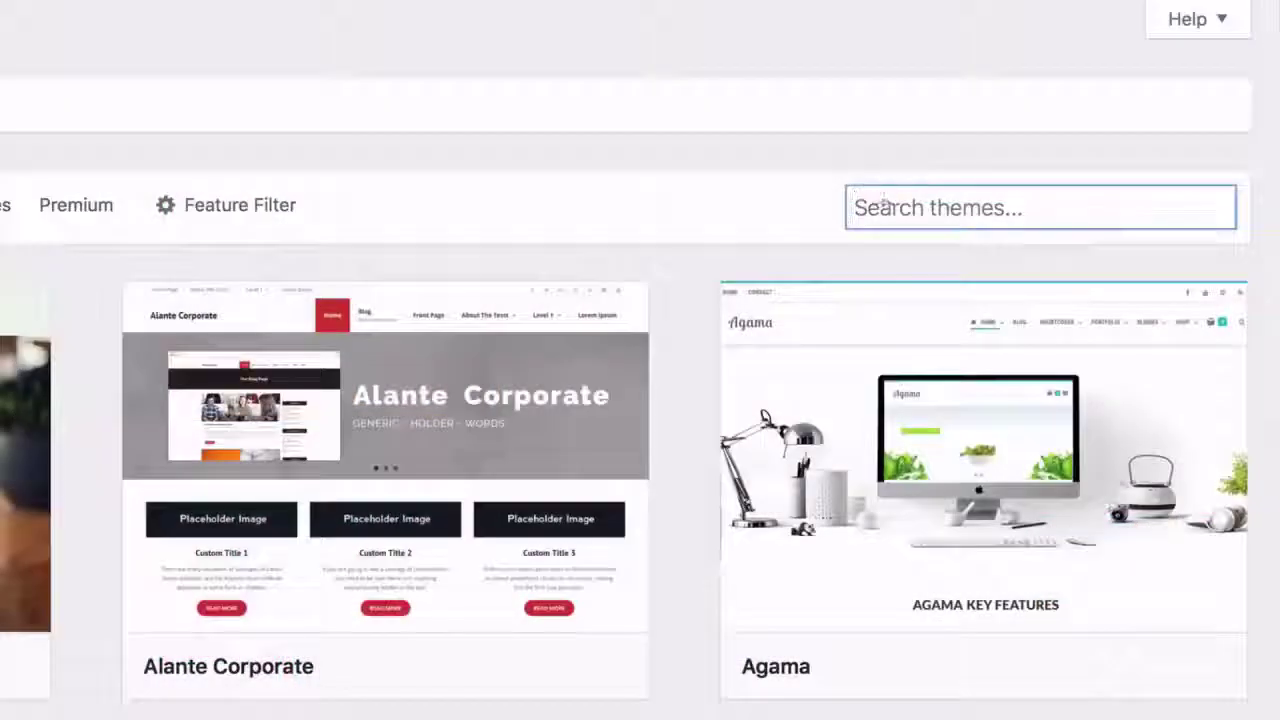
type("cceanwp")
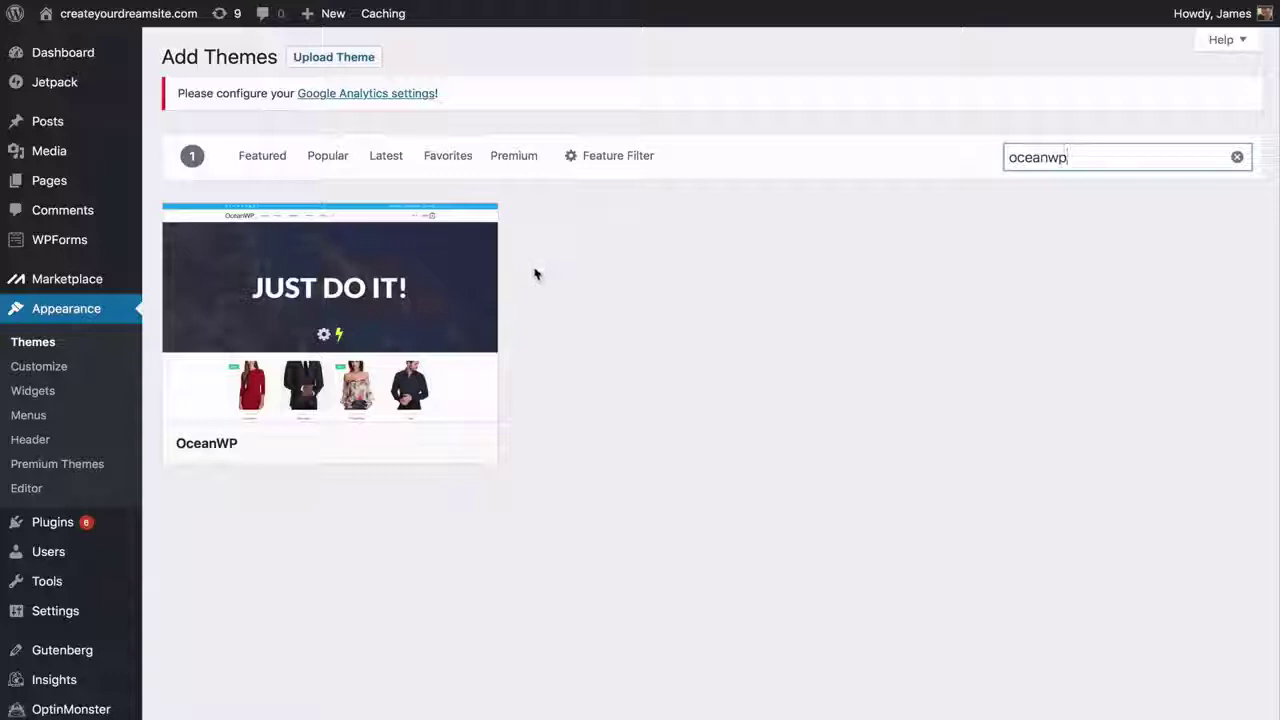
mouse_move(414, 320)
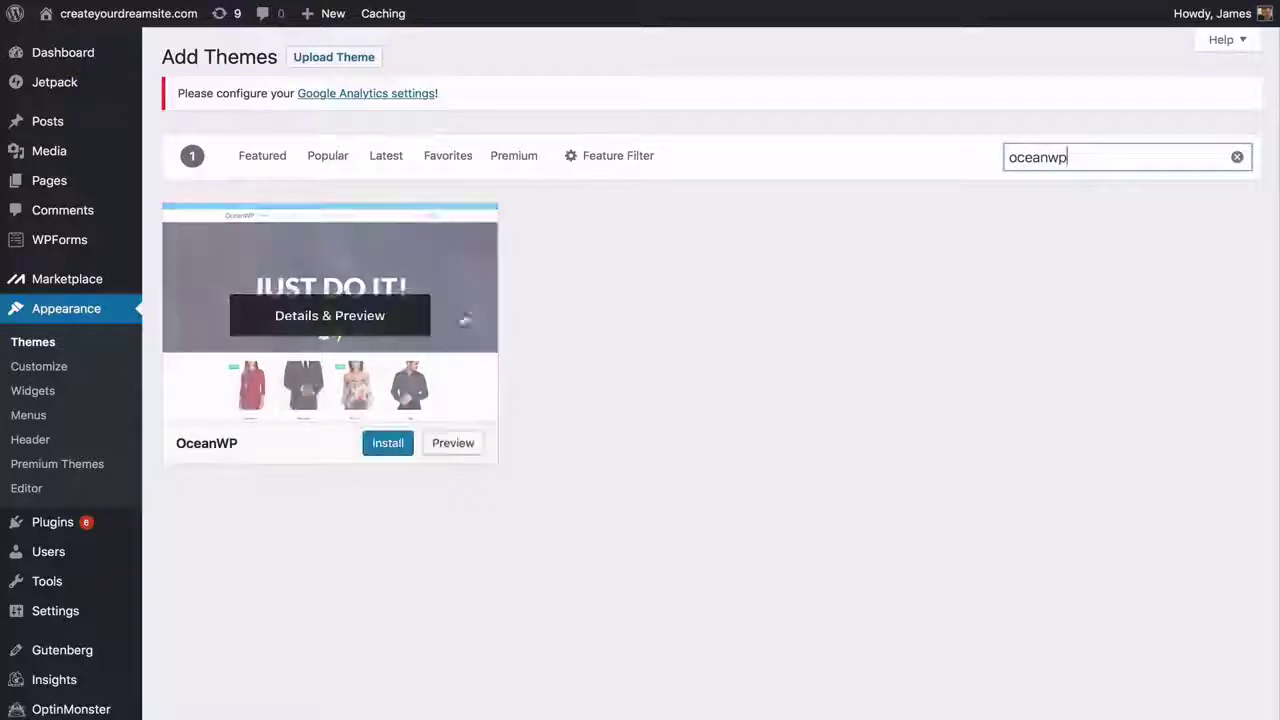
left_click(405, 549)
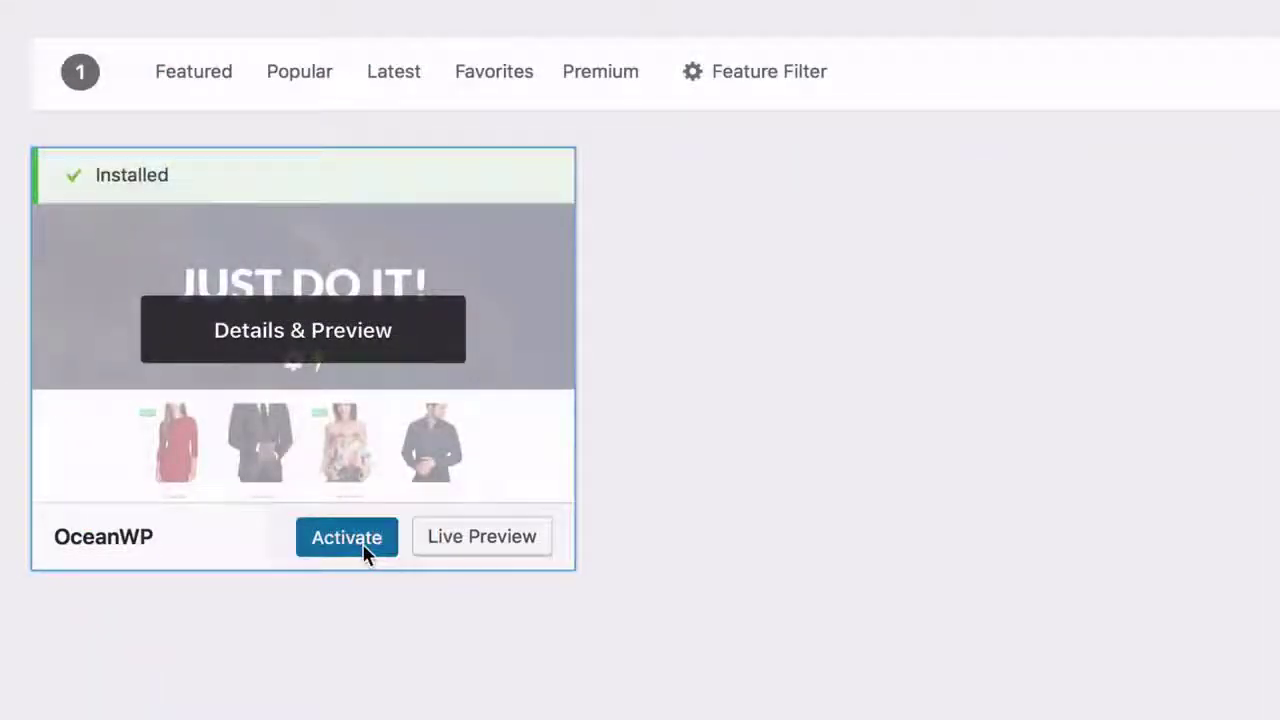
left_click(346, 539)
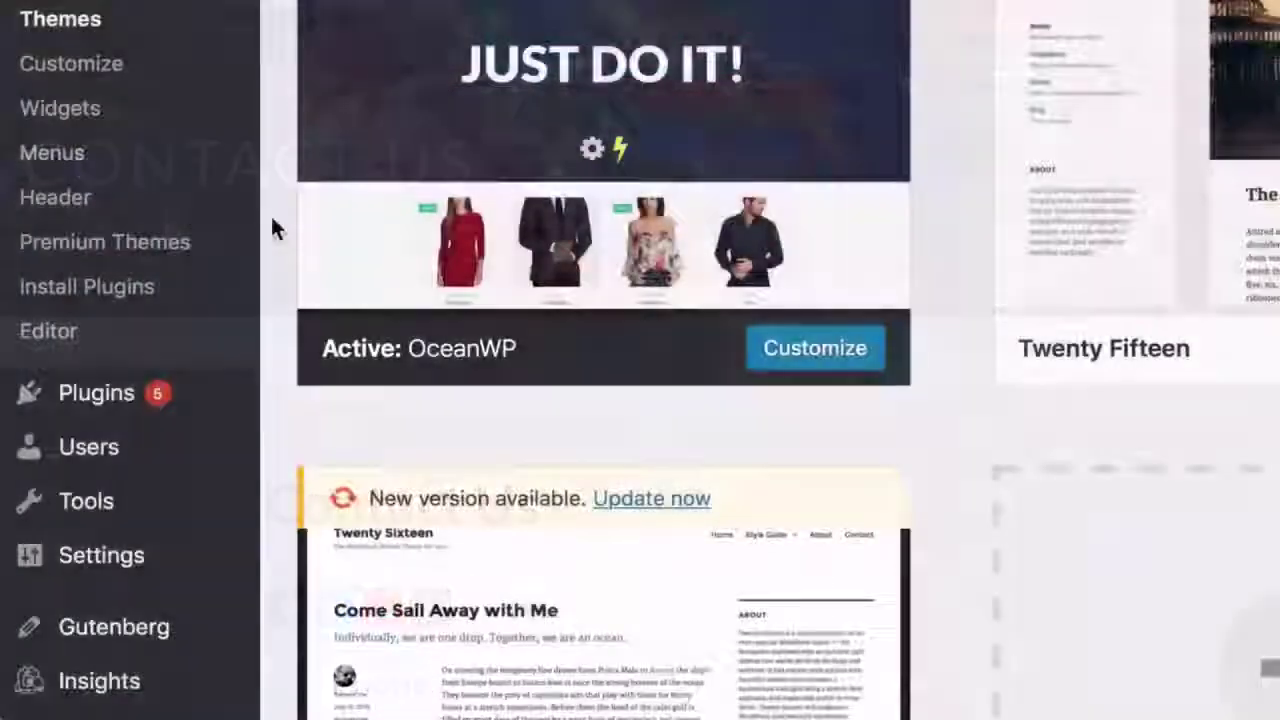
- Install and activate the Elementor Page Builder plugin
mouse_move(200, 409)
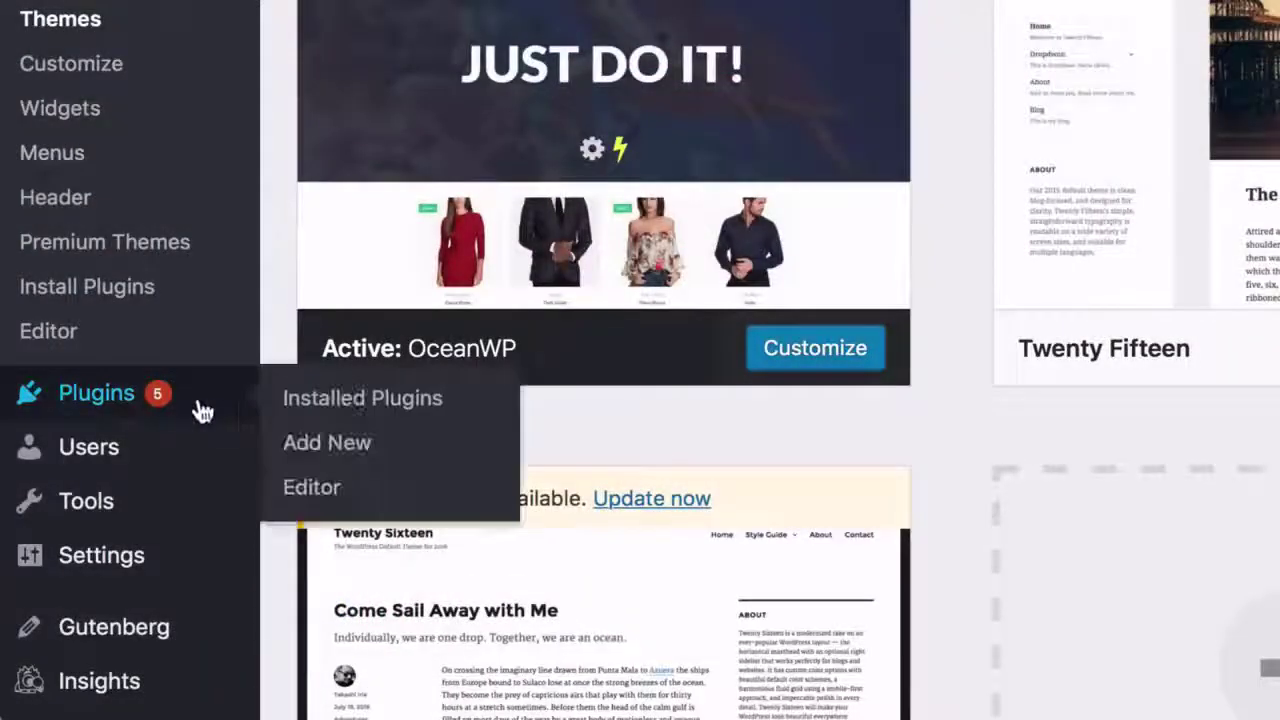
left_click(321, 449)
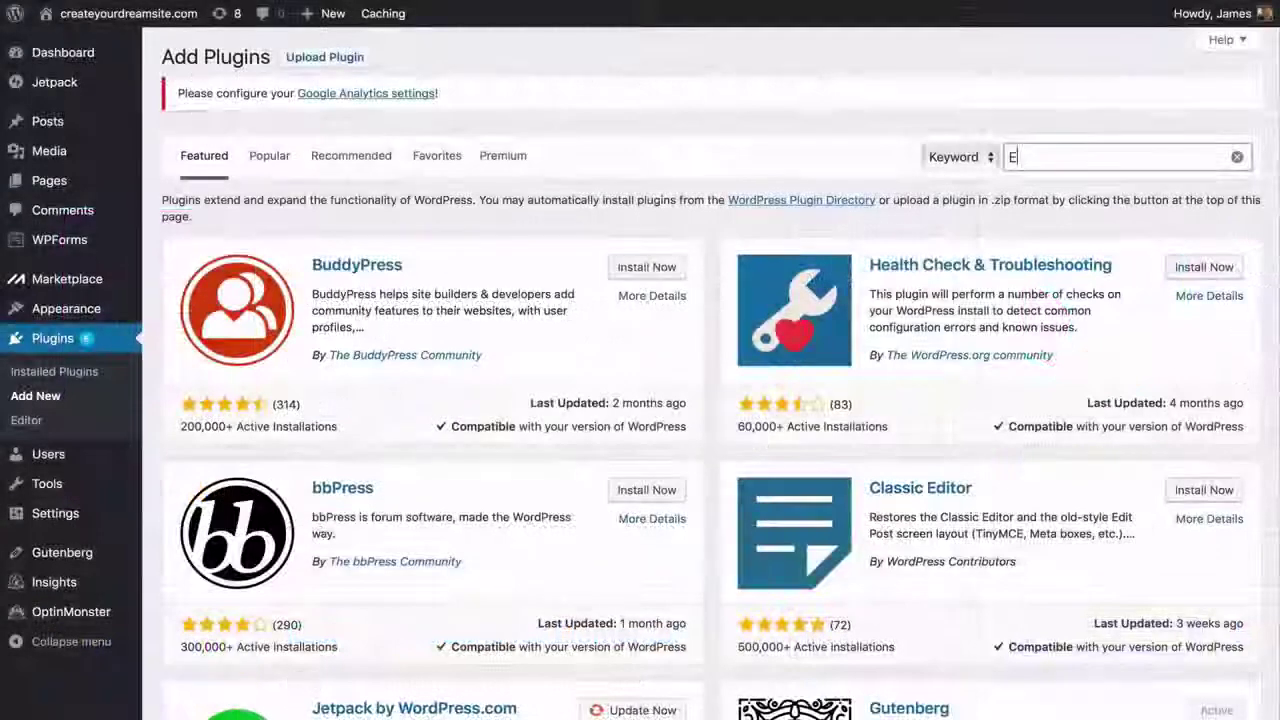
type("lementor")
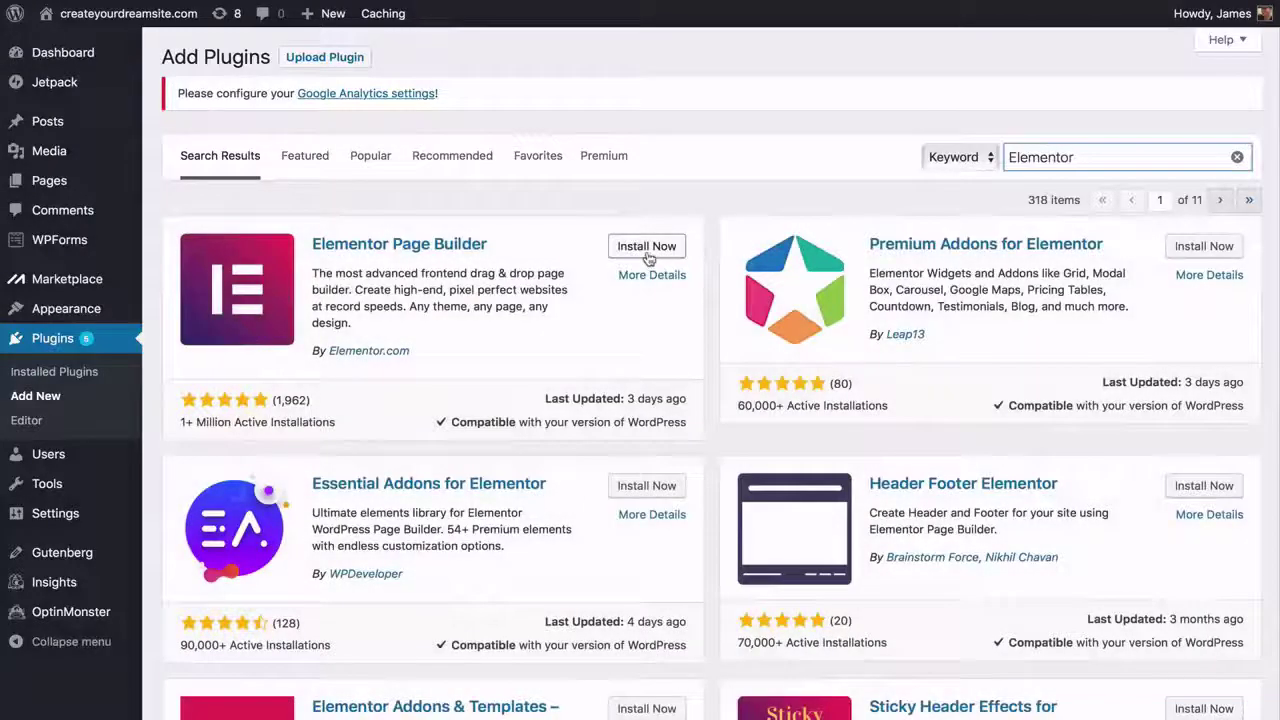
left_click(647, 252)
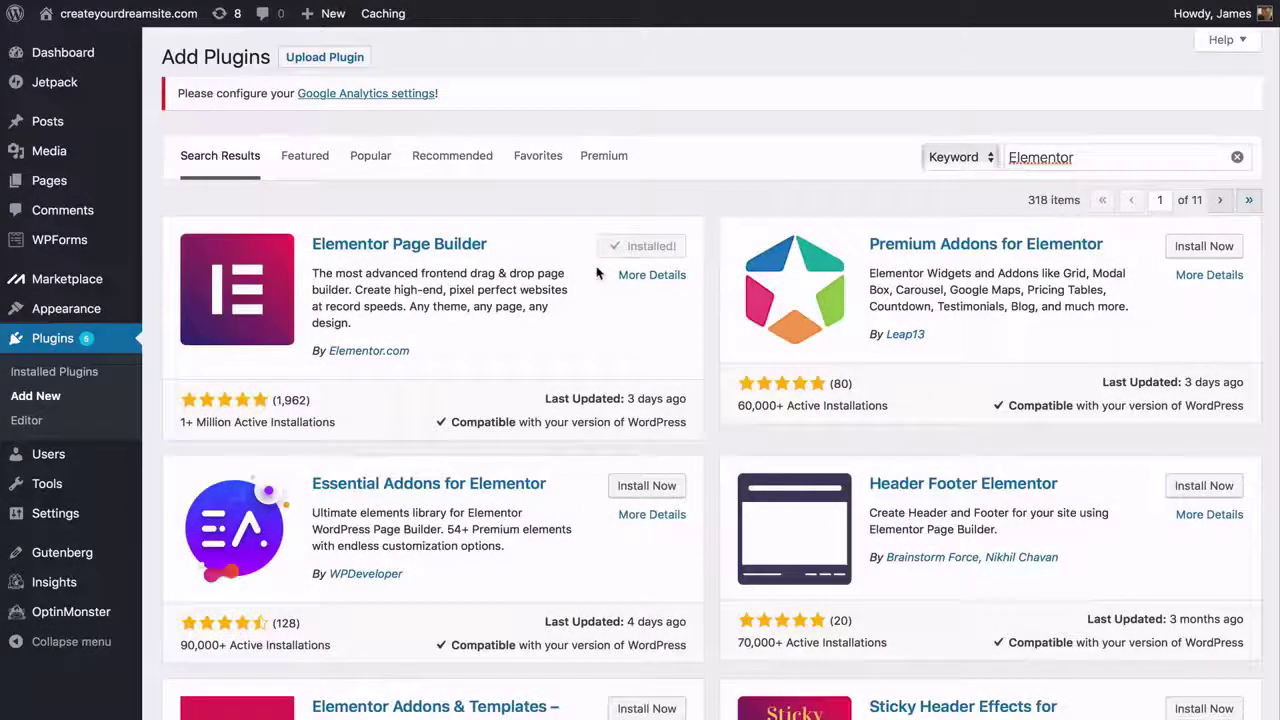
left_click(643, 252)
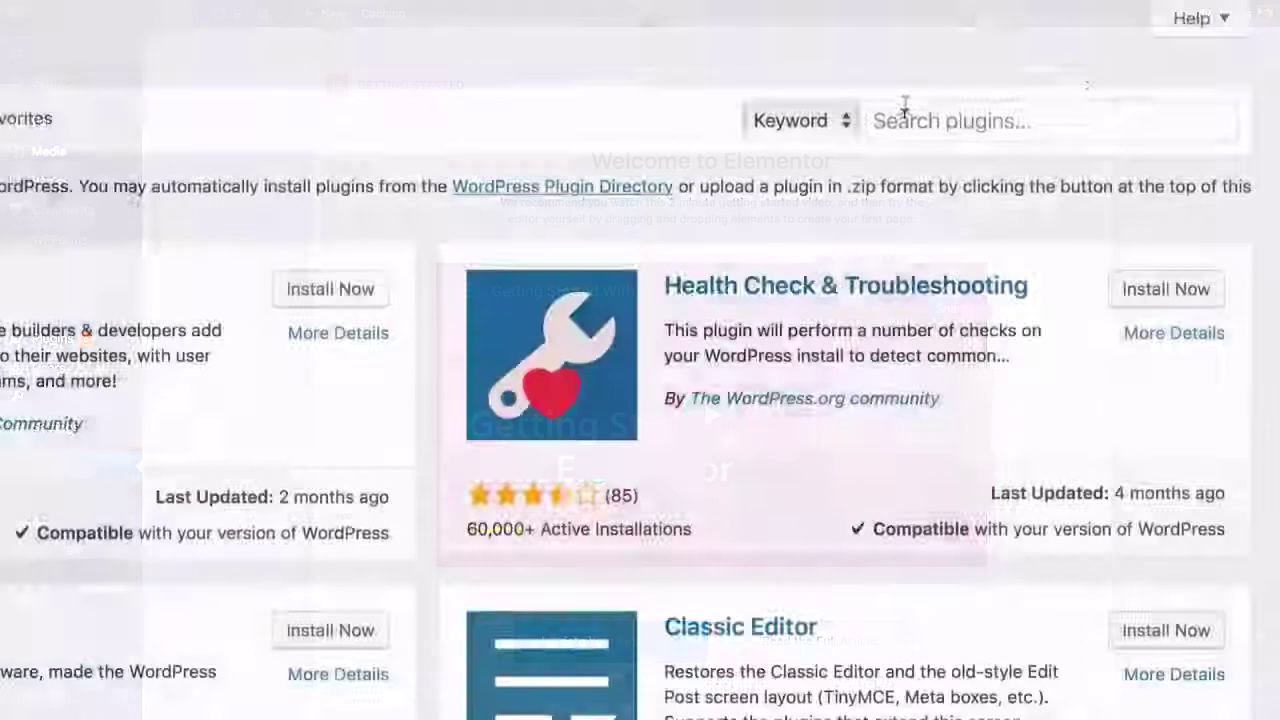
- Search for and install Premium Addons for Elementor
left_click(905, 105)
type("prem")
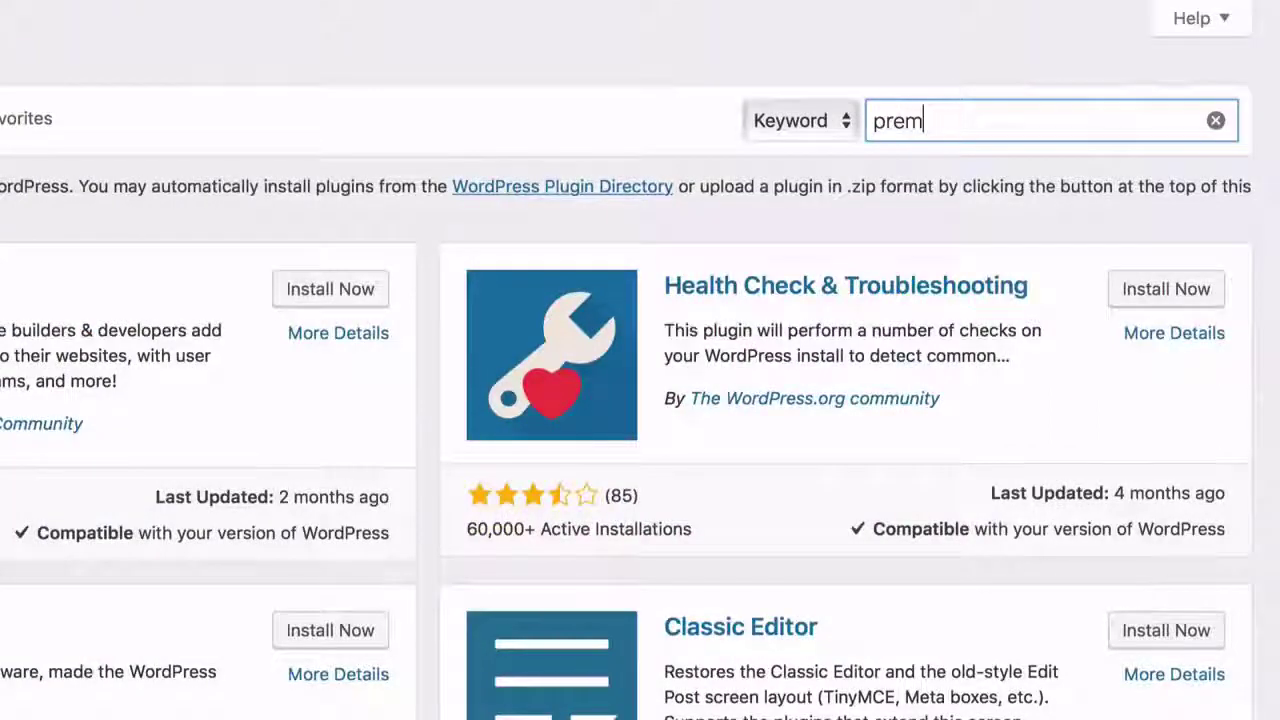
type("ium a")
type("ddon")
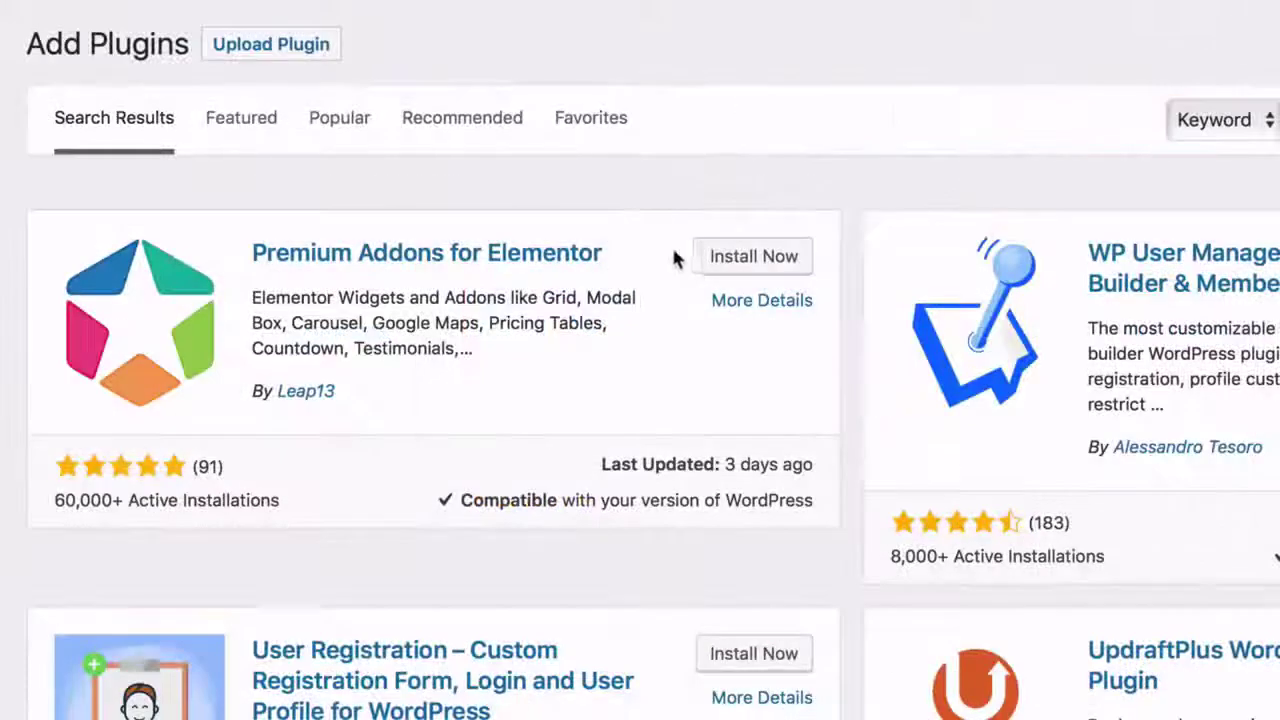
left_click(735, 256)
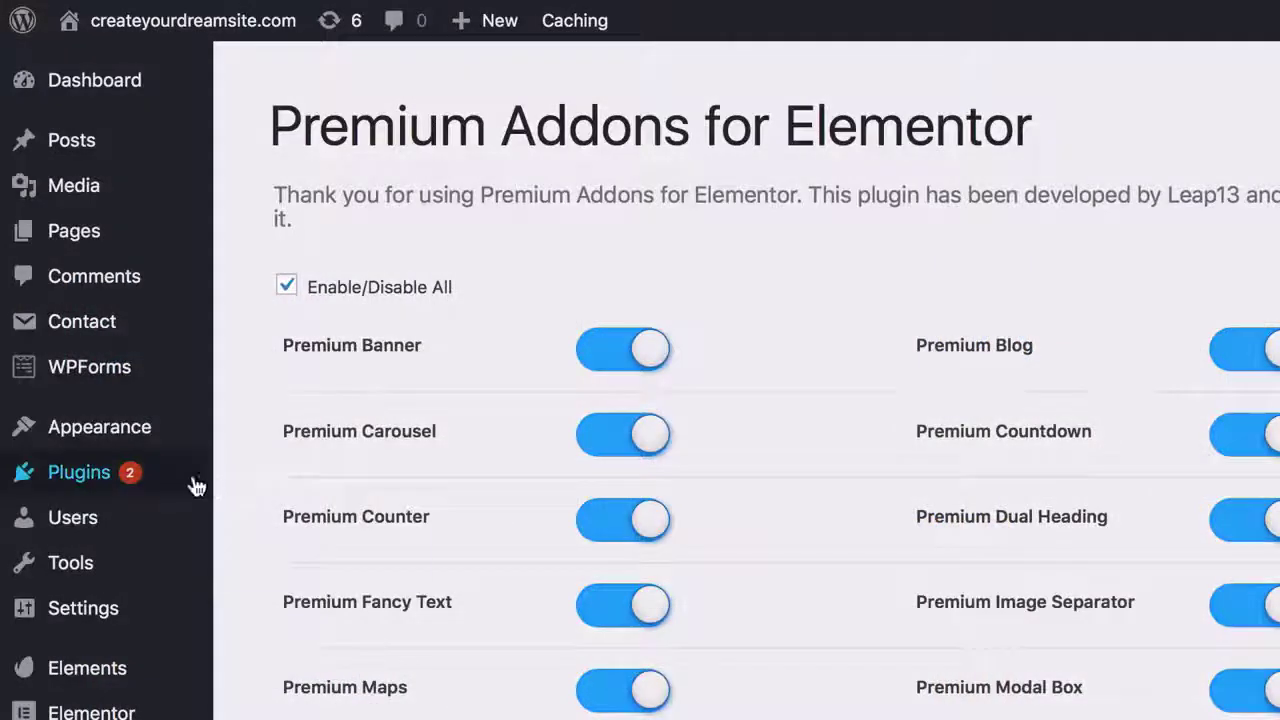
- Search for and install the Envato Elements plugin
mouse_move(194, 486)
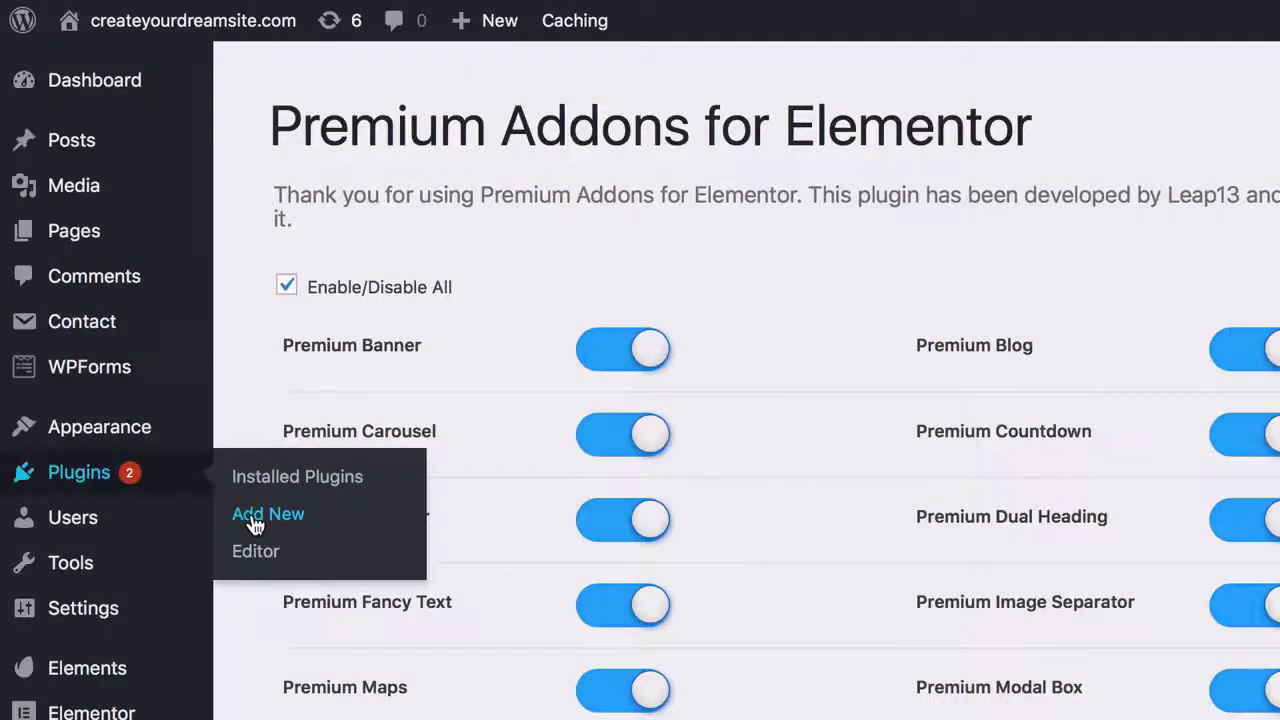
left_click(266, 514)
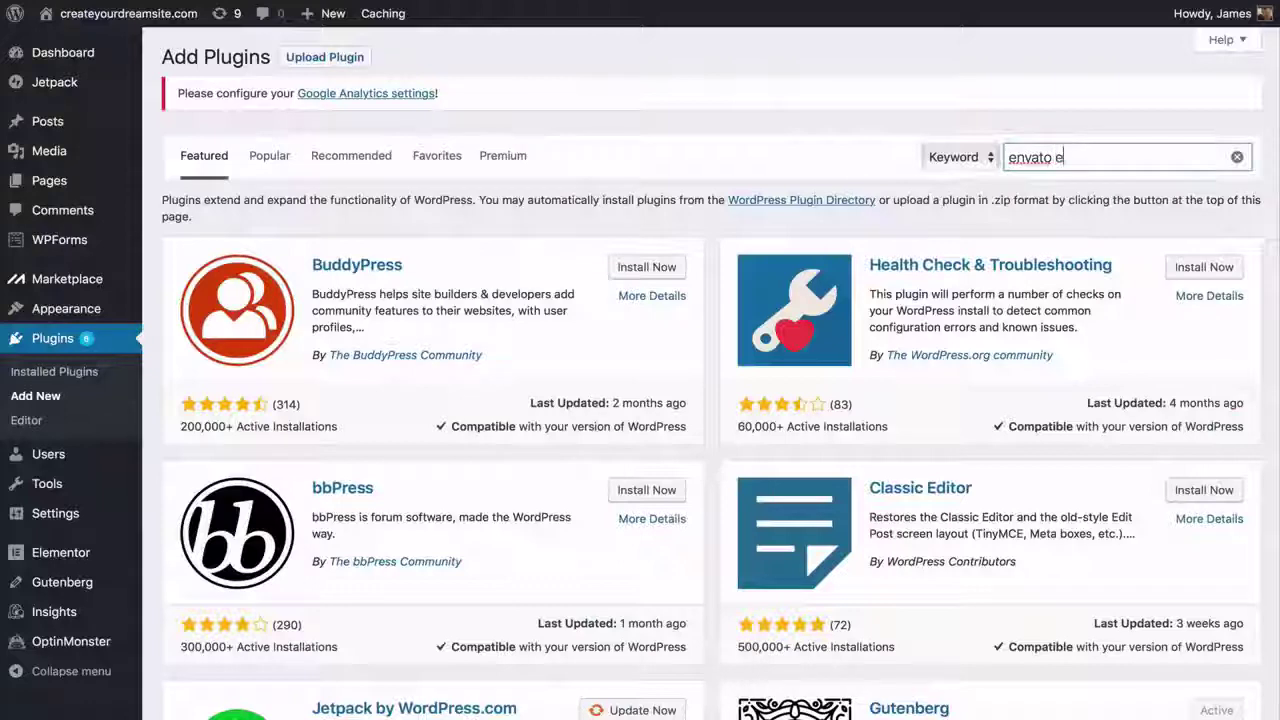
type("ents")
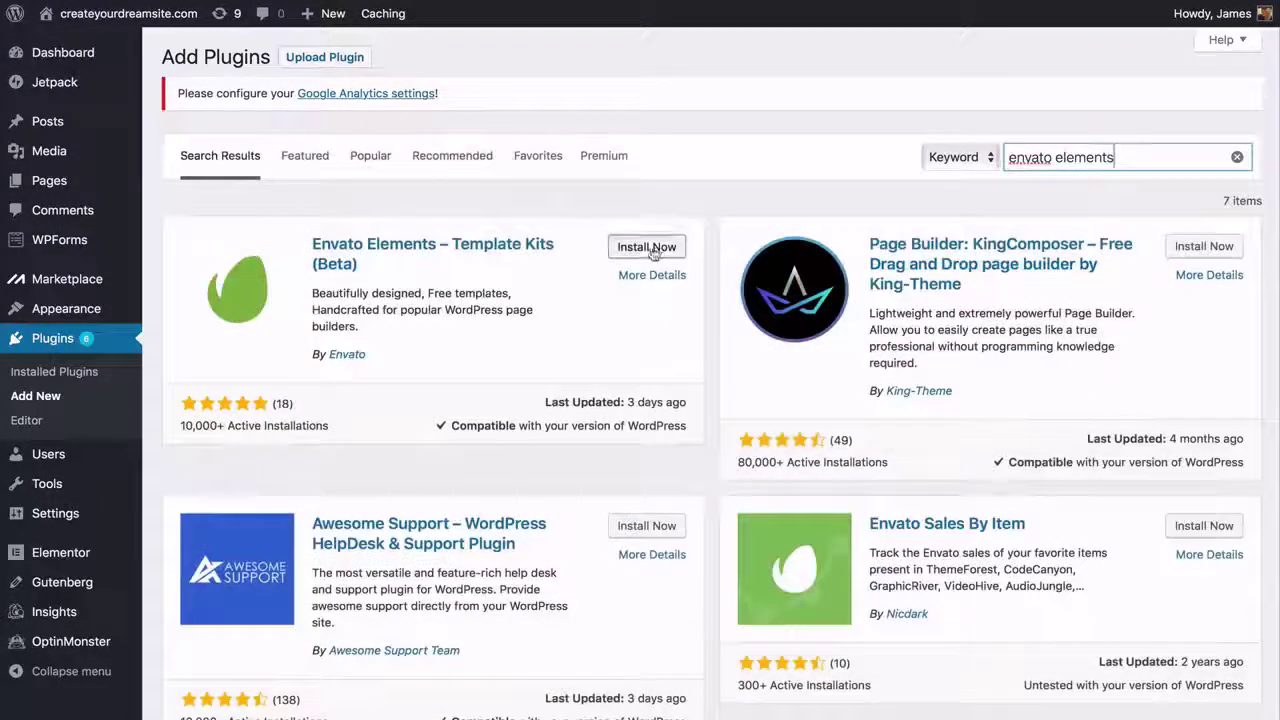
left_click(650, 249)
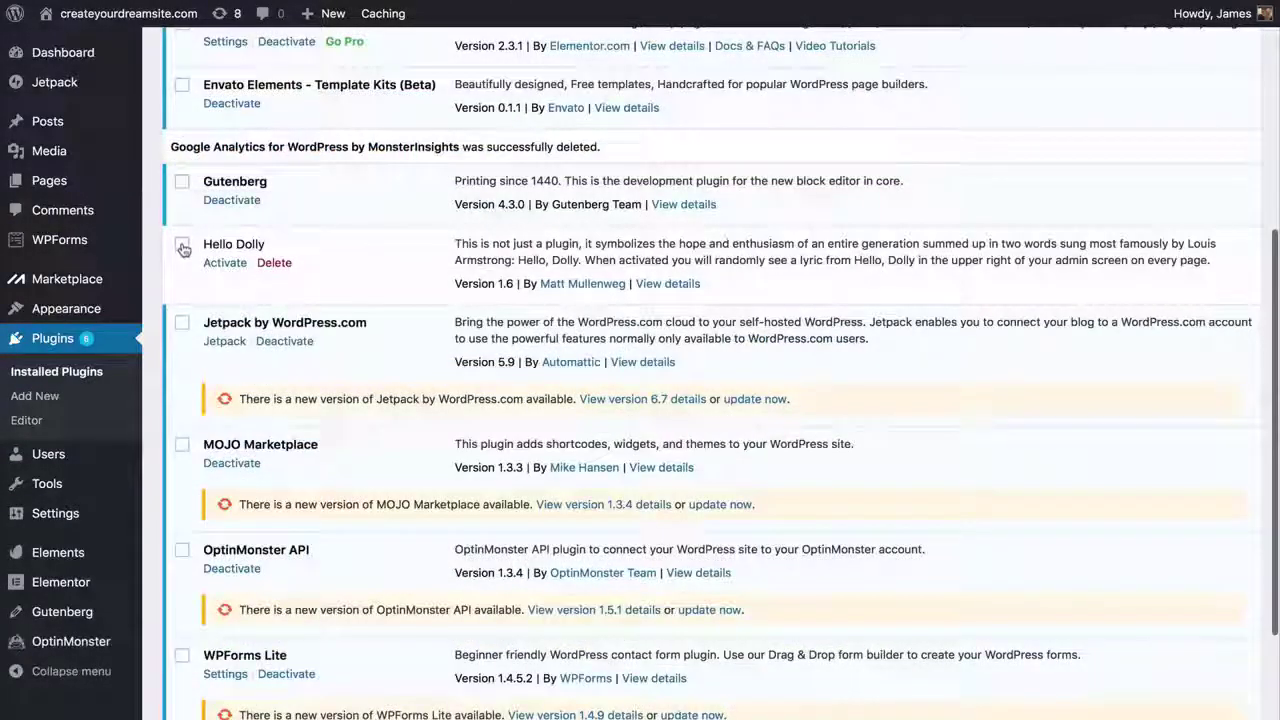
- Deactivate and delete Hello Dolly, Jetpack, MOJO Marketplace and OptinMonster API in one bulk action
left_click(183, 249)
left_click(182, 324)
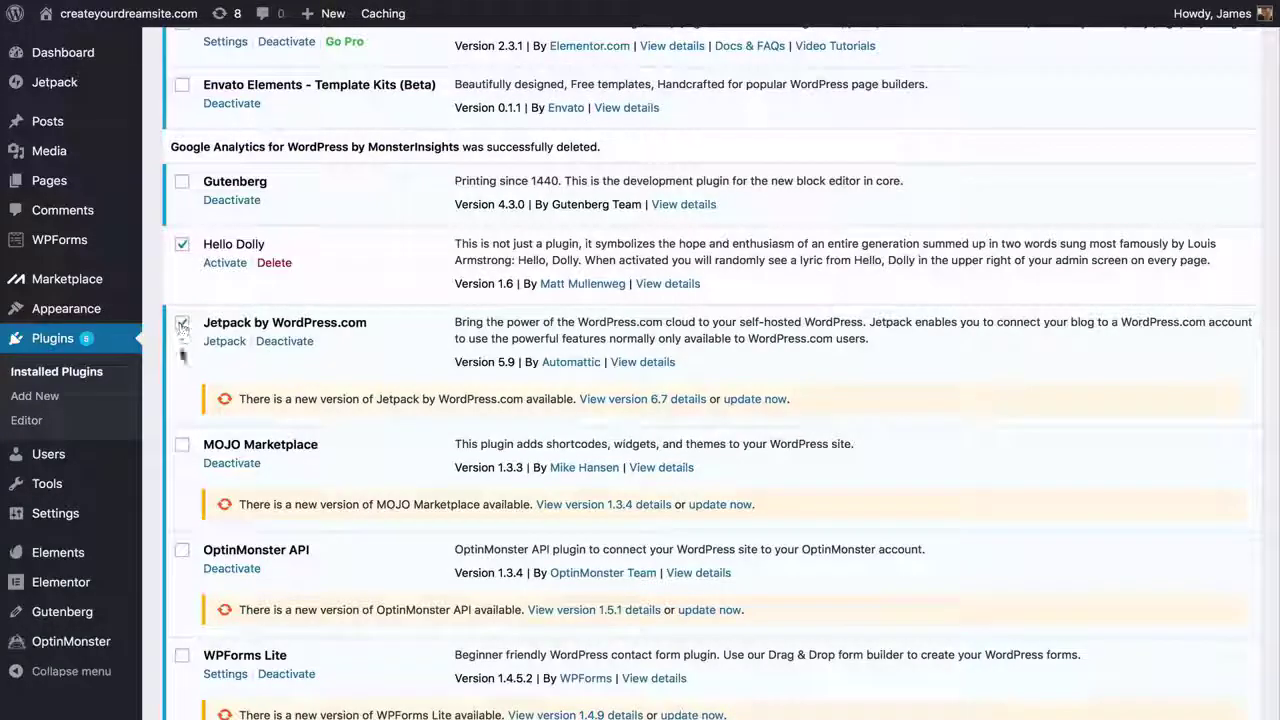
left_click(182, 446)
scroll(182, 446, "down", 3)
left_click(182, 389)
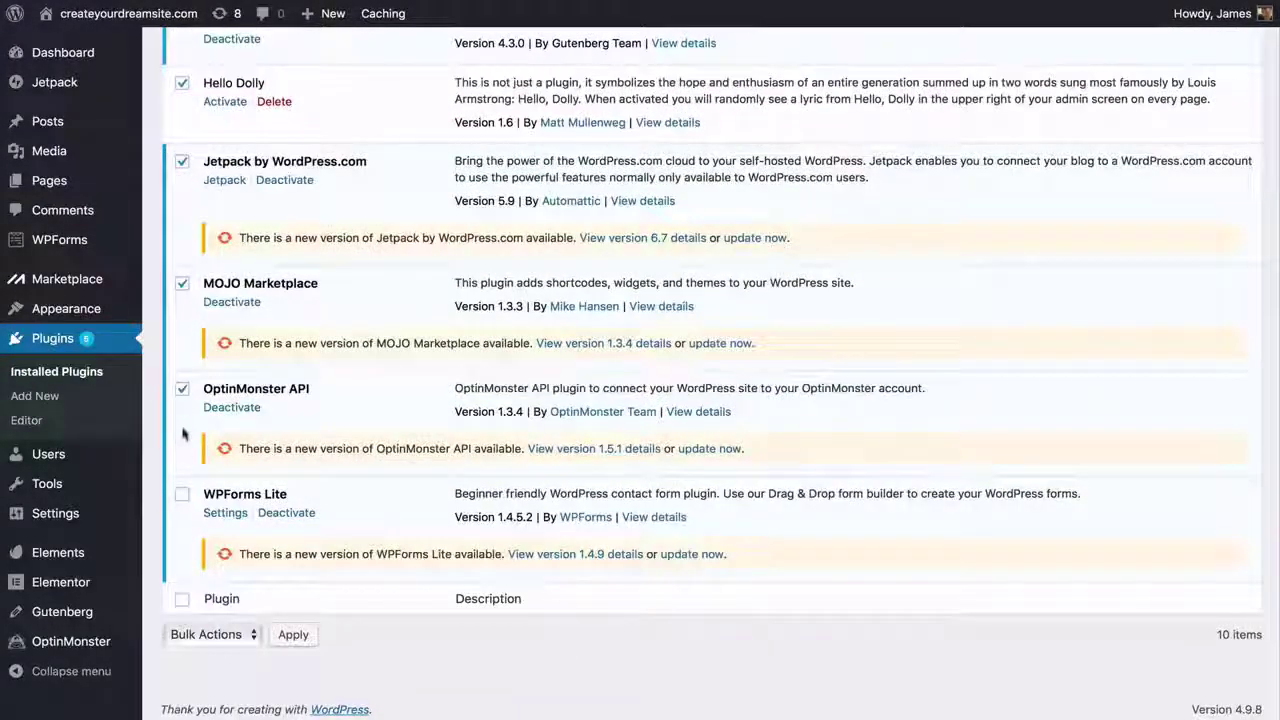
left_click(222, 641)
left_click(212, 668)
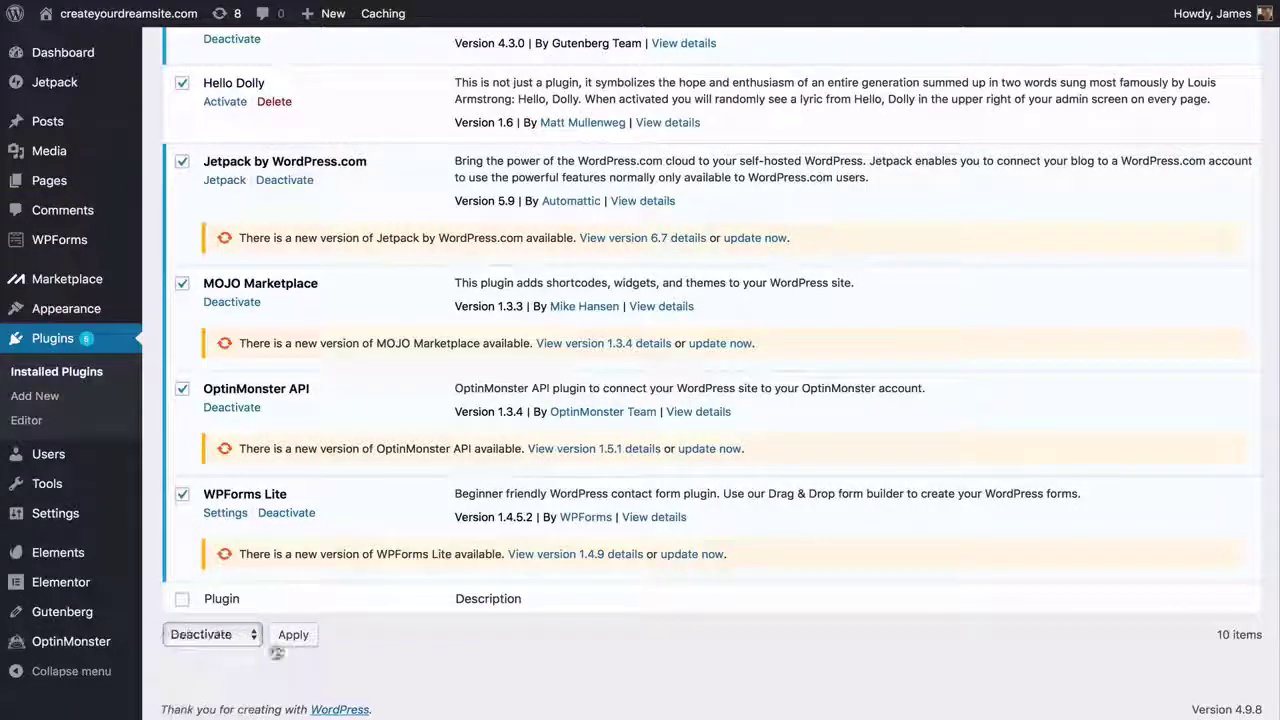
left_click(293, 634)
left_click(210, 635)
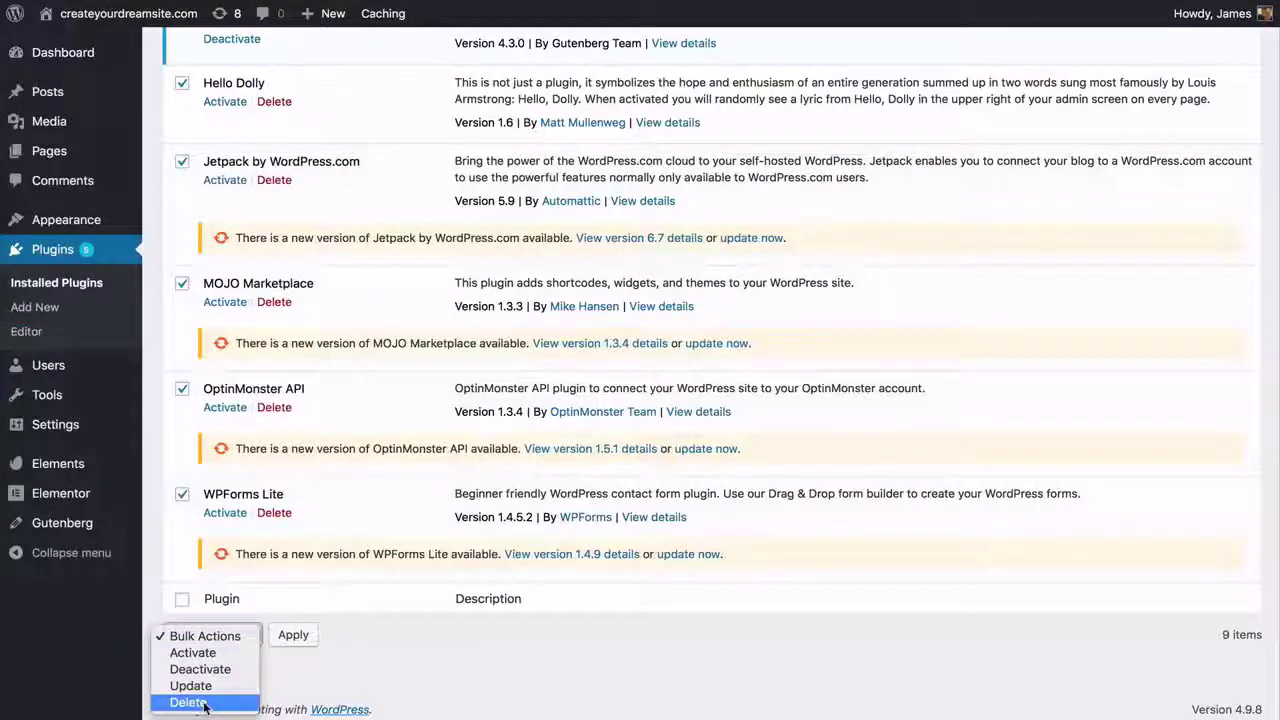
left_click(205, 686)
left_click(290, 637)
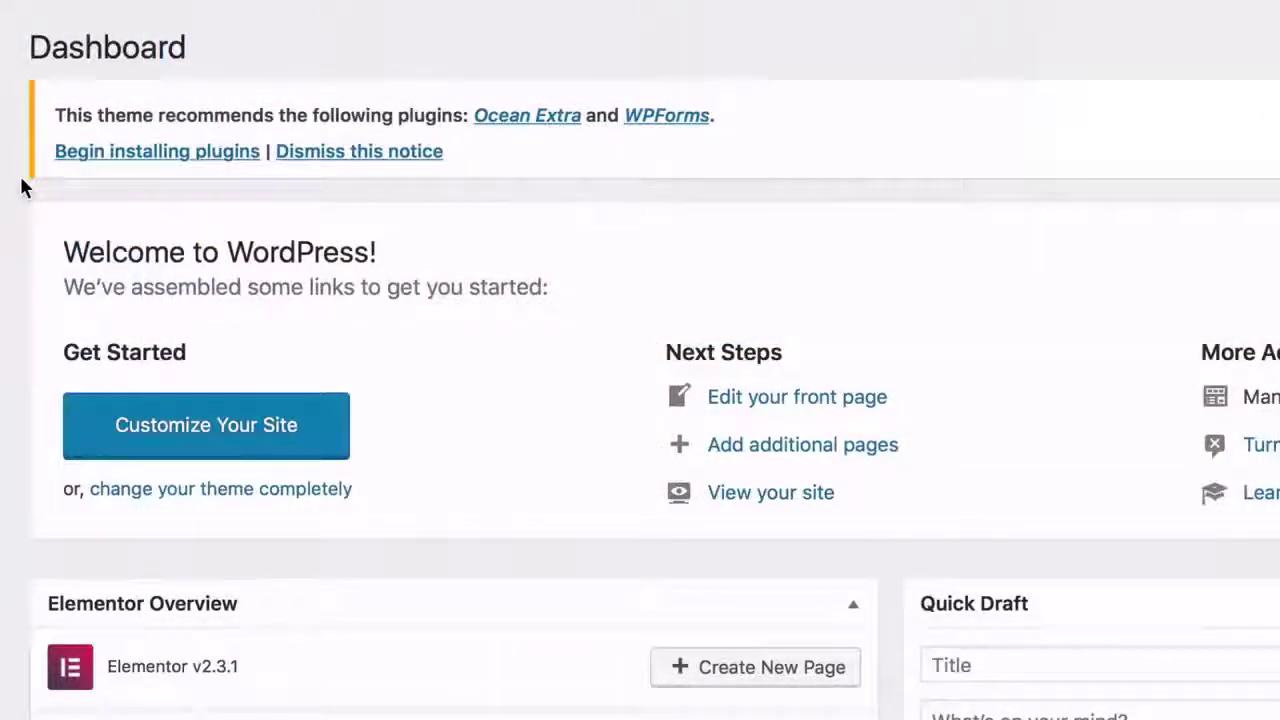
- Bulk-install the theme's recommended plugins Ocean Extra and WPForms
left_click(120, 151)
left_click(179, 179)
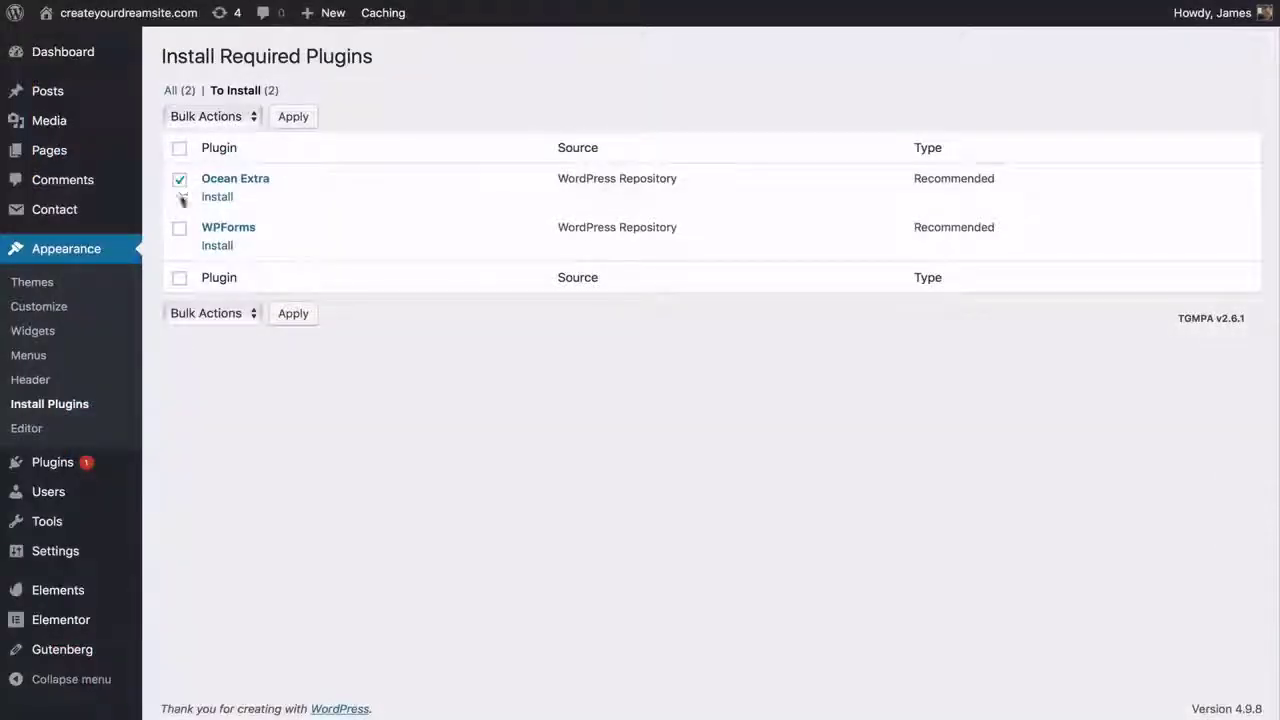
left_click(220, 117)
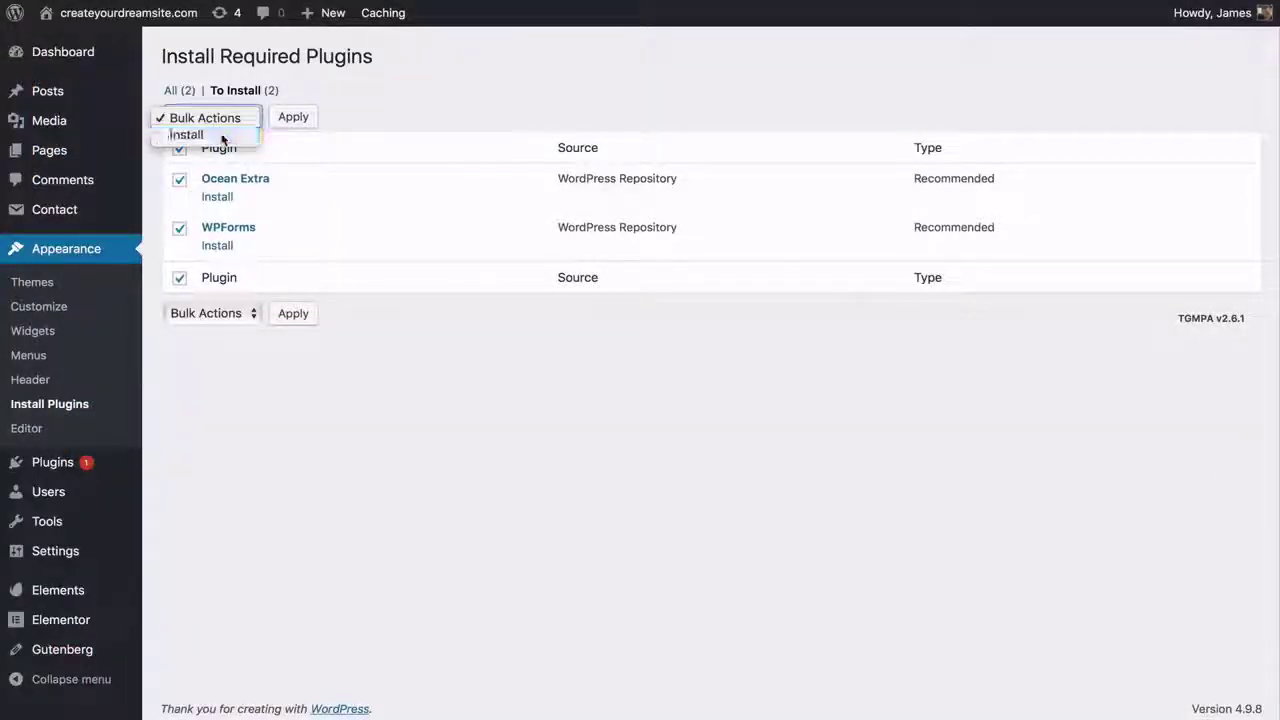
left_click(186, 134)
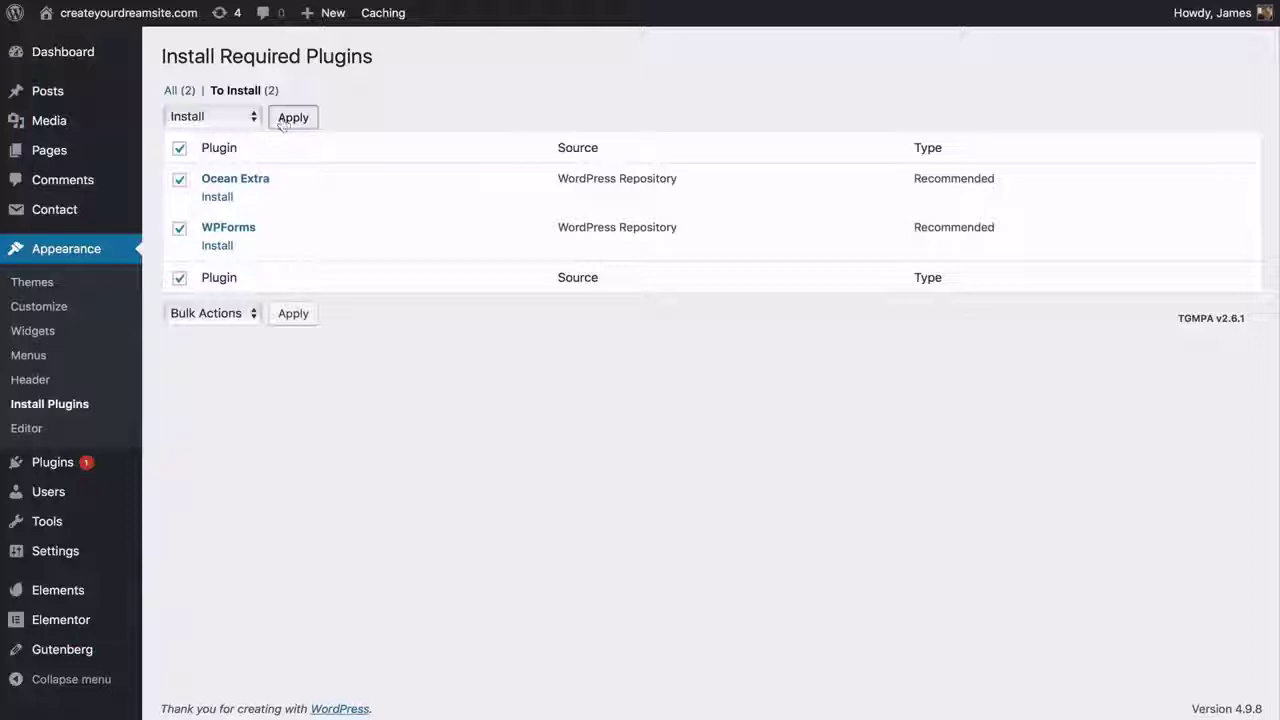
left_click(292, 118)
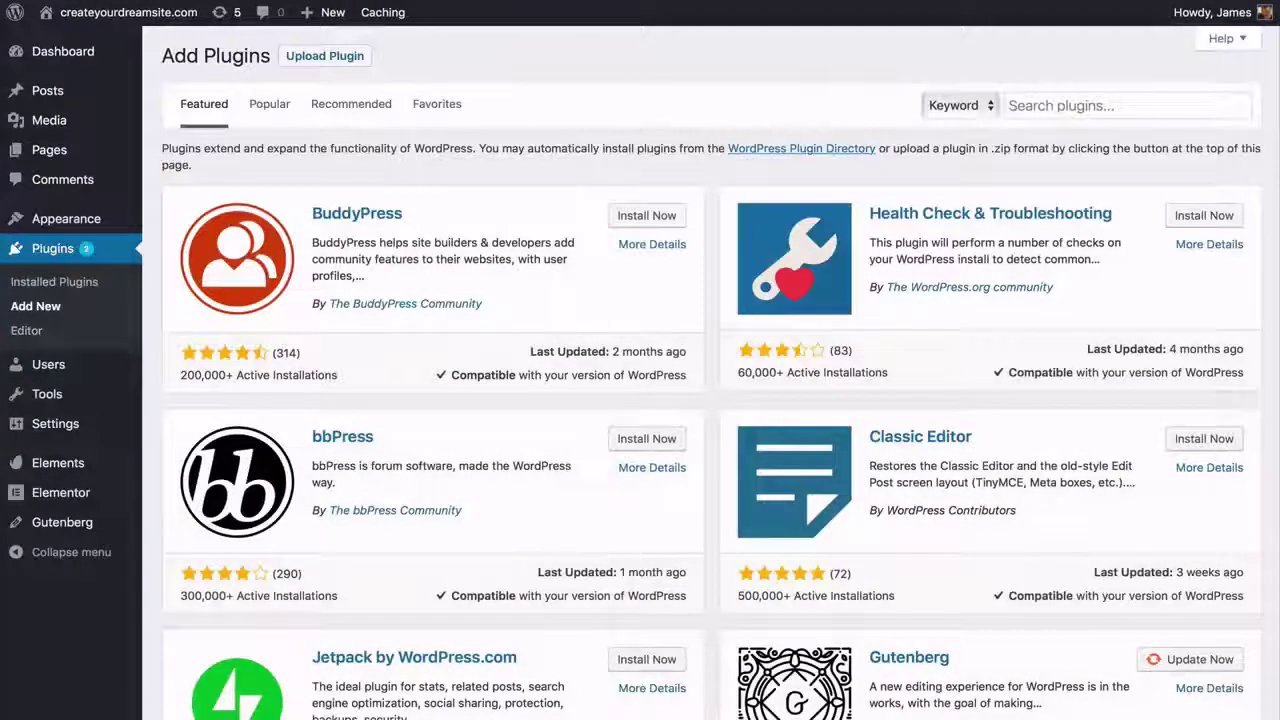
- Search for 'contact form 7' and start installing the Contact Form 7 plugin
left_click(1127, 106)
type("contact for")
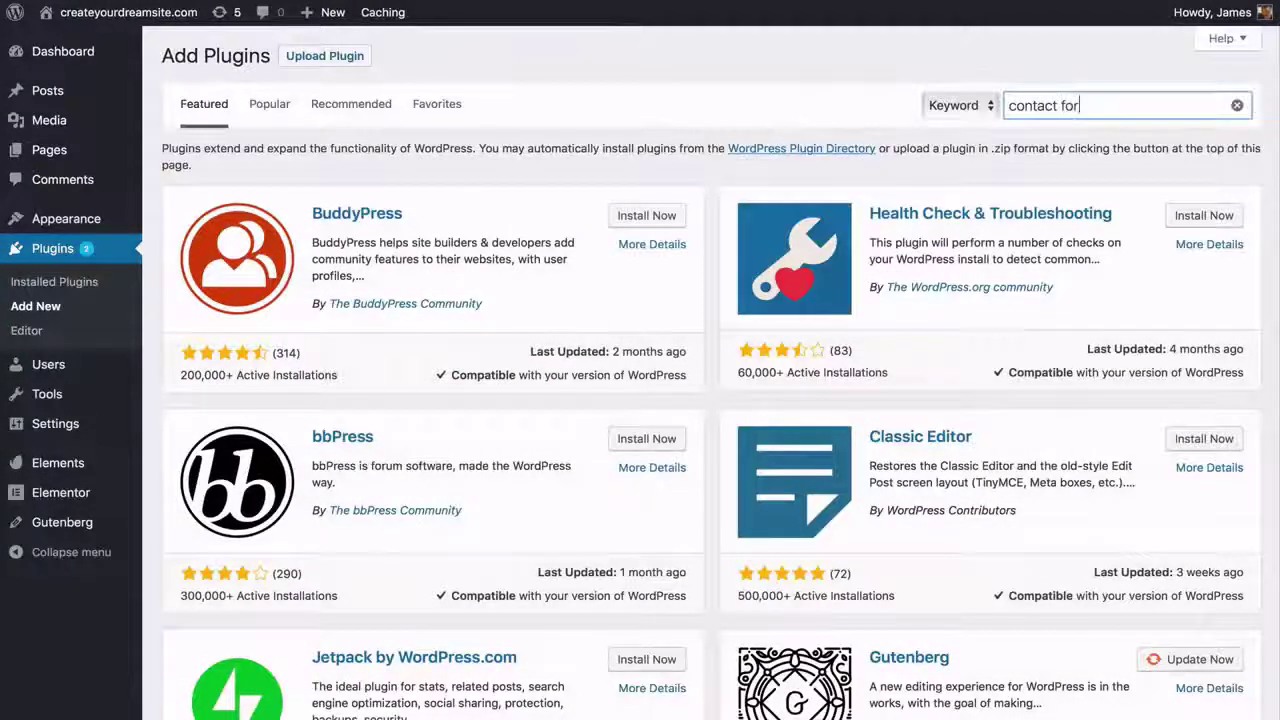
type("m 7")
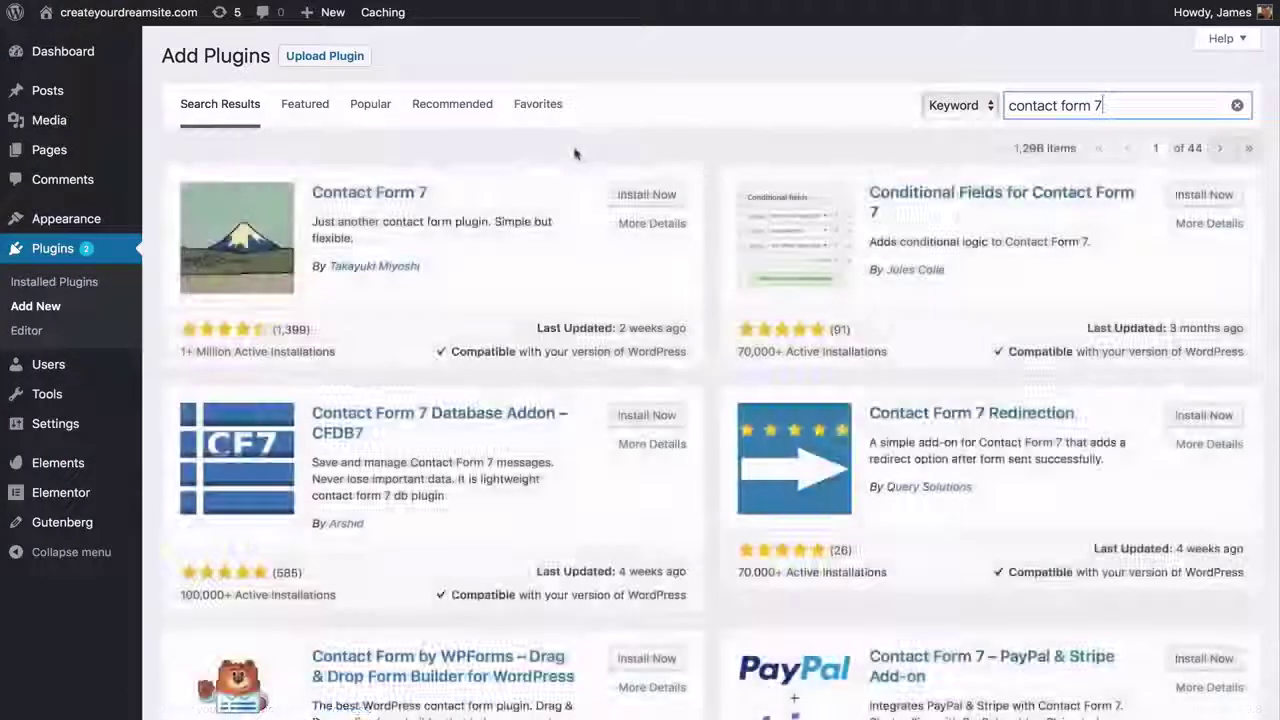
left_click(647, 197)
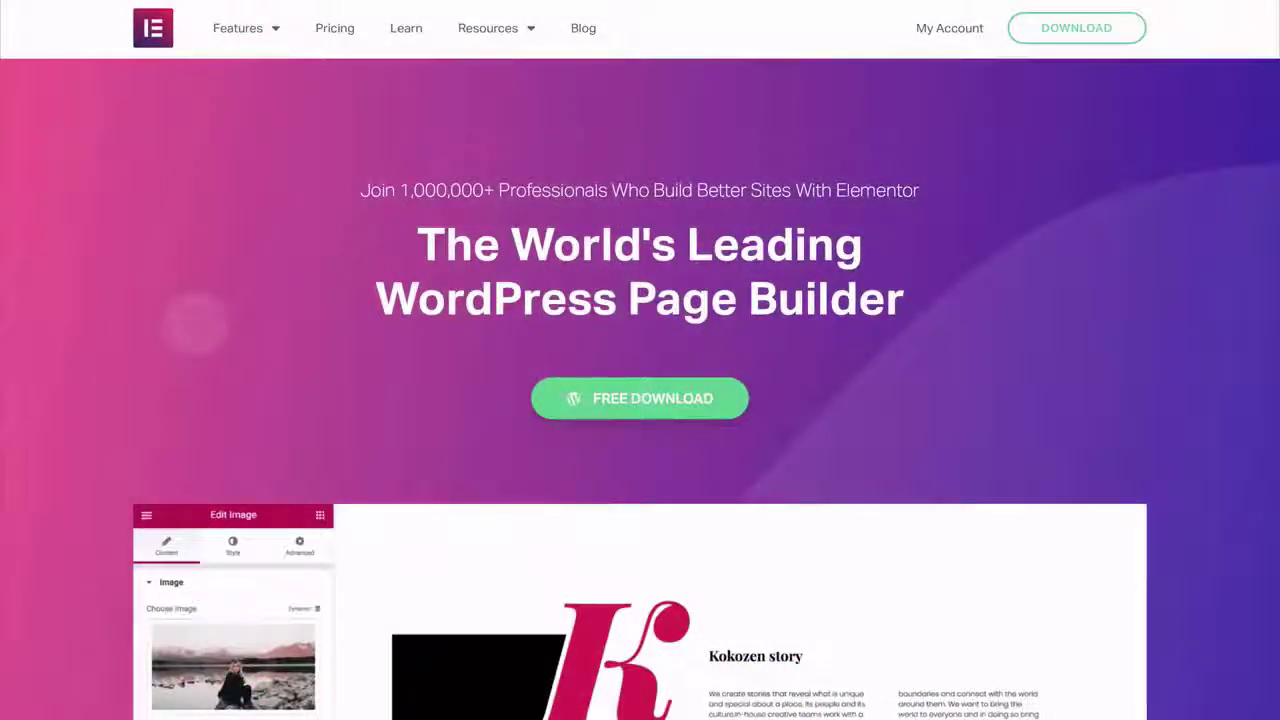
scroll(640, 400, "down", 3)
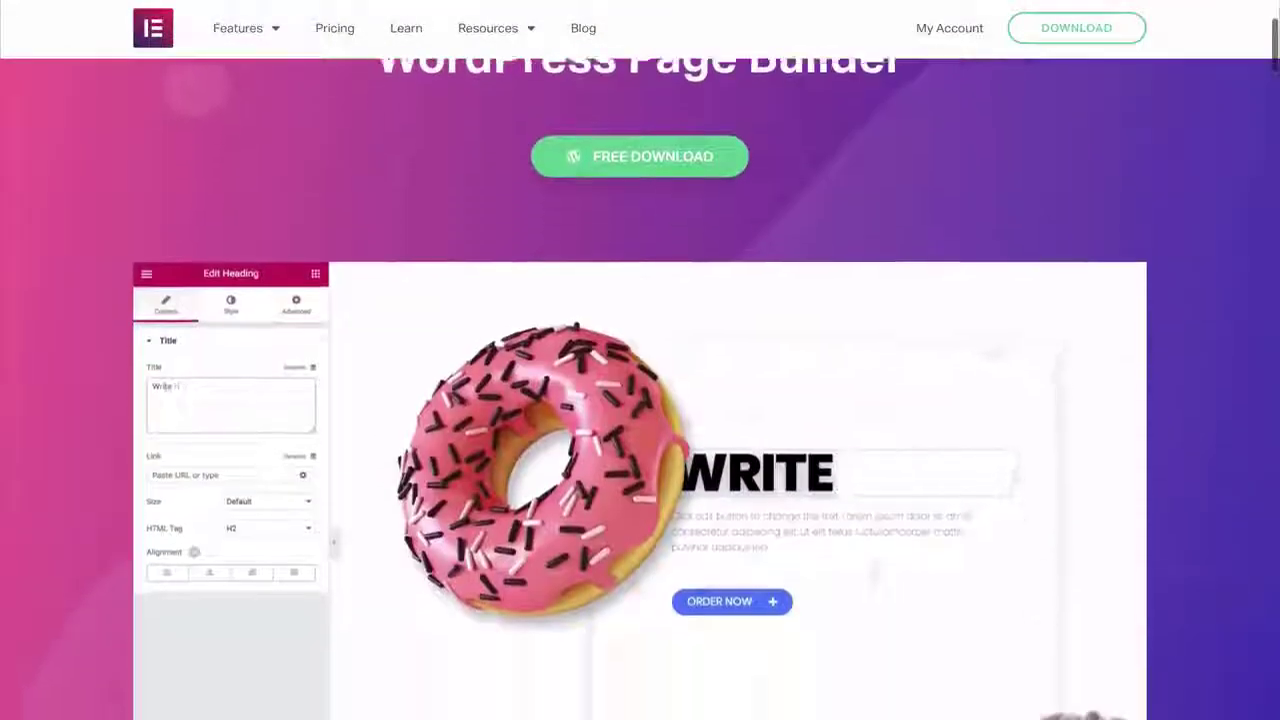
scroll(640, 400, "down", 2)
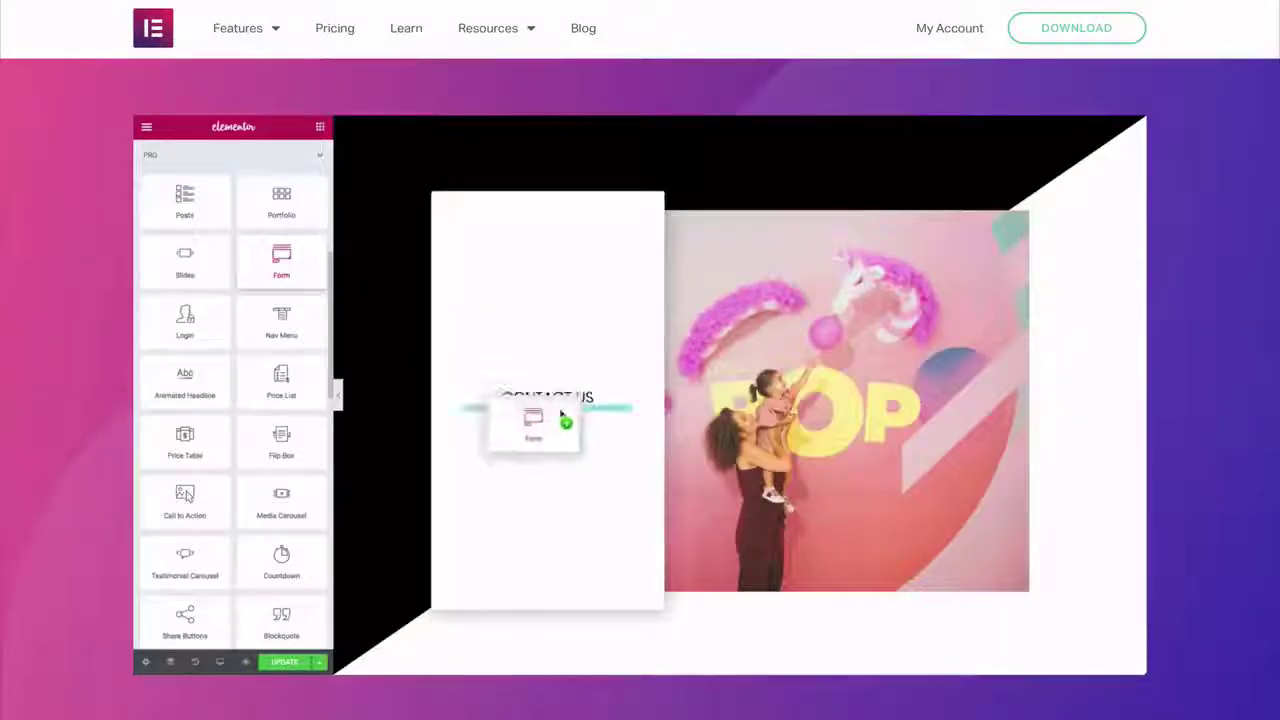
scroll(425, 444, "down", 6)
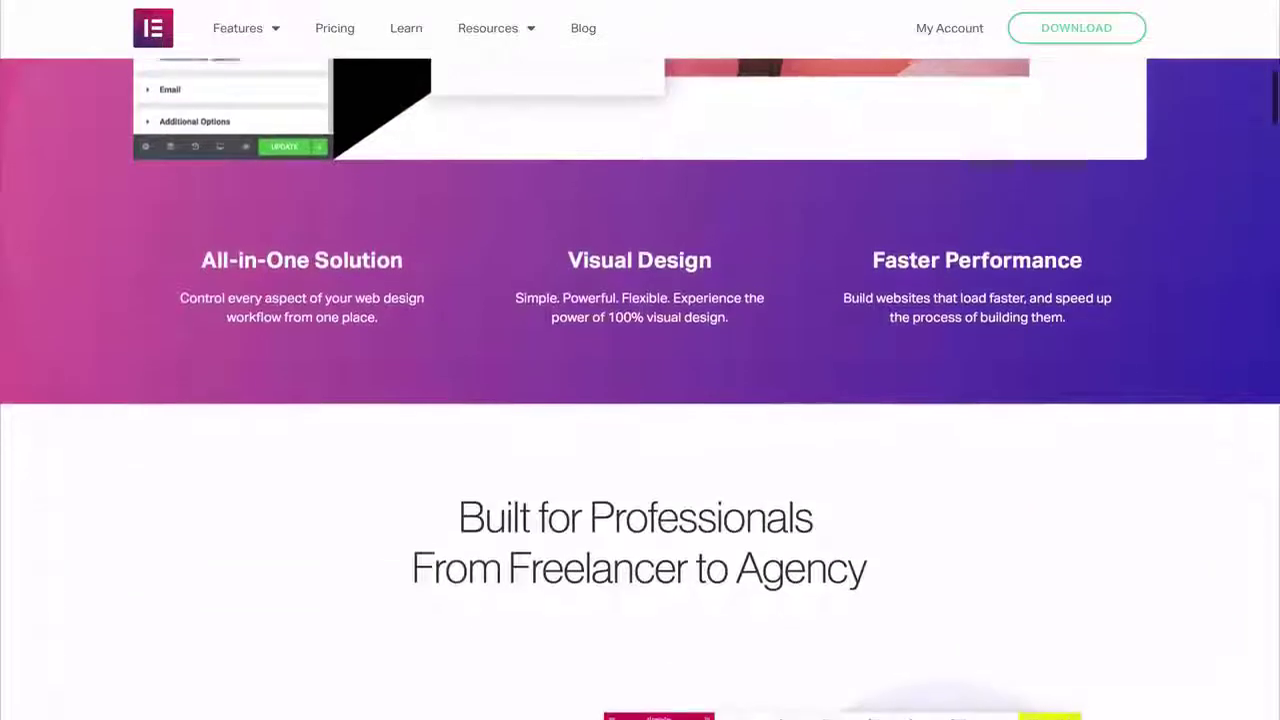
scroll(640, 389, "down", 2)
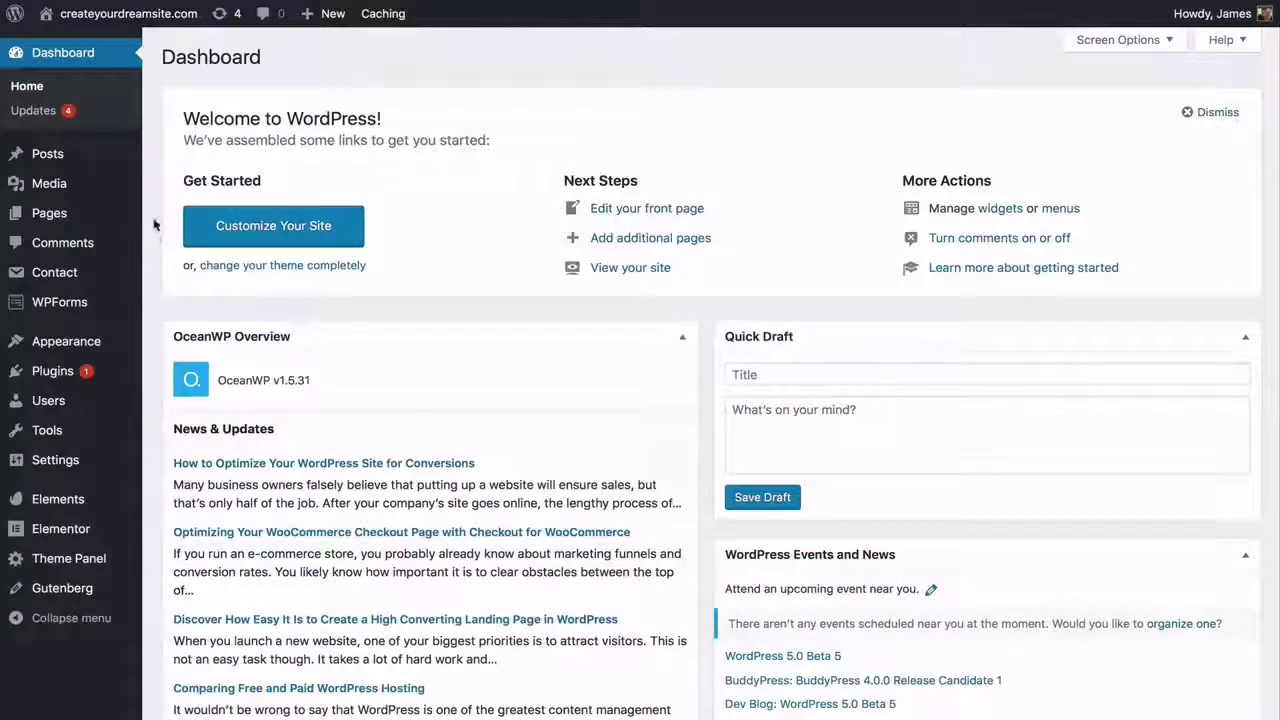
- Edit the Home page, hiding its top bar and setting the header style to Transparent
mouse_move(126, 209)
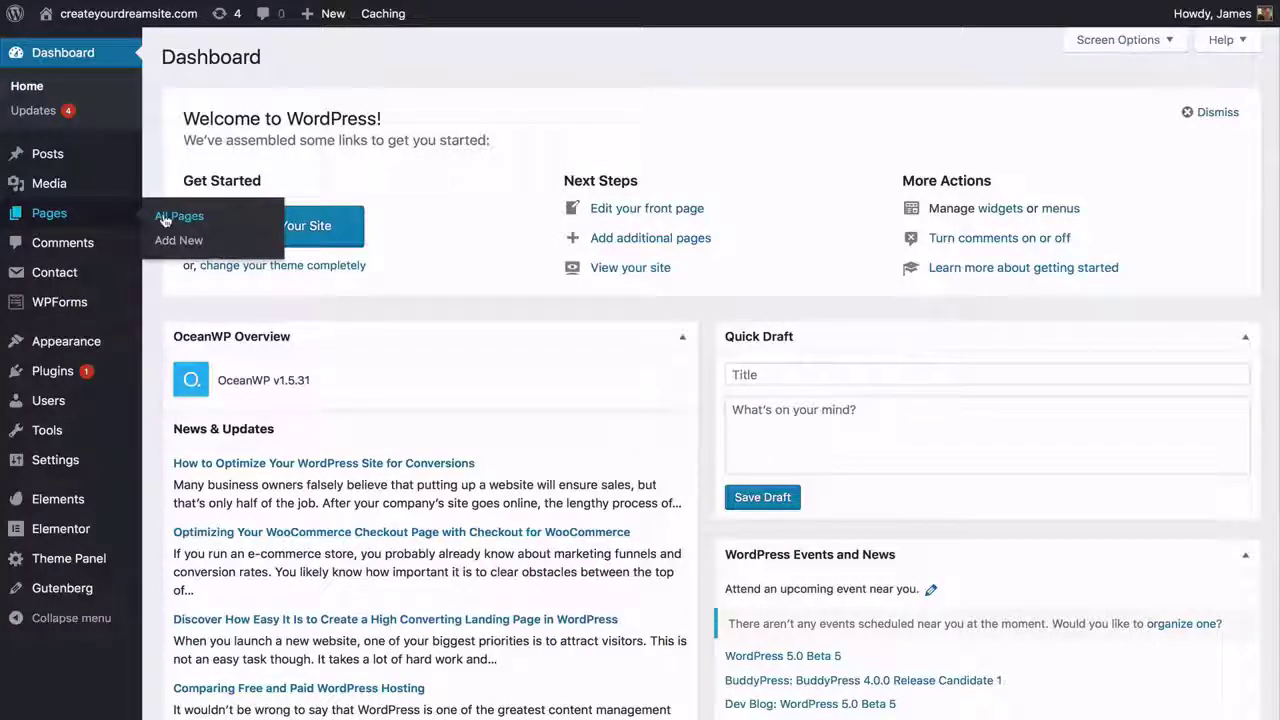
left_click(165, 218)
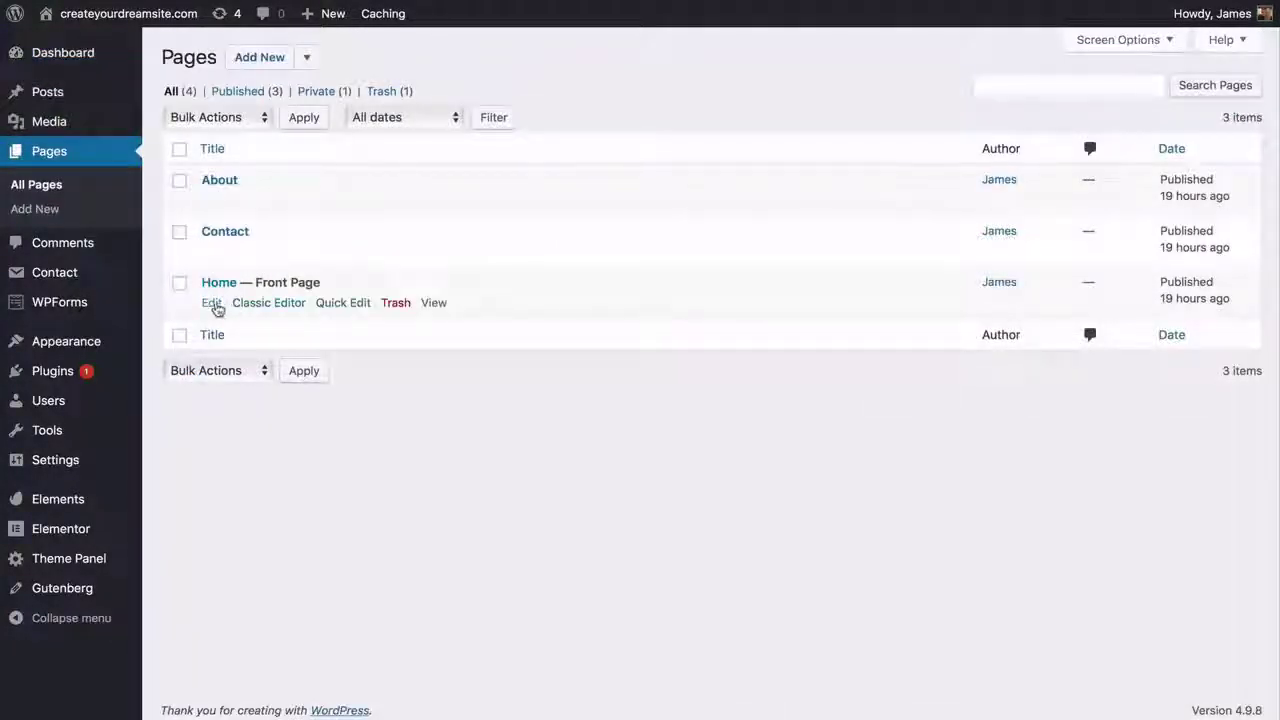
left_click(213, 304)
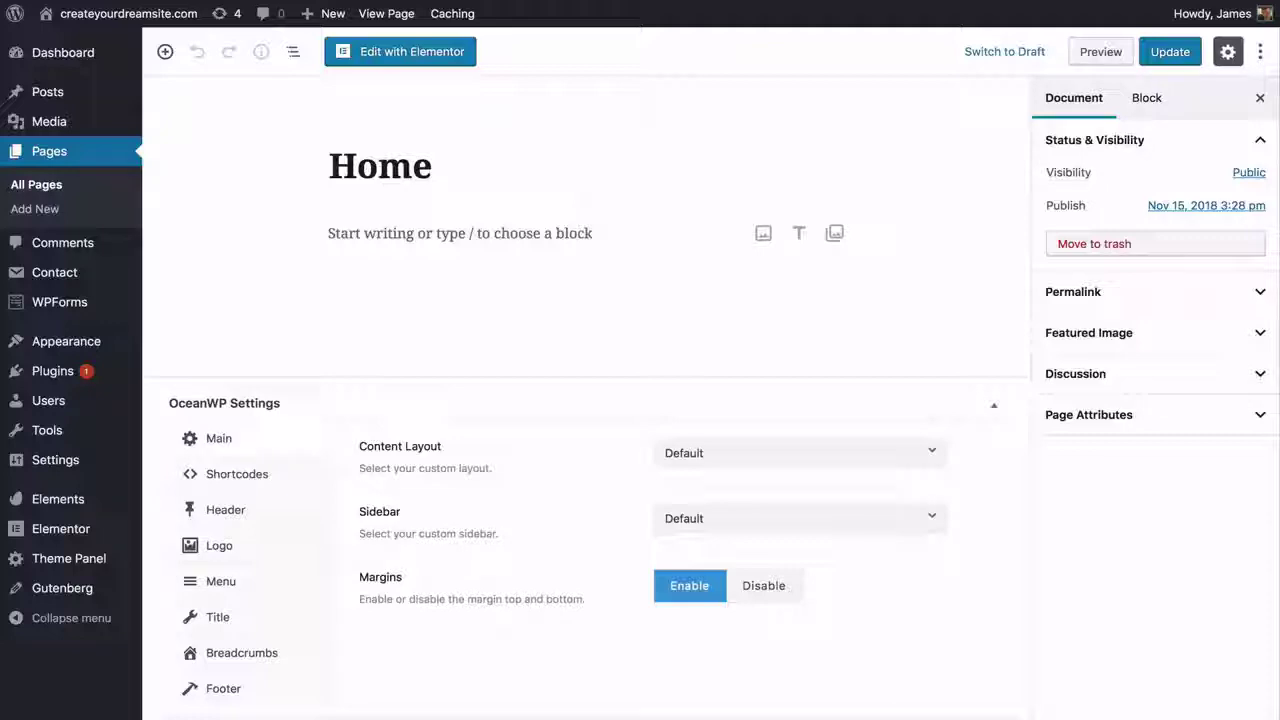
left_click(324, 517)
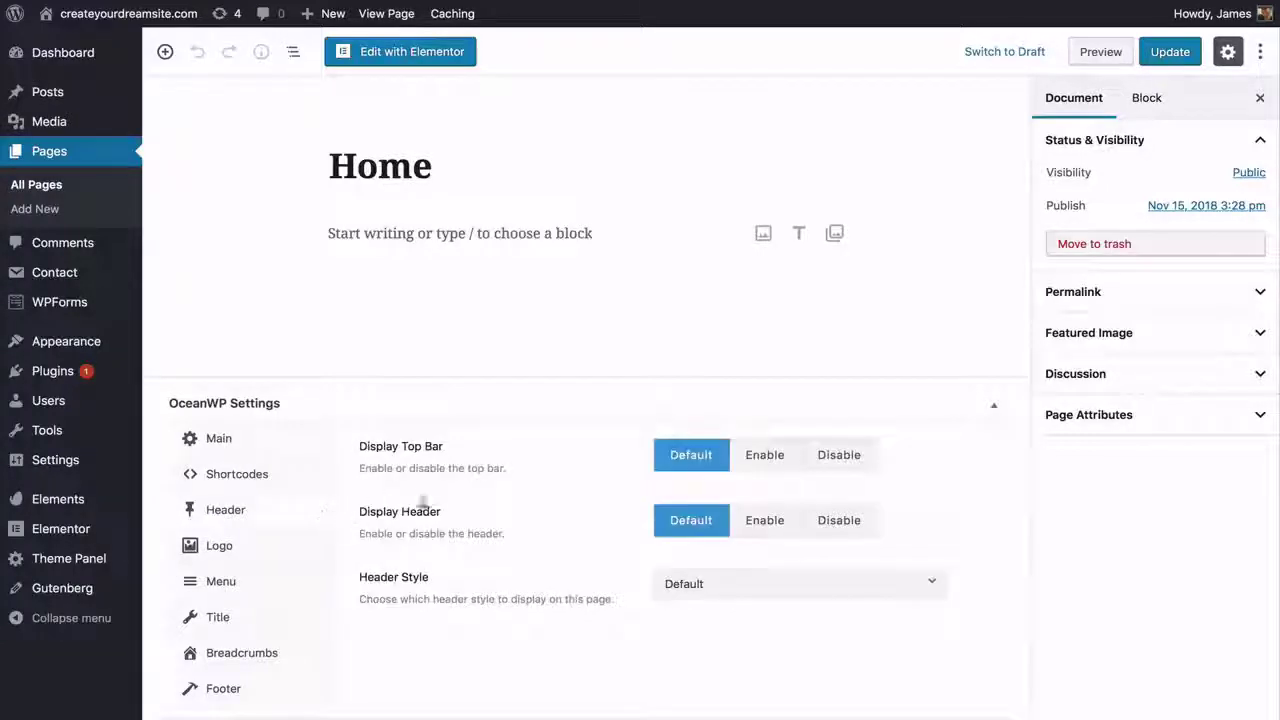
left_click(830, 466)
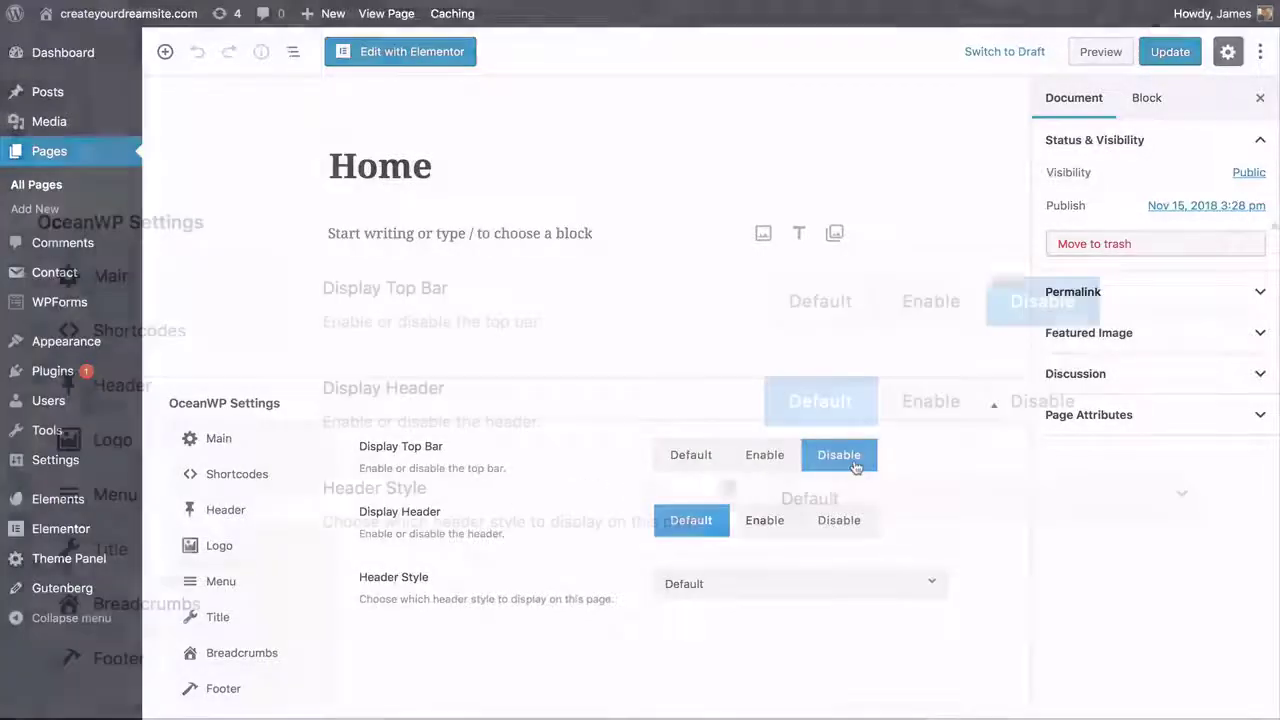
left_click(680, 584)
left_click(827, 343)
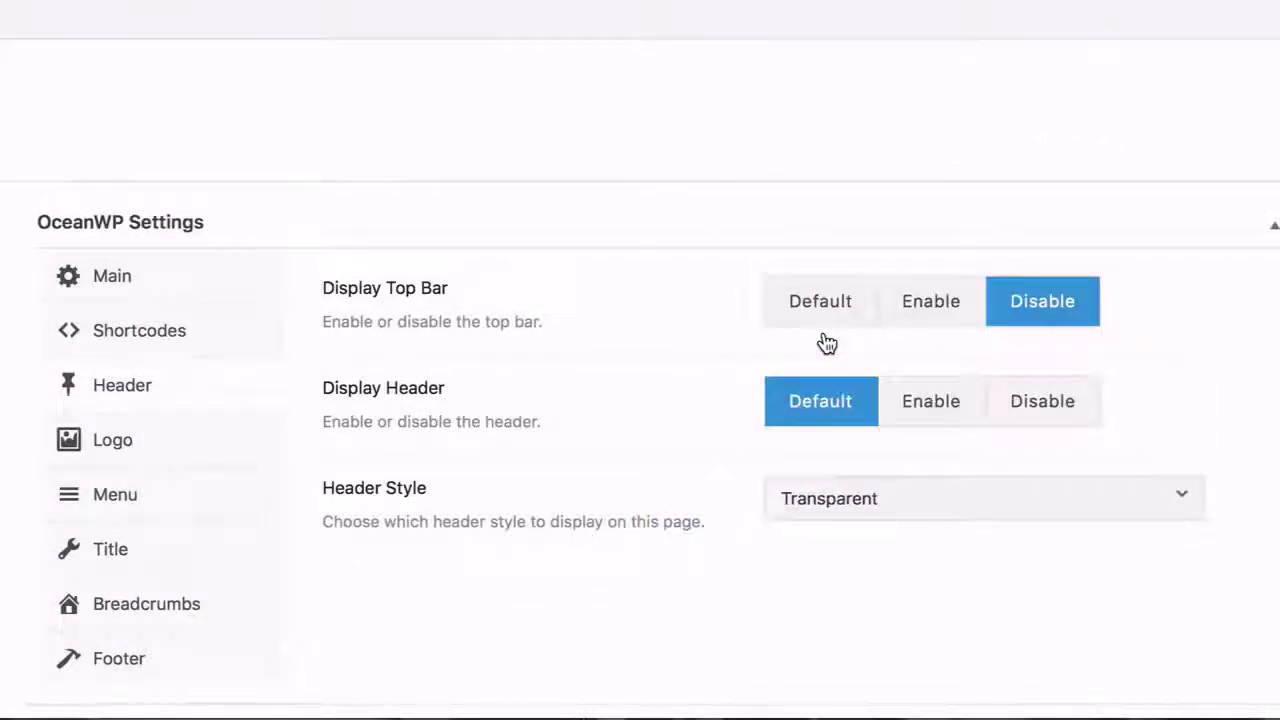
- Hide the page title, footer widgets and copyright area on the Home page
left_click(288, 559)
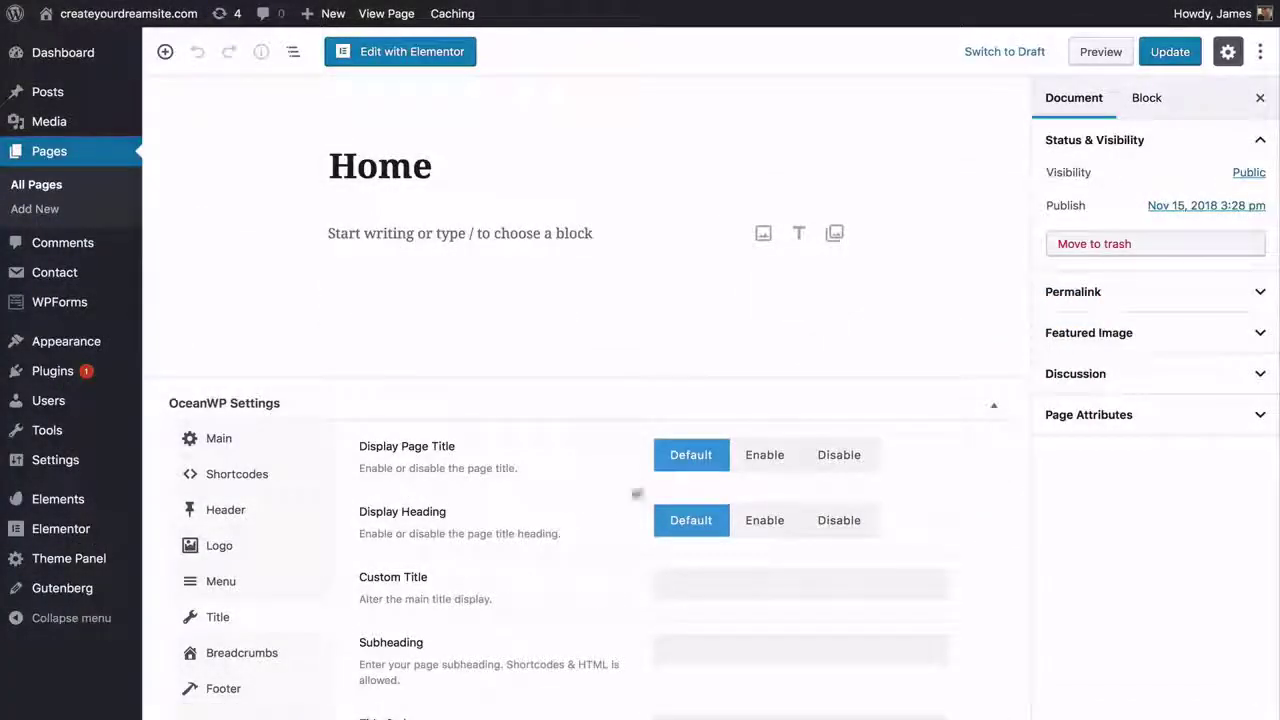
left_click(817, 466)
left_click(223, 688)
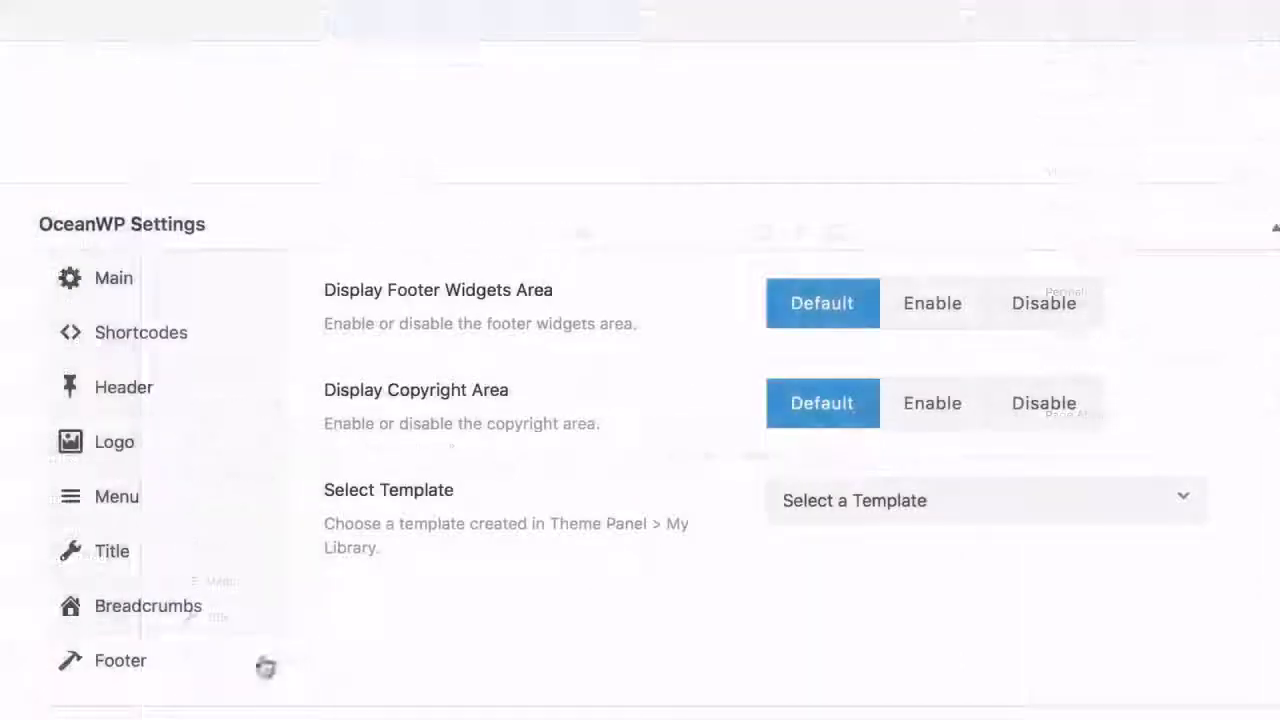
left_click(1041, 327)
left_click(1043, 401)
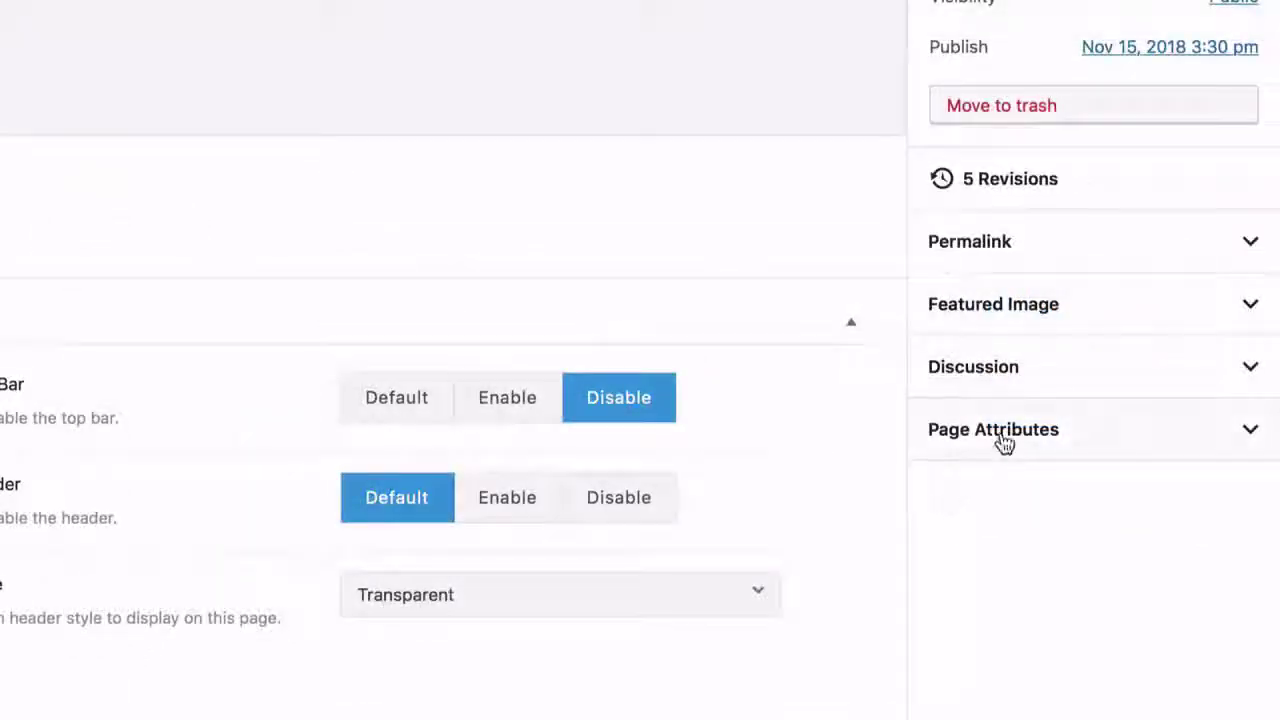
- Apply the Elementor Full Width template and update the Home page
left_click(1000, 440)
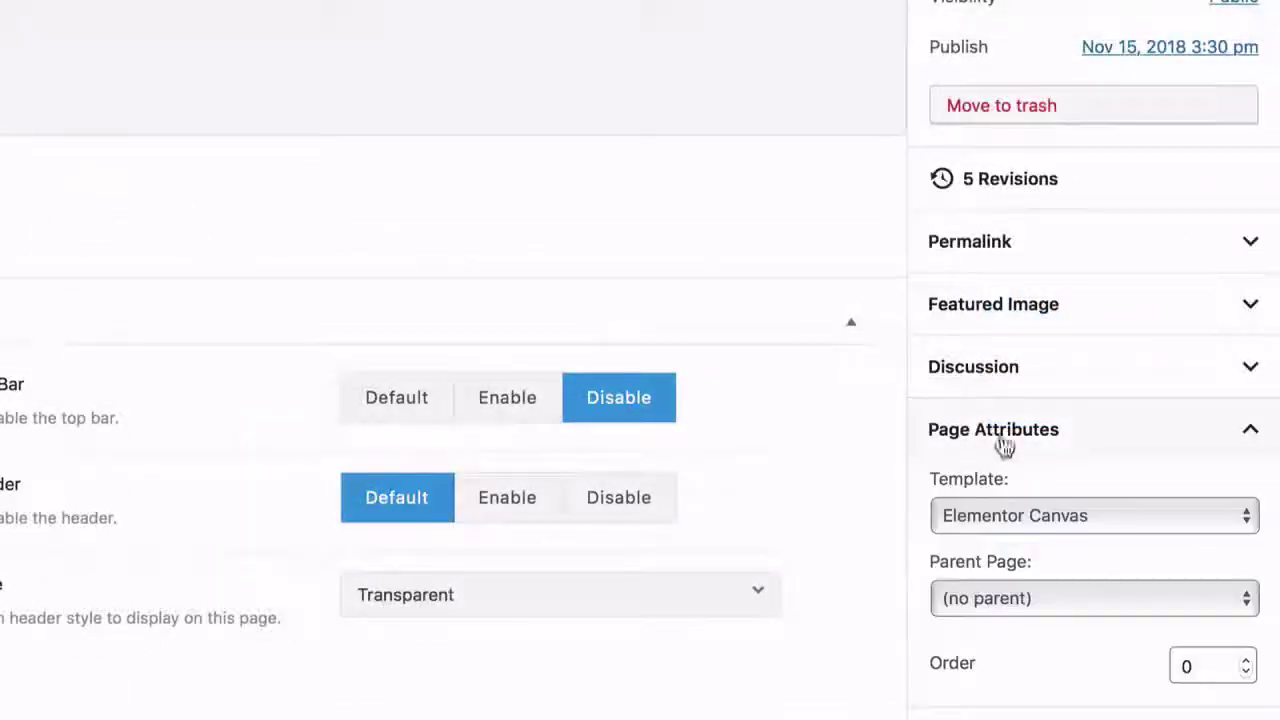
left_click(1000, 516)
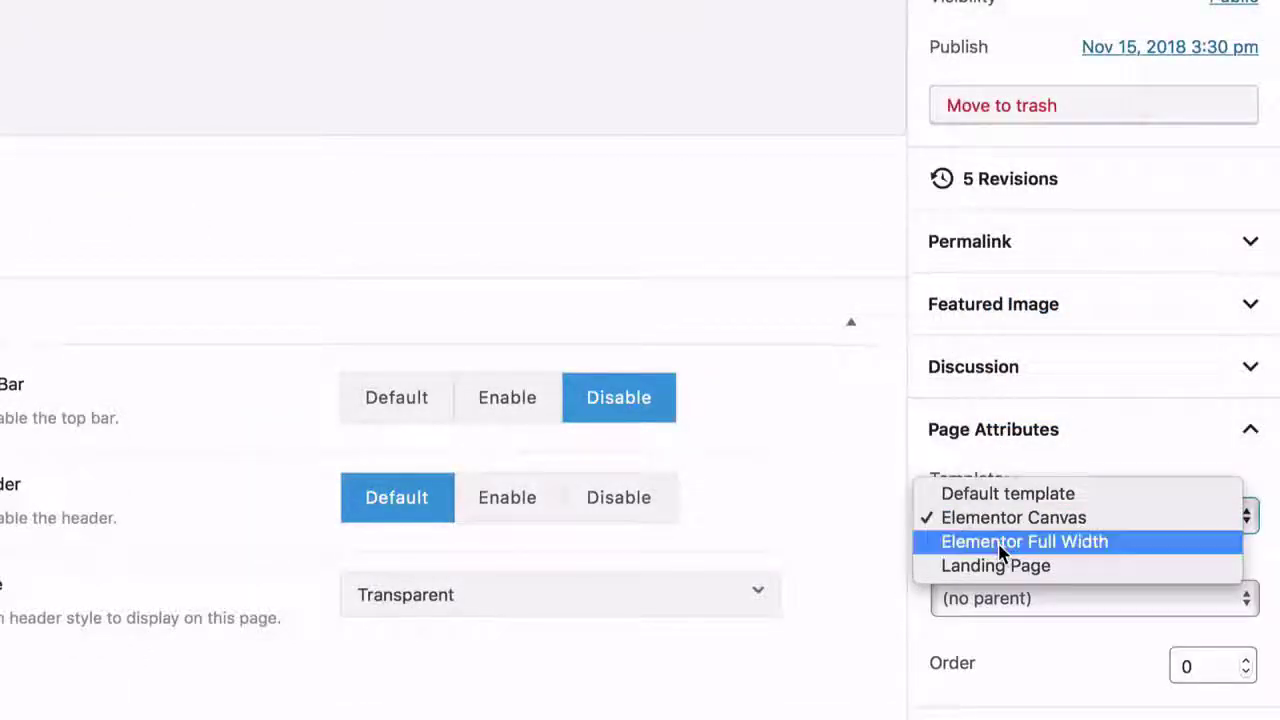
left_click(1000, 545)
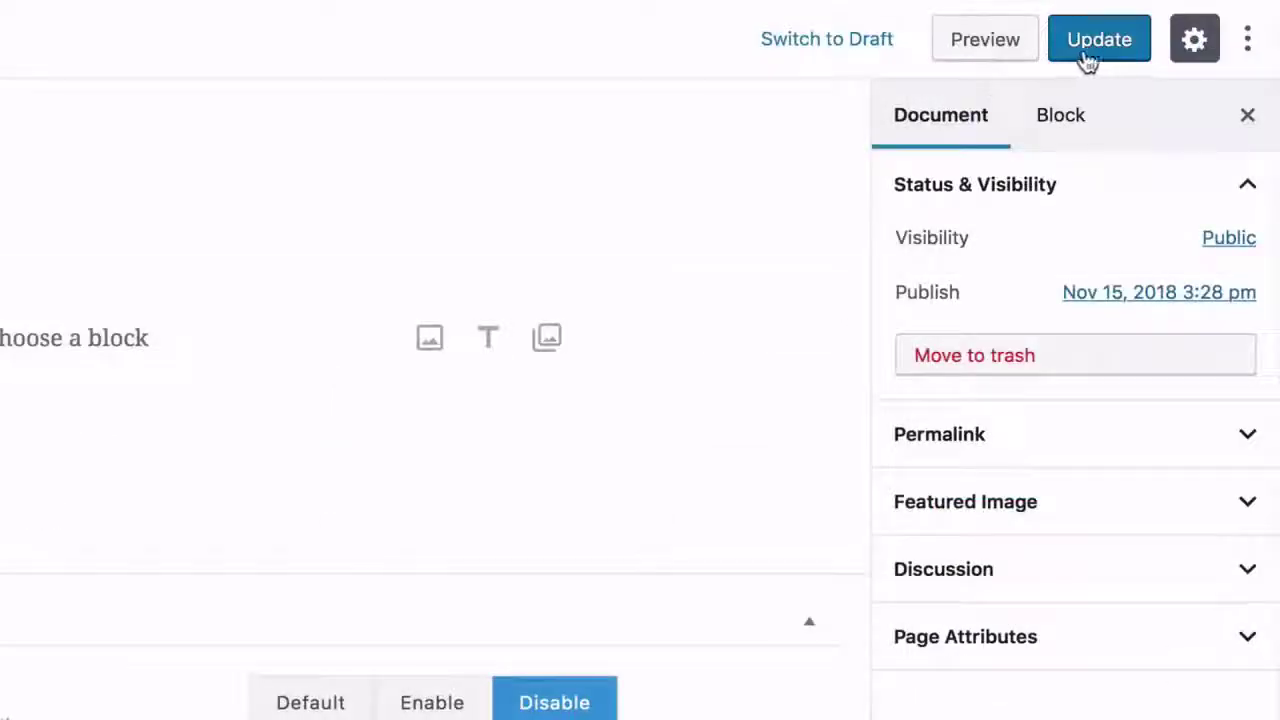
left_click(1100, 45)
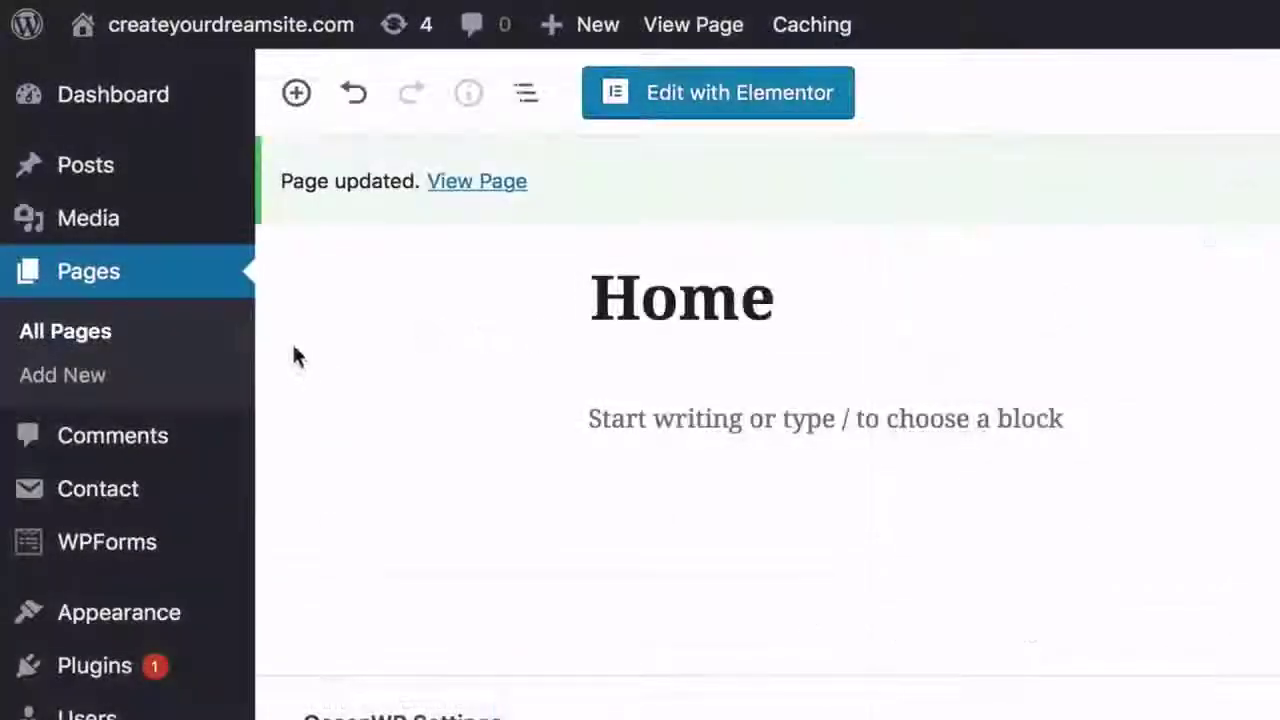
left_click(150, 343)
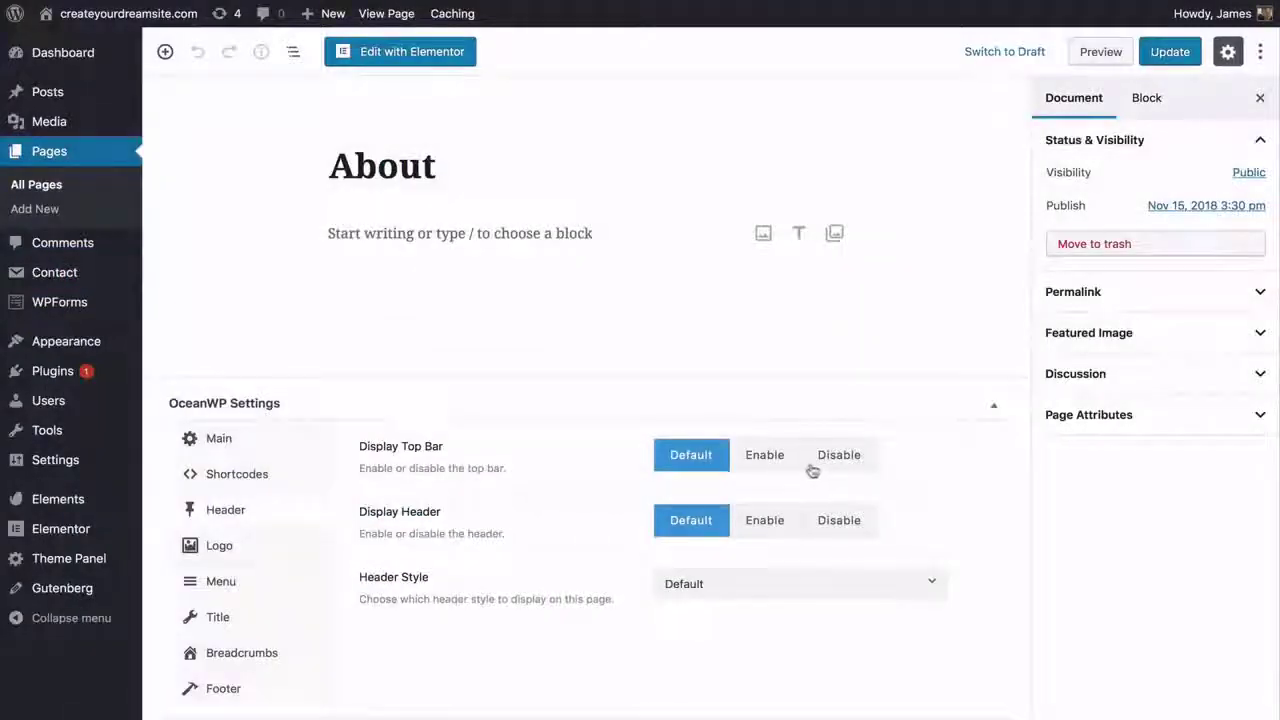
- Disable the top bar on the About page
left_click(813, 465)
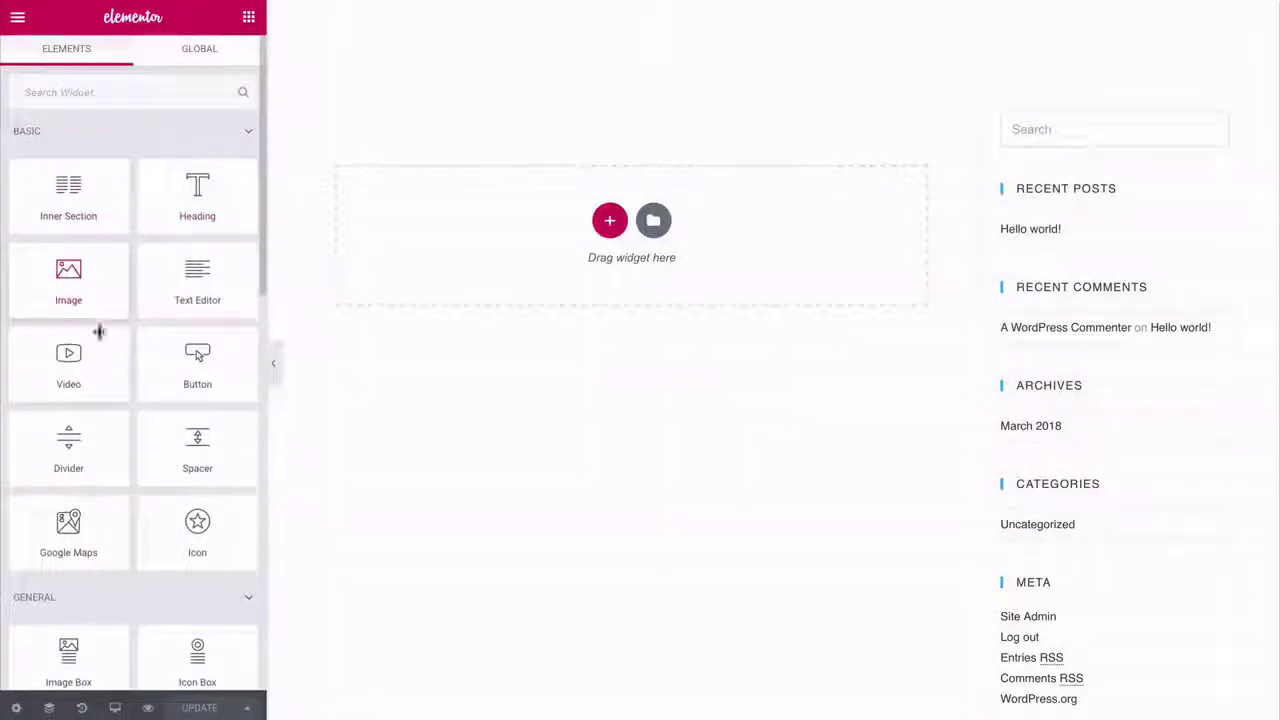
- Browse the Elementor widget list, then open the Envato Elements template kits
scroll(197, 354, "down", 10)
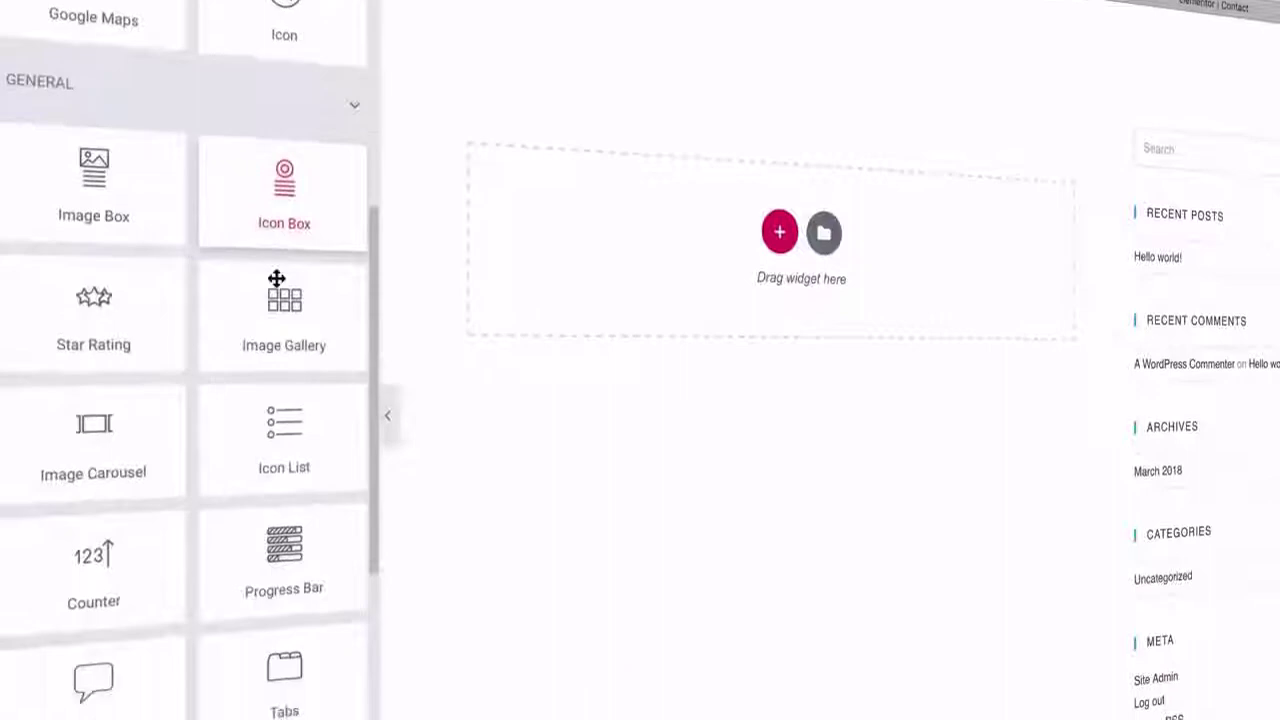
scroll(276, 278, "down", 5)
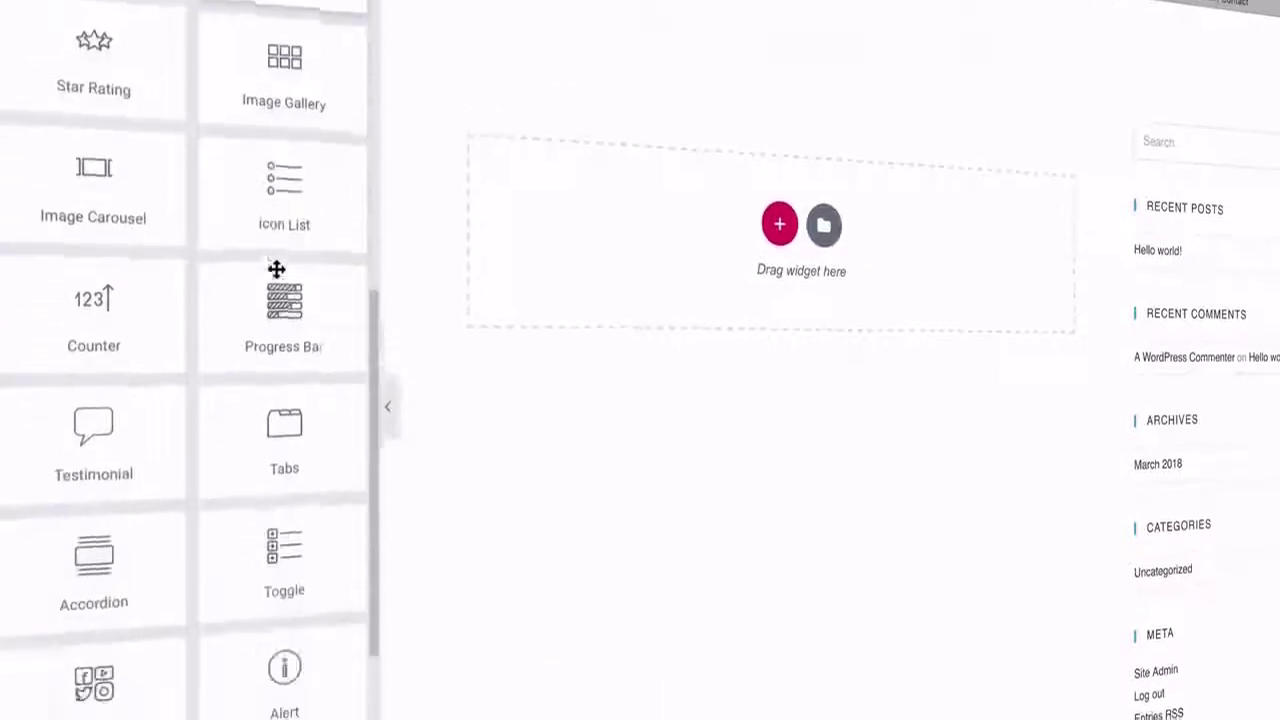
scroll(276, 242, "up", 6)
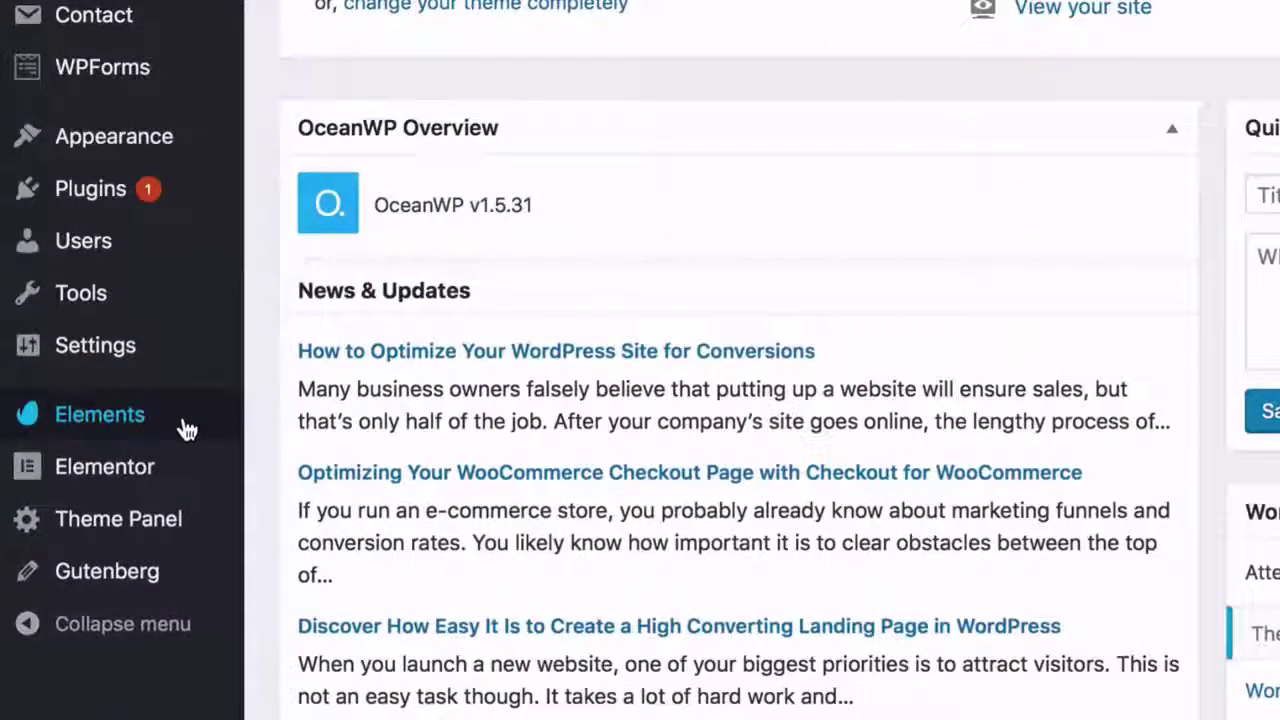
left_click(187, 428)
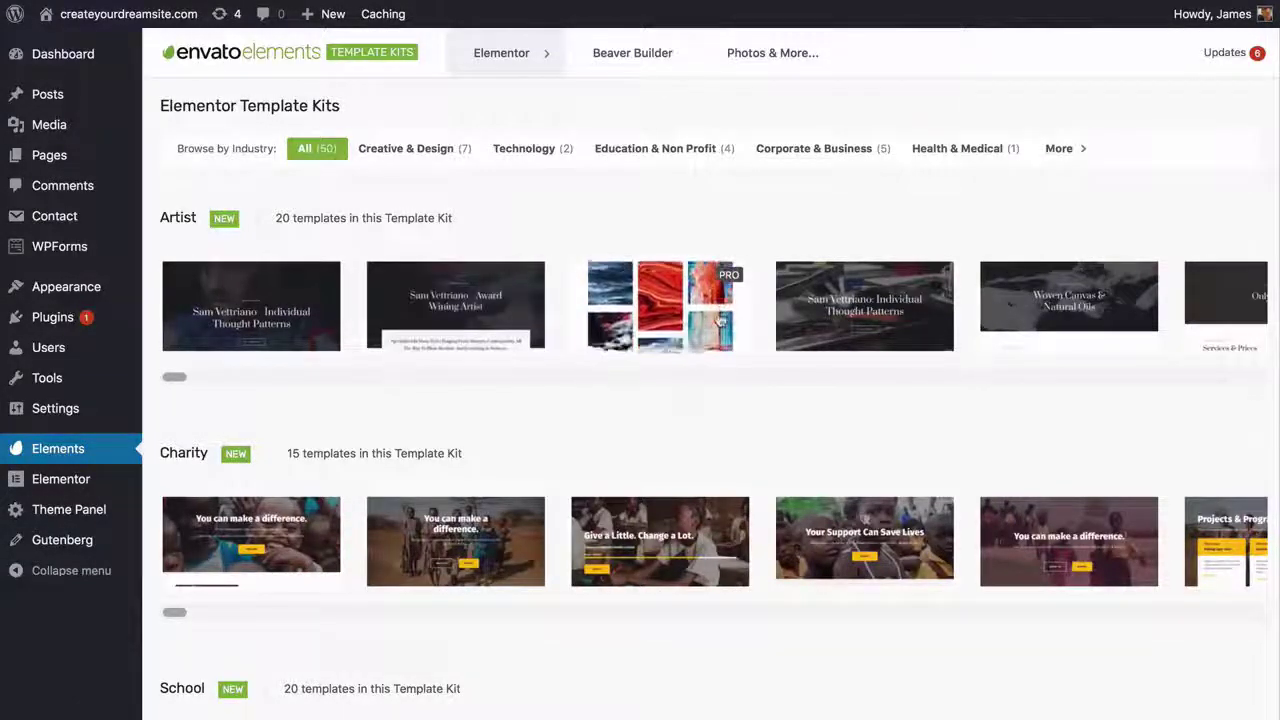
- Import the Corporate Business kit's Home – Corporate template, then preview the About Us template
scroll(719, 320, "down", 5)
scroll(710, 400, "down", 3)
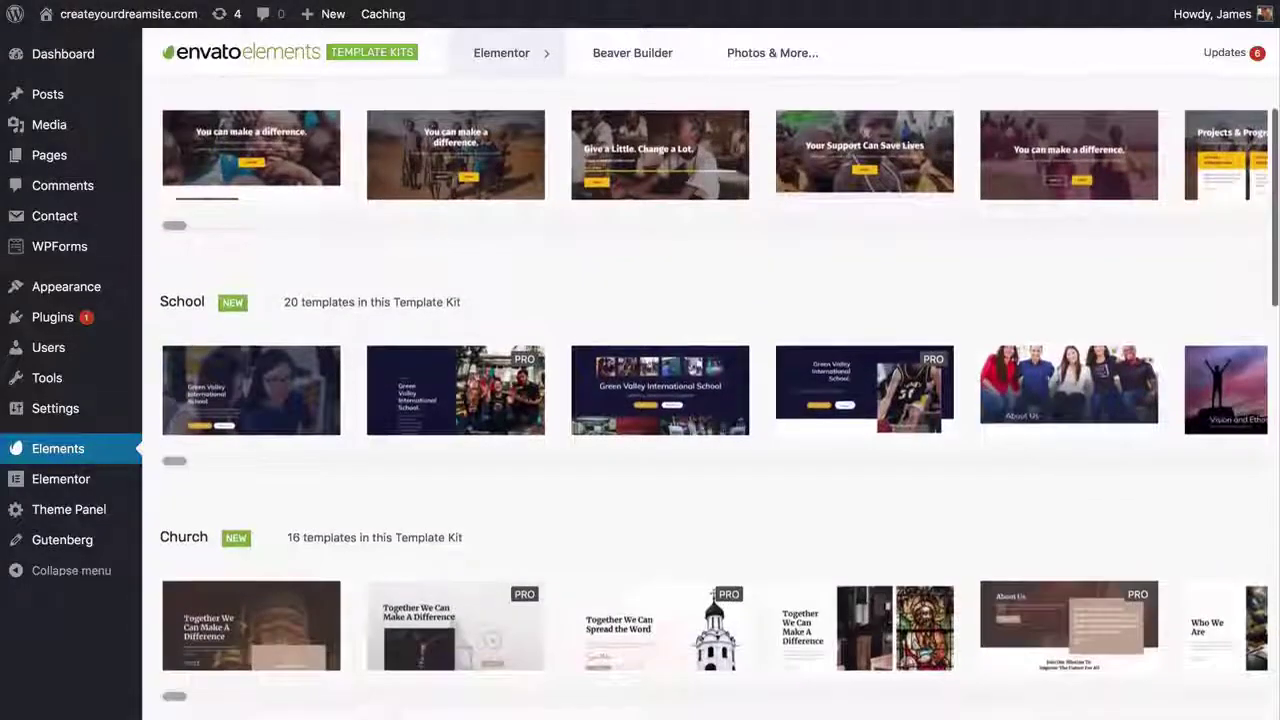
scroll(713, 443, "down", 4)
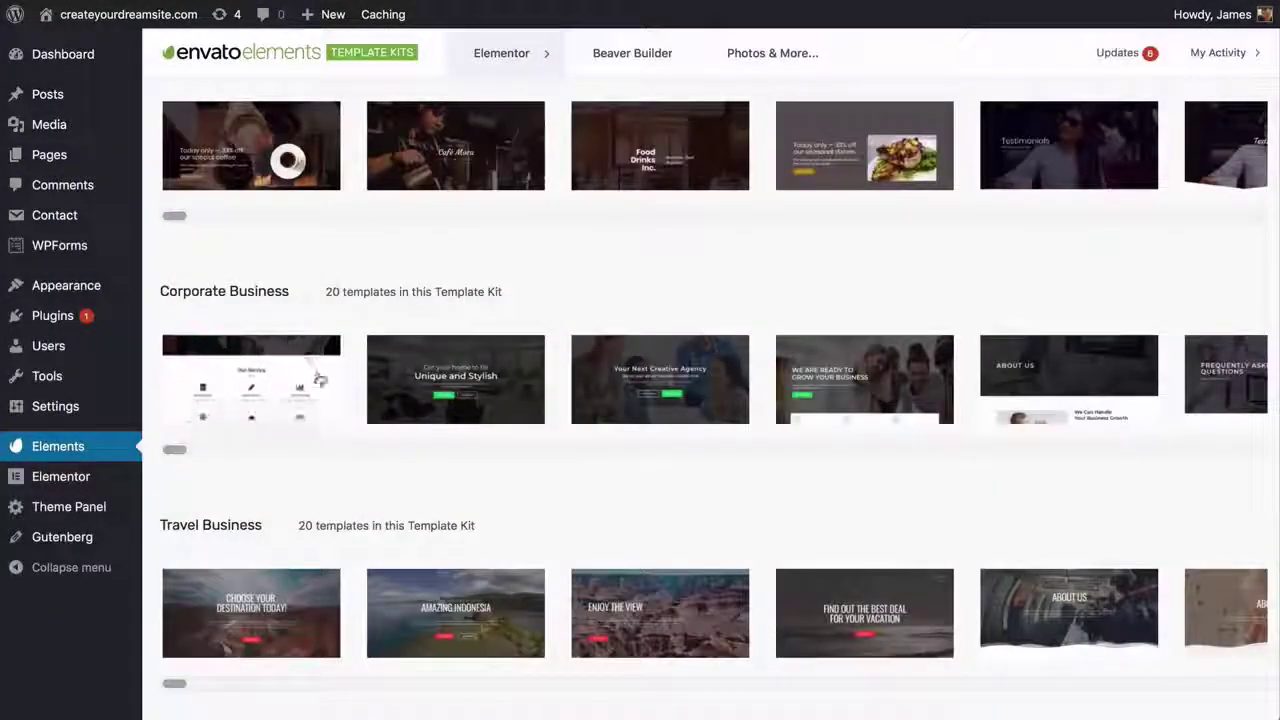
left_click(321, 379)
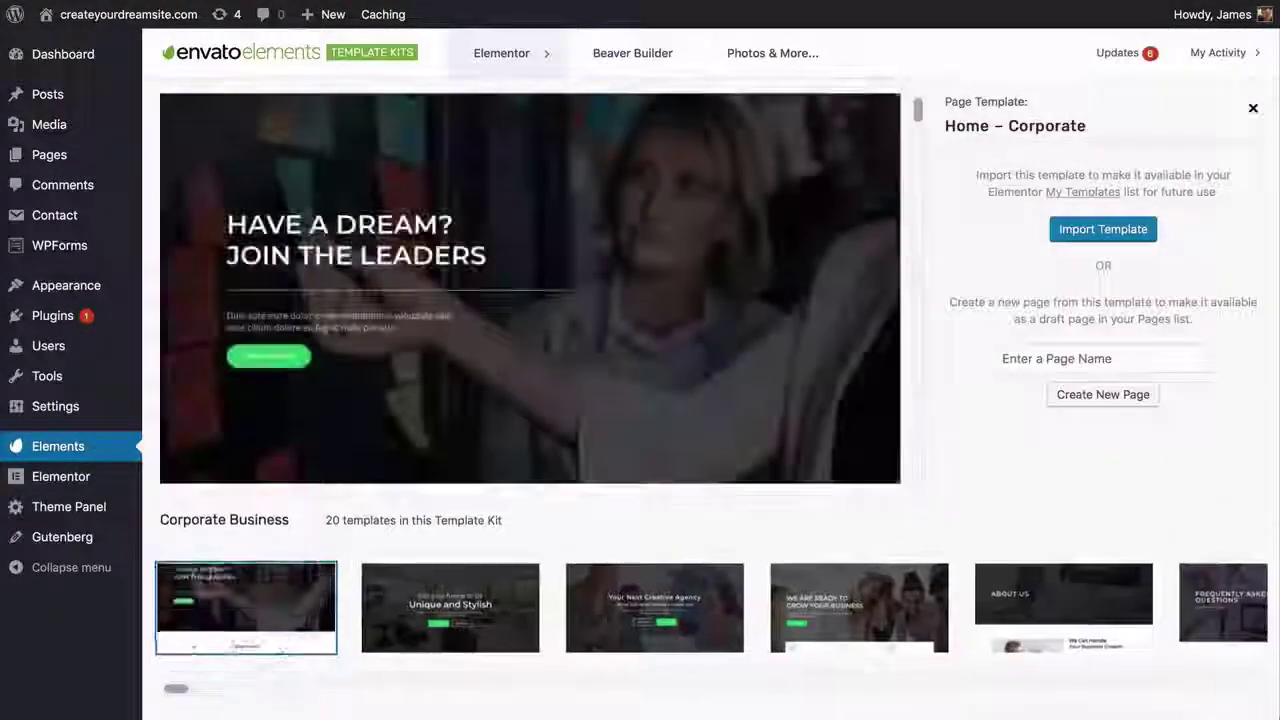
scroll(530, 290, "down", 3)
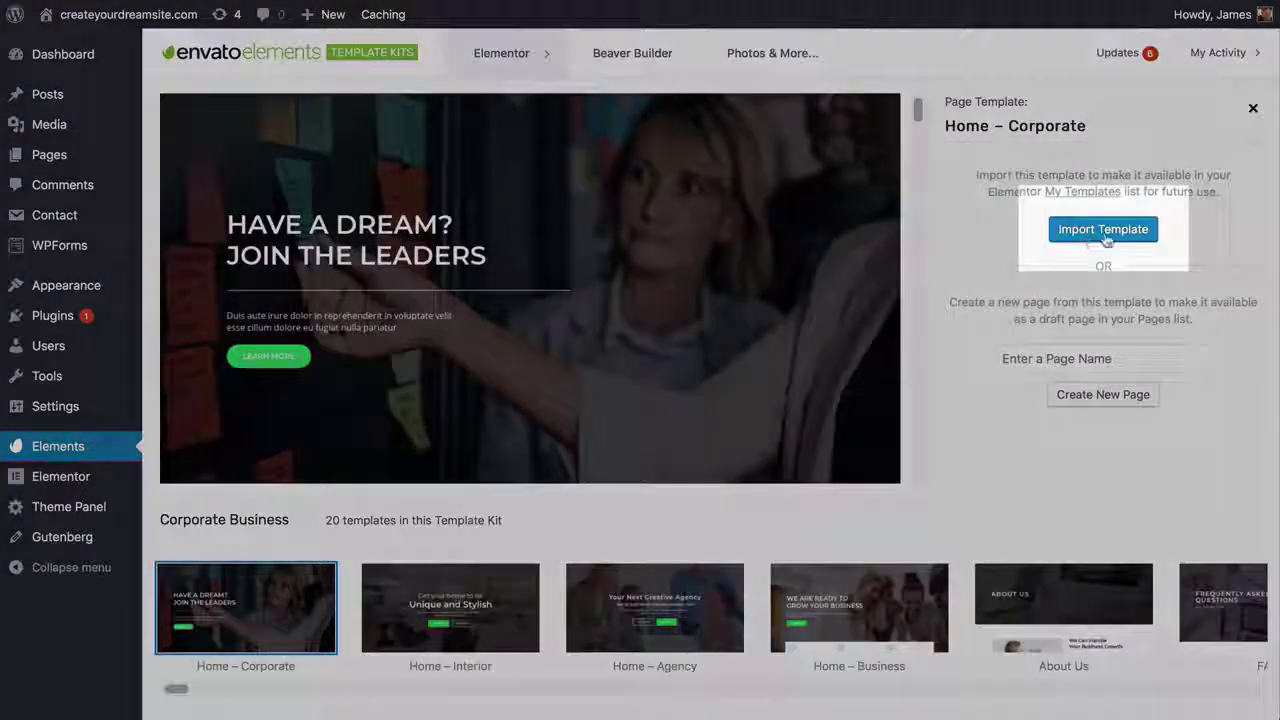
left_click(1105, 236)
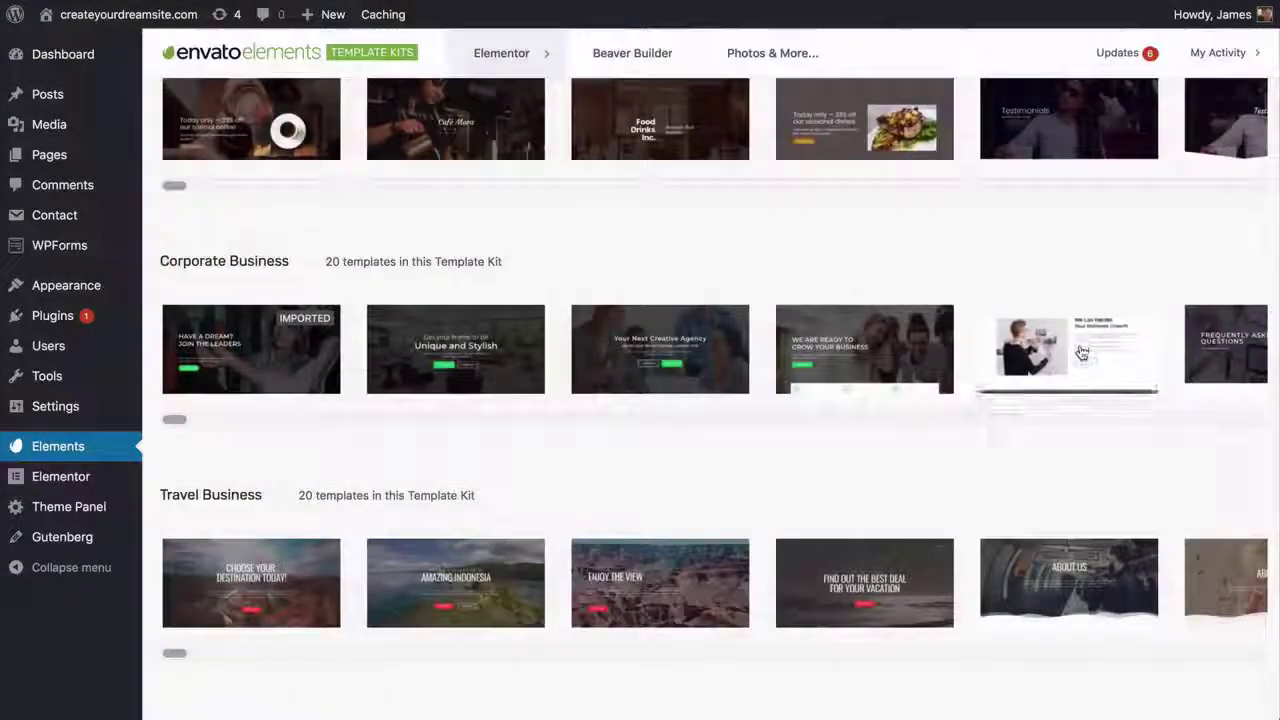
left_click(1069, 349)
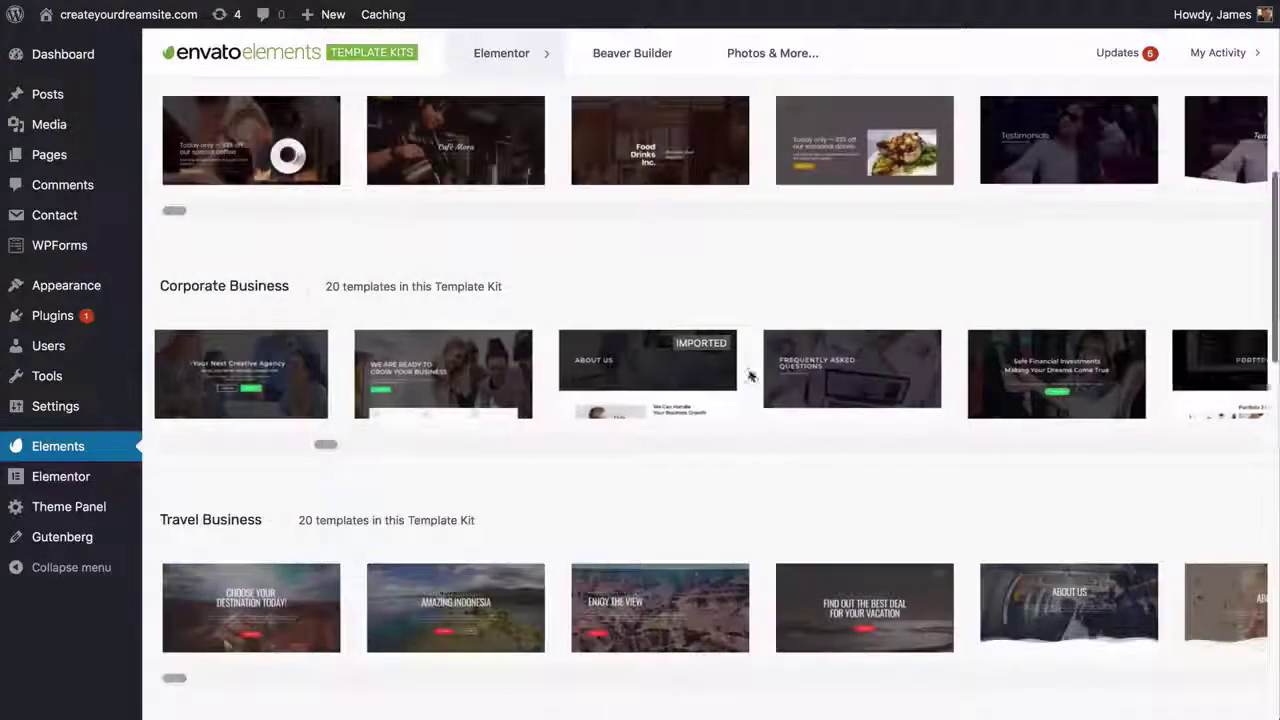
- Scroll to the Nutritionist kit and import its Recipes template
scroll(748, 376, "right", 15)
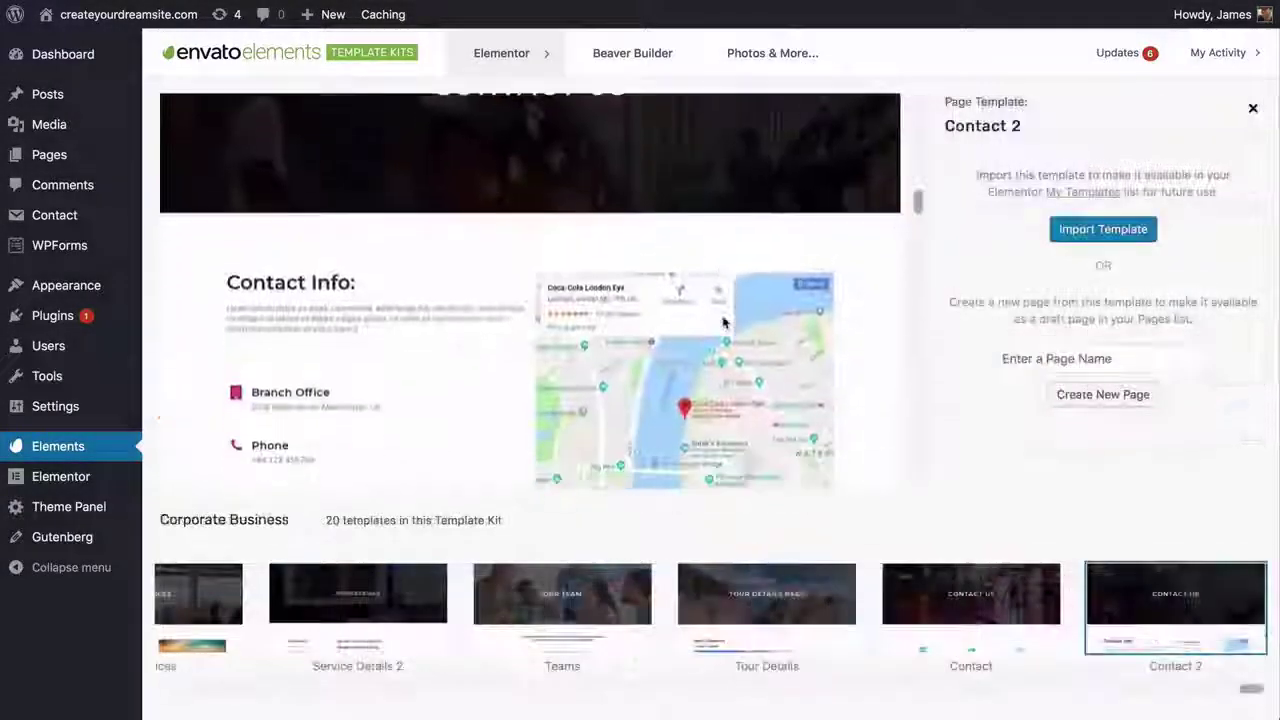
scroll(725, 321, "down", 3)
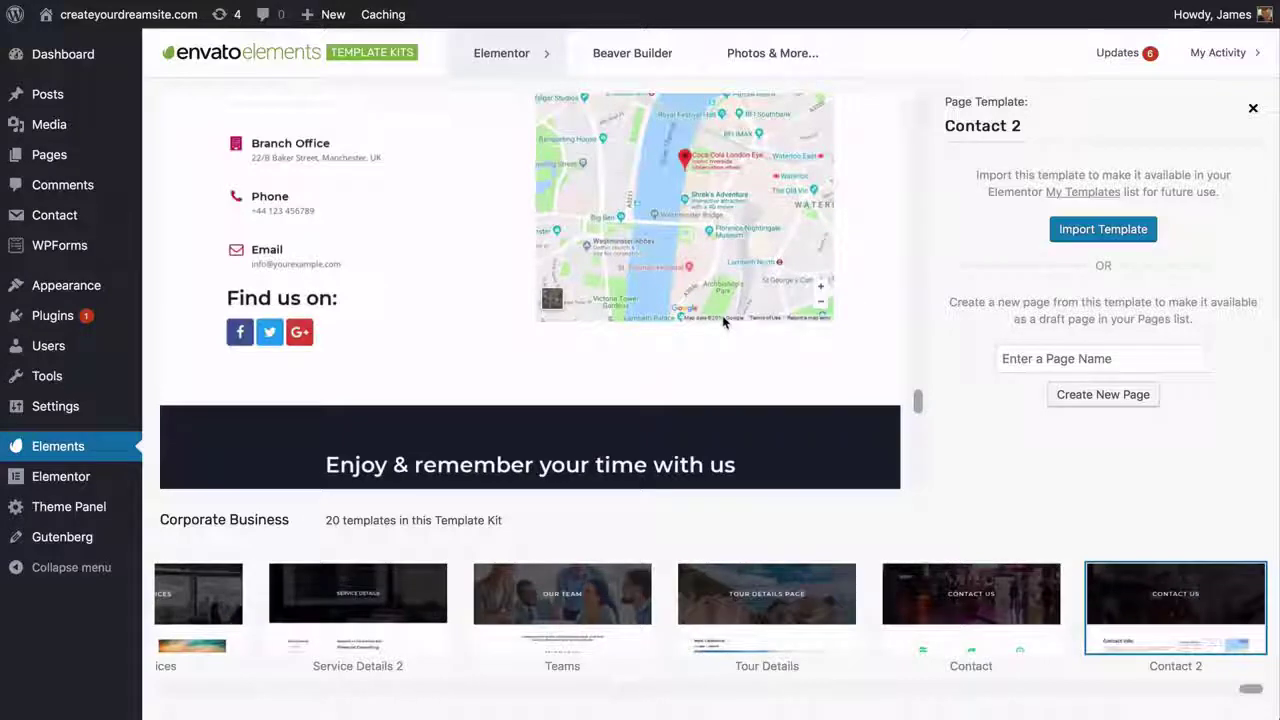
scroll(722, 315, "up", 5)
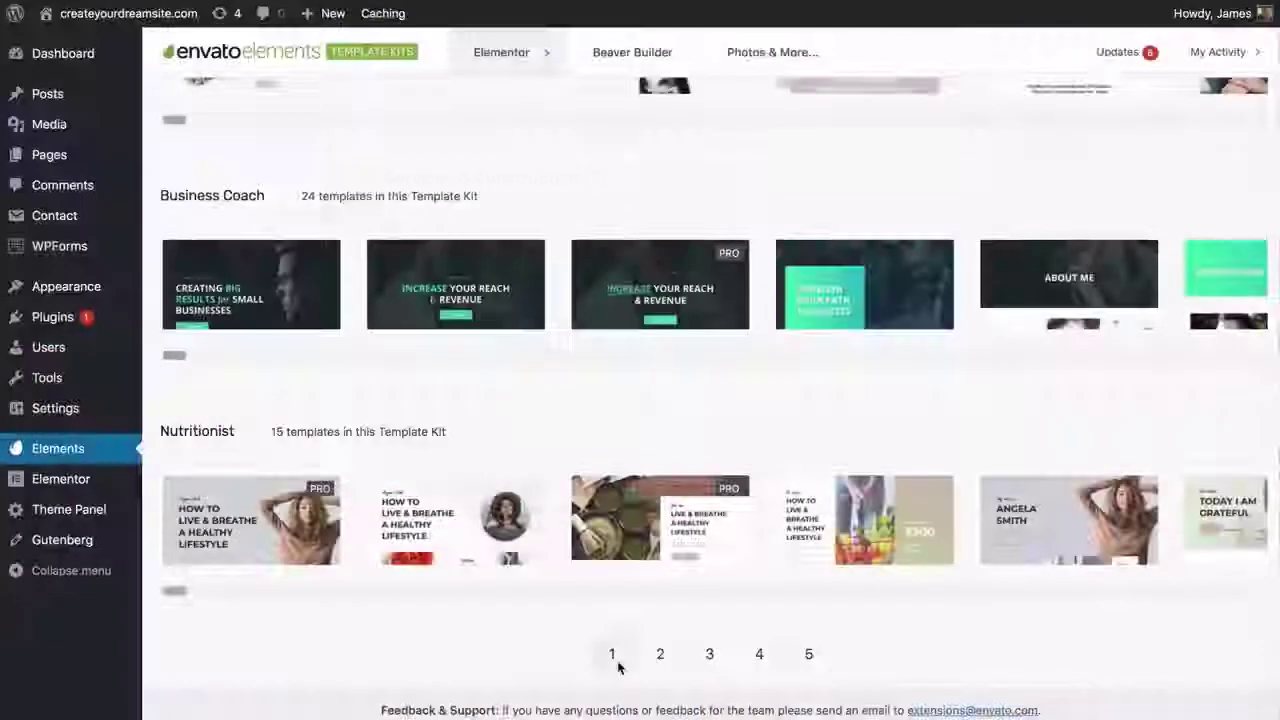
scroll(645, 552, "right", 2)
scroll(645, 552, "right", 10)
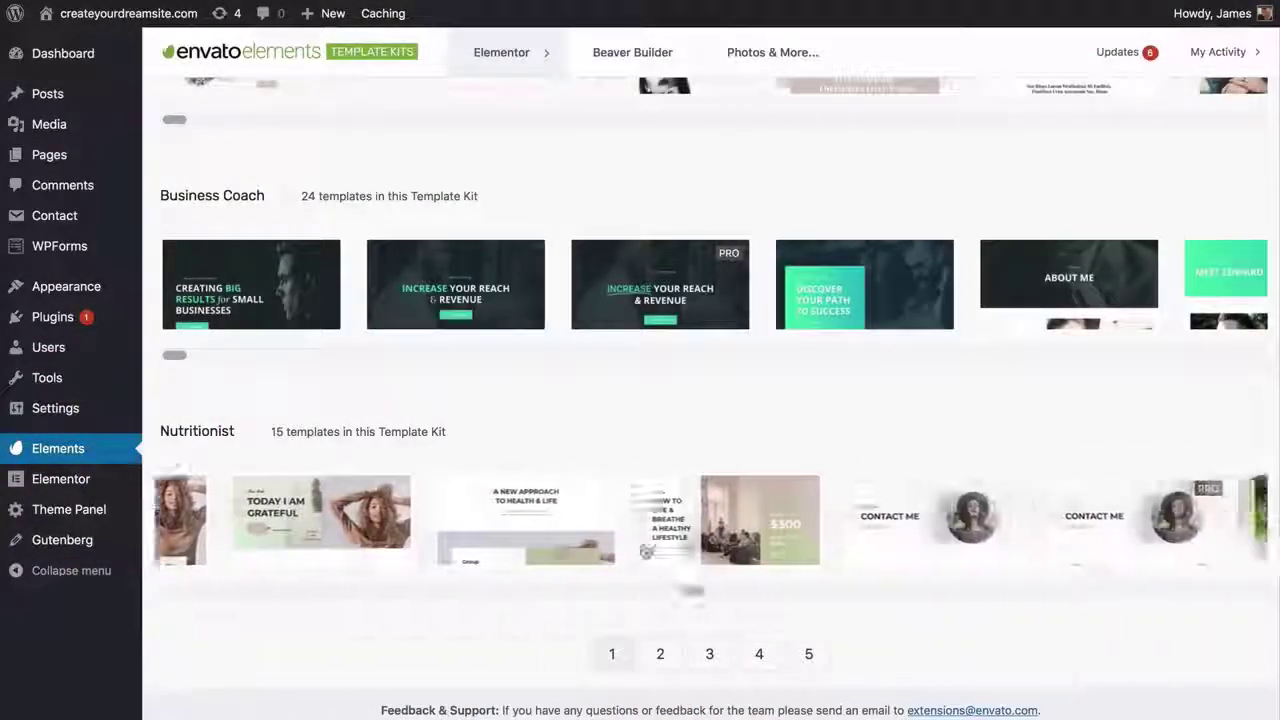
scroll(930, 522, "right", 2)
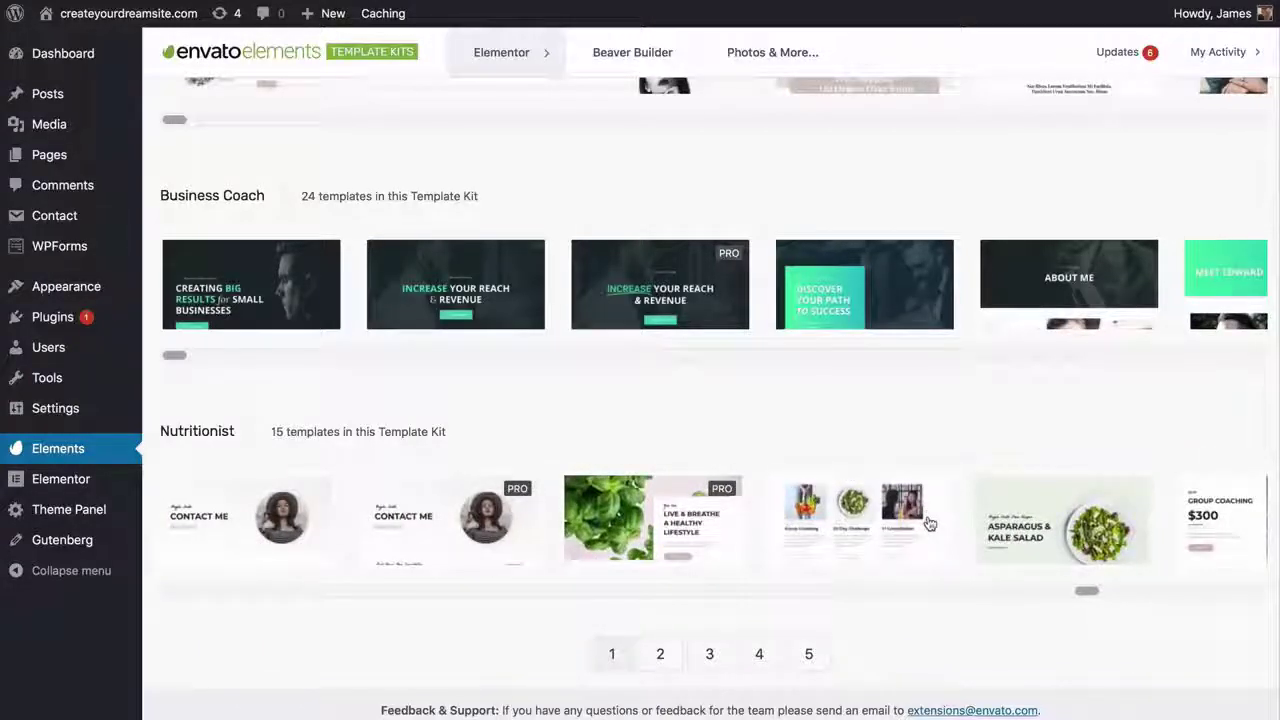
left_click(930, 522)
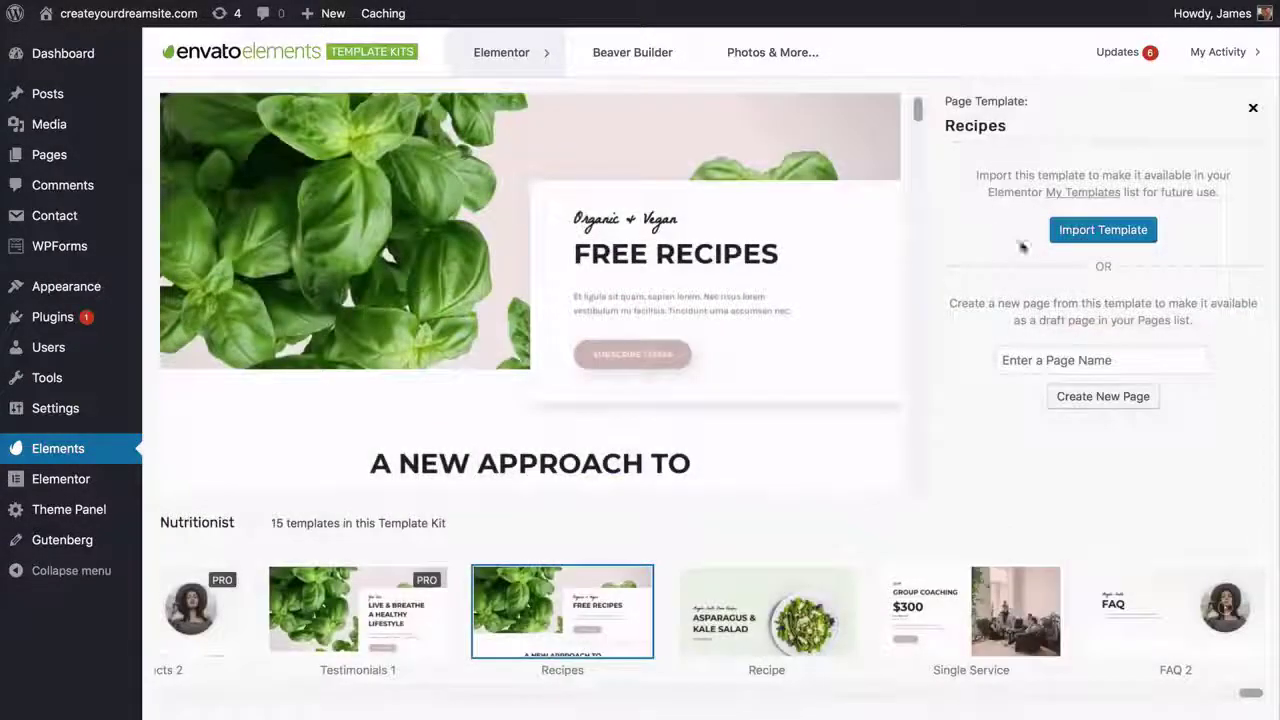
left_click(1092, 232)
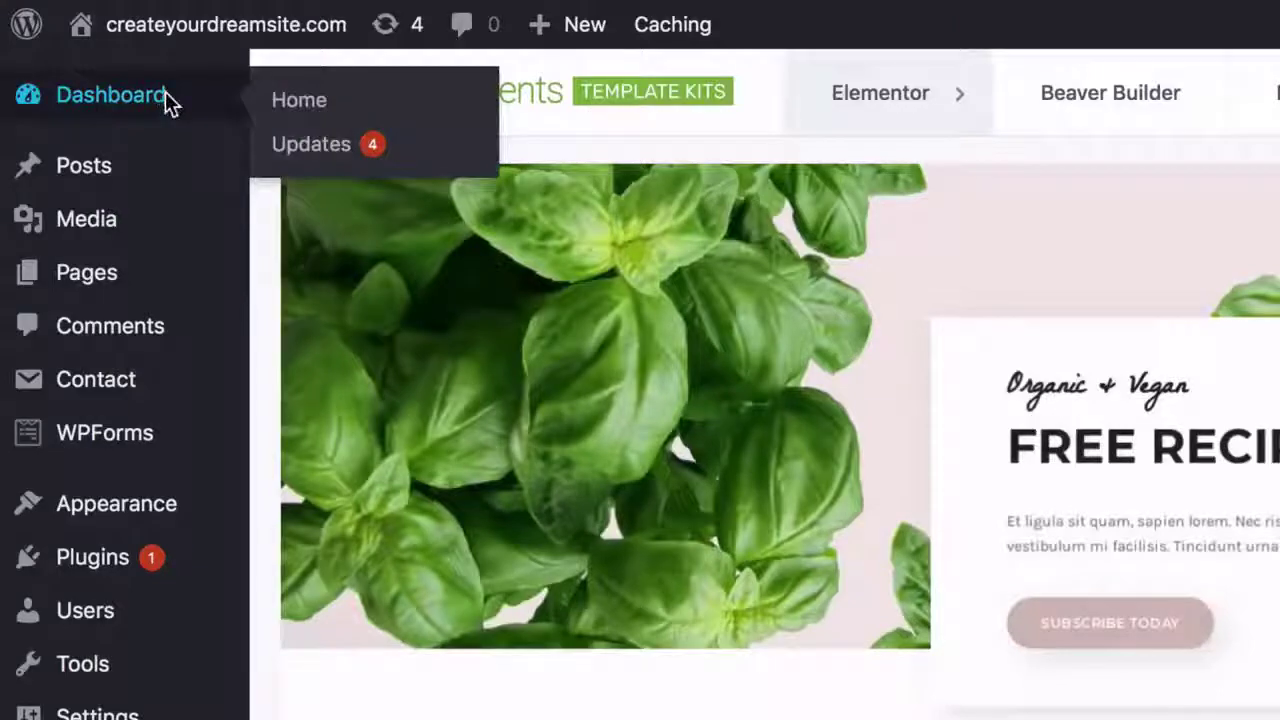
- Insert the saved Home – Corporate template into the Home page, including its document settings
left_click(170, 102)
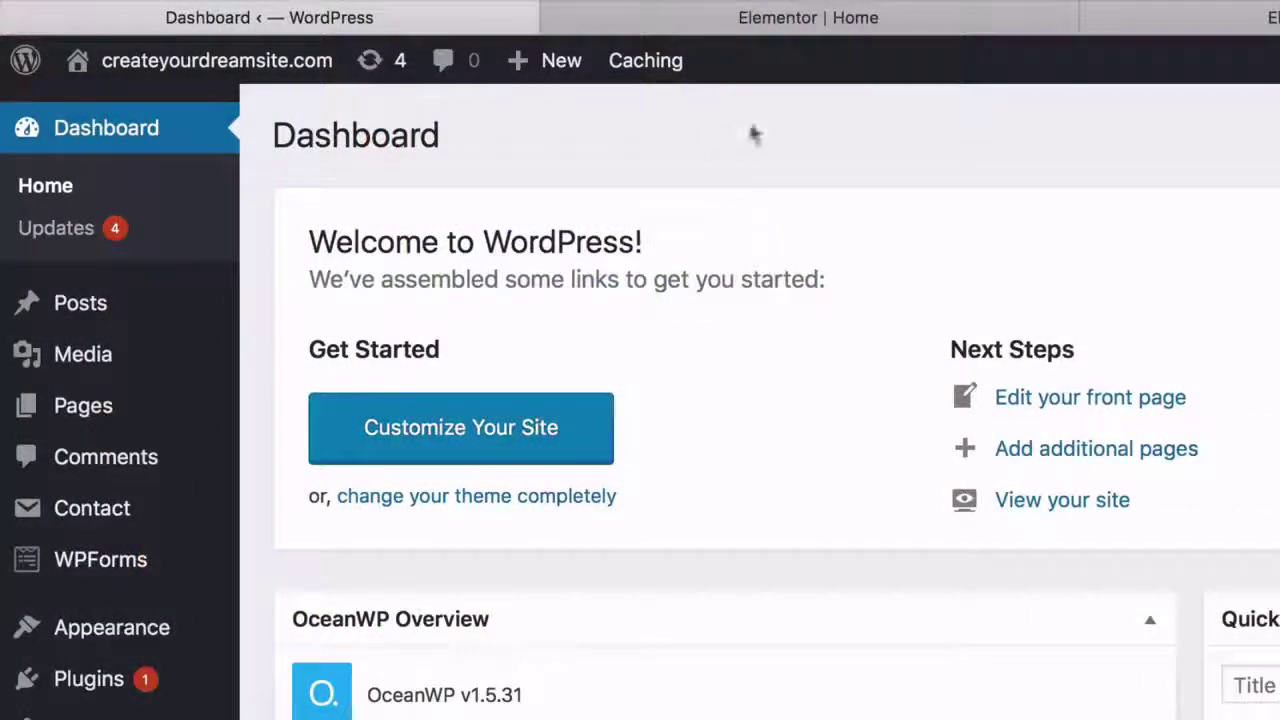
left_click(847, 24)
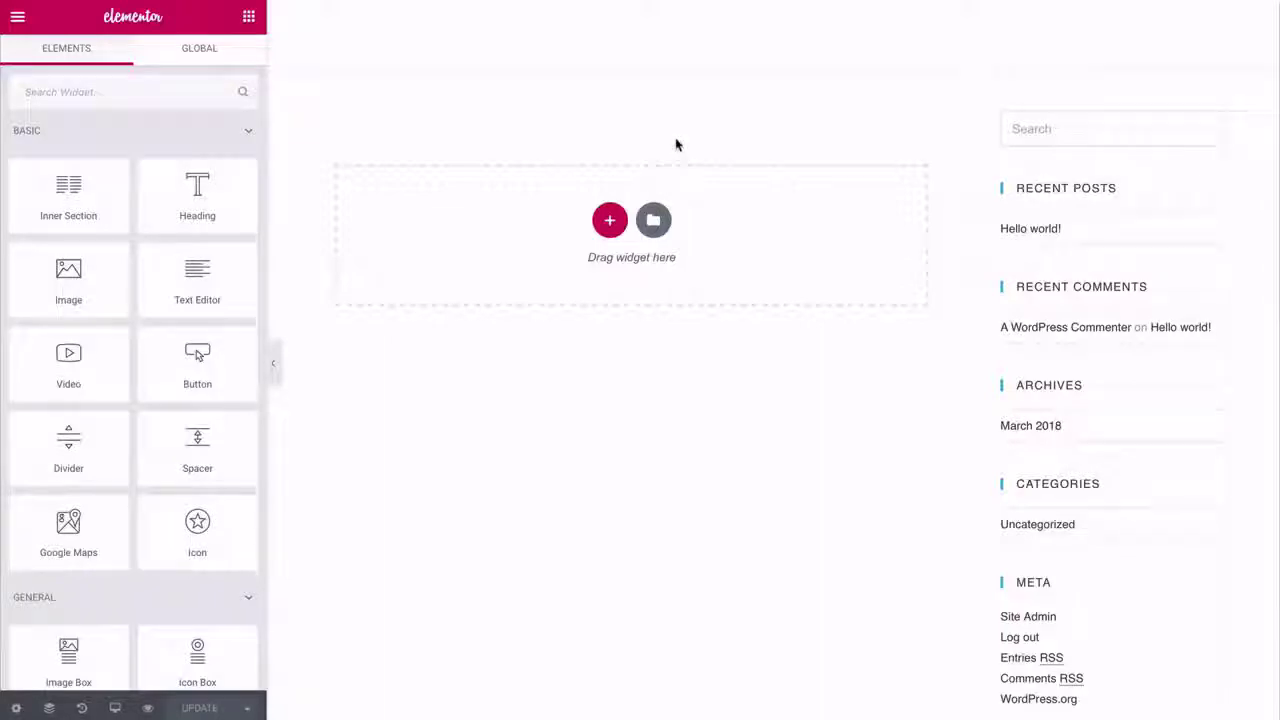
left_click(655, 222)
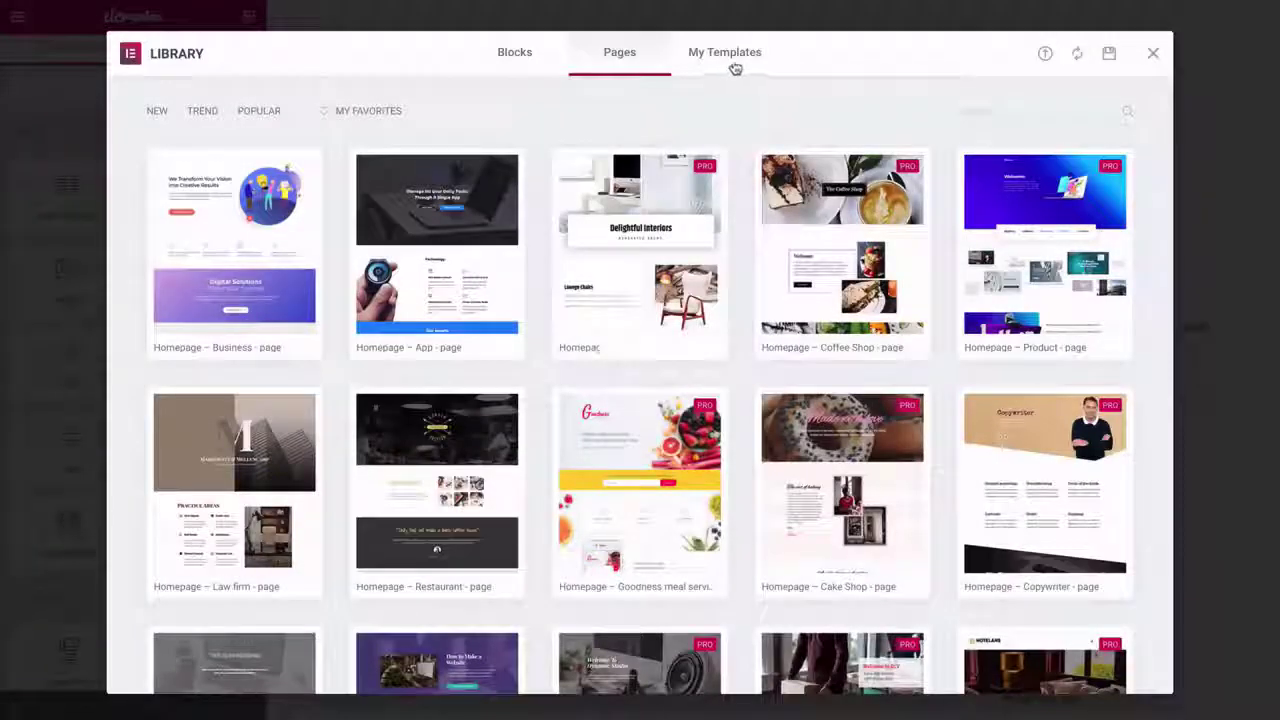
left_click(734, 64)
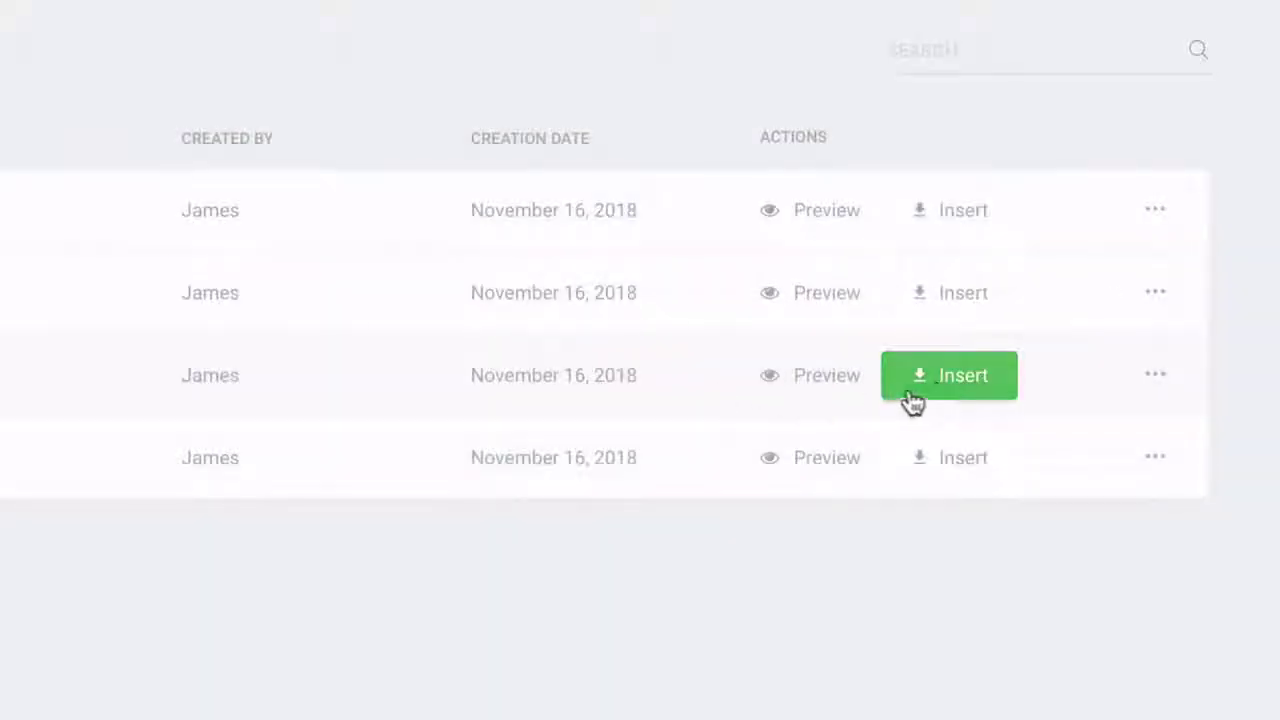
left_click(945, 390)
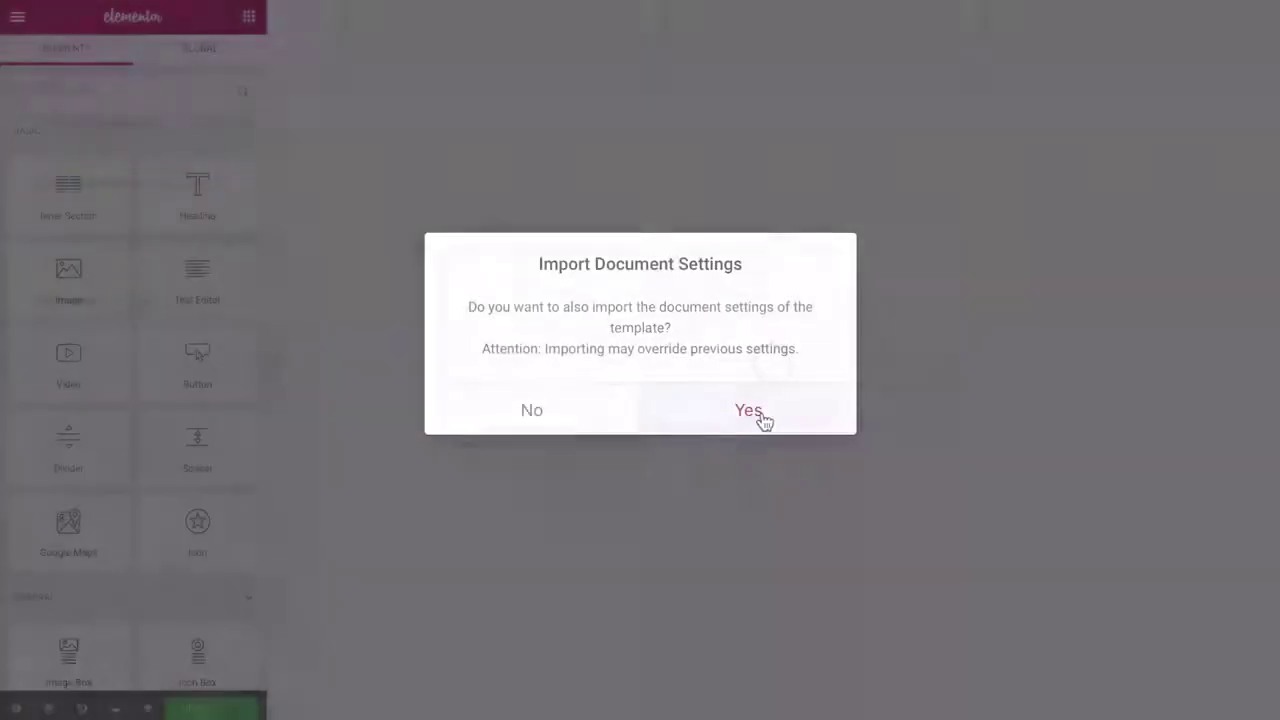
left_click(752, 412)
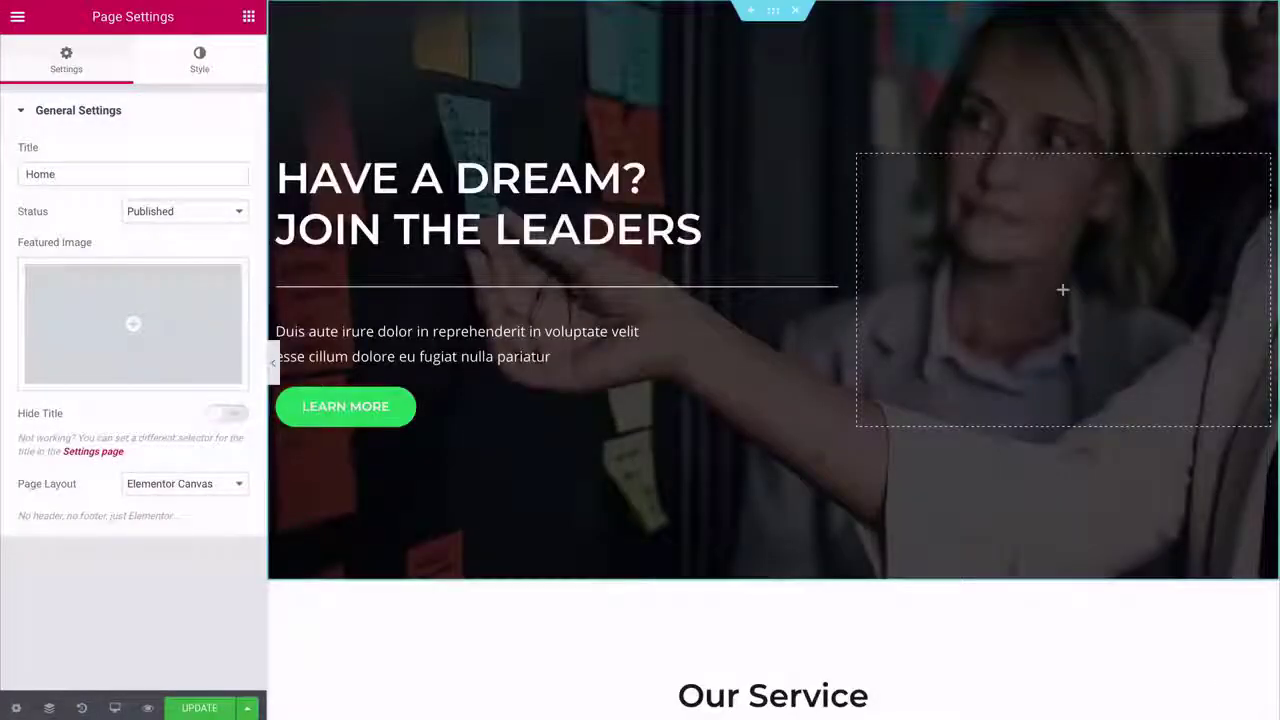
- Preview the page at full width and scroll down through it
left_click(272, 358)
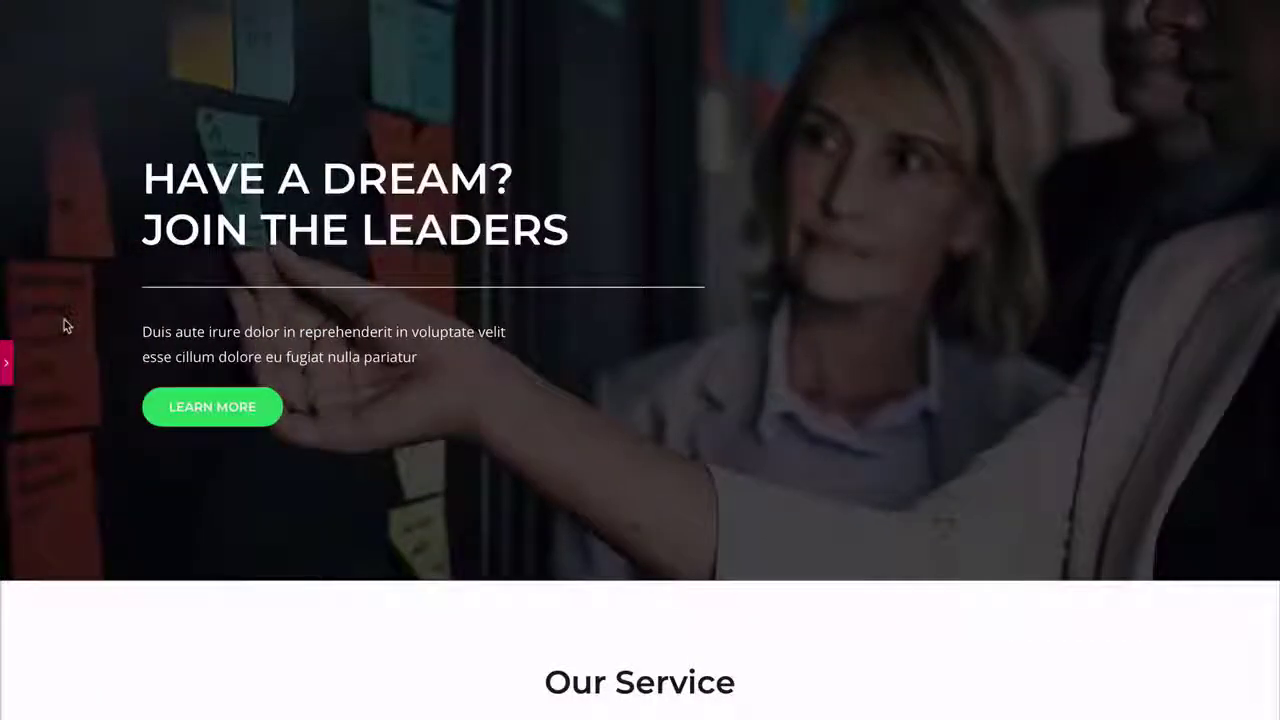
scroll(64, 325, "down", 8)
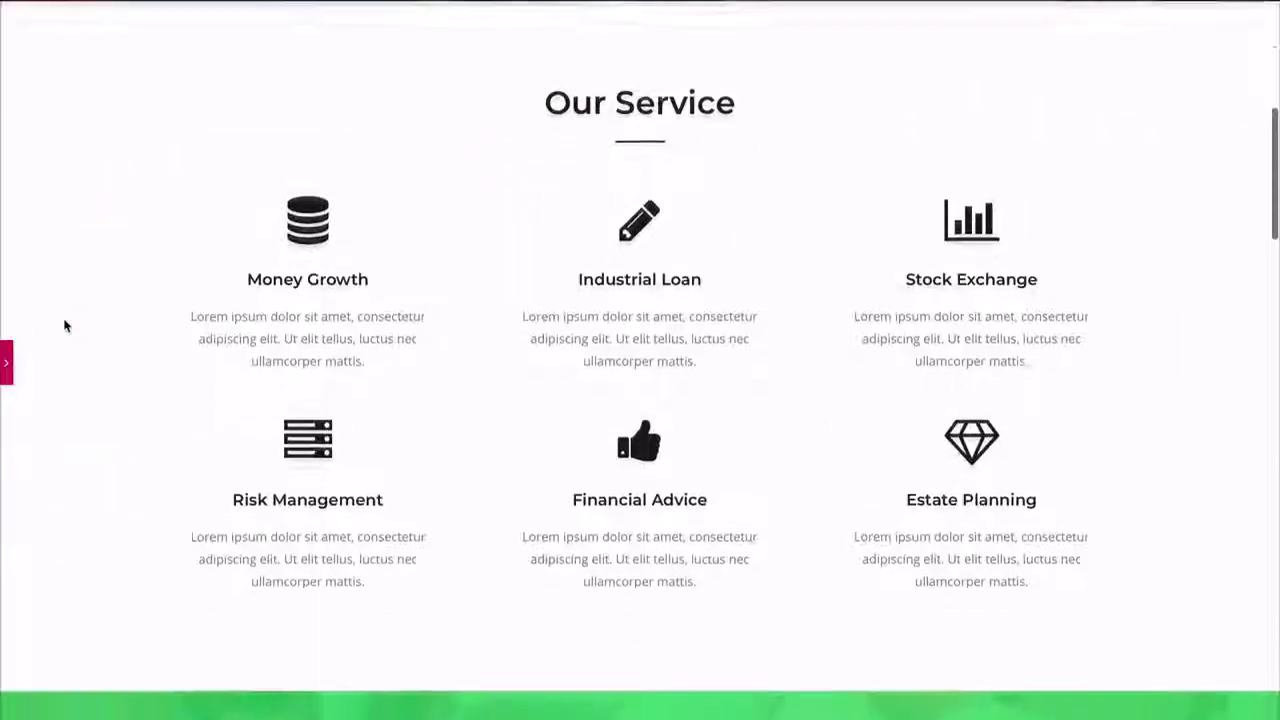
scroll(64, 325, "down", 3)
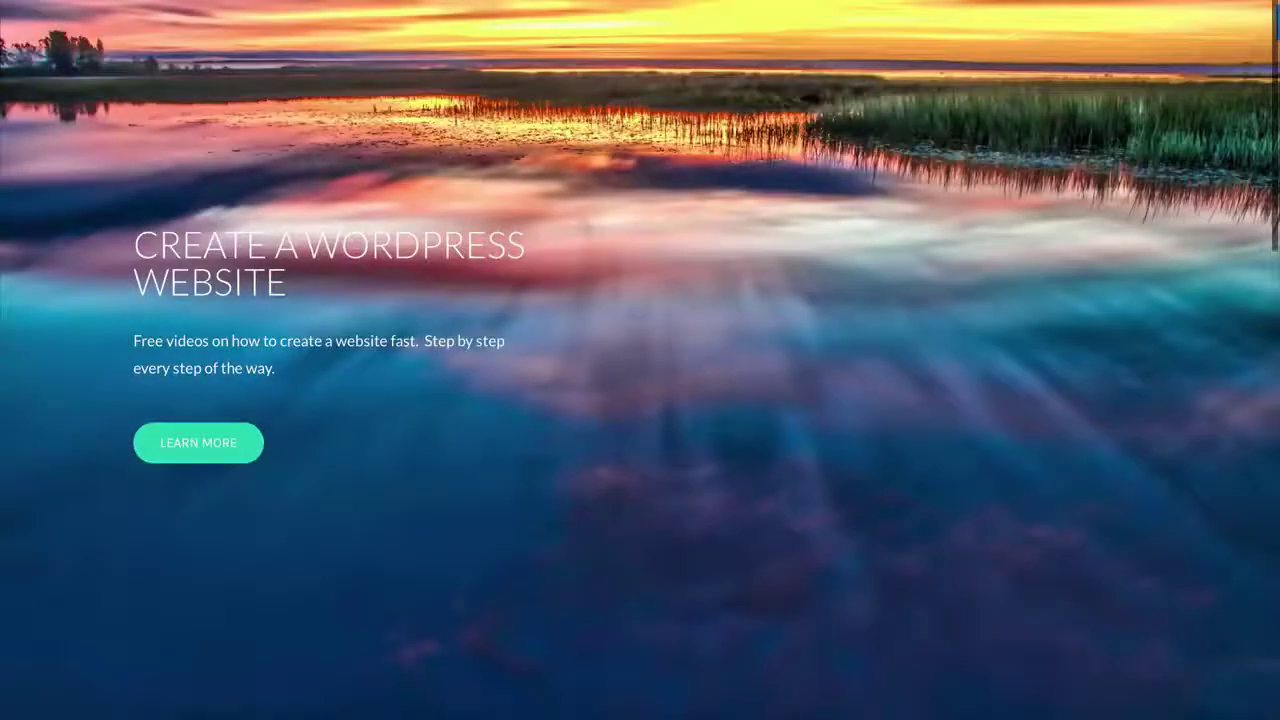
scroll(640, 360, "down", 3)
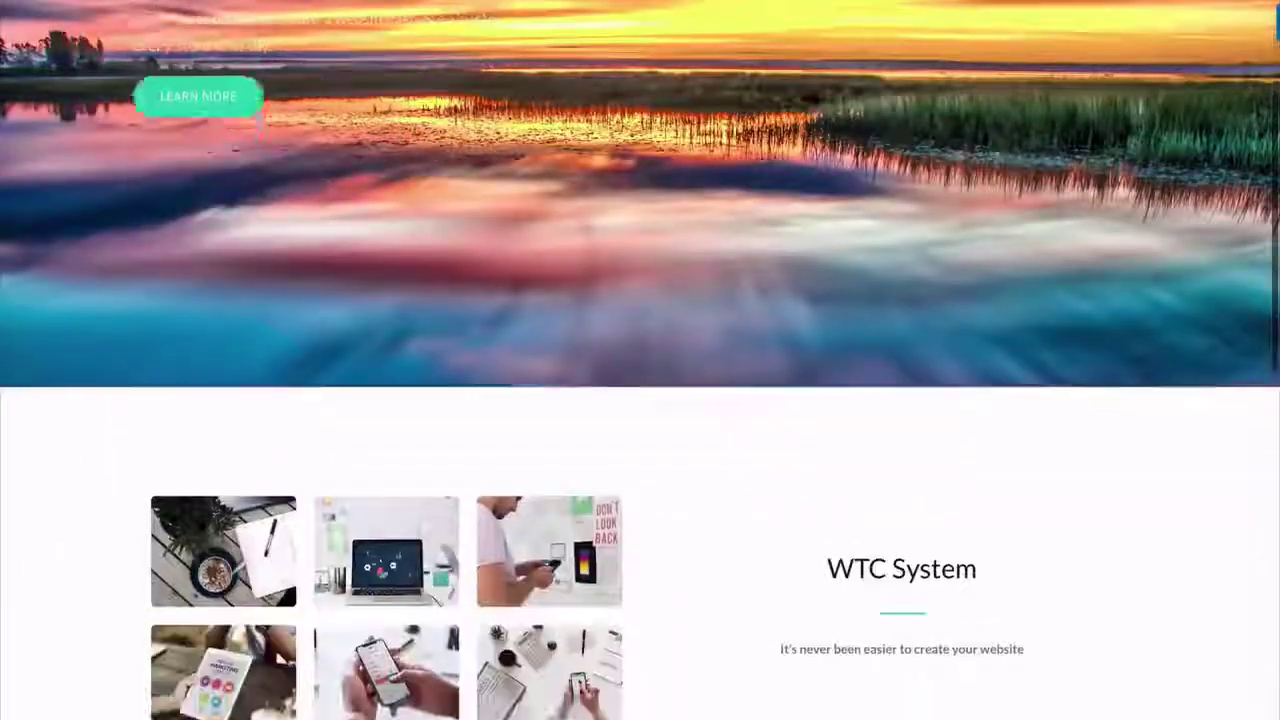
scroll(640, 360, "down", 3)
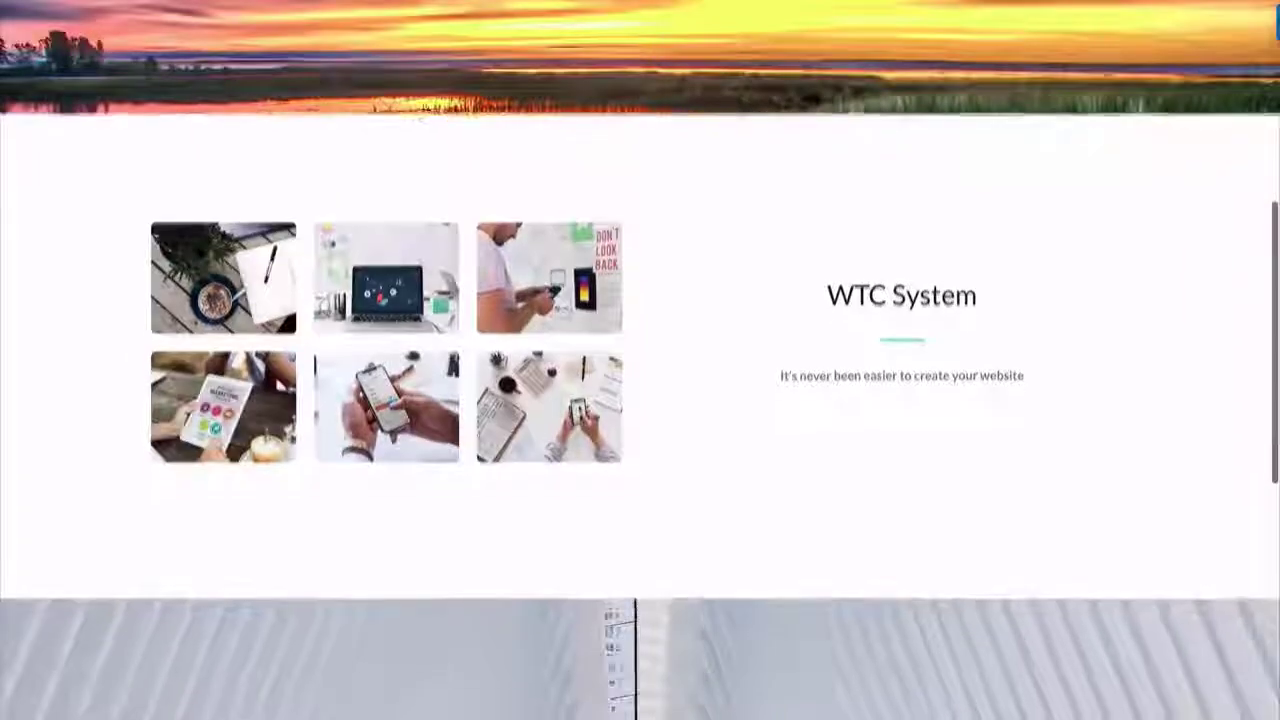
scroll(640, 360, "down", 5)
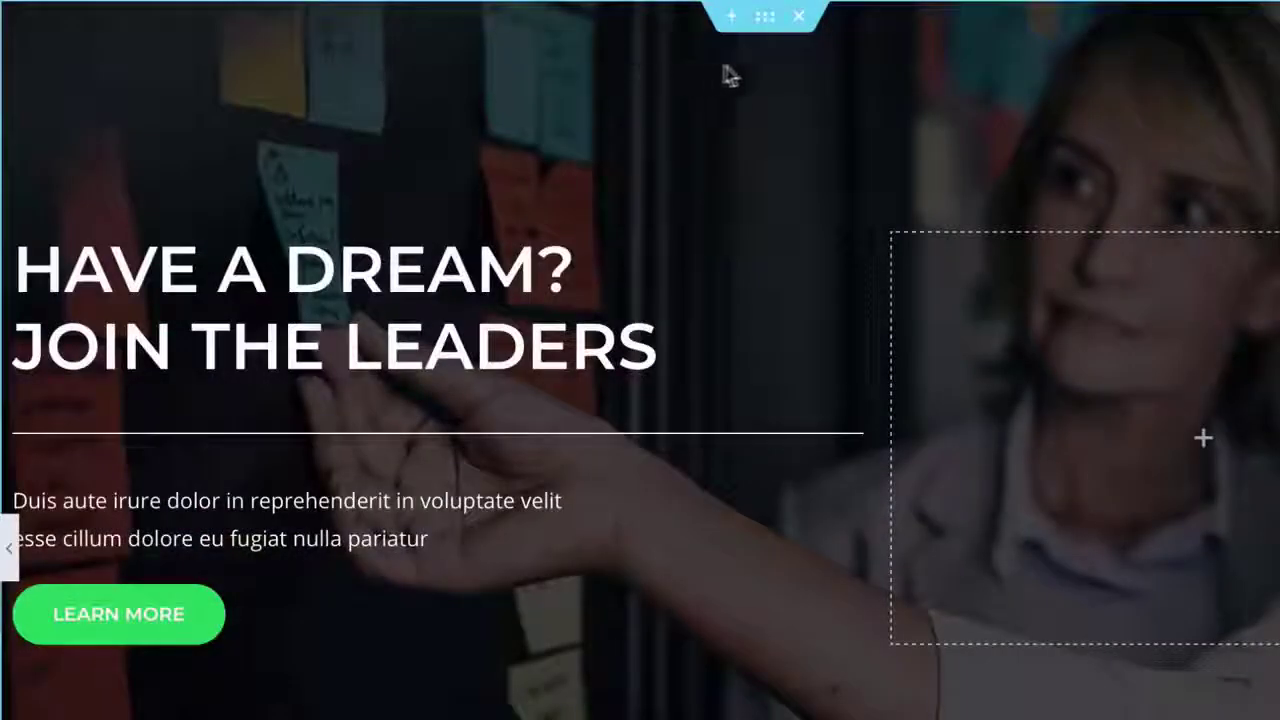
- Open the hero section's settings and show its Style background options
right_click(765, 17)
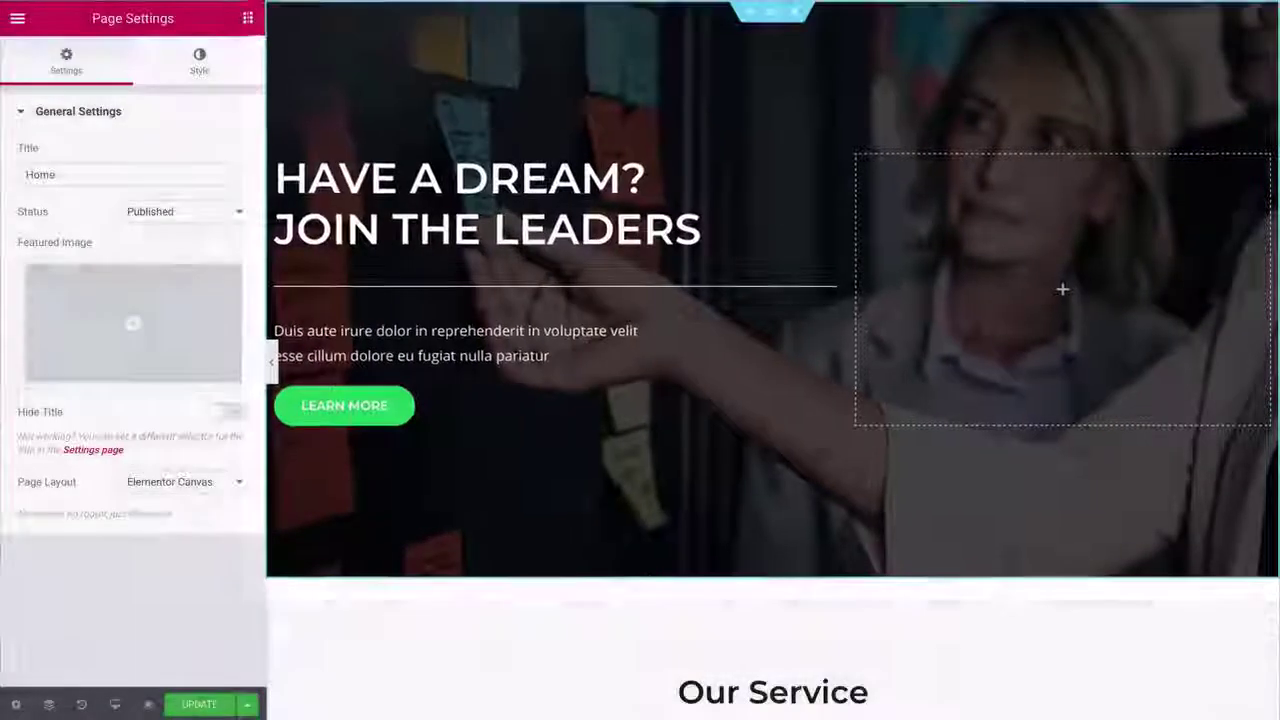
left_click(776, 16)
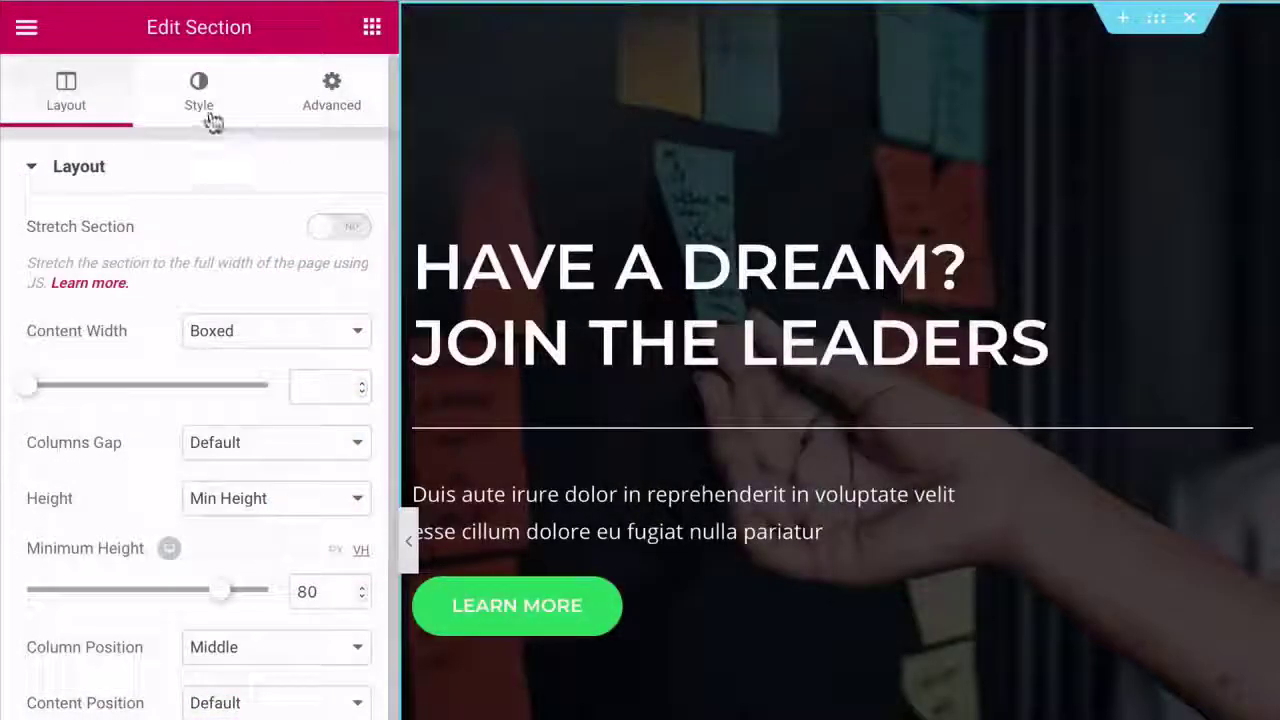
left_click(208, 112)
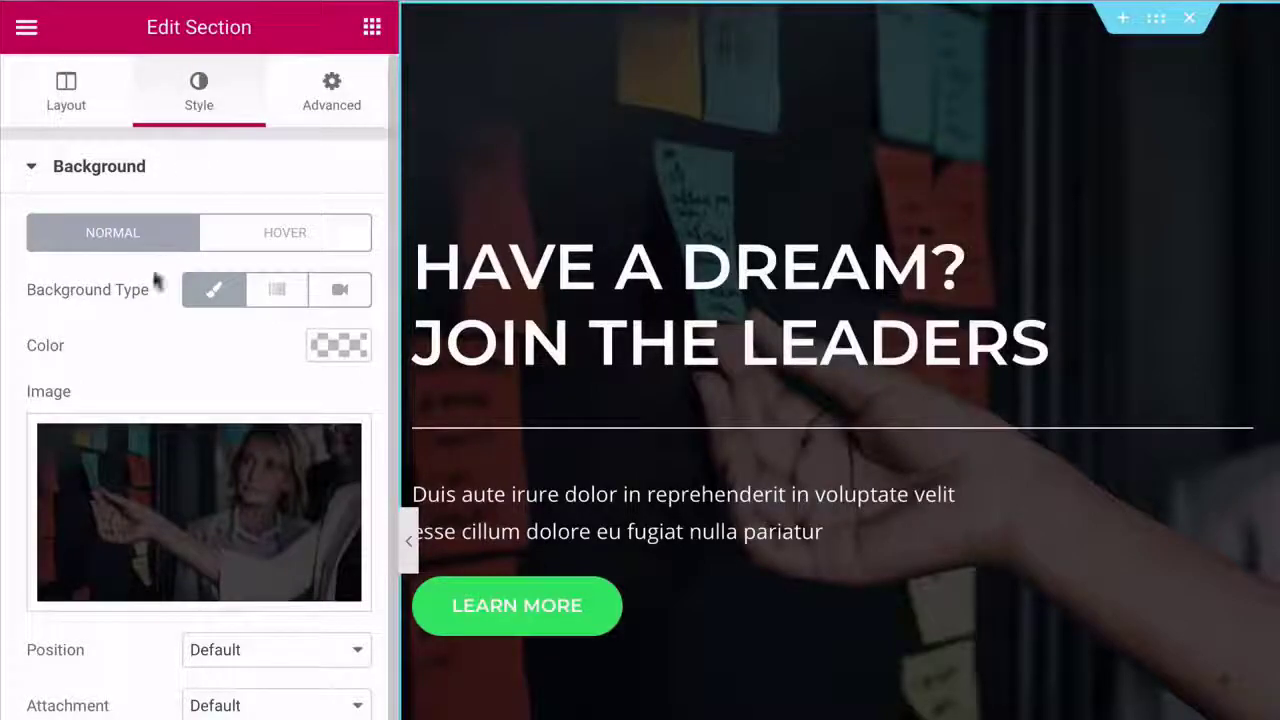
left_click(206, 500)
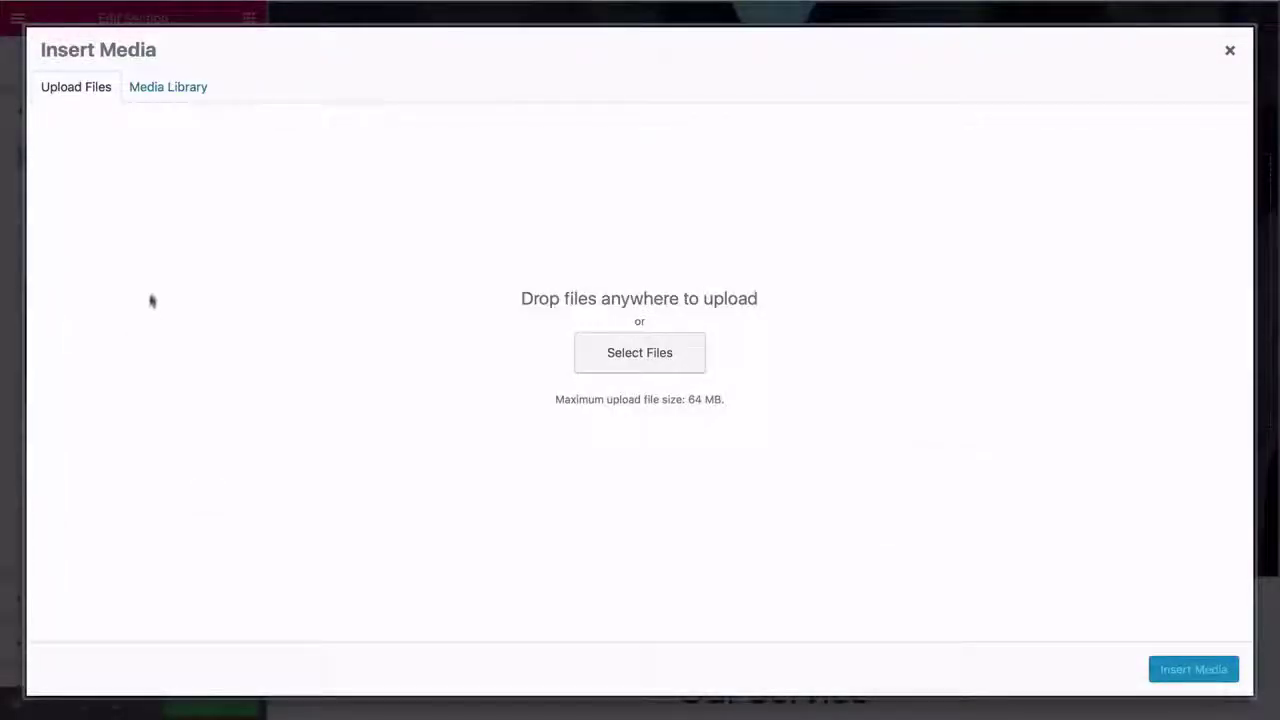
left_click(163, 90)
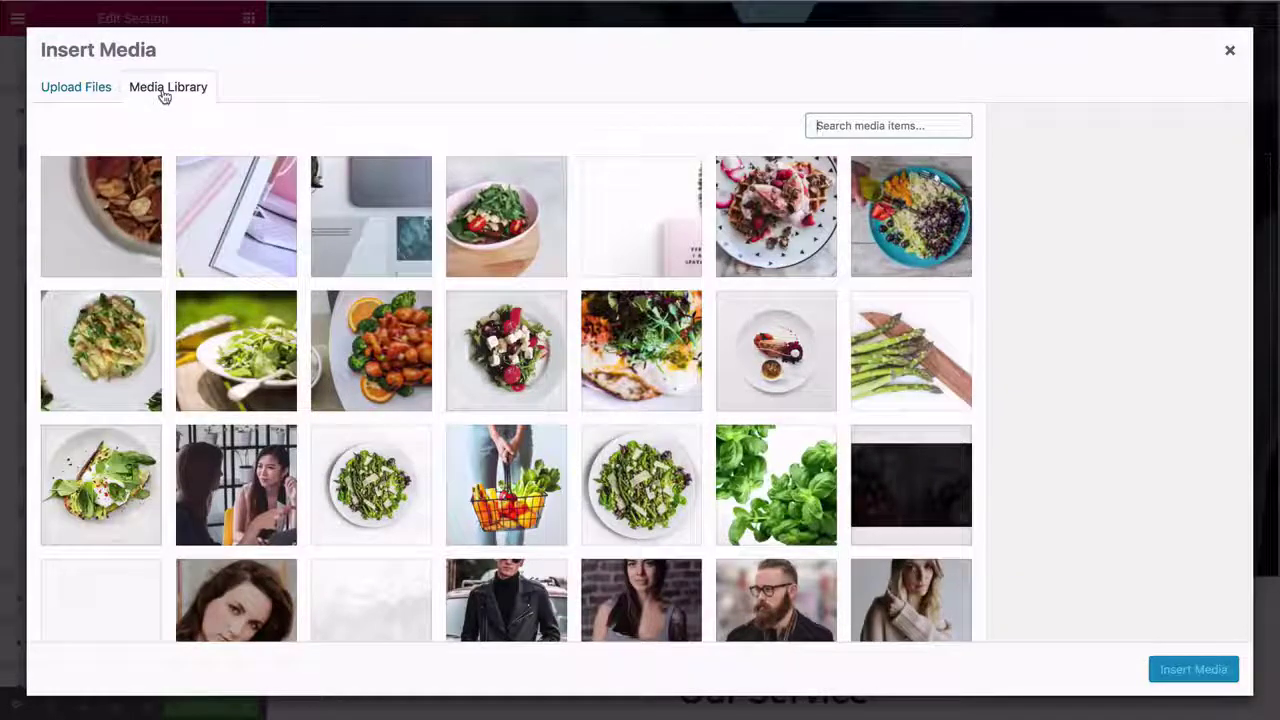
left_click(102, 91)
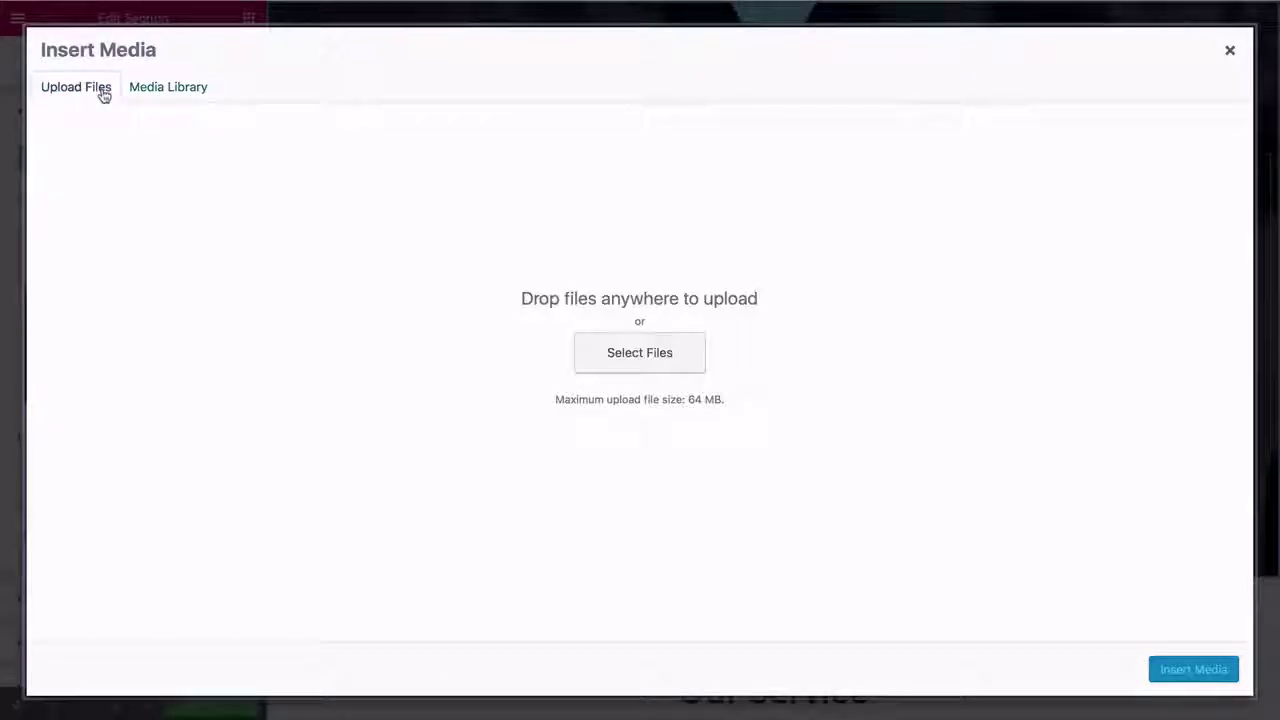
left_click(631, 358)
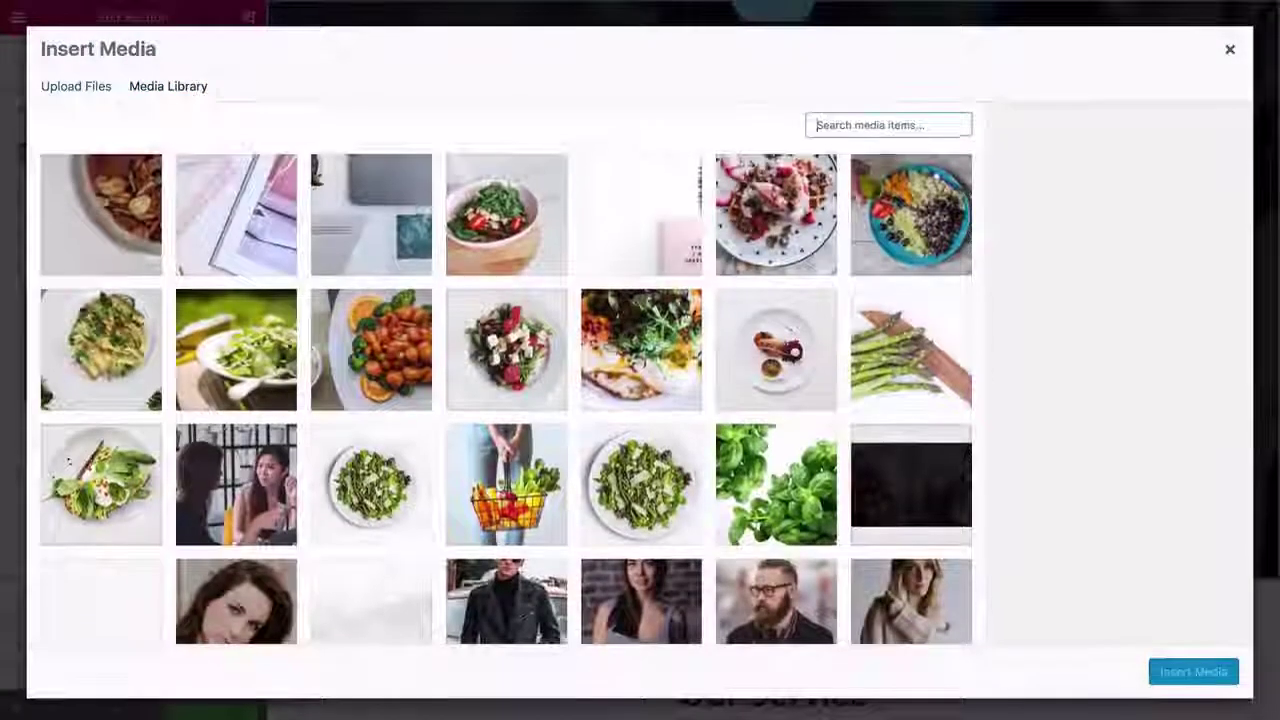
scroll(505, 400, "down", 2)
scroll(505, 400, "down", 5)
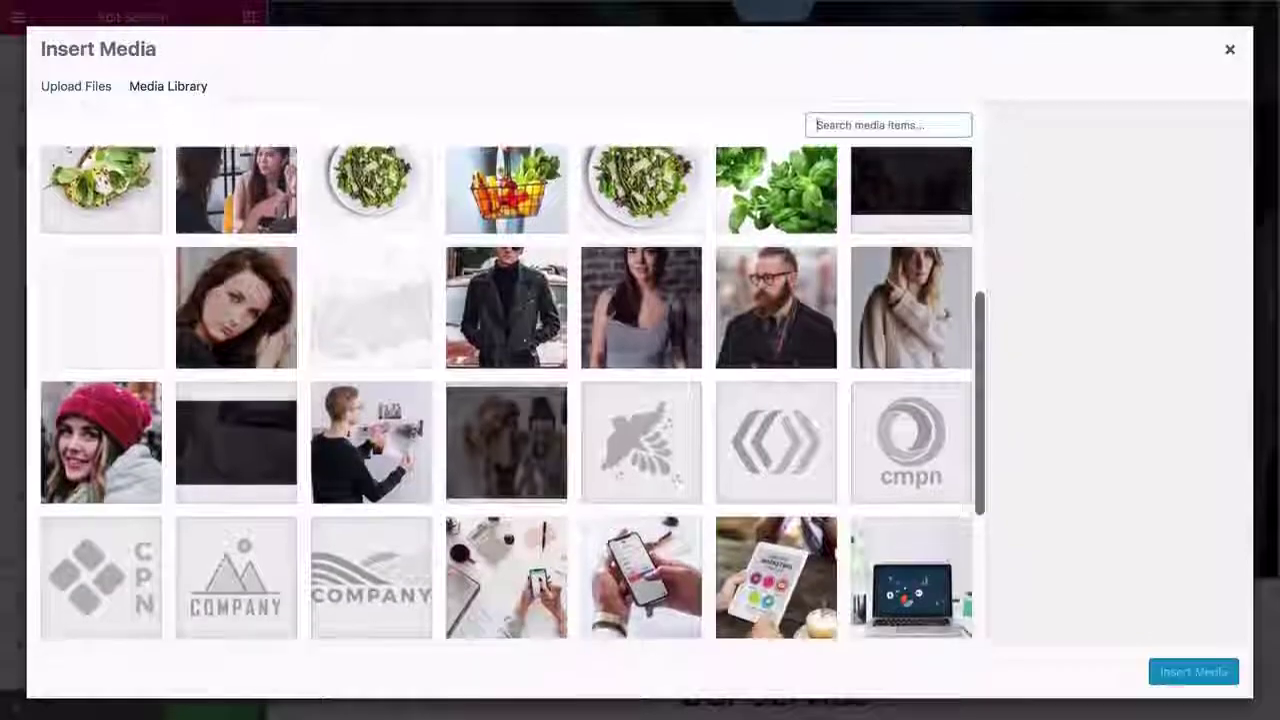
scroll(505, 400, "down", 3)
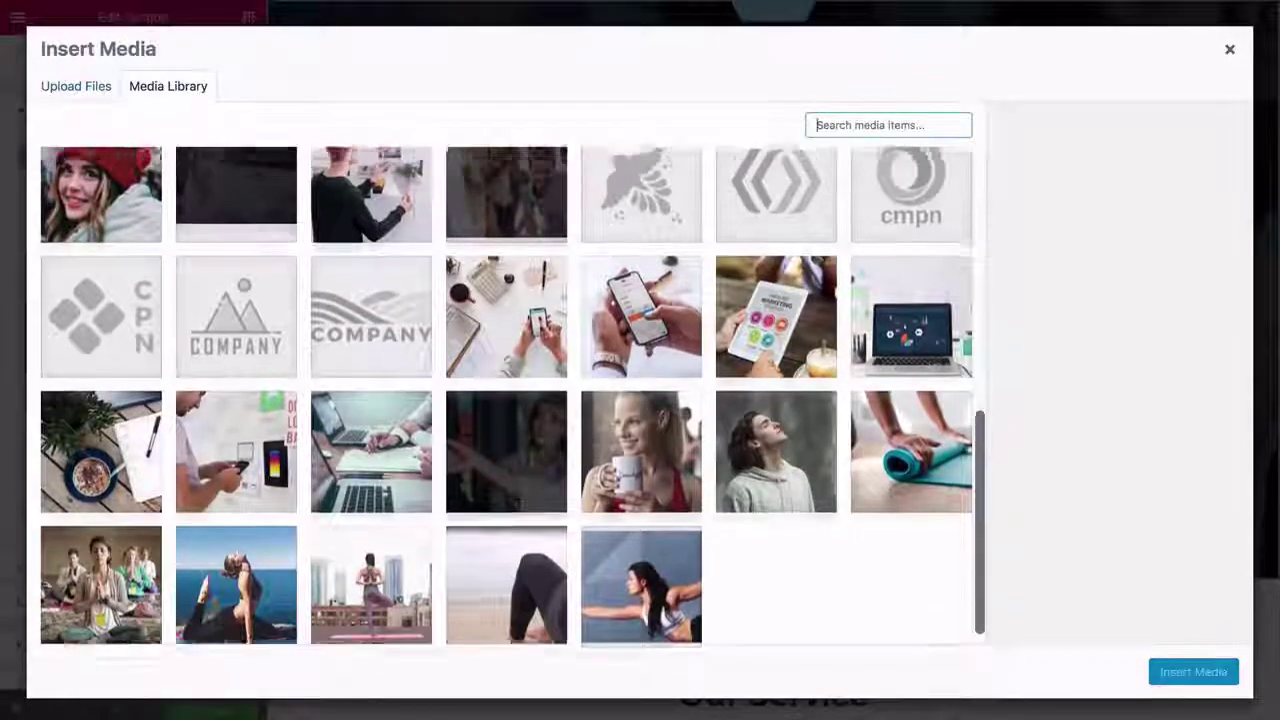
scroll(505, 400, "up", 10)
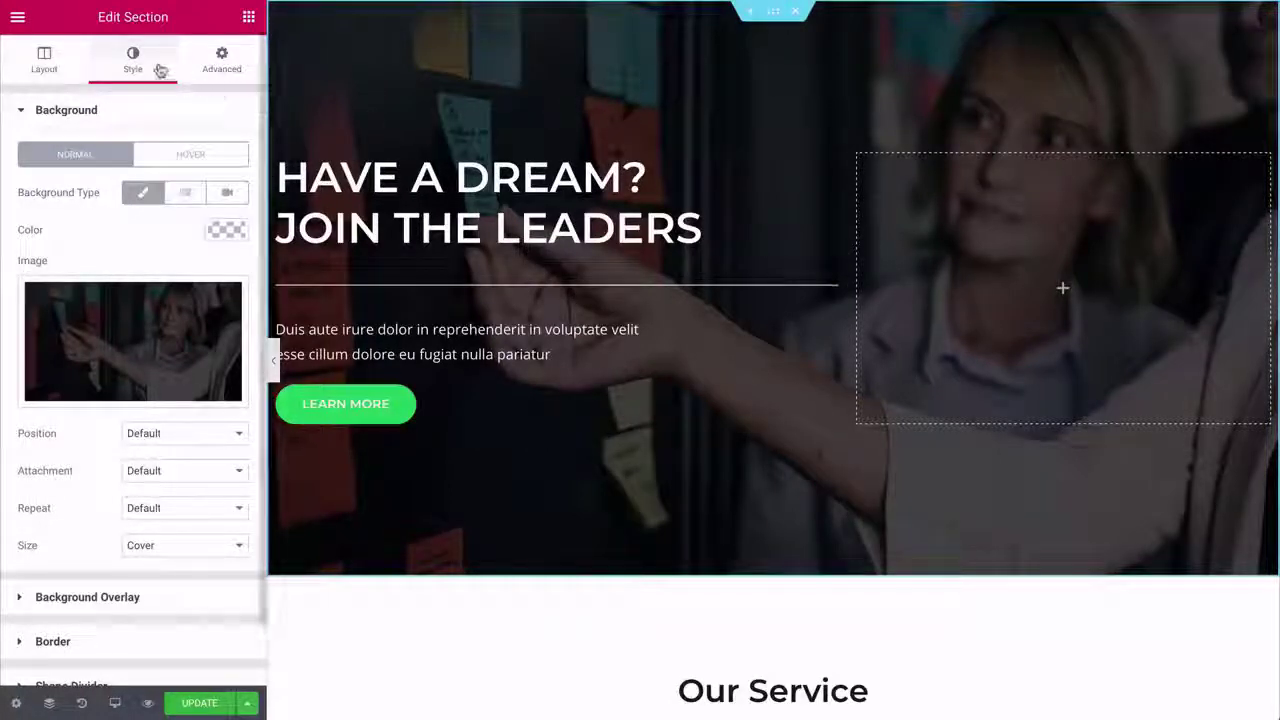
- Upload the sunset lake photo as the hero background, then collapse the panel to preview
left_click(140, 318)
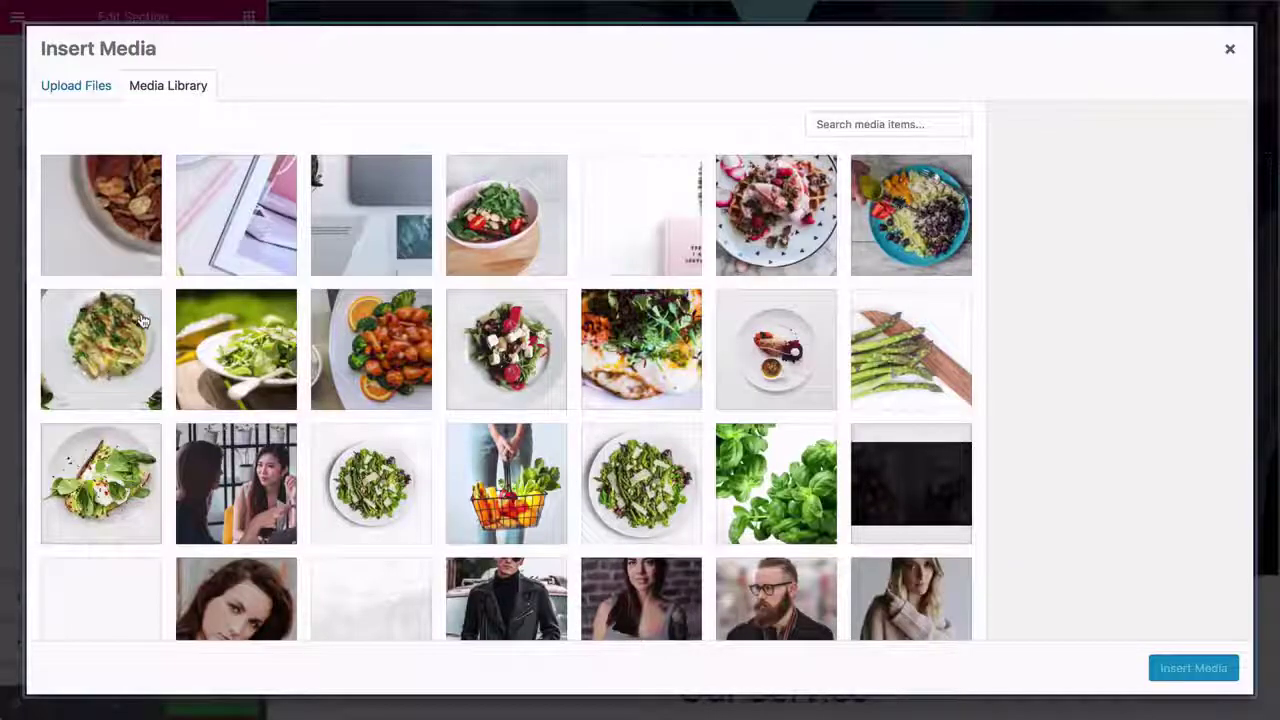
left_click(98, 93)
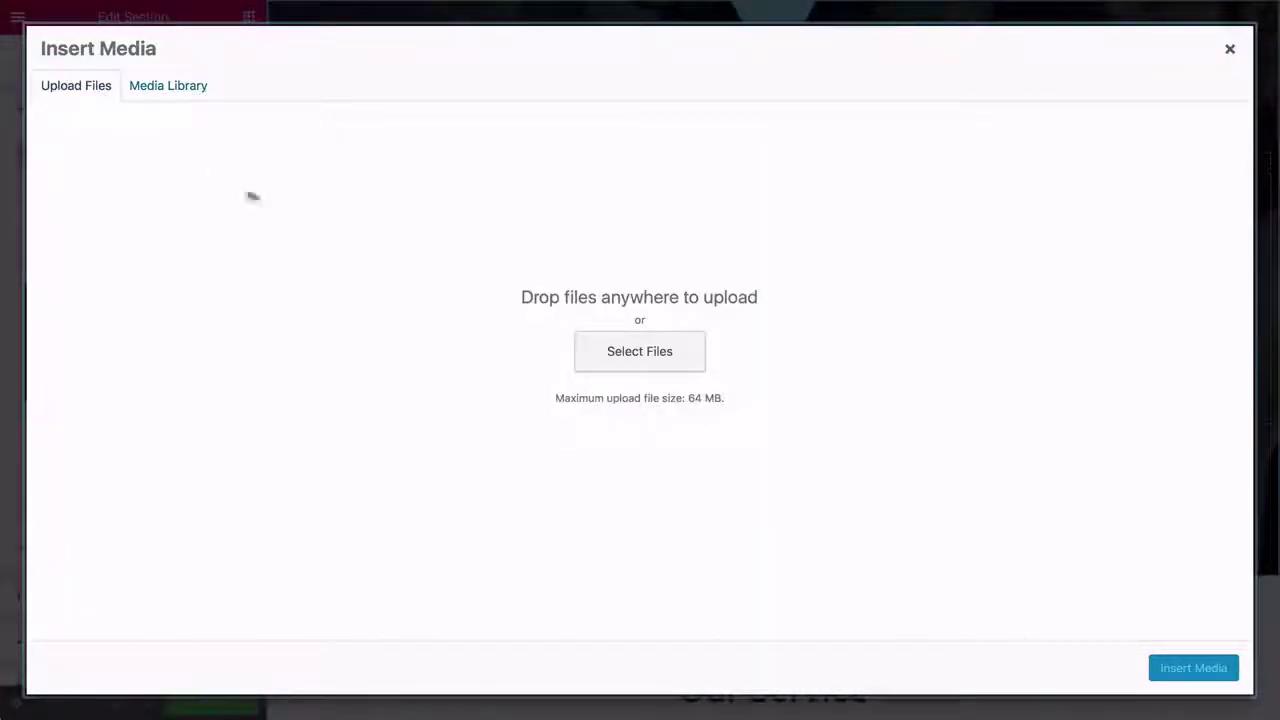
left_click(611, 349)
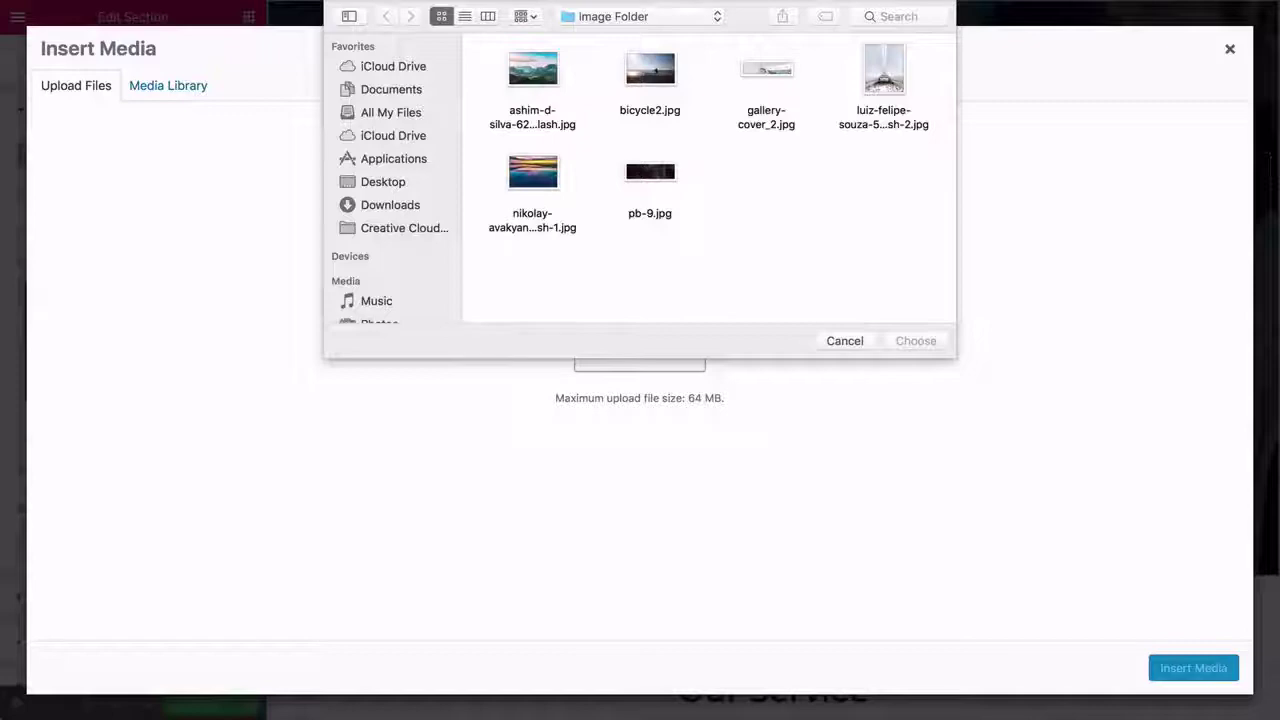
left_click(549, 182)
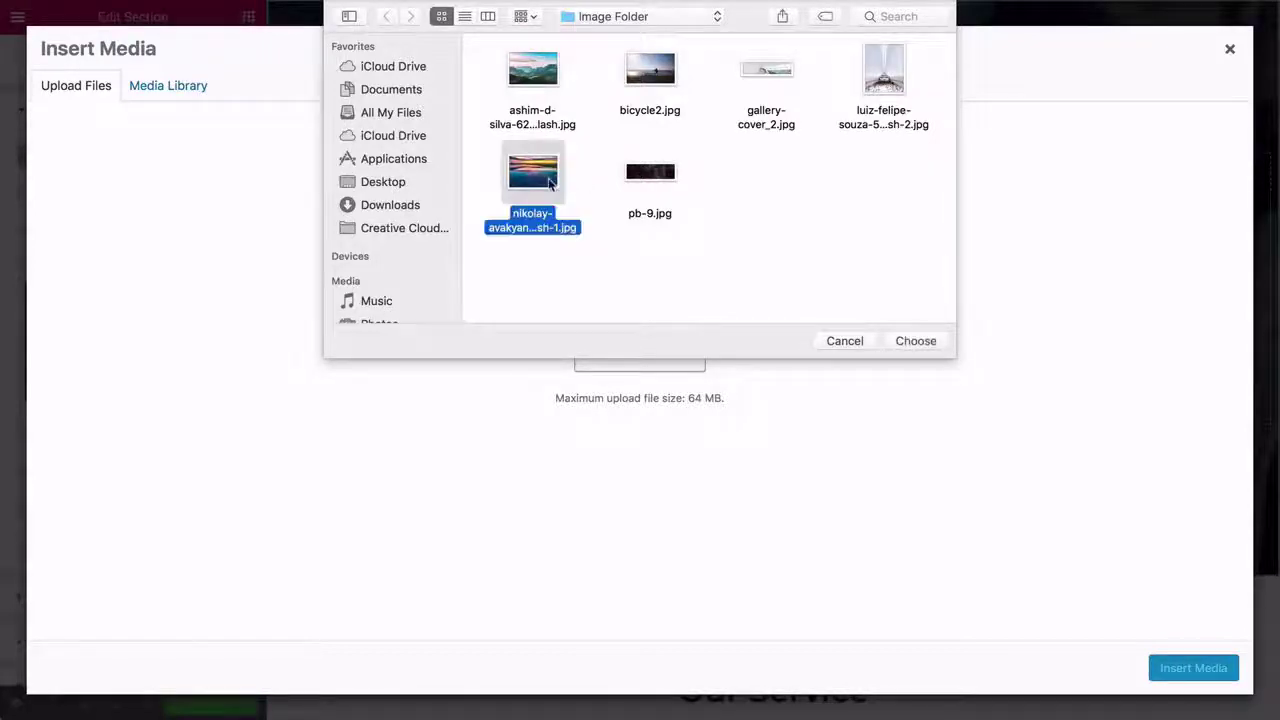
left_click(916, 341)
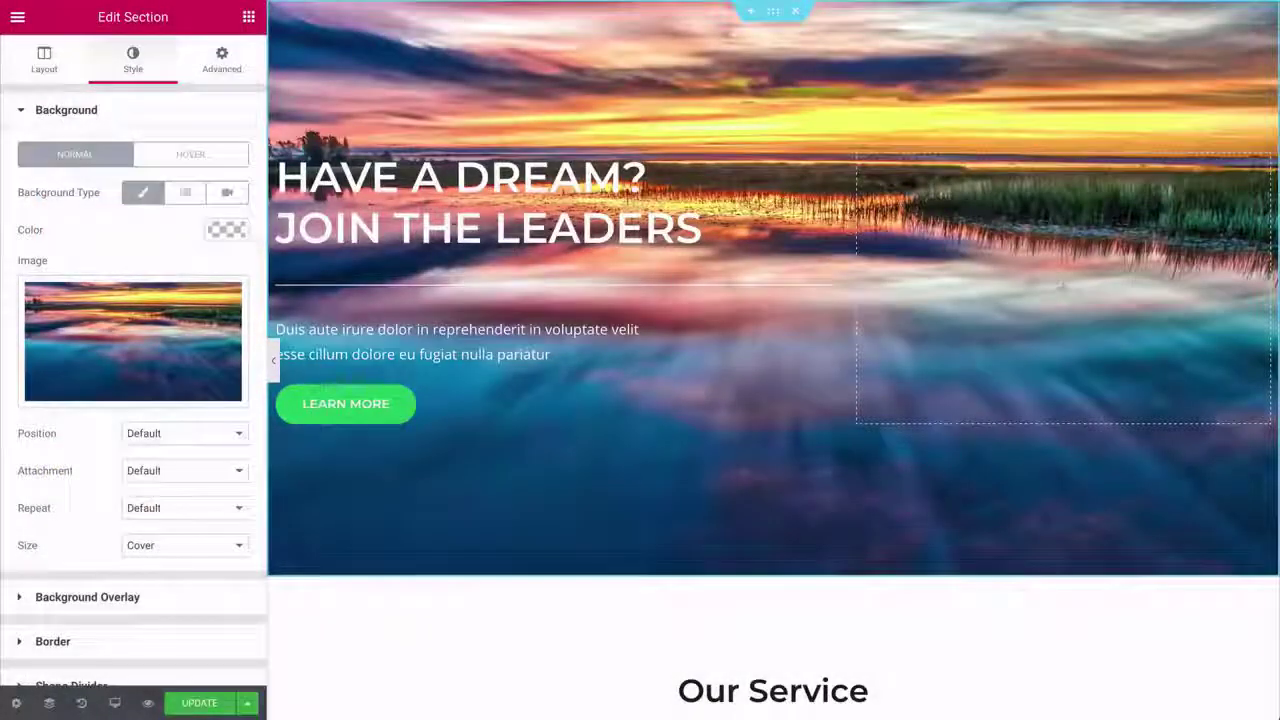
left_click(273, 363)
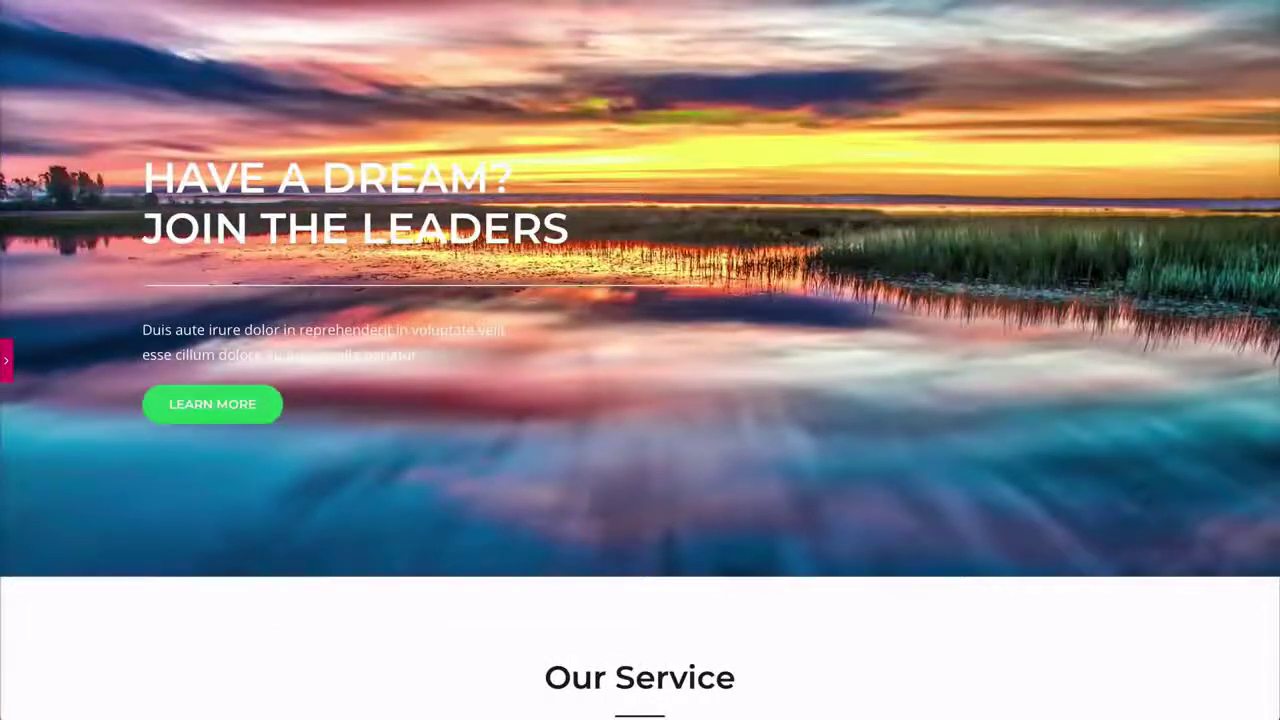
- Set the hero section's minimum height to 100 VH, then open the hero heading's settings
scroll(640, 360, "down", 2)
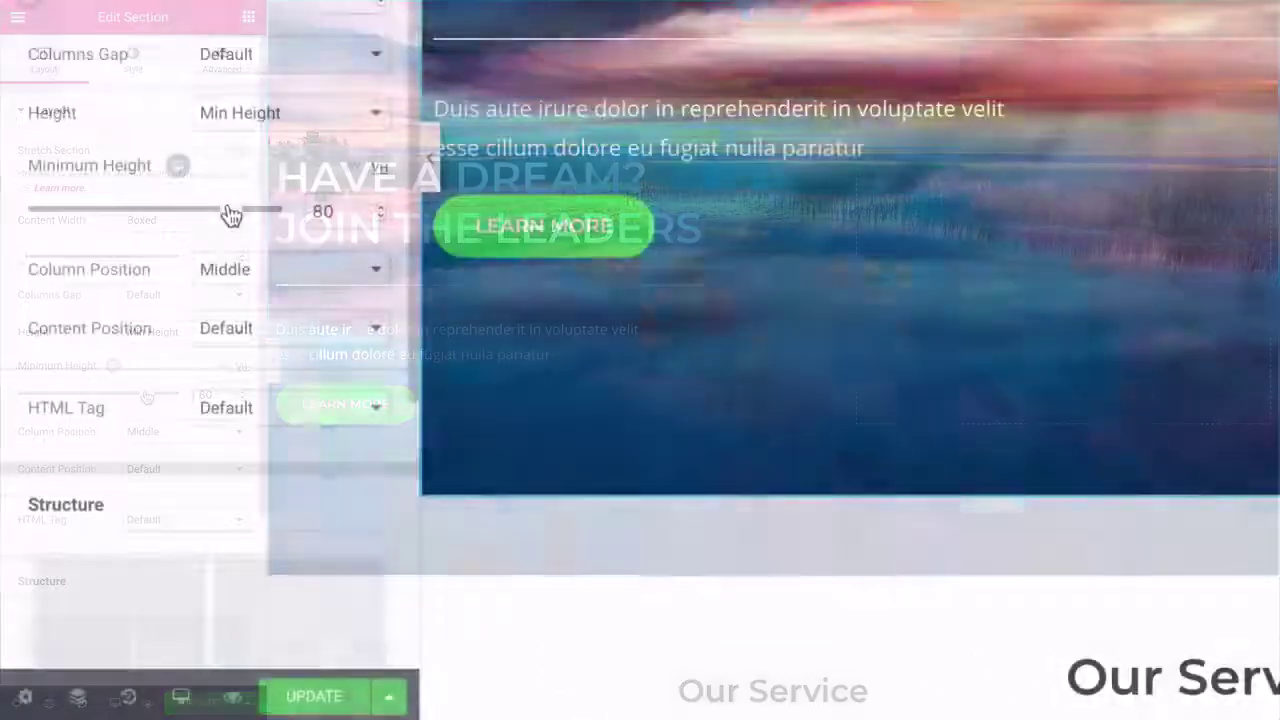
left_click_drag(146, 397, 185, 393)
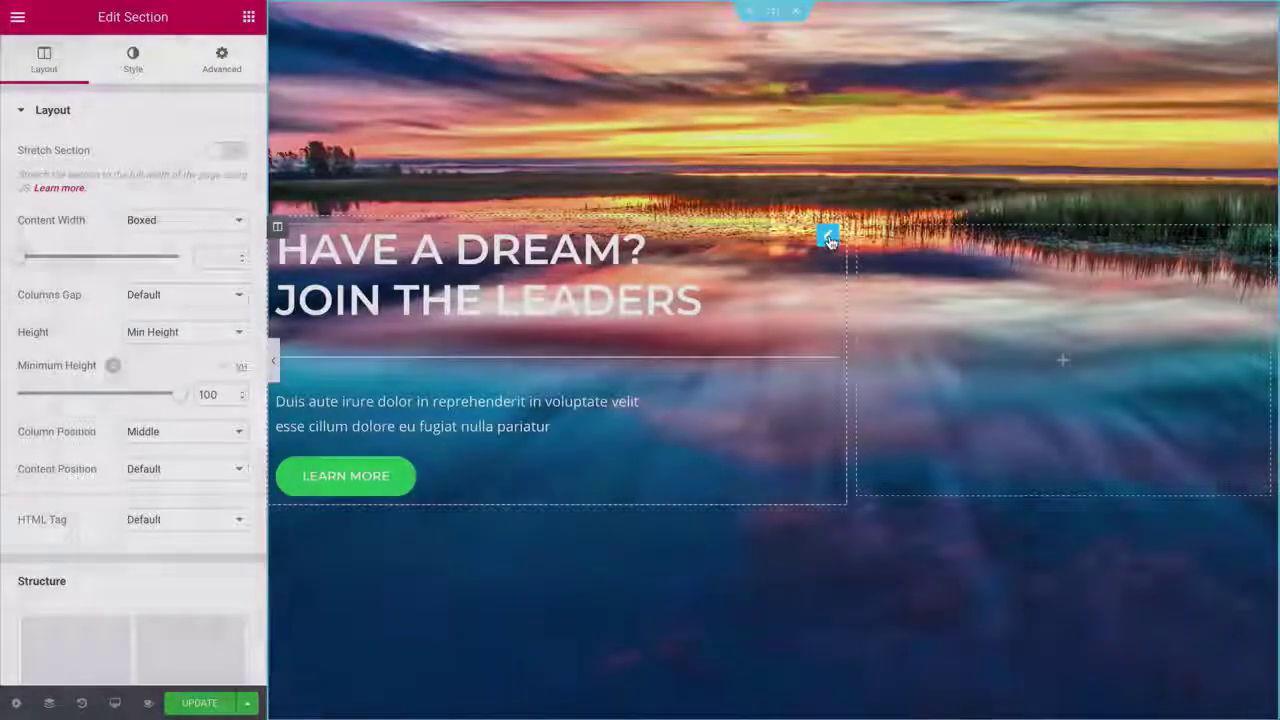
left_click(828, 237)
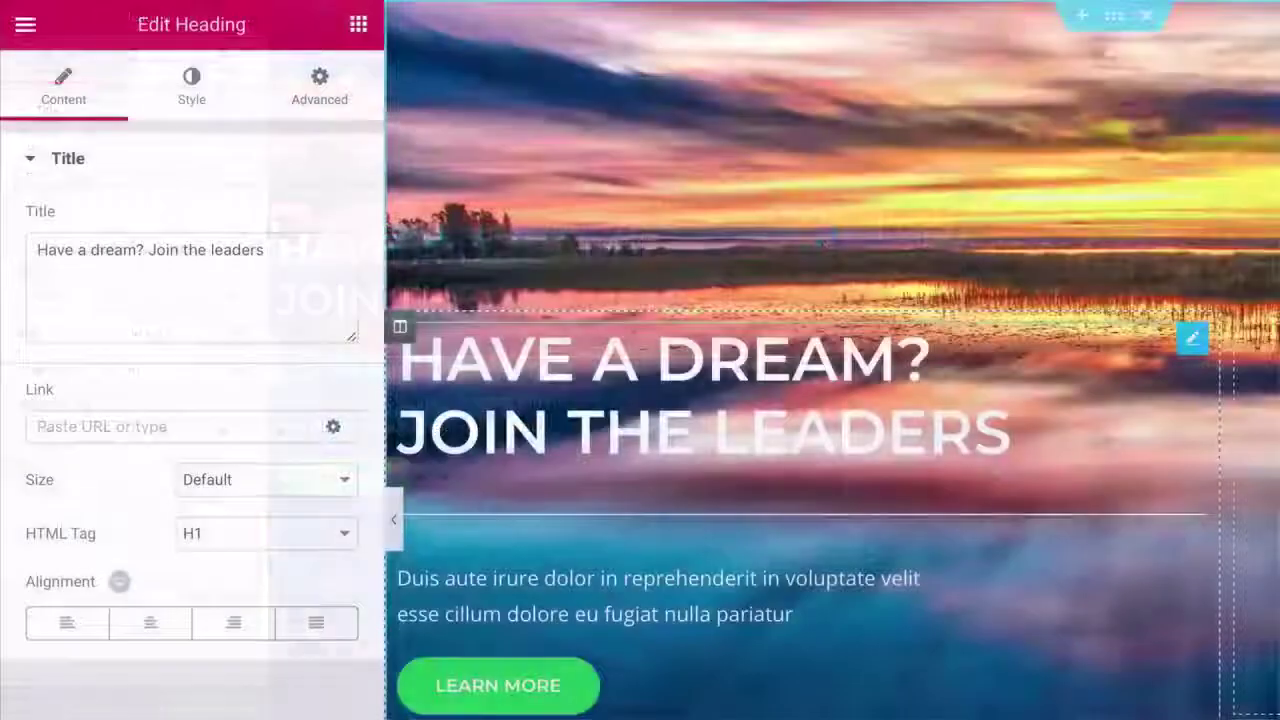
- Replace the hero heading text with 'CREATE A WORDPRESS WEBSITE'
key("ctrl+a")
type("CREATE A WORDPRESS WEBSITE")
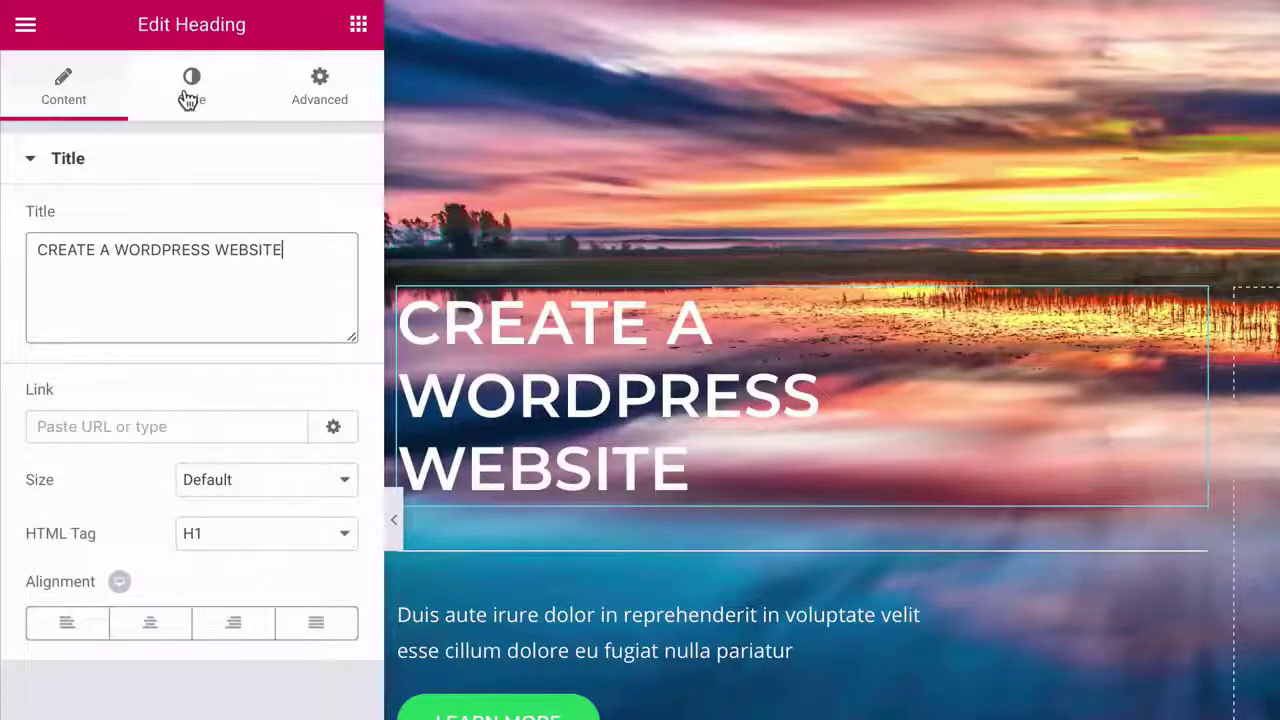
left_click(188, 100)
left_click(324, 282)
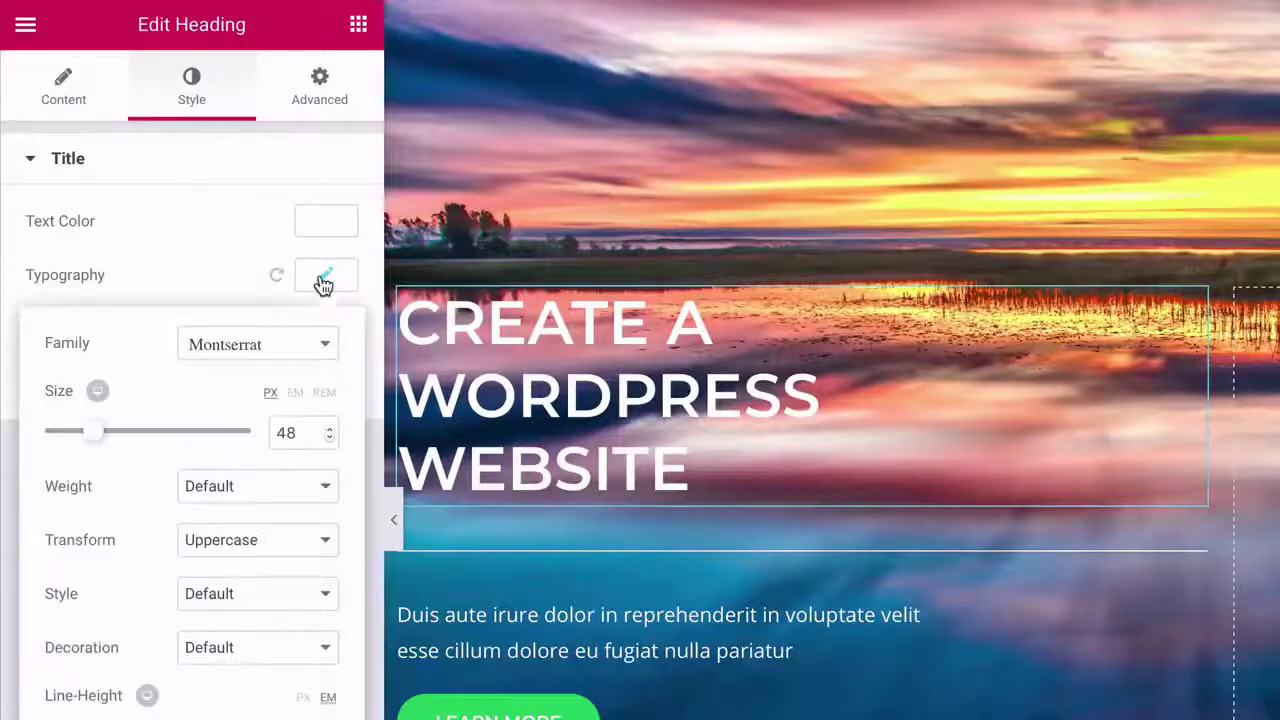
- Set the heading font to Lato weight 300 and widen its column to 58.2%
left_click(268, 344)
type("lato")
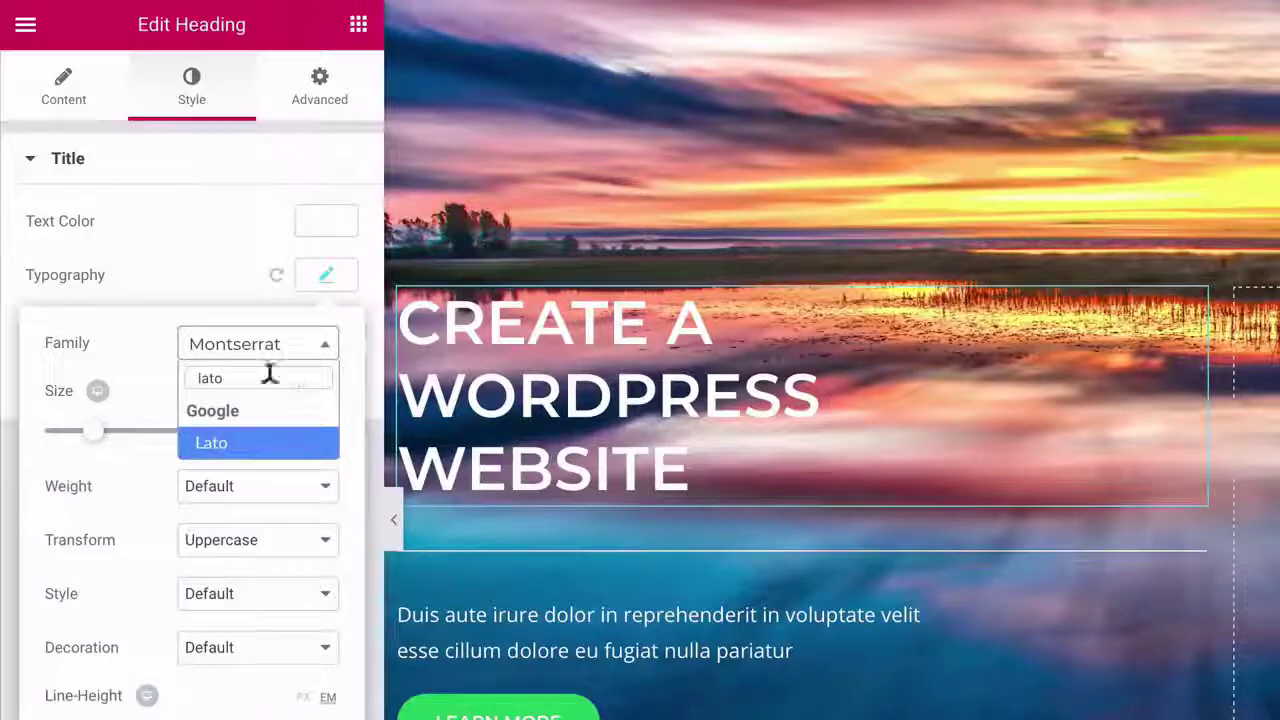
left_click(238, 449)
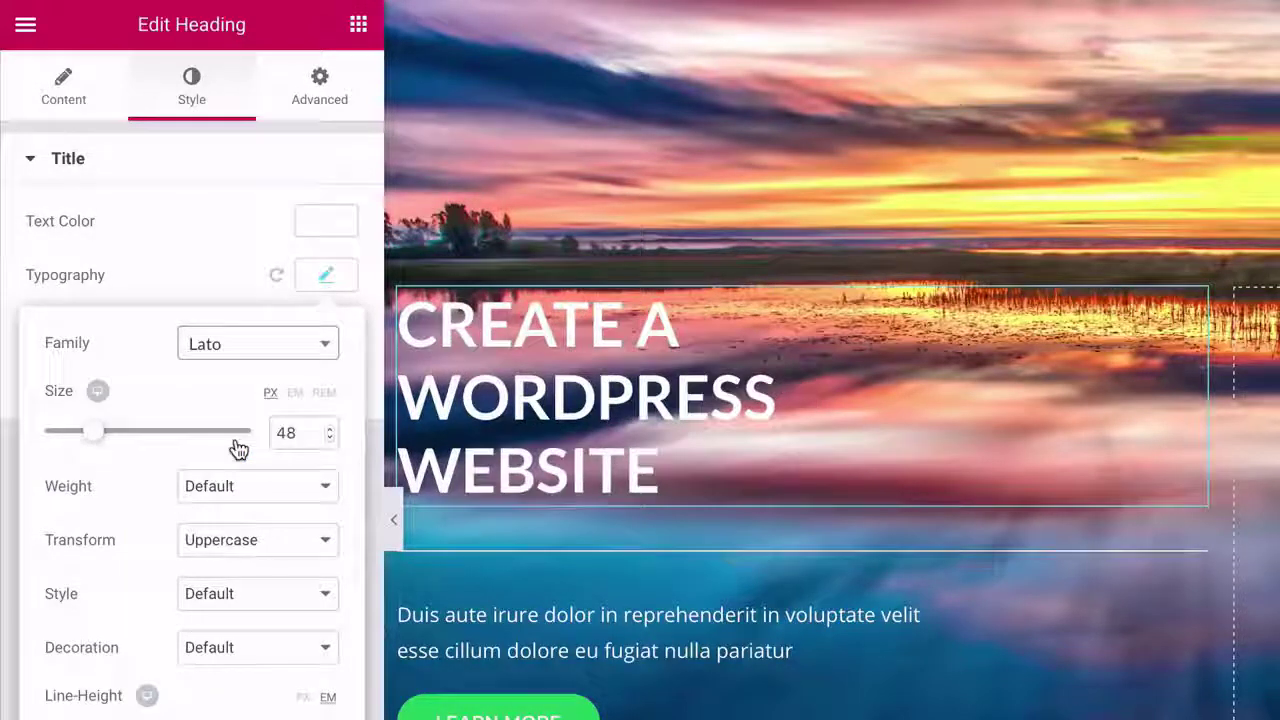
left_click(233, 488)
left_click(210, 341)
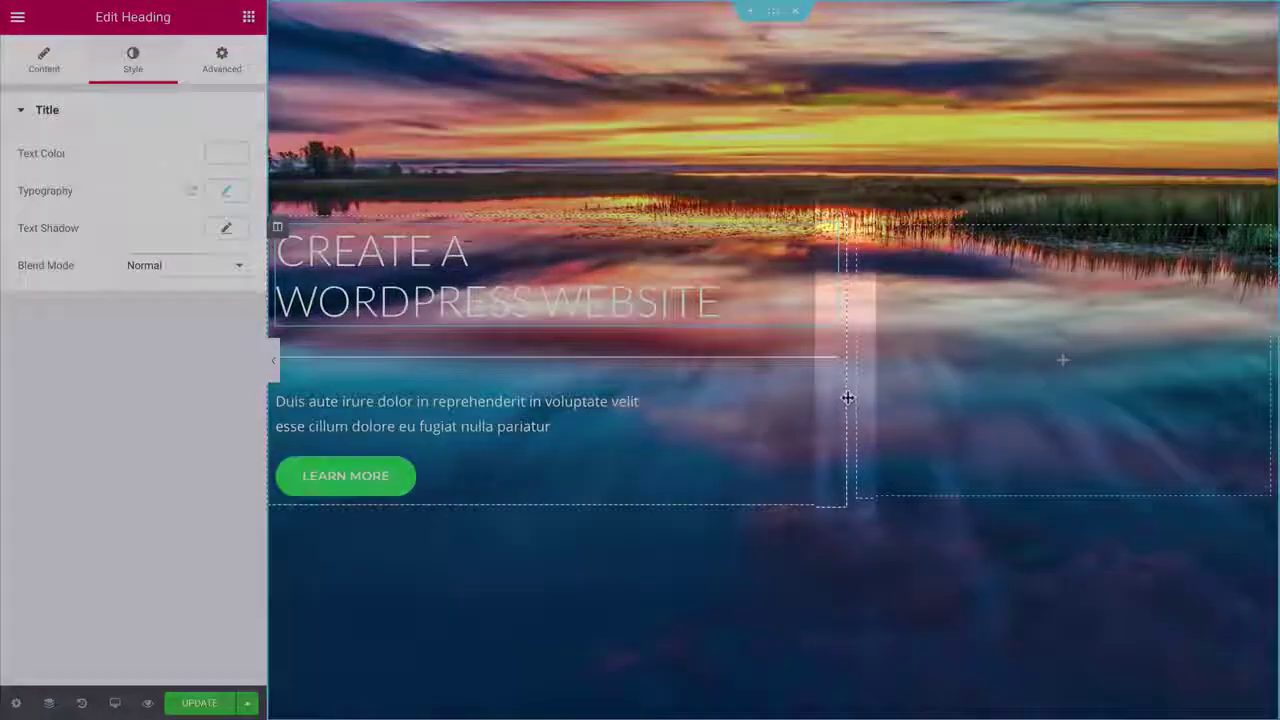
left_click_drag(846, 389, 876, 389)
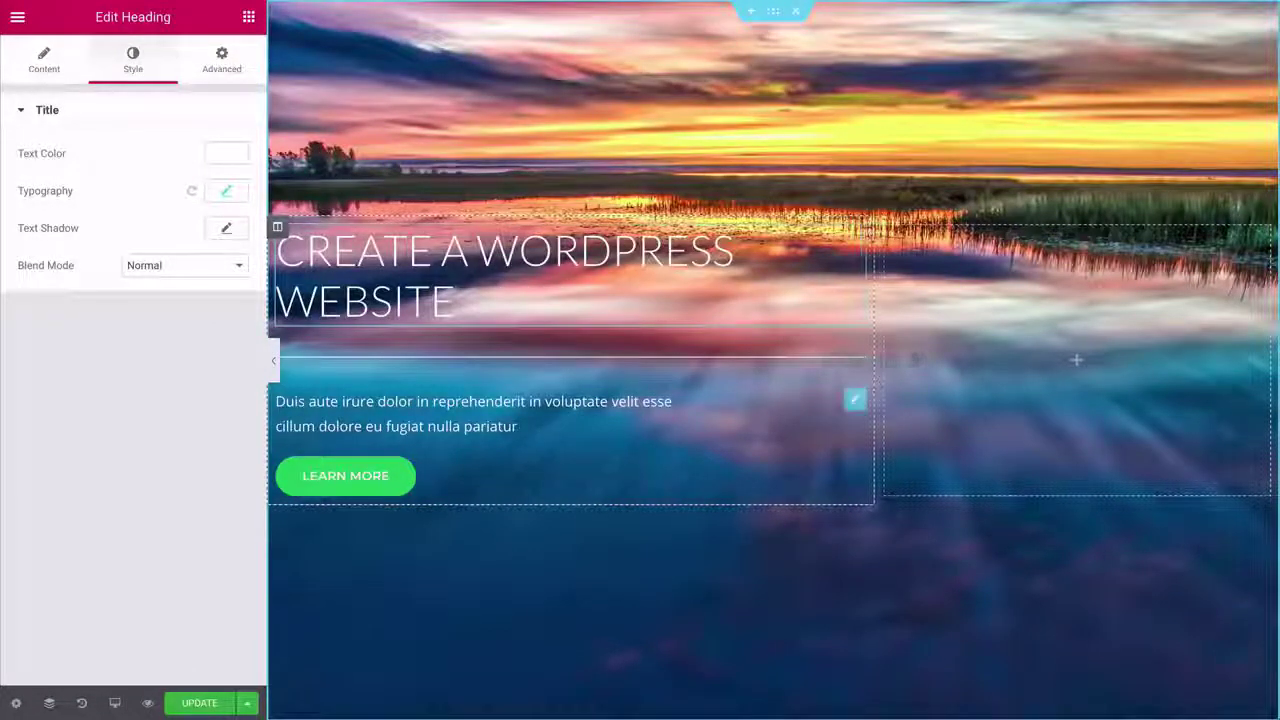
left_click(853, 402)
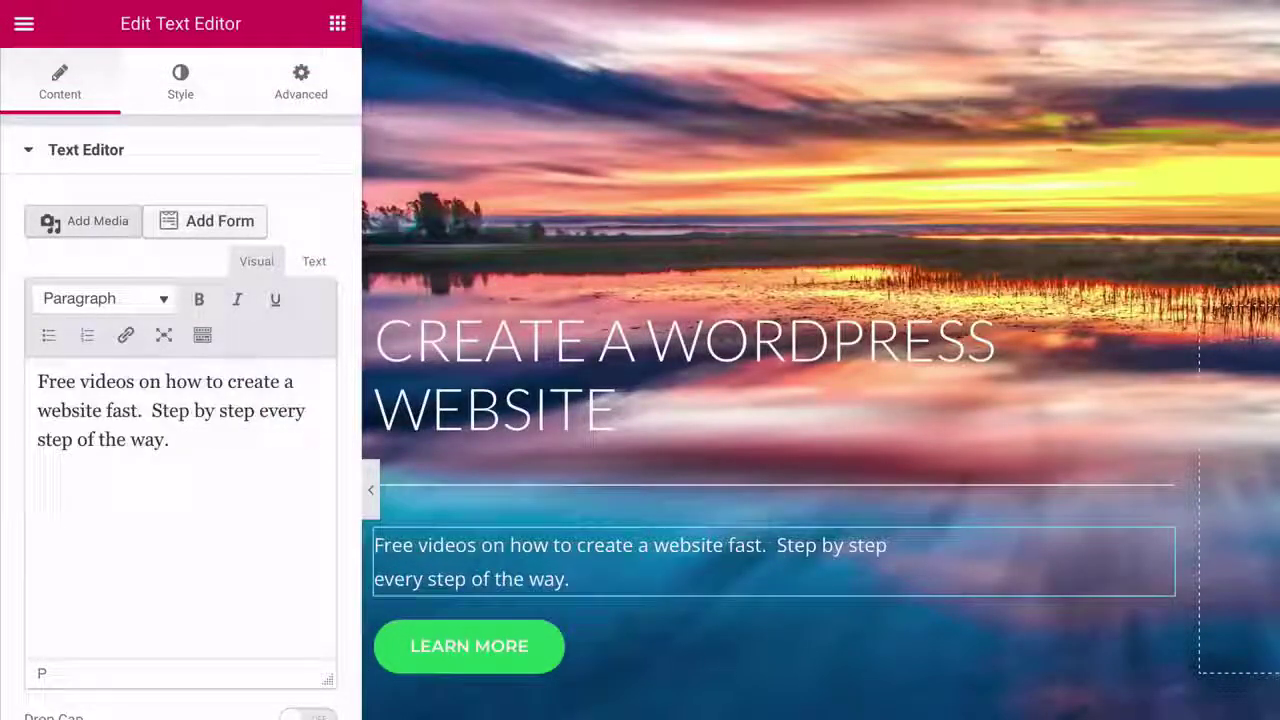
- Give the subtitle paragraph Lato font at 18 px and delete the divider above it
left_click(180, 95)
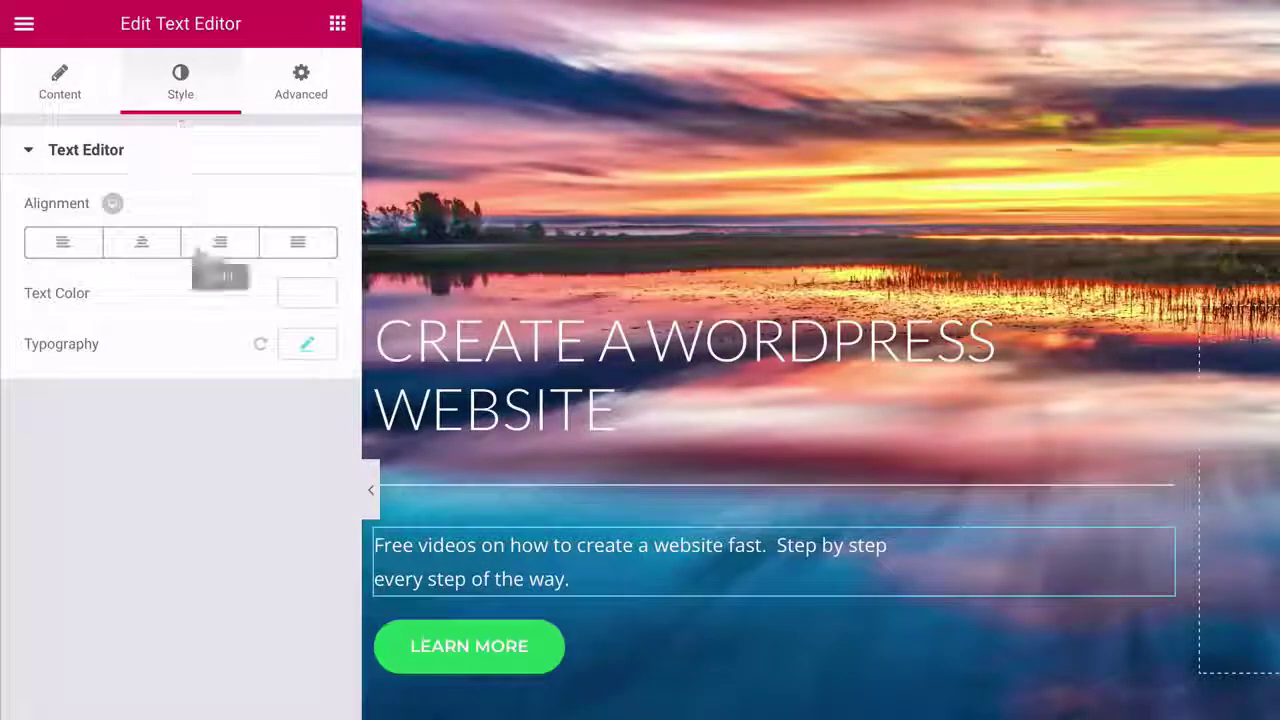
left_click(308, 346)
left_click(266, 416)
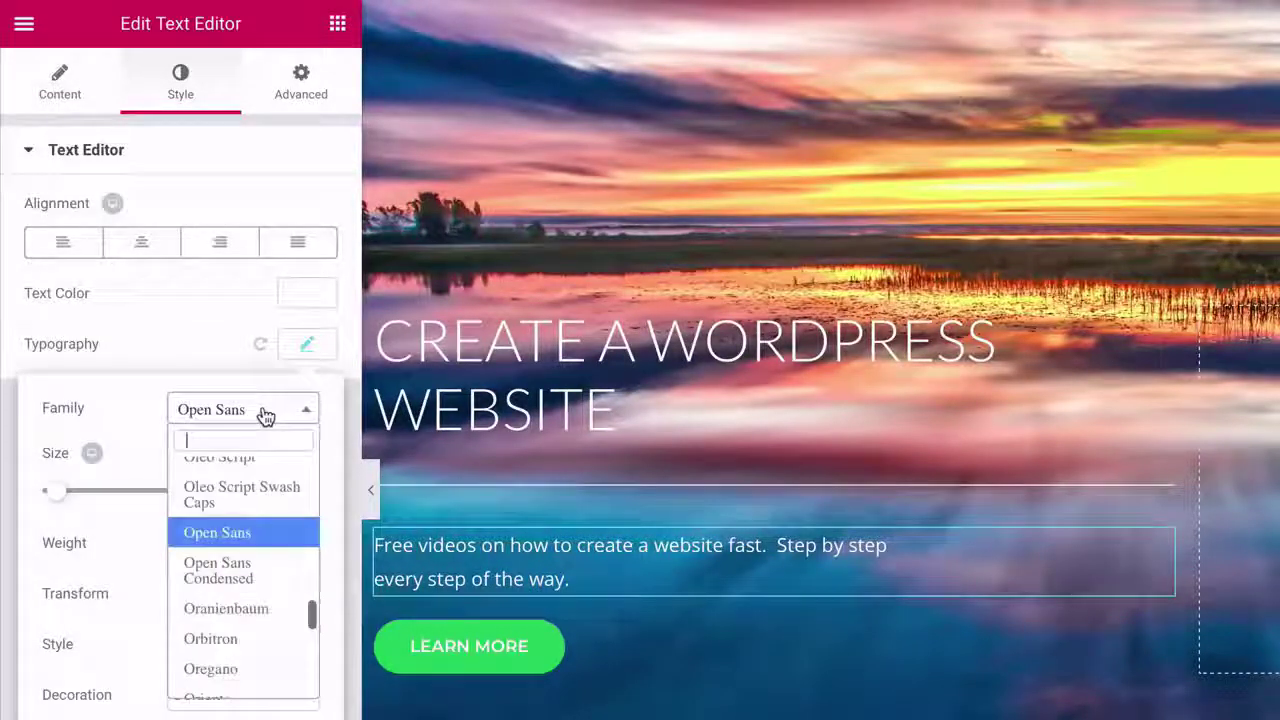
left_click(270, 490)
left_click(311, 489)
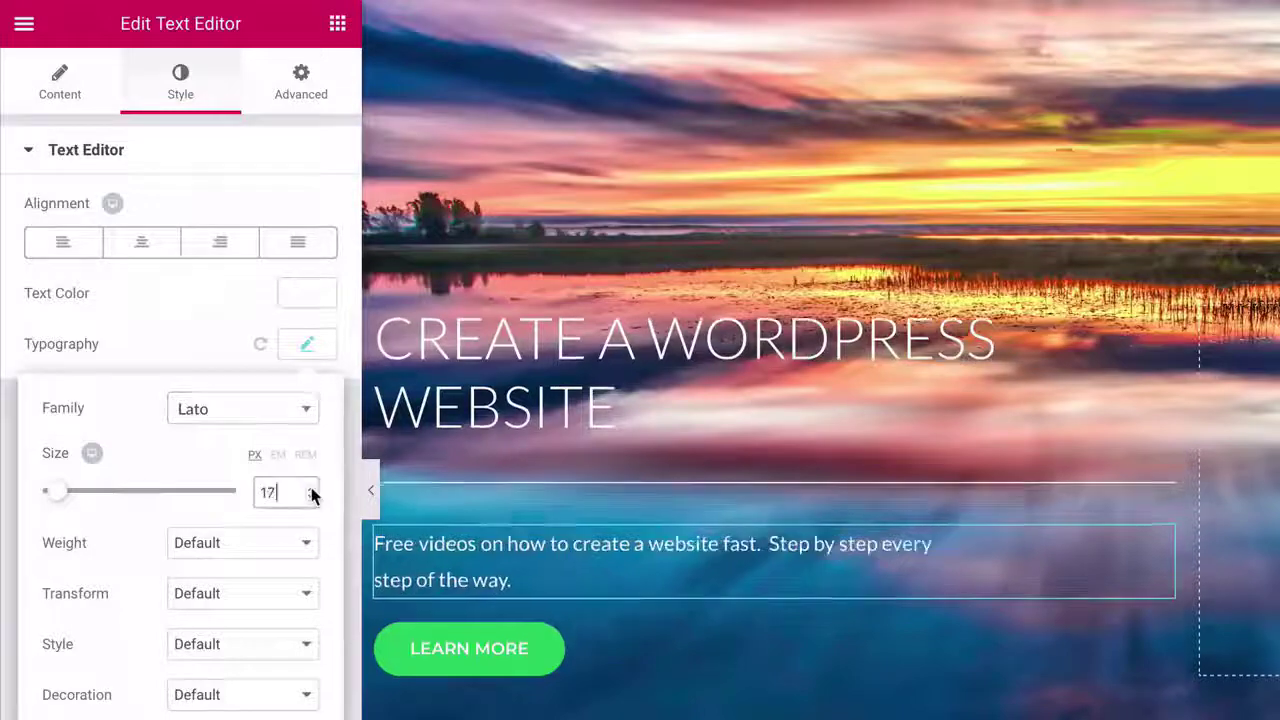
left_click(311, 489)
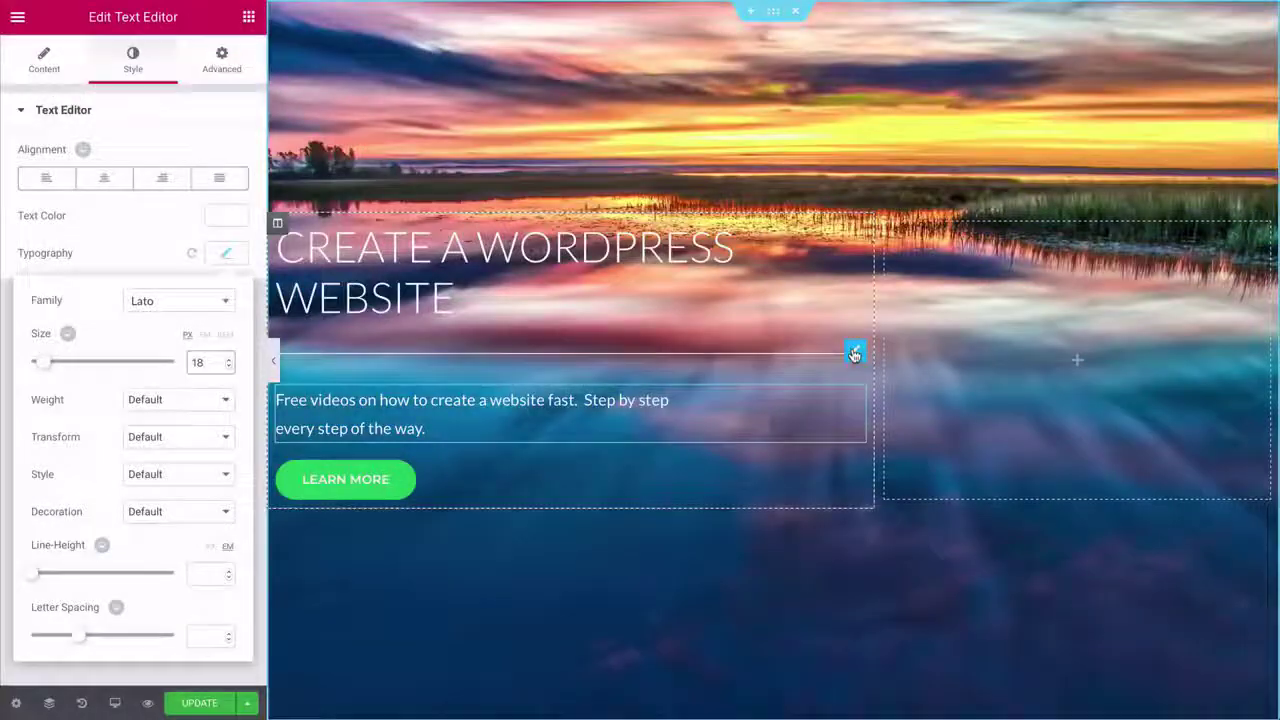
right_click(854, 354)
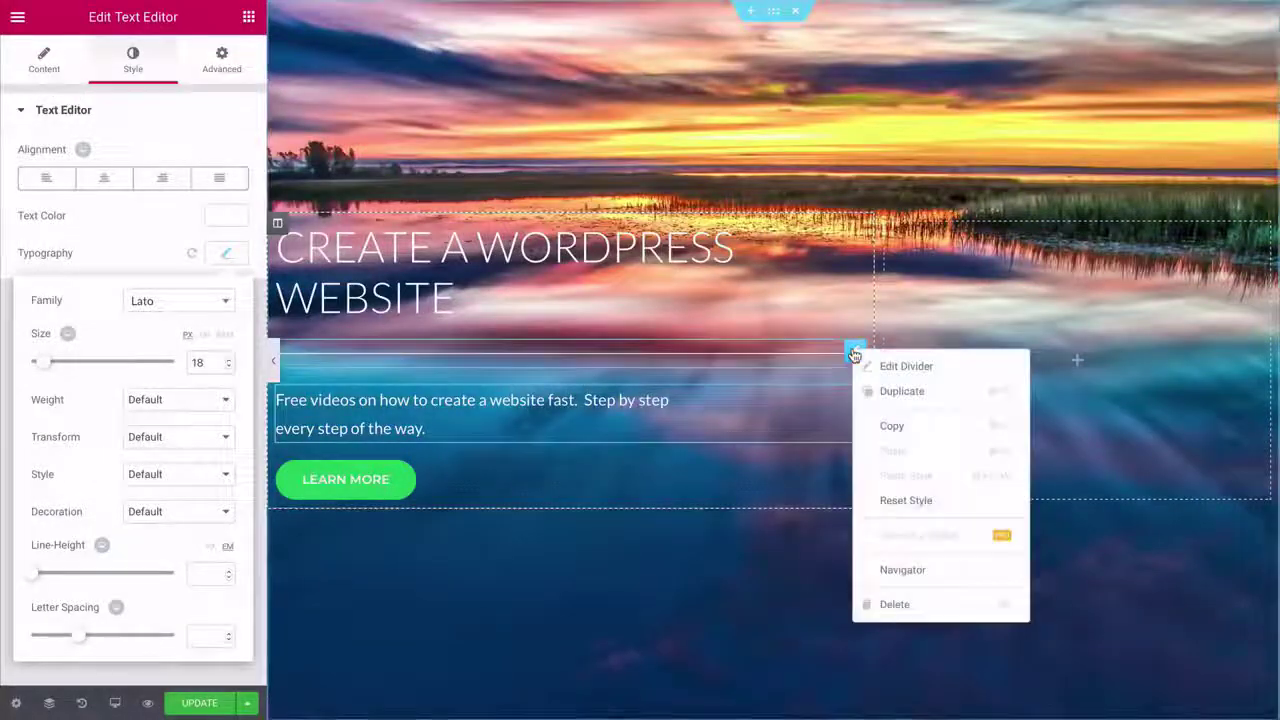
left_click(884, 606)
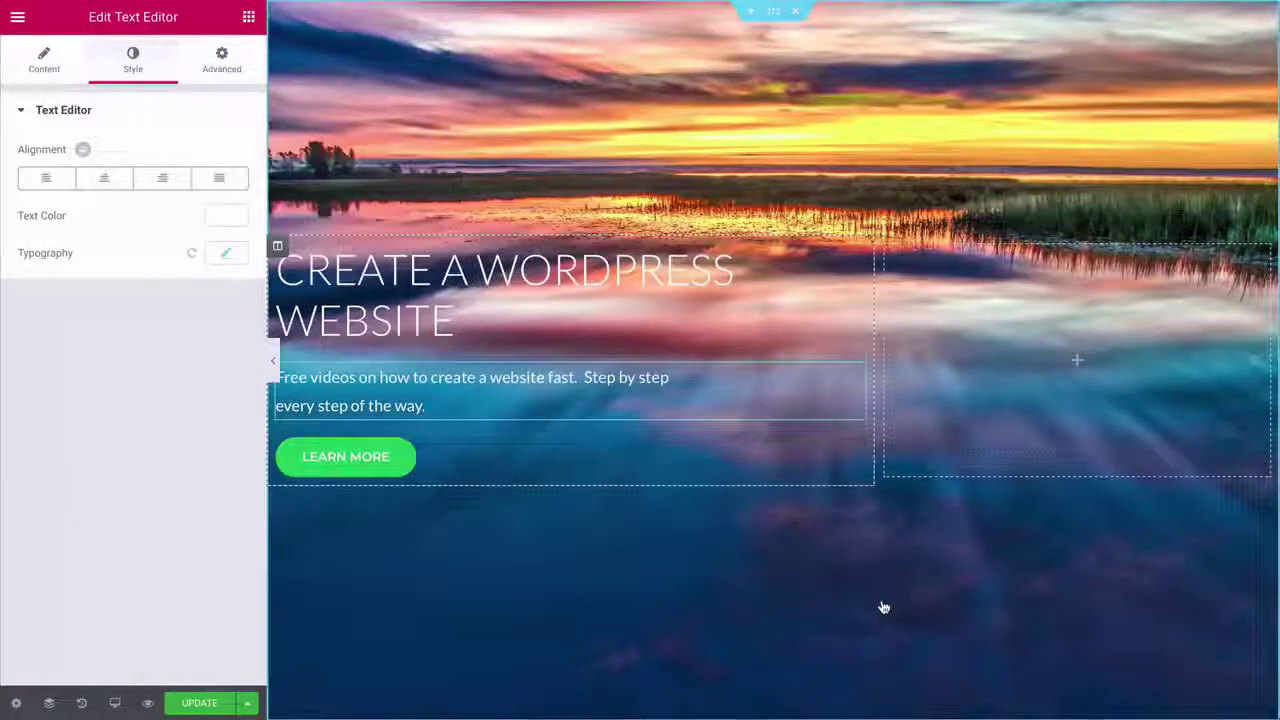
- Select the LEARN MORE button and keep its size at Medium
left_click(326, 474)
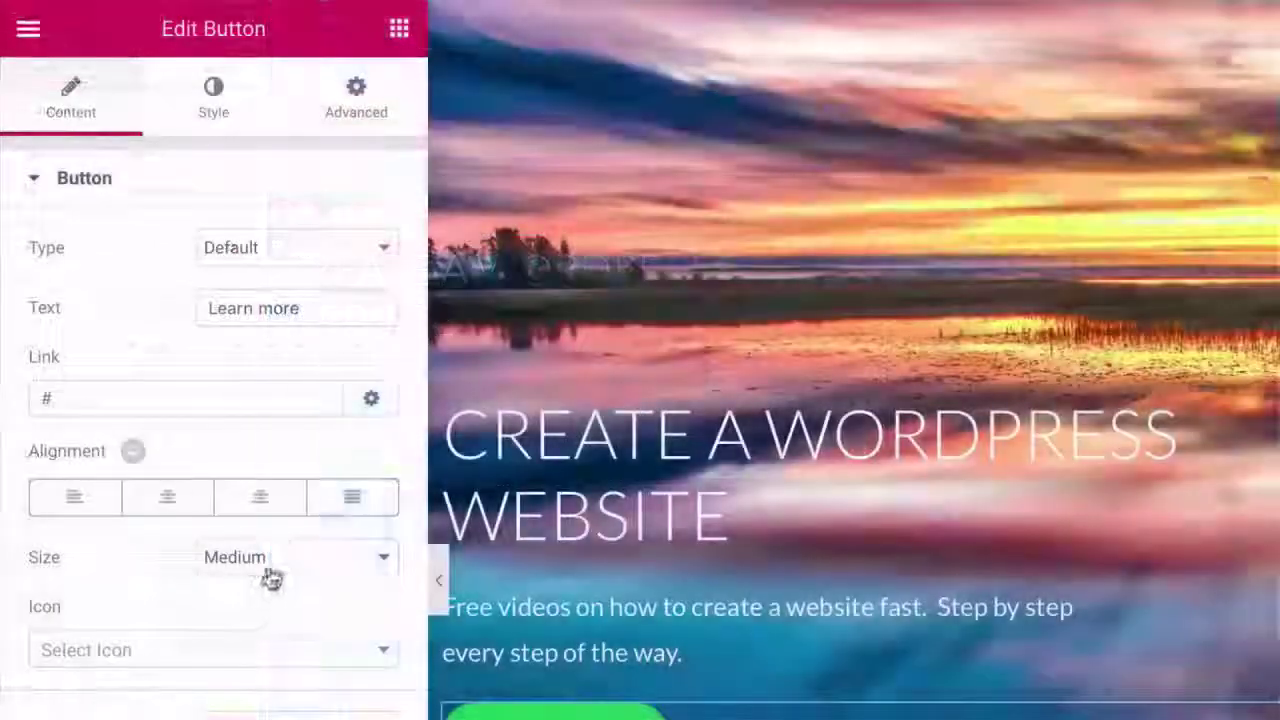
left_click(169, 350)
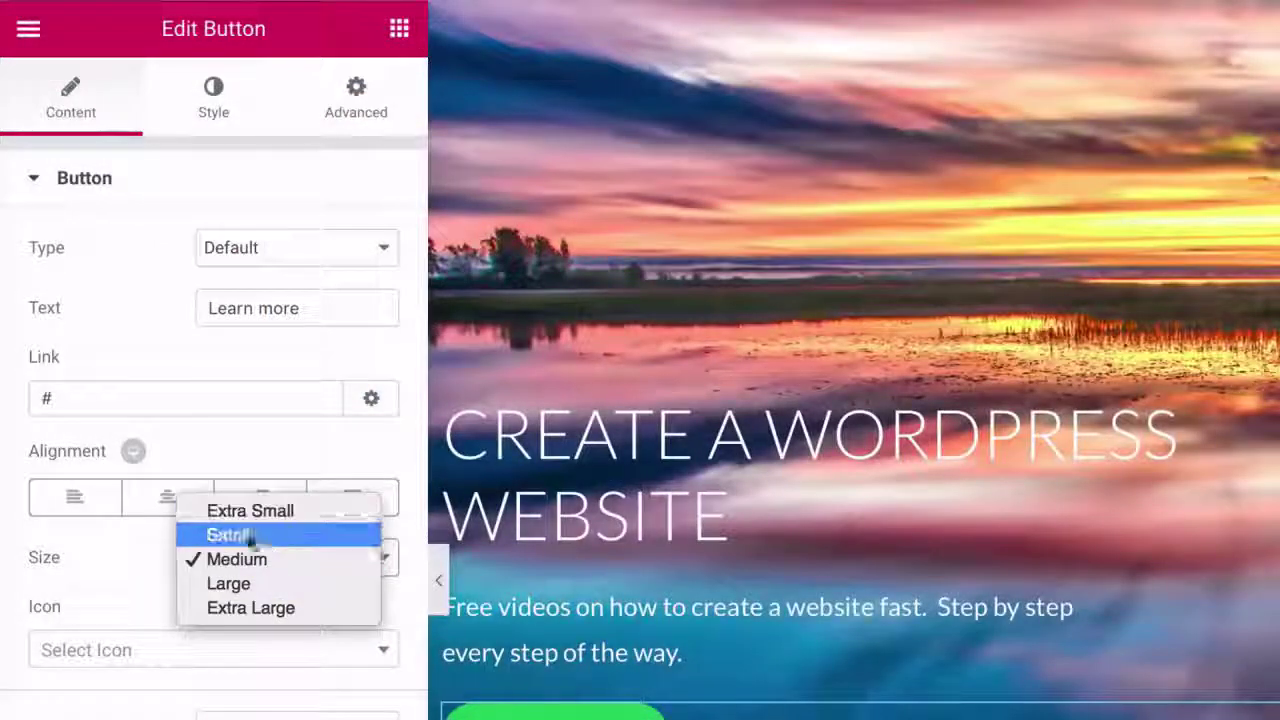
left_click(156, 566)
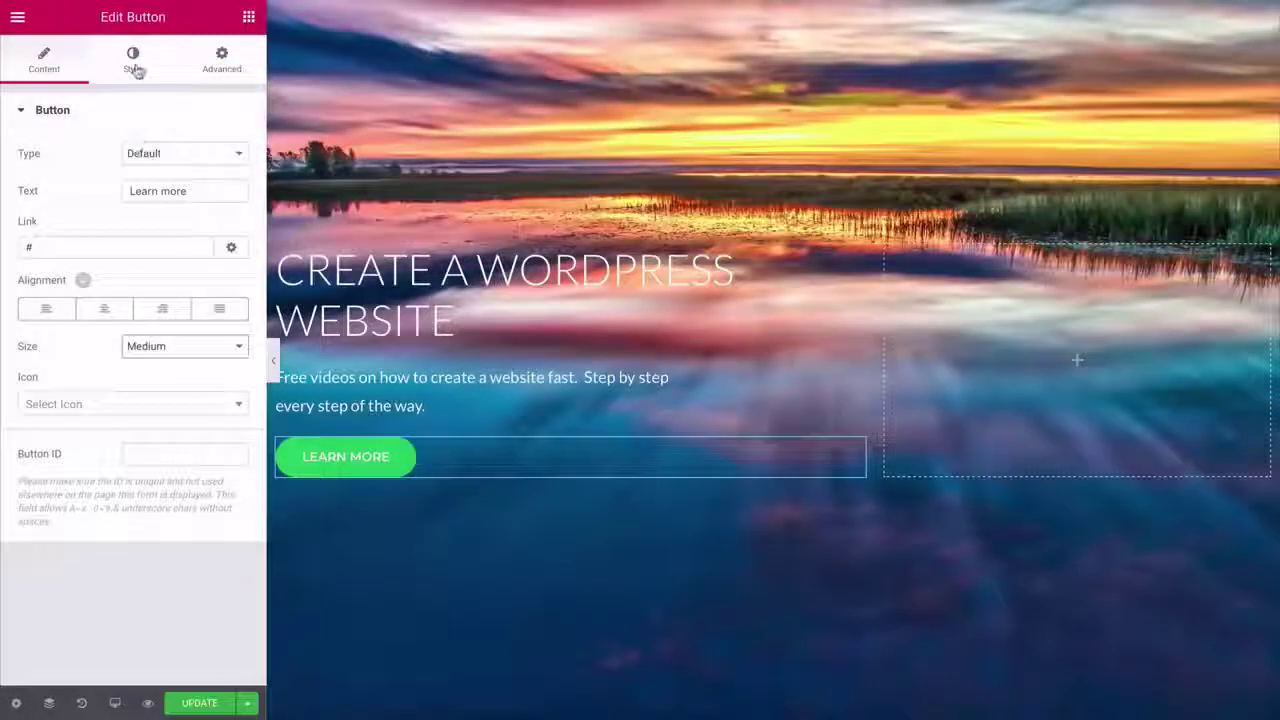
- Change the button background colour to the teal-green #27ddad
left_click(135, 68)
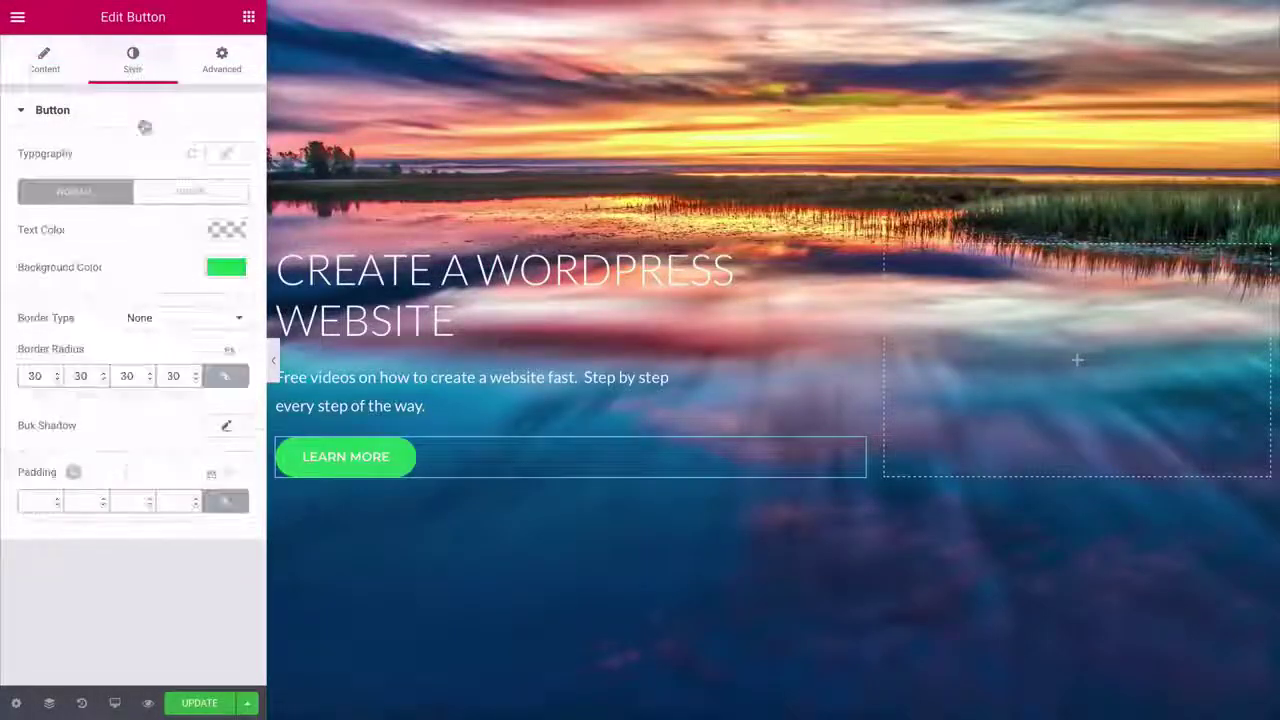
left_click(227, 156)
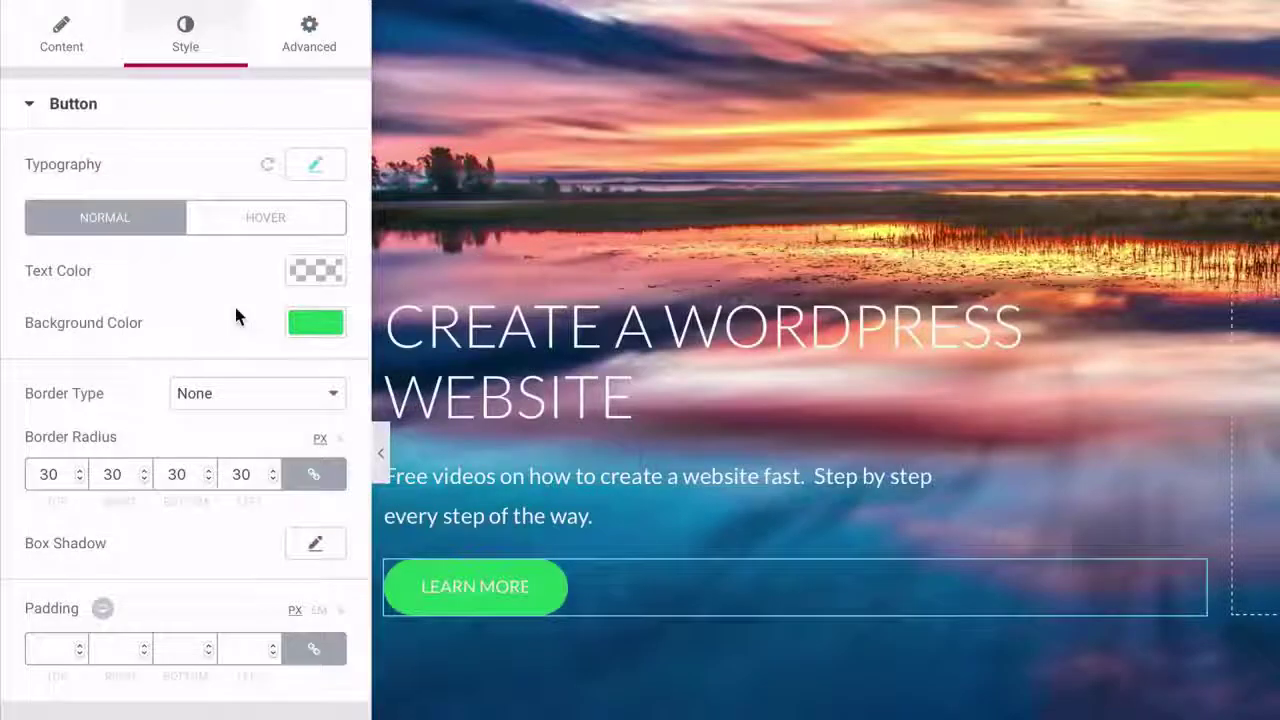
left_click(304, 330)
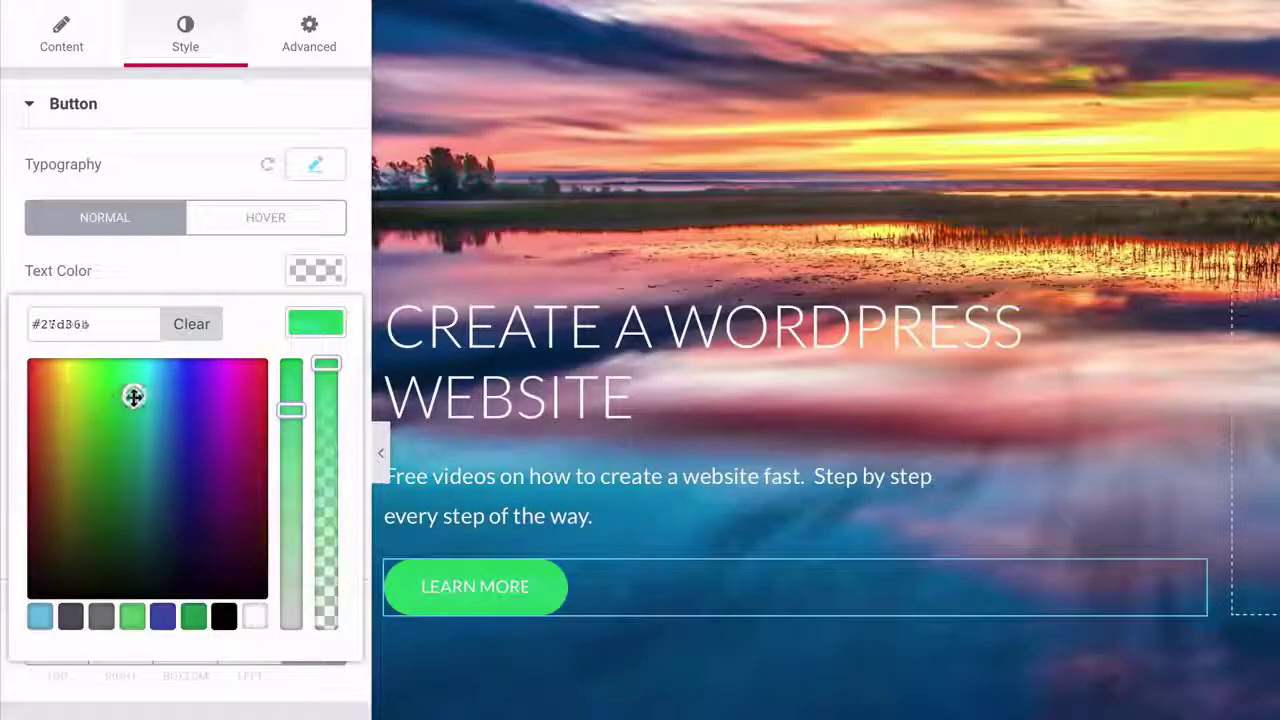
left_click_drag(134, 397, 139, 391)
left_click_drag(96, 322, 36, 324)
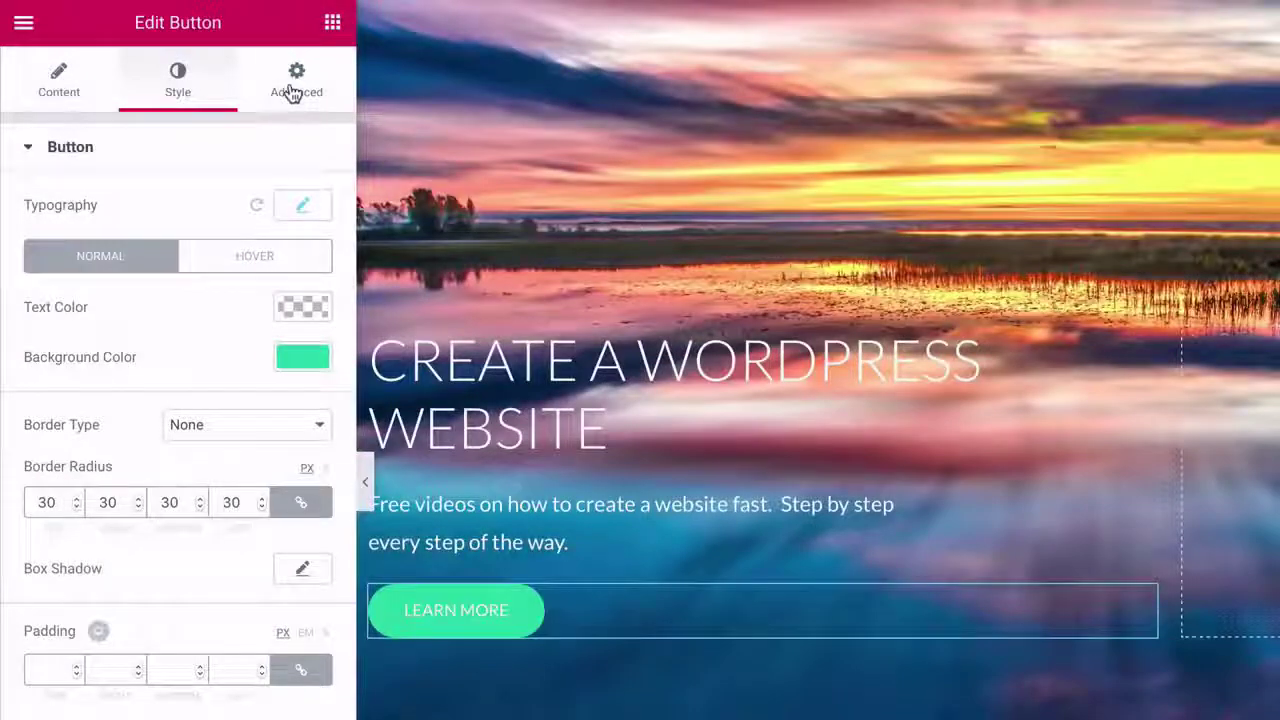
- Give the LEARN MORE button 15 px top padding and set the hero background attachment to Fixed
left_click(293, 93)
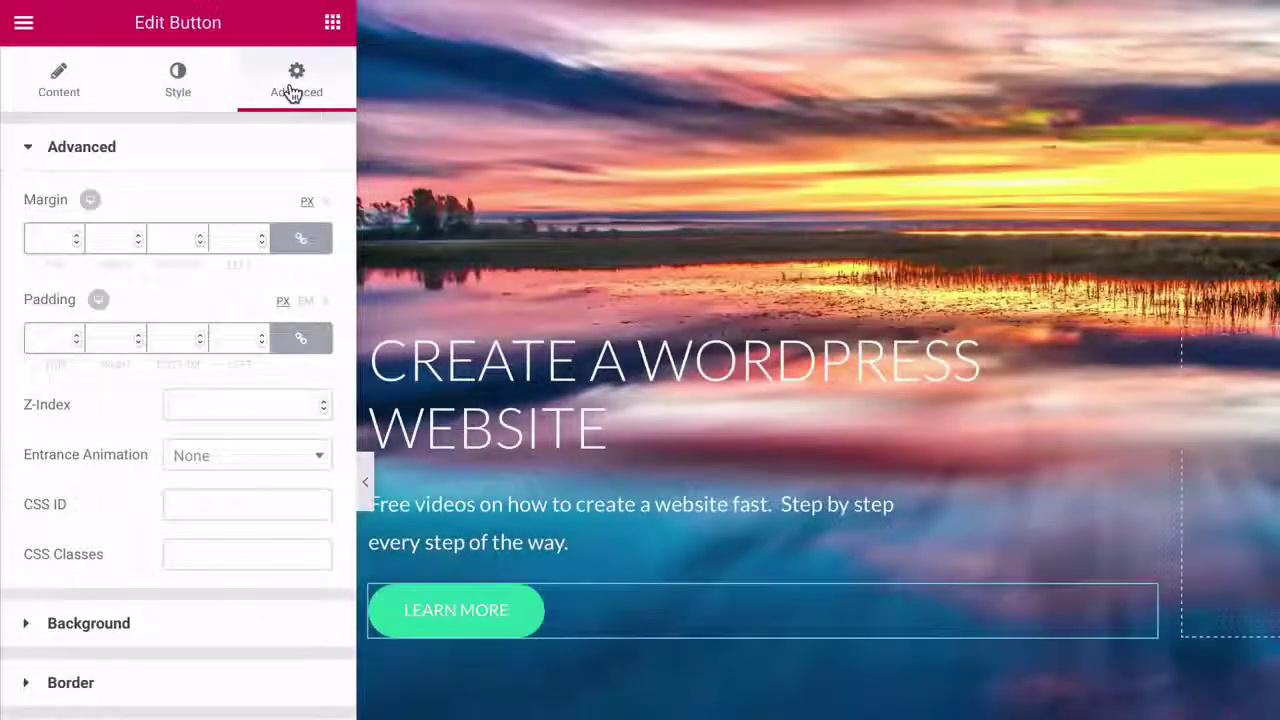
left_click(303, 340)
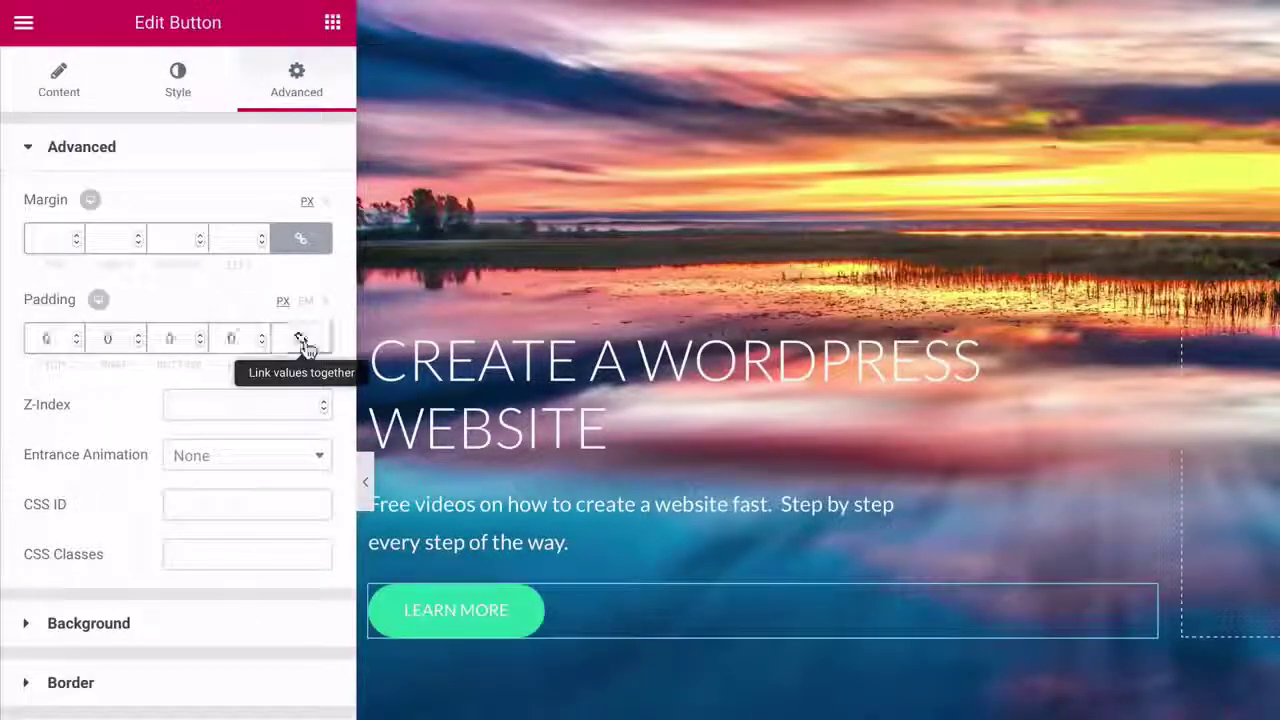
left_click(76, 336)
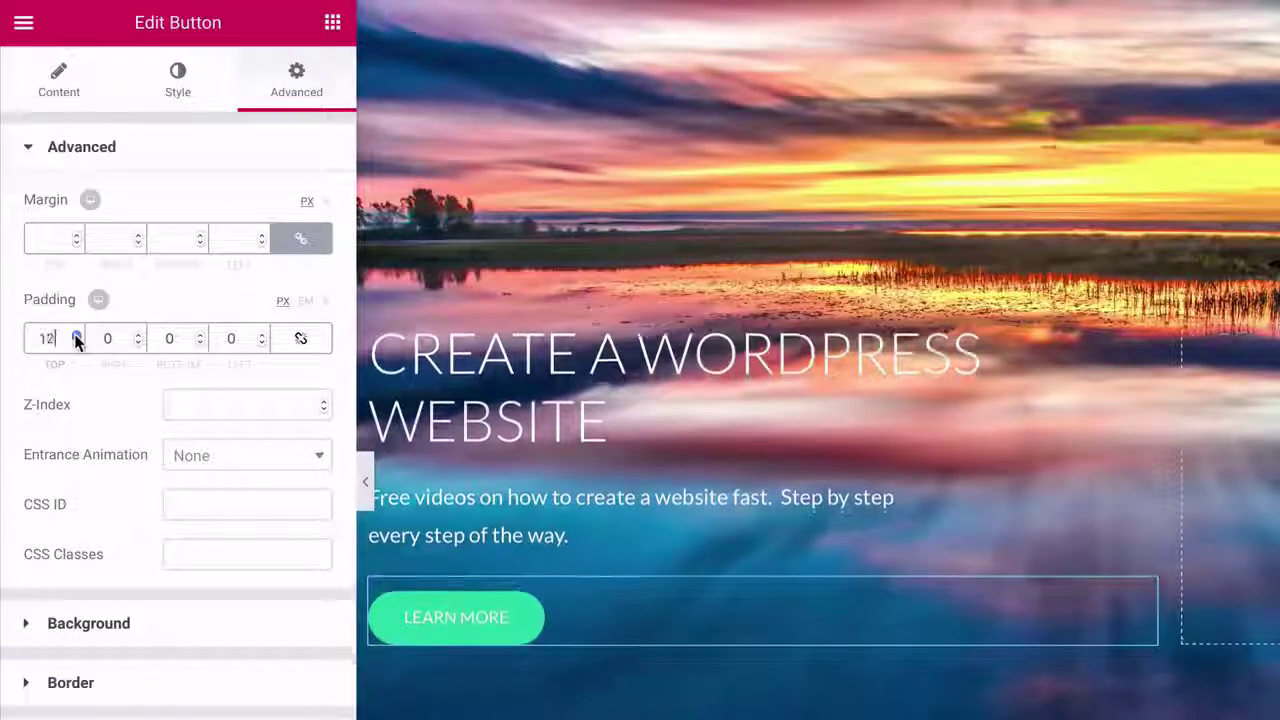
left_click(76, 336)
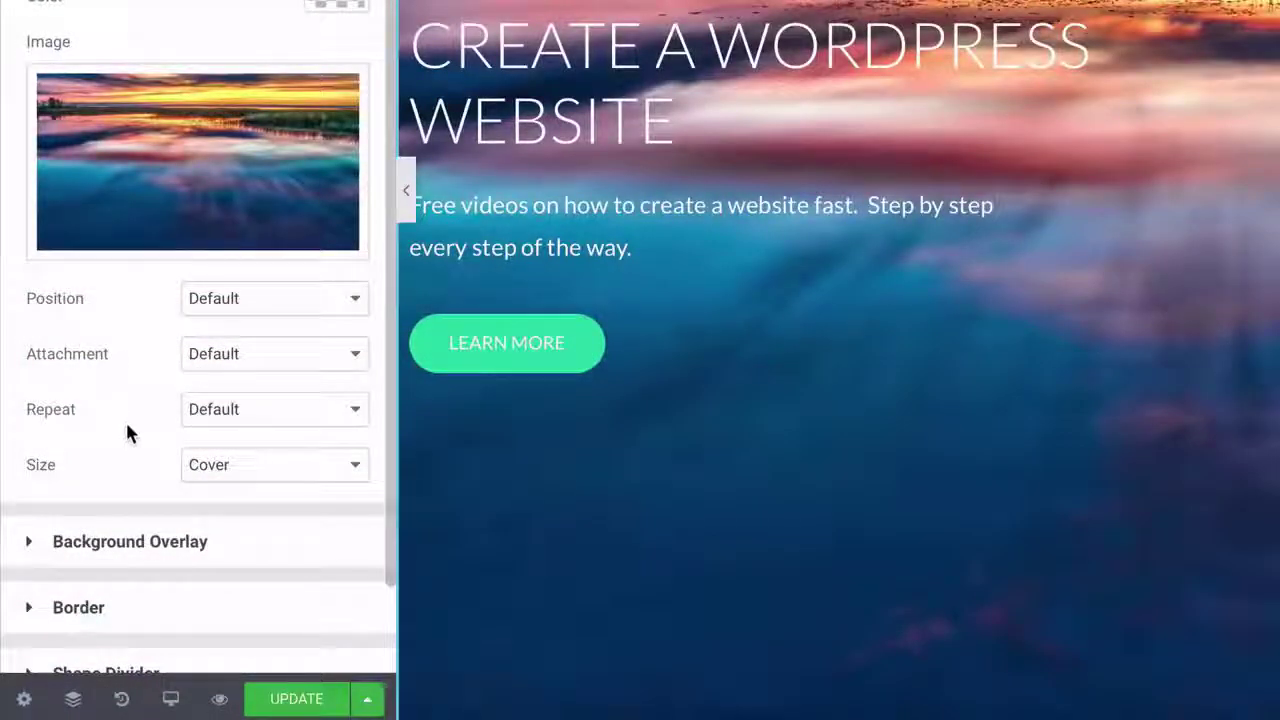
left_click(249, 360)
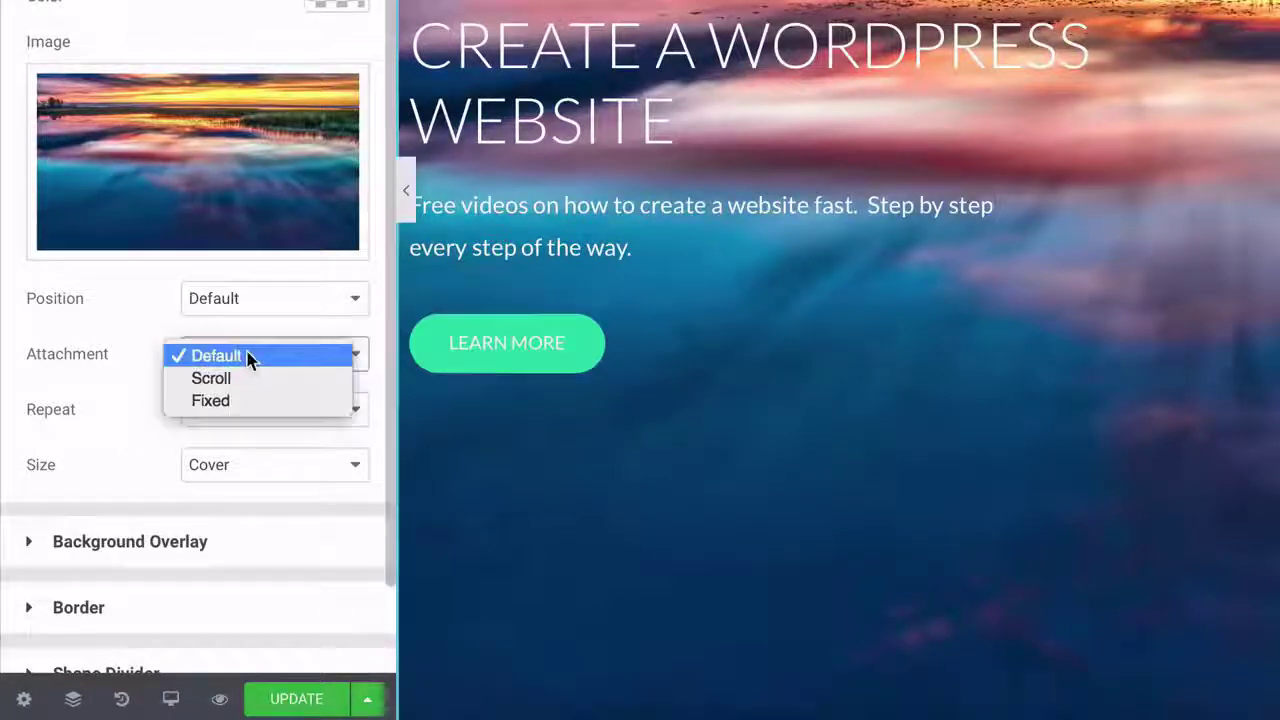
left_click(224, 402)
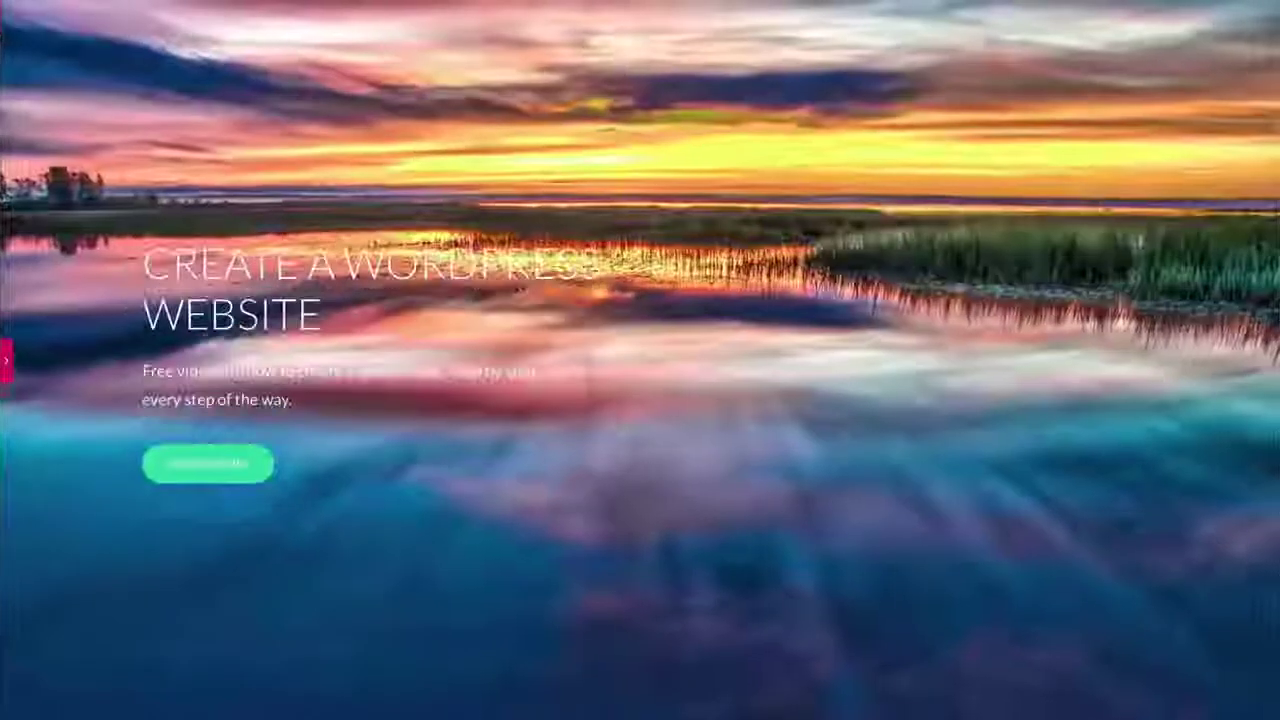
- Scroll the page preview from the hero down to Work Portfolio, checking the fixed sunset background
scroll(640, 360, "down", 3)
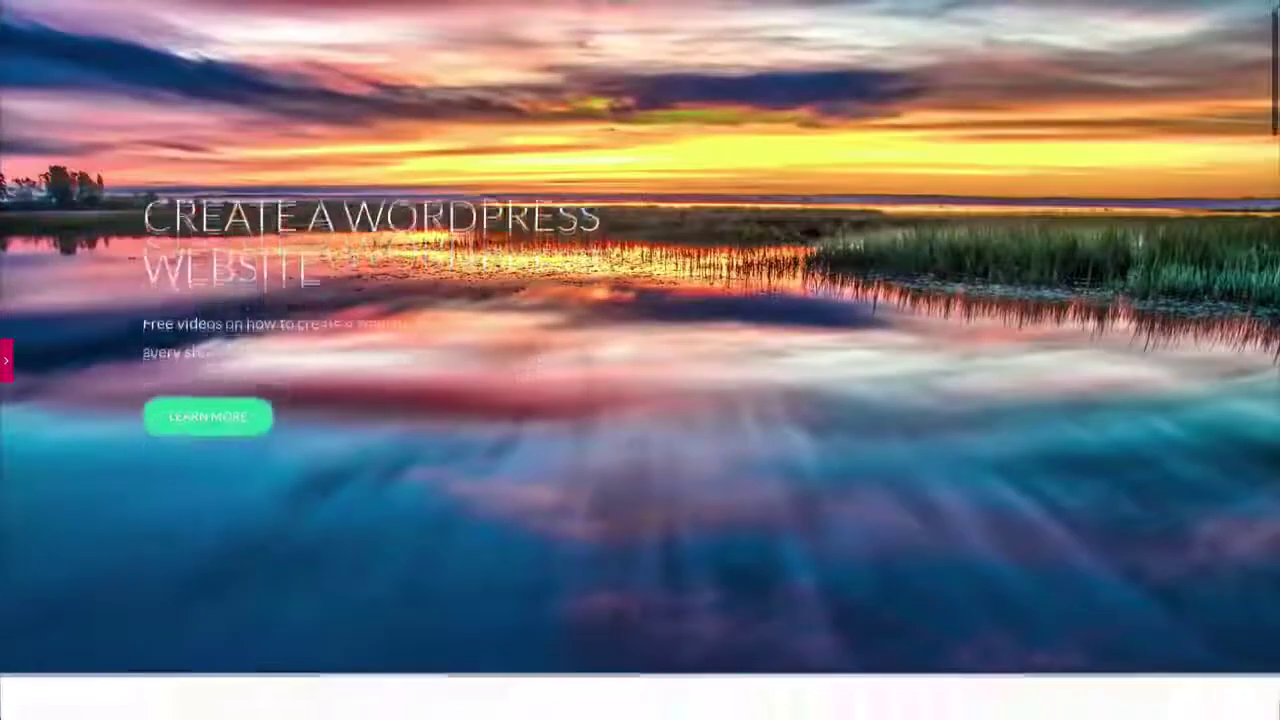
scroll(640, 360, "up", 3)
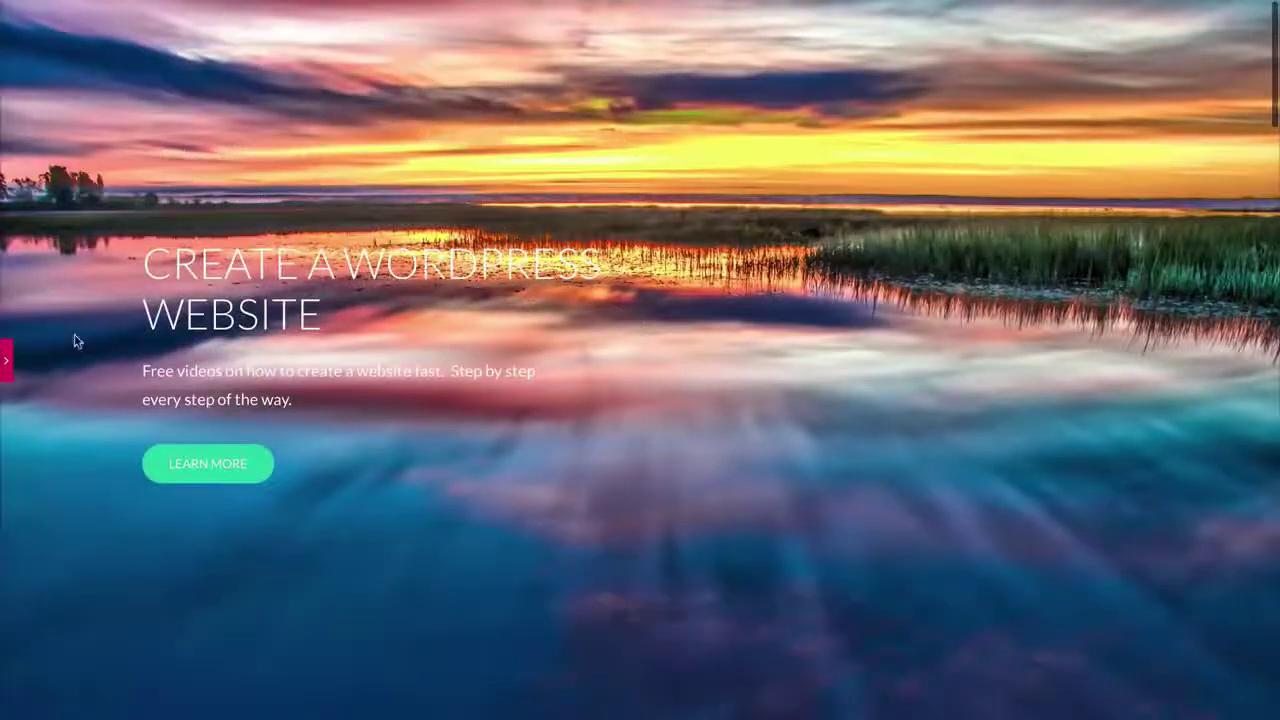
scroll(76, 342, "down", 4)
scroll(76, 342, "down", 5)
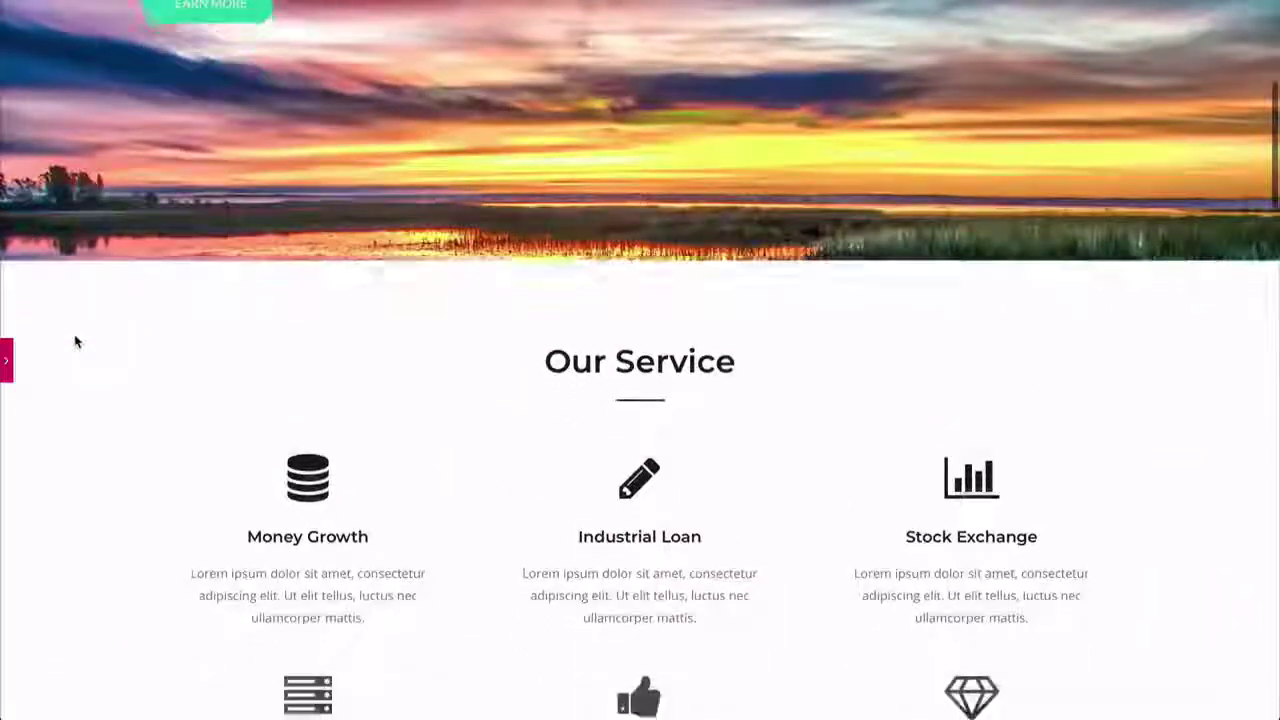
scroll(75, 342, "down", 6)
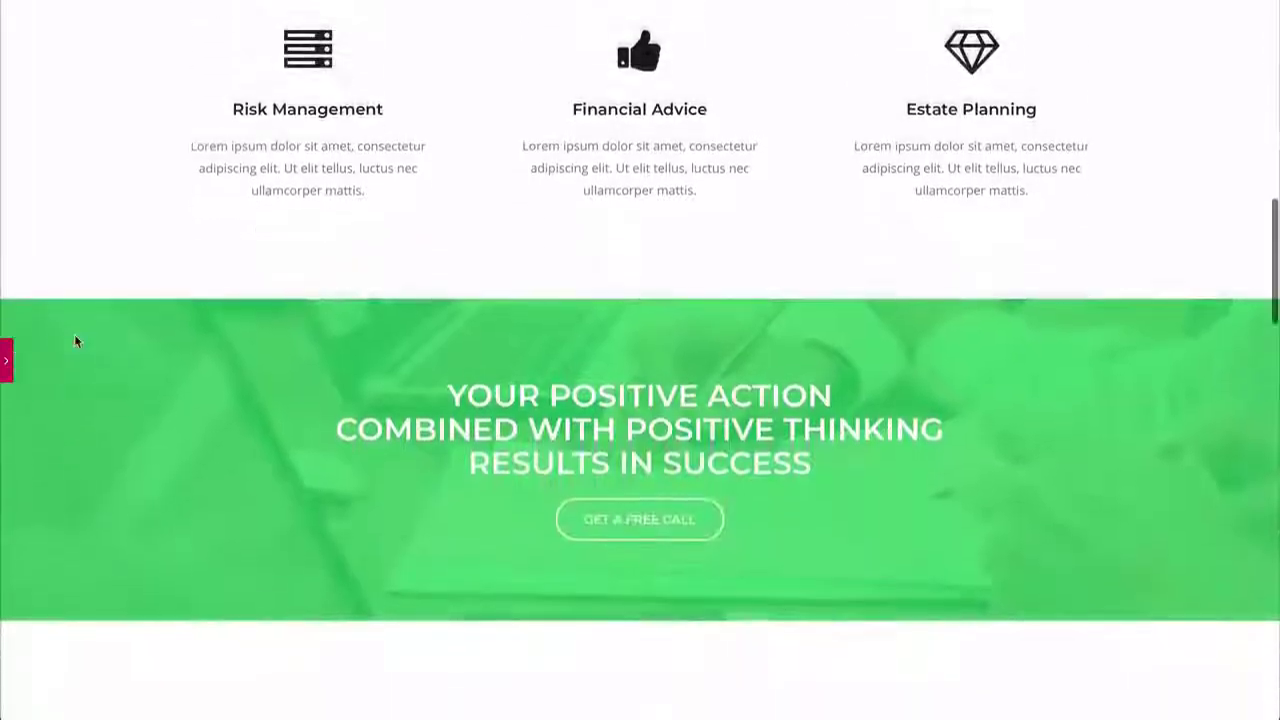
scroll(75, 342, "down", 4)
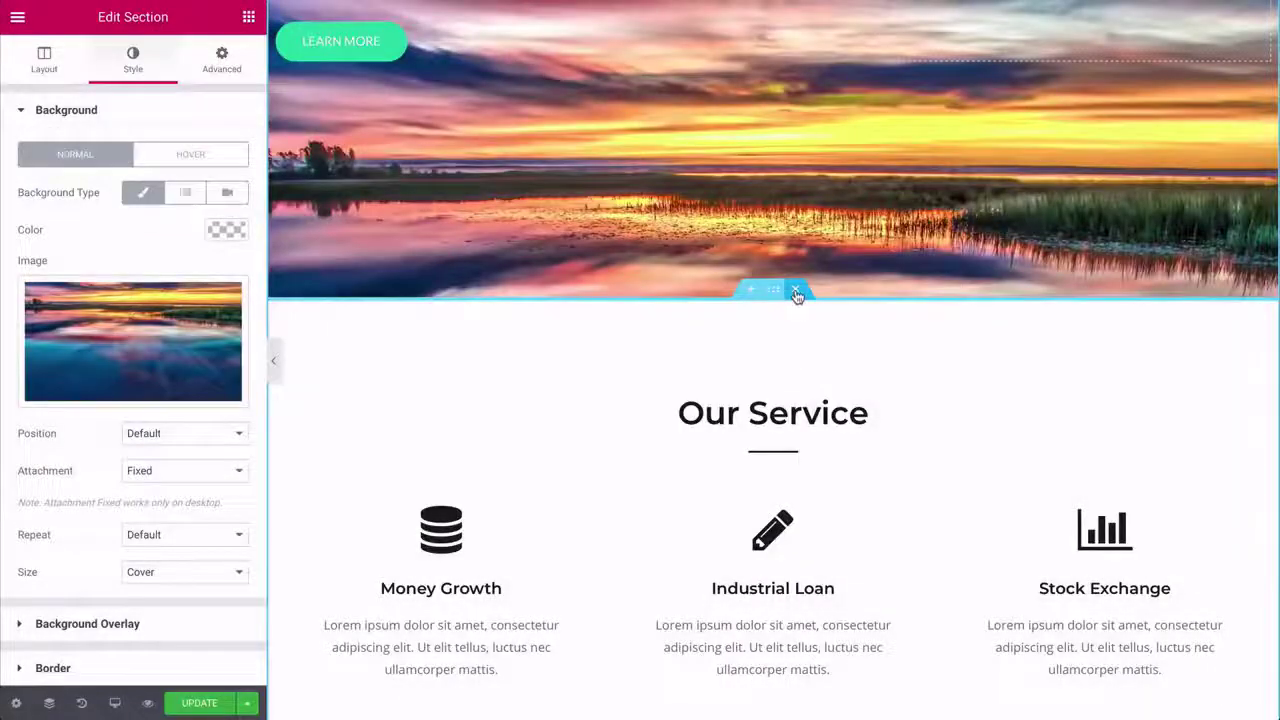
- Delete the Our Service, green slogan, testimonial, Perfect Plan and Drop us a Mail sections
left_click(796, 292)
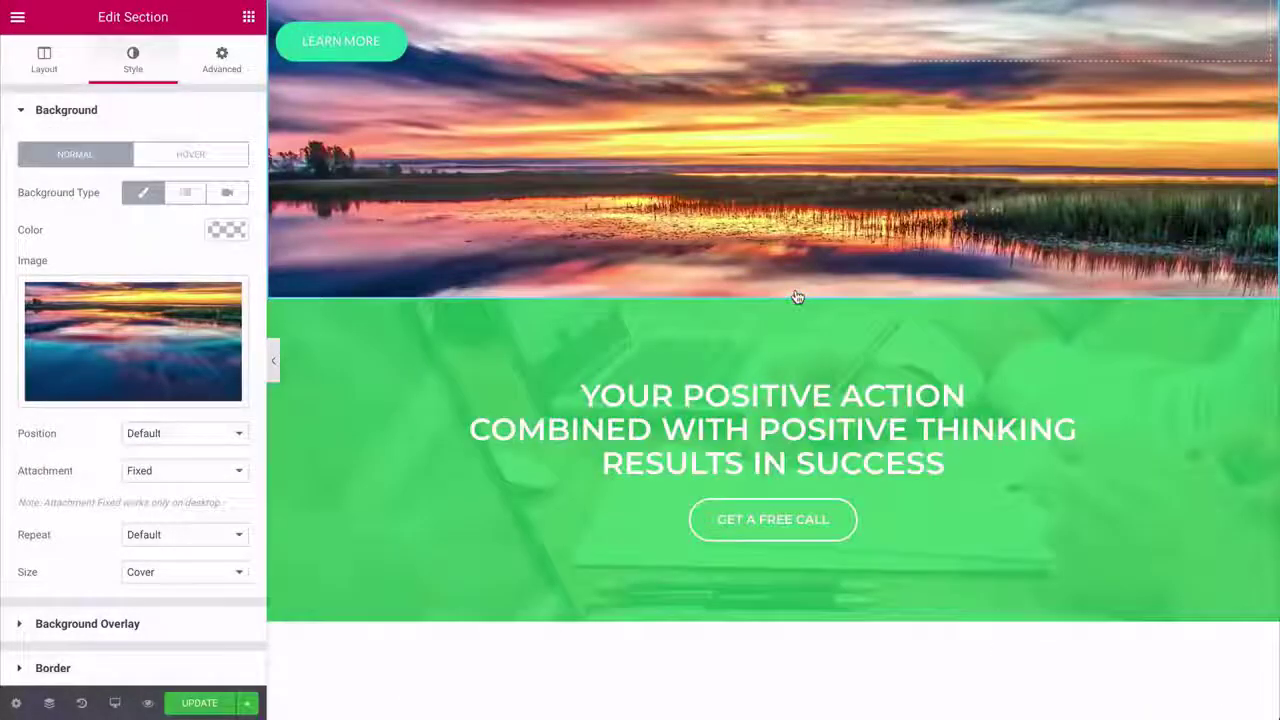
left_click(796, 290)
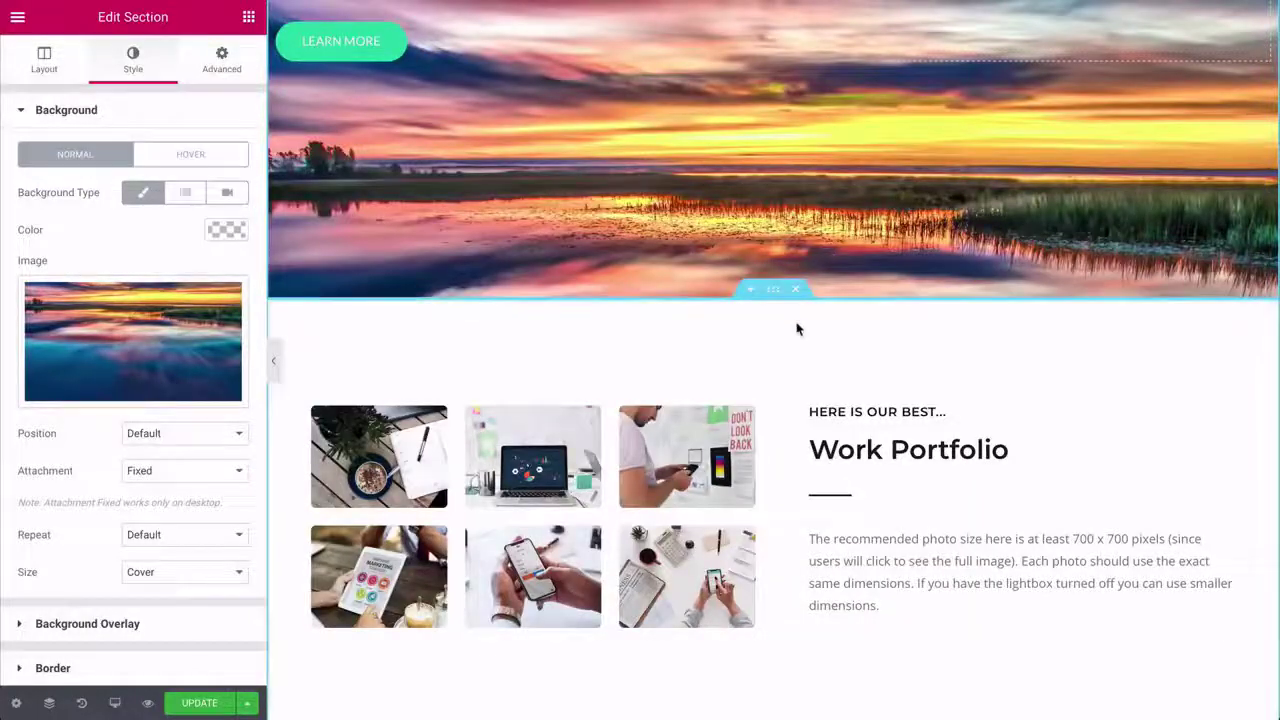
scroll(797, 327, "down", 1)
scroll(798, 328, "down", 5)
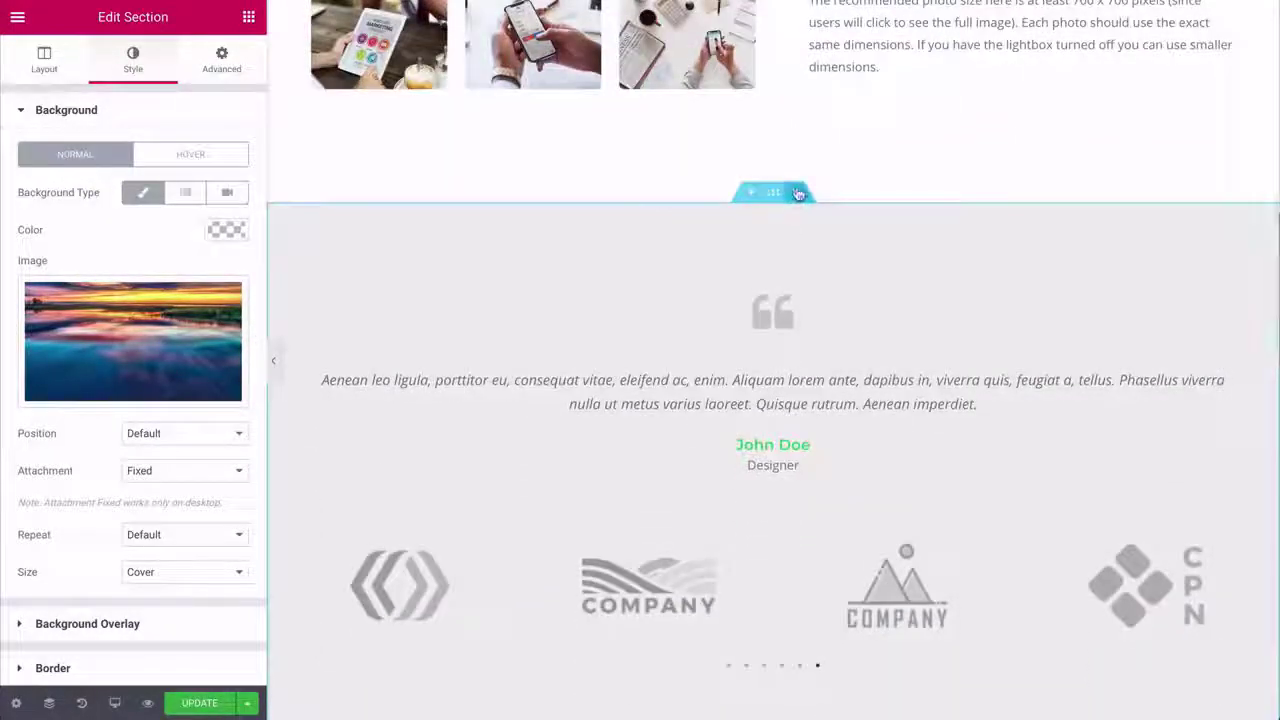
left_click(800, 193)
left_click(799, 194)
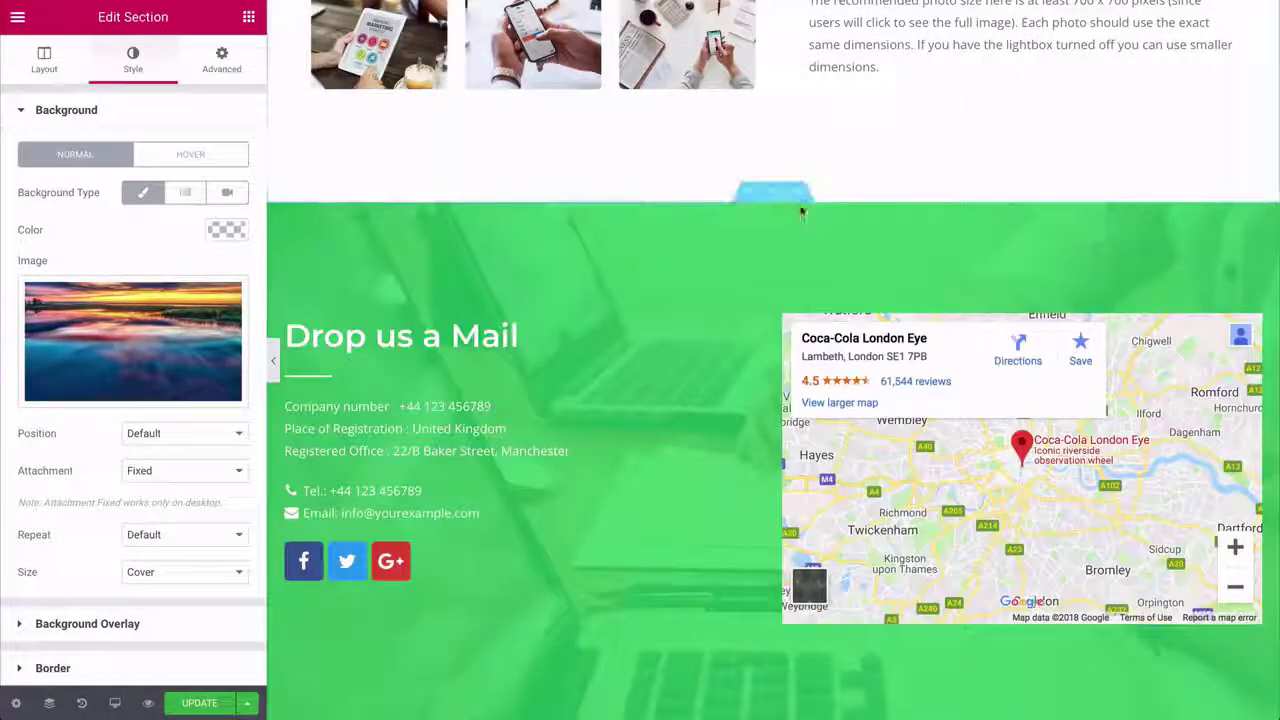
left_click(800, 196)
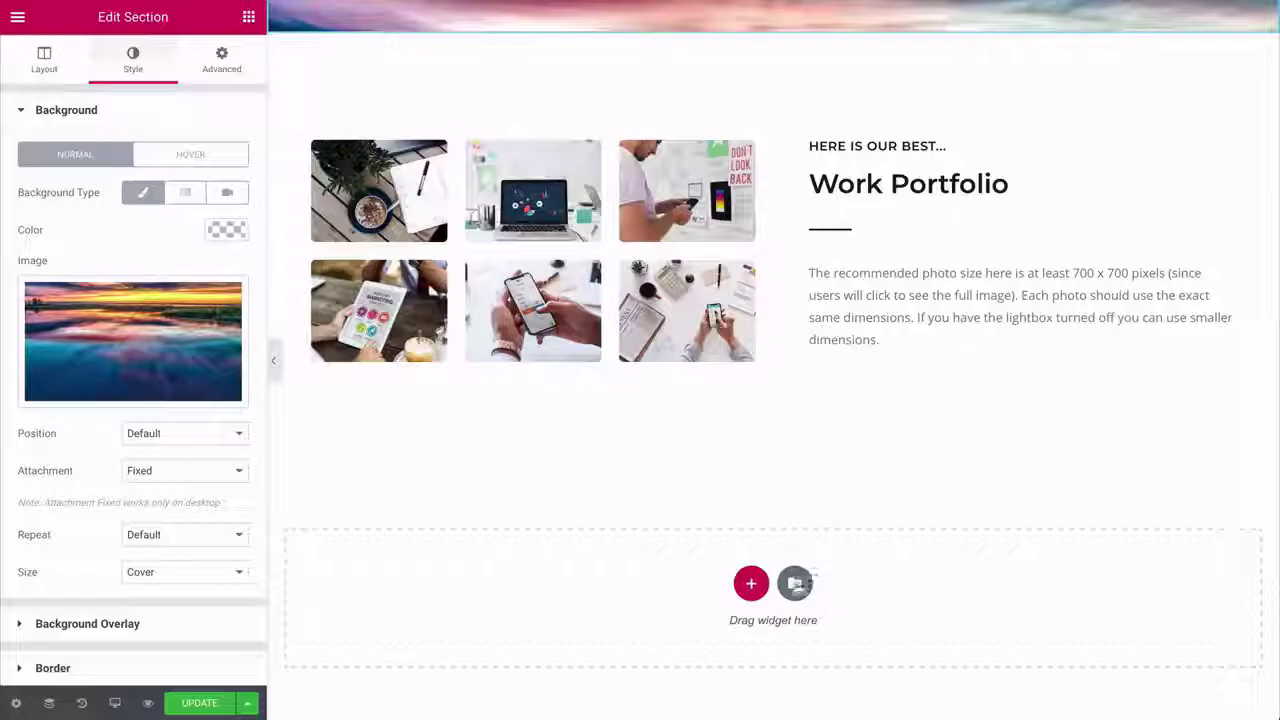
- Insert the saved Nutritionist > Recipes template, including its document settings
left_click(796, 584)
left_click(726, 58)
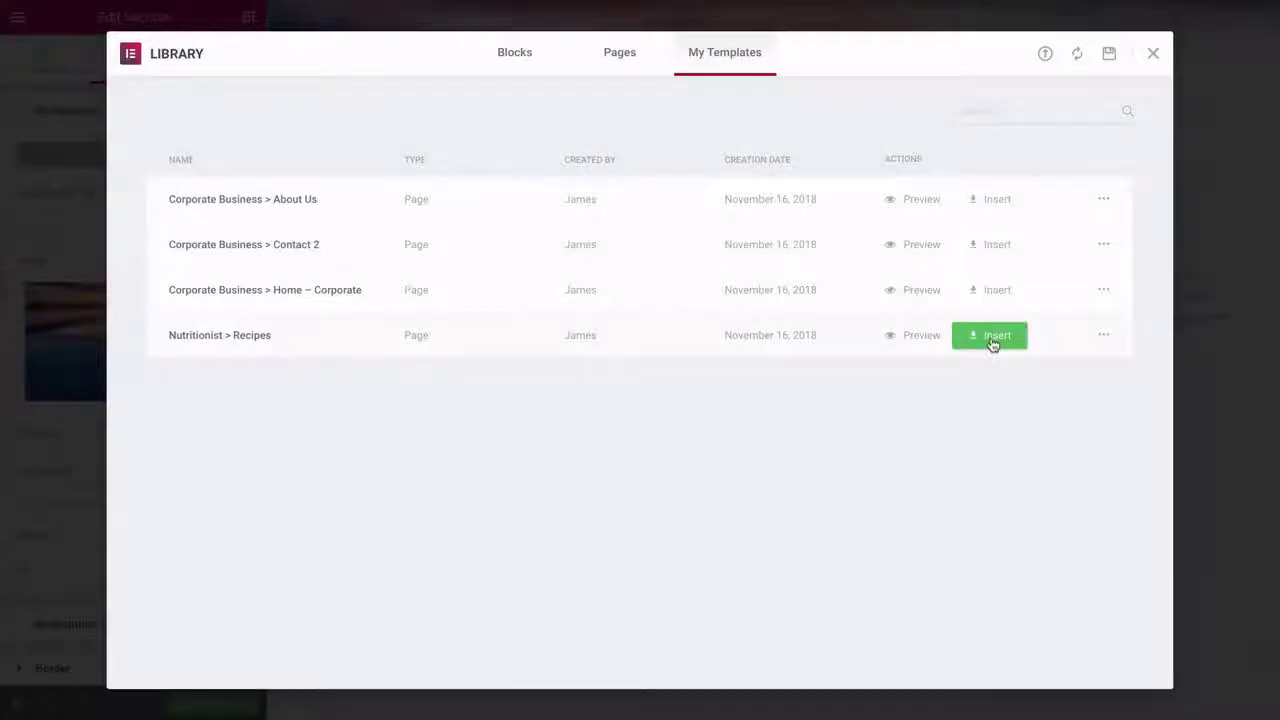
left_click(993, 343)
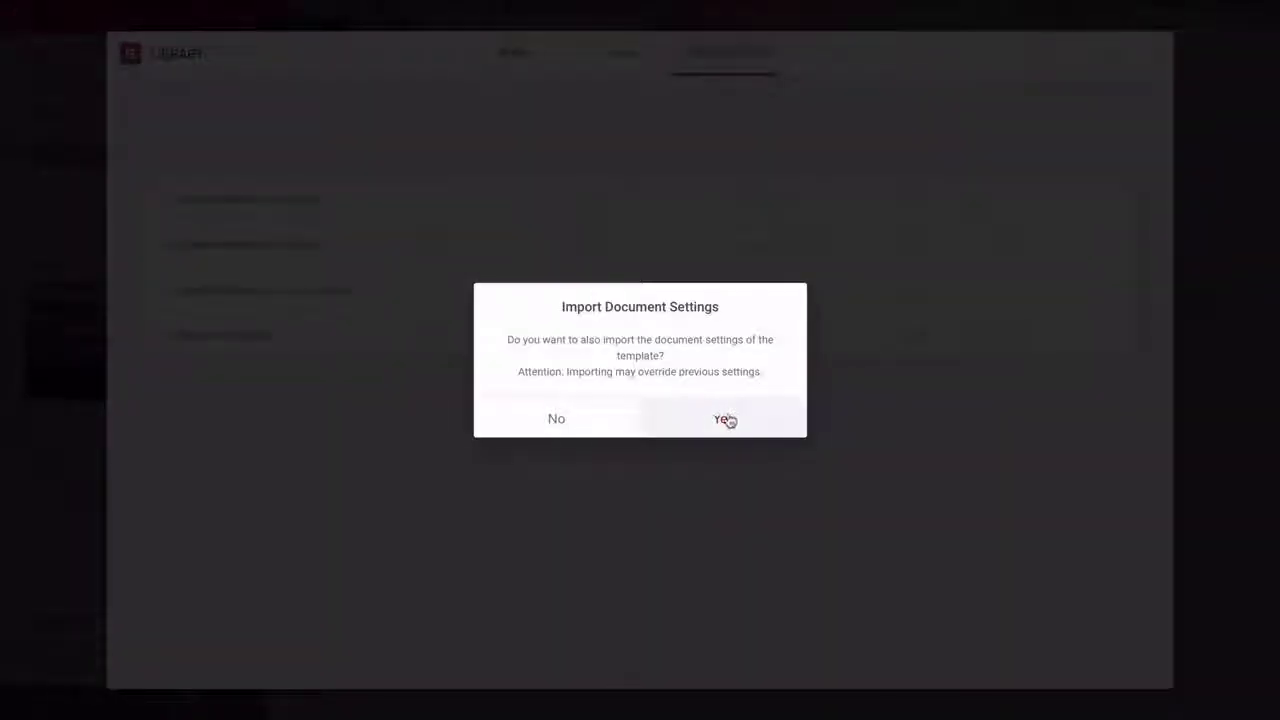
left_click(727, 421)
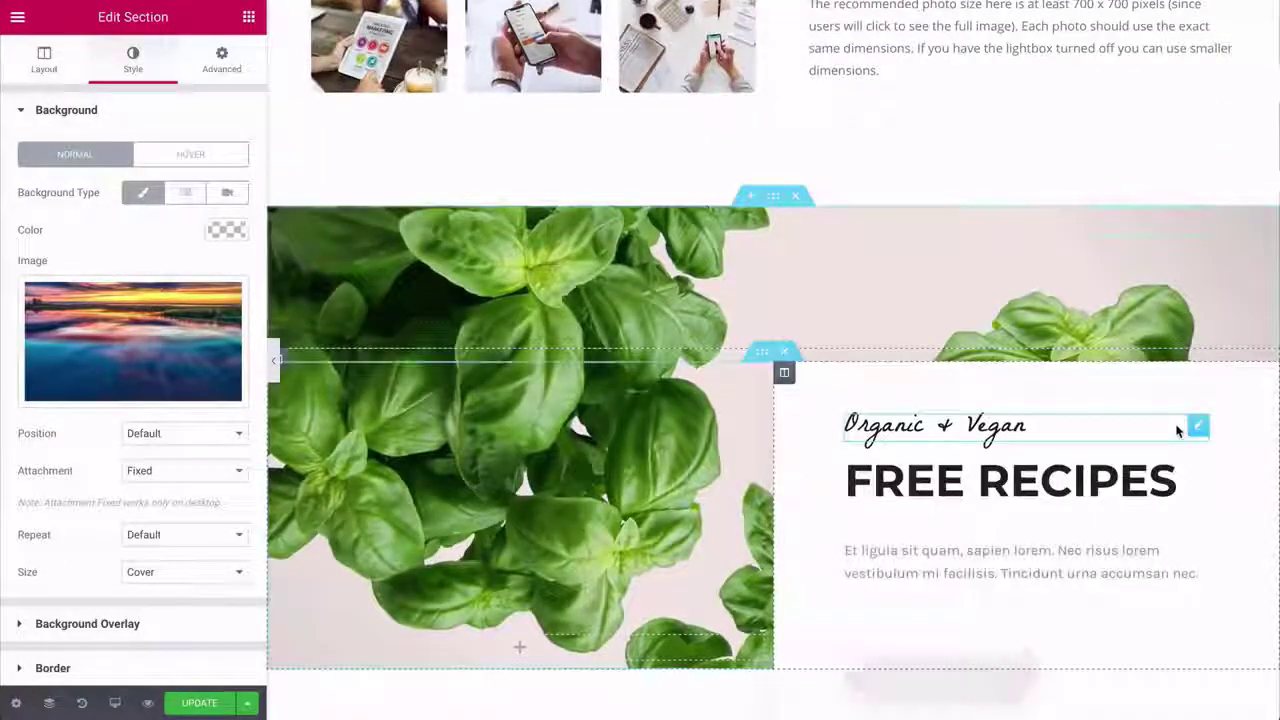
- Scroll down to the inserted recipe sections and delete the FREE RECIPES section
scroll(1177, 430, "down", 3)
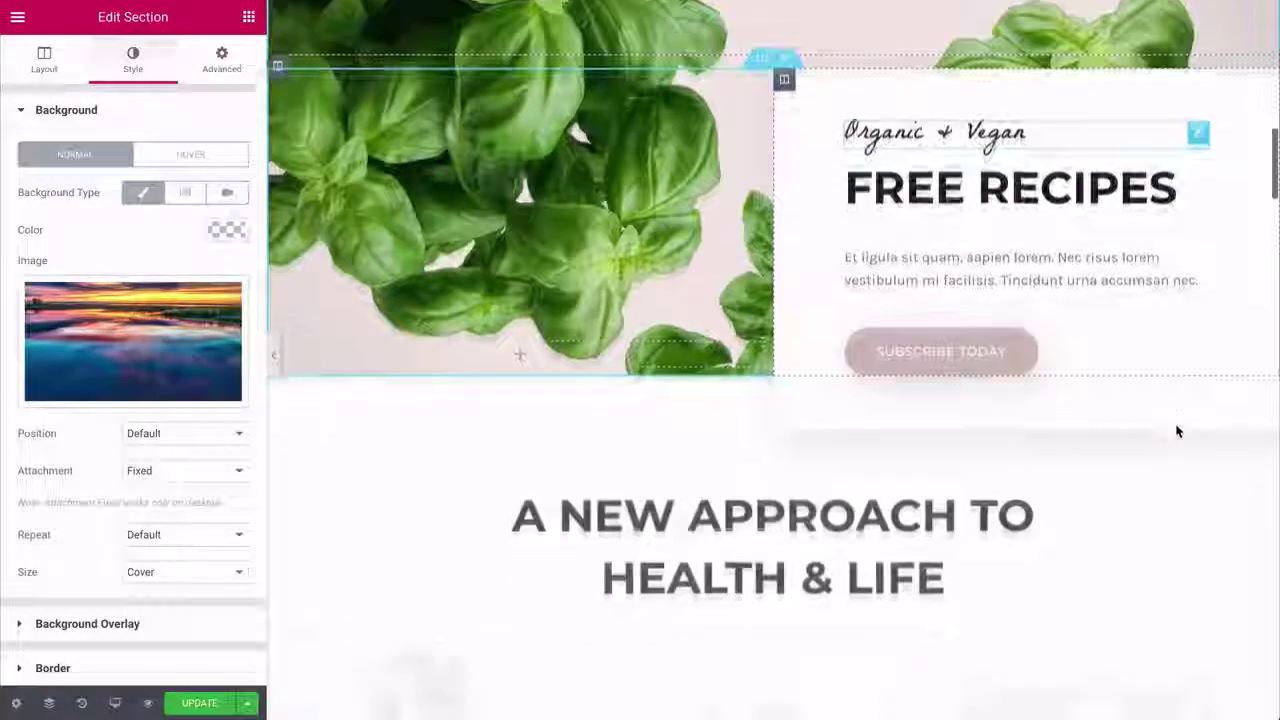
scroll(1177, 430, "down", 4)
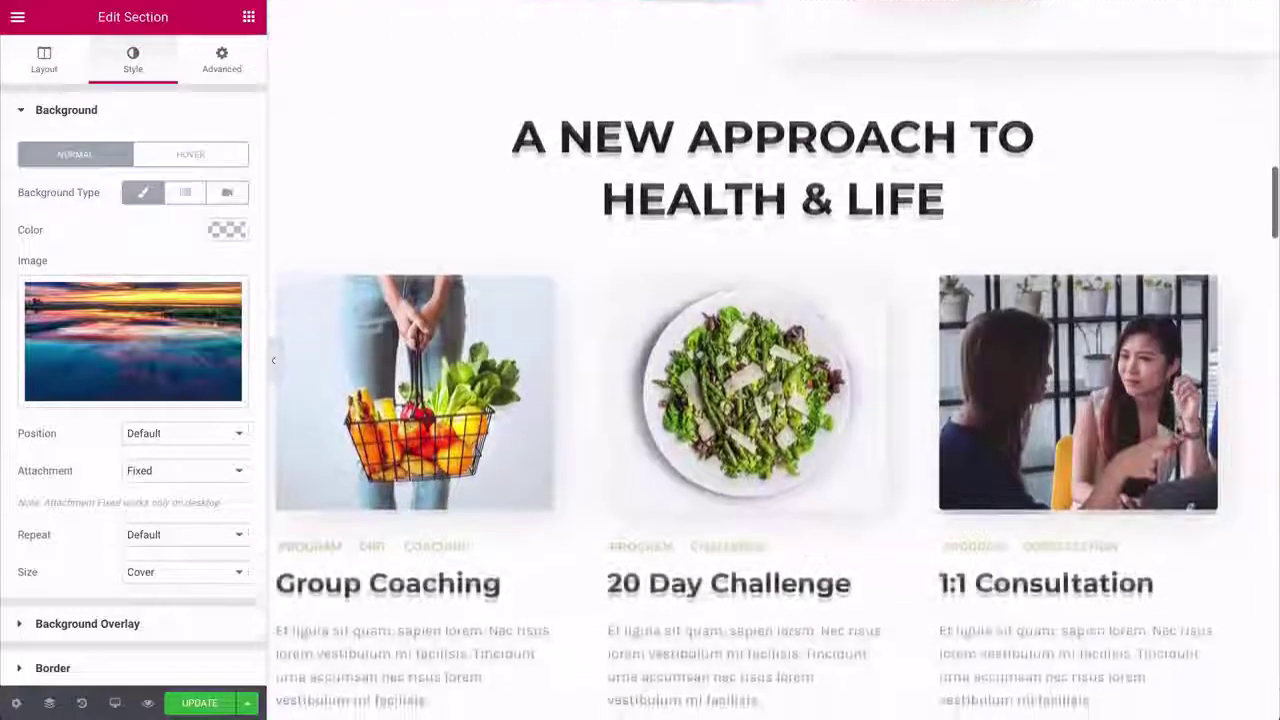
scroll(1177, 430, "down", 6)
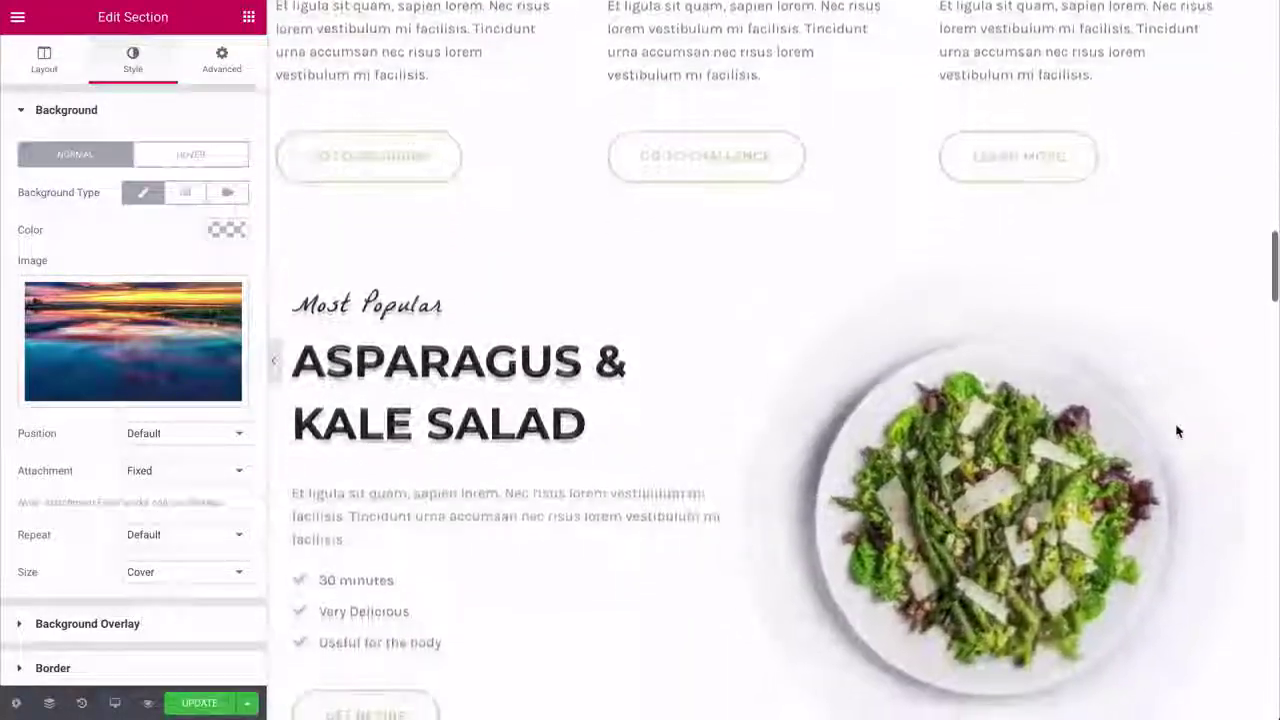
scroll(1177, 430, "down", 5)
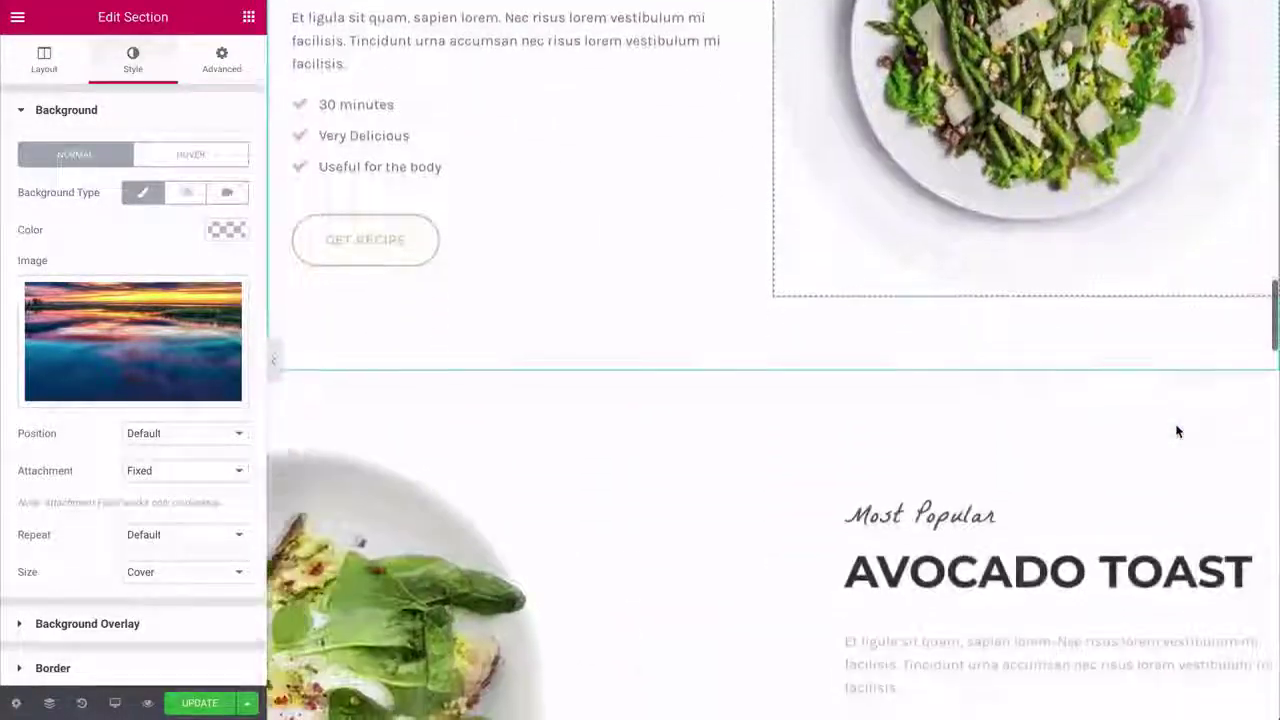
scroll(1177, 430, "down", 10)
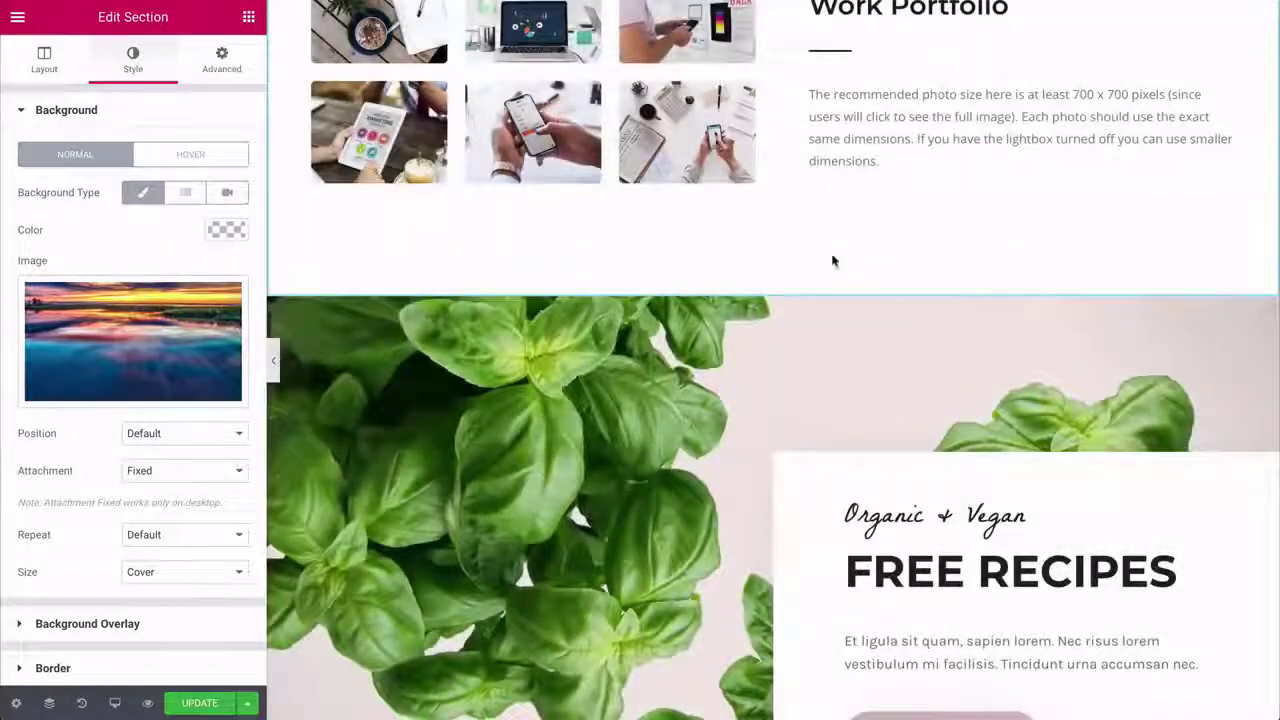
left_click(798, 291)
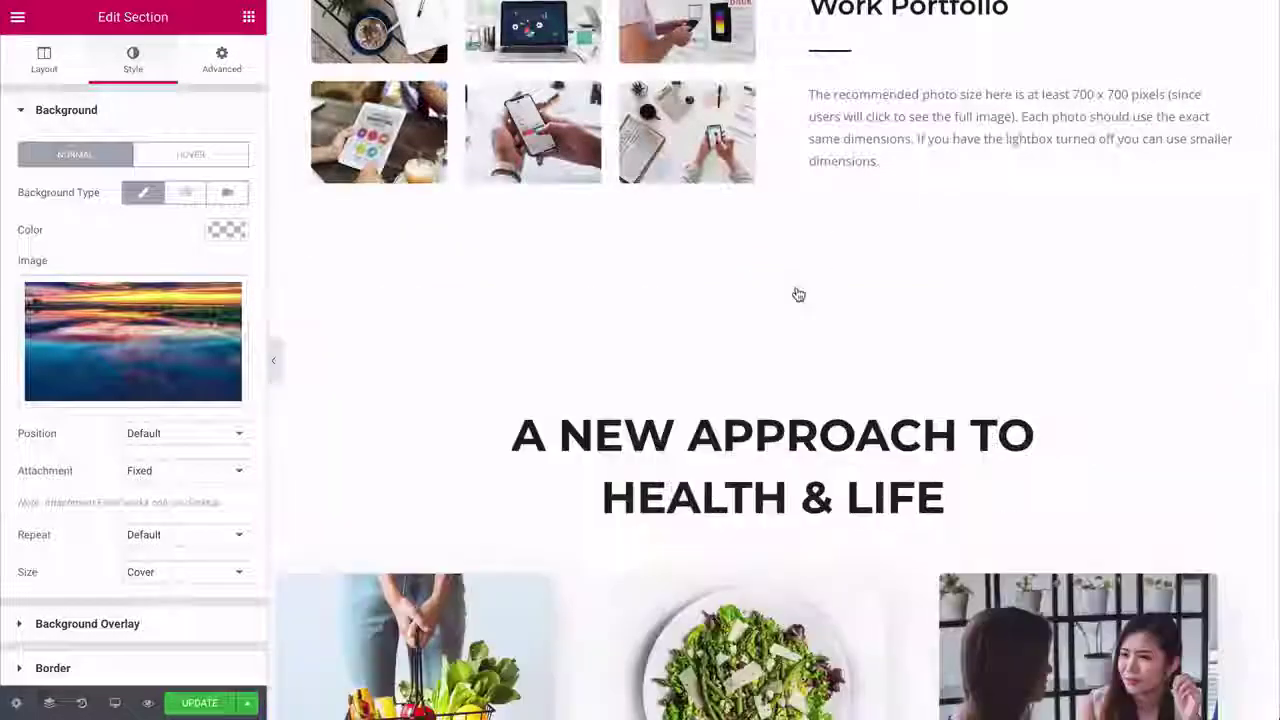
left_click(800, 291)
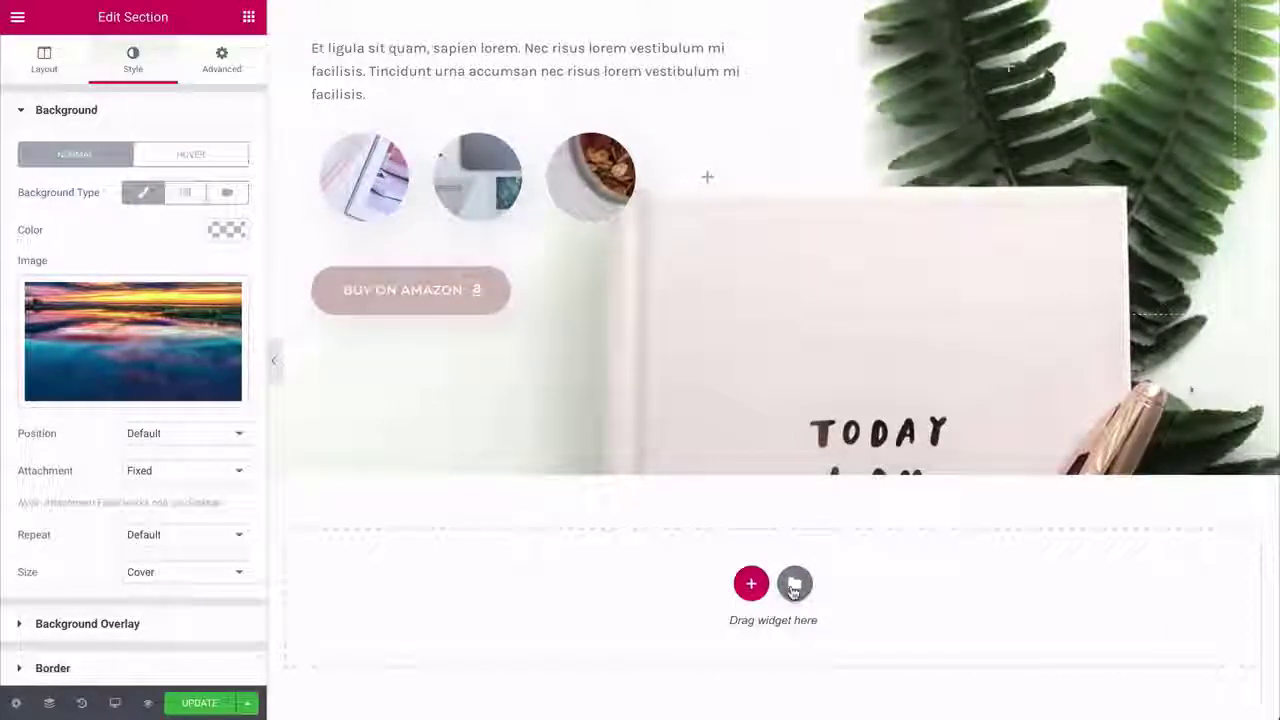
- Insert the One Page – Architect Office page template from the library's Pages list
left_click(794, 584)
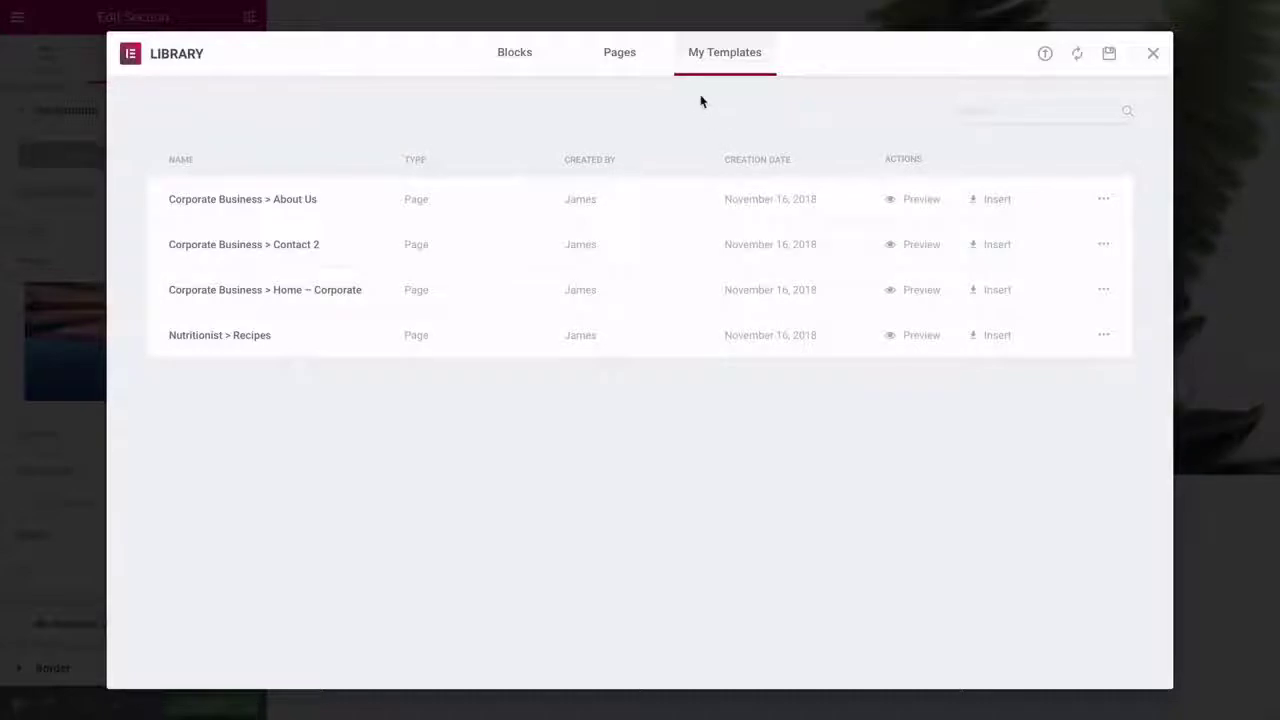
left_click(624, 56)
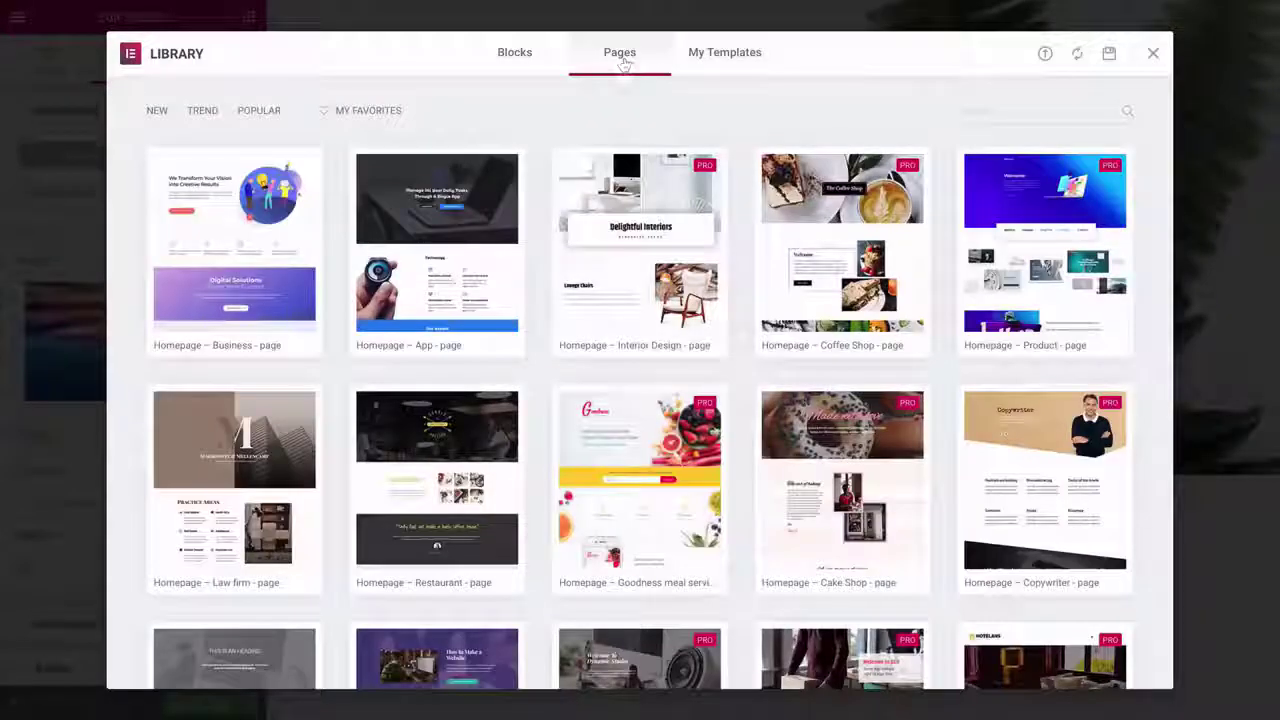
scroll(640, 385, "down", 3)
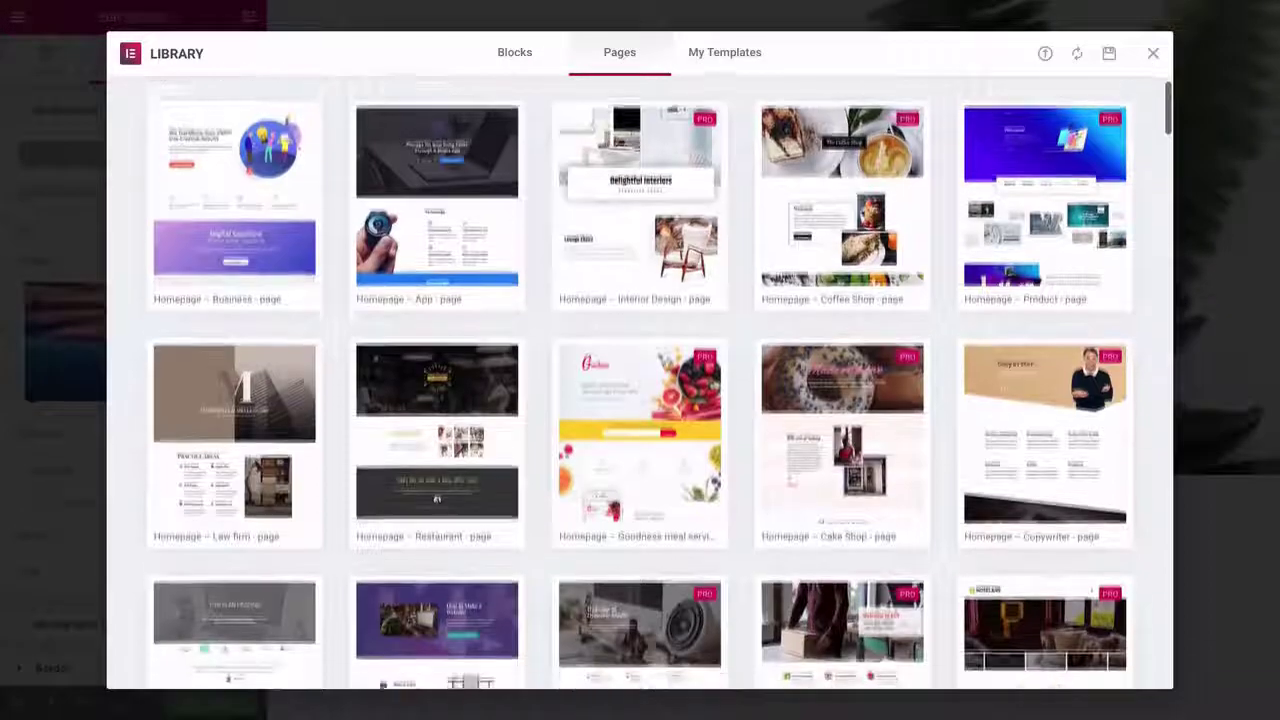
scroll(640, 385, "down", 3)
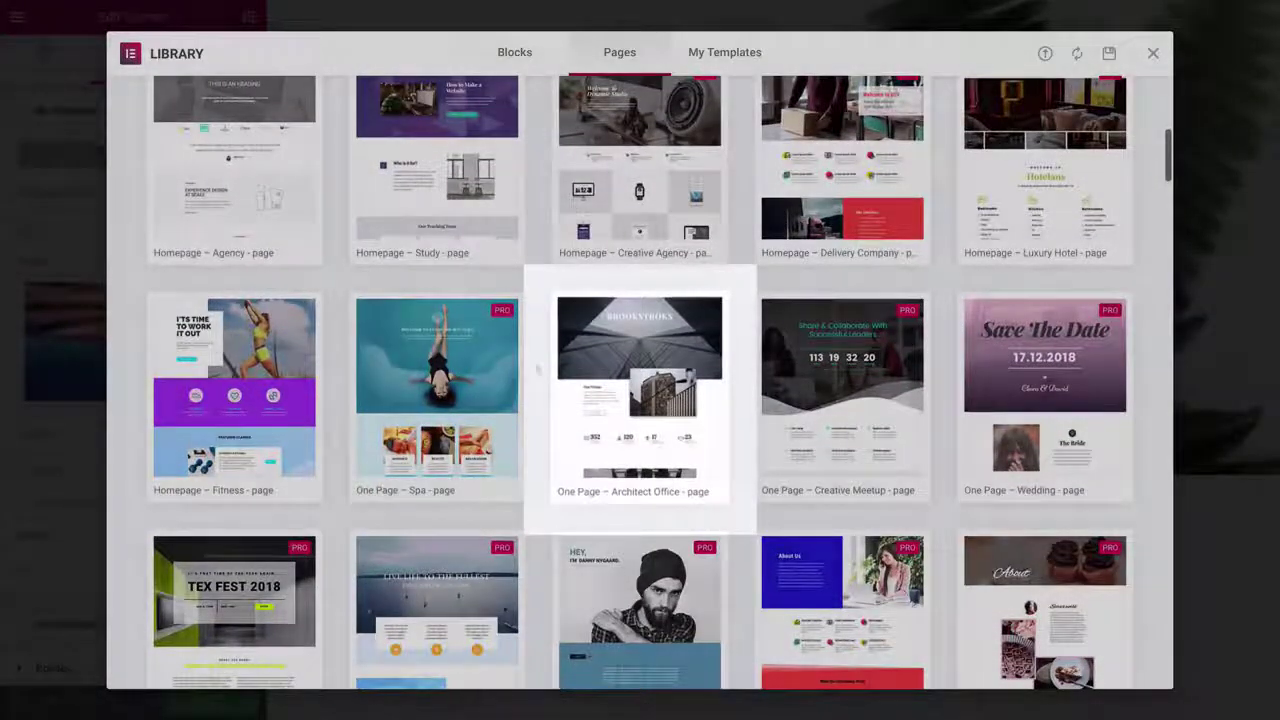
mouse_move(614, 390)
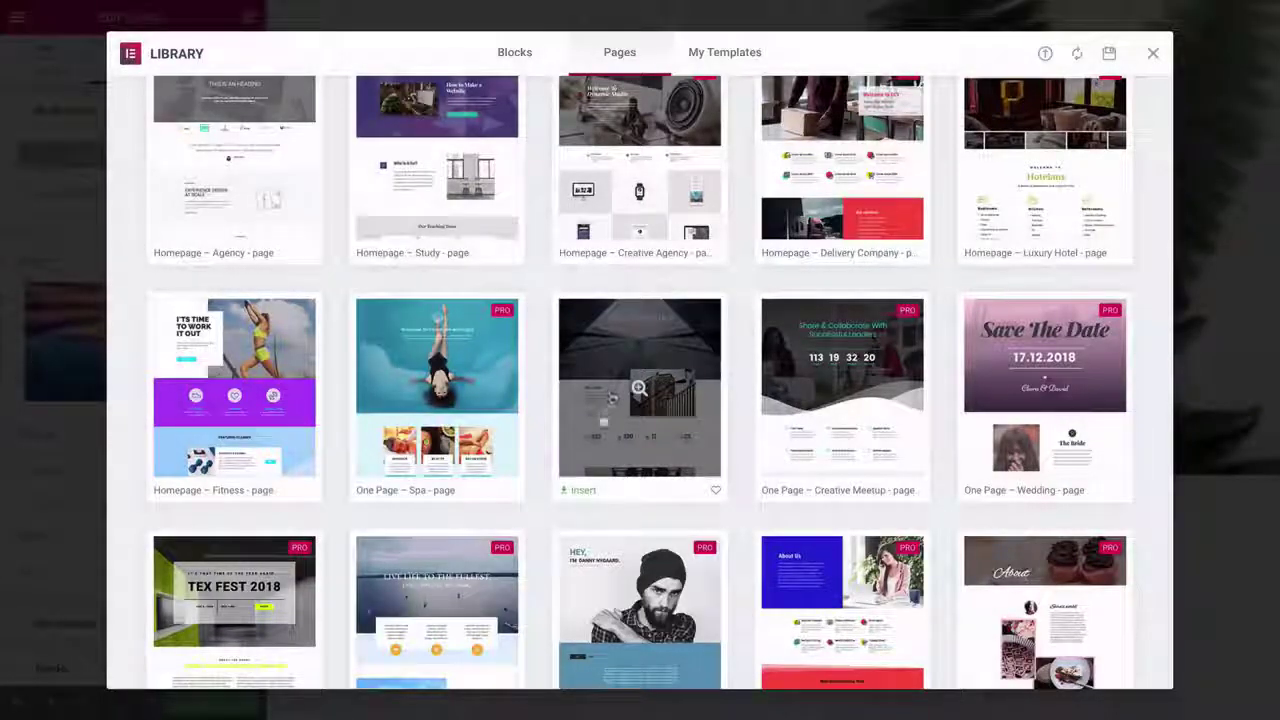
left_click(583, 491)
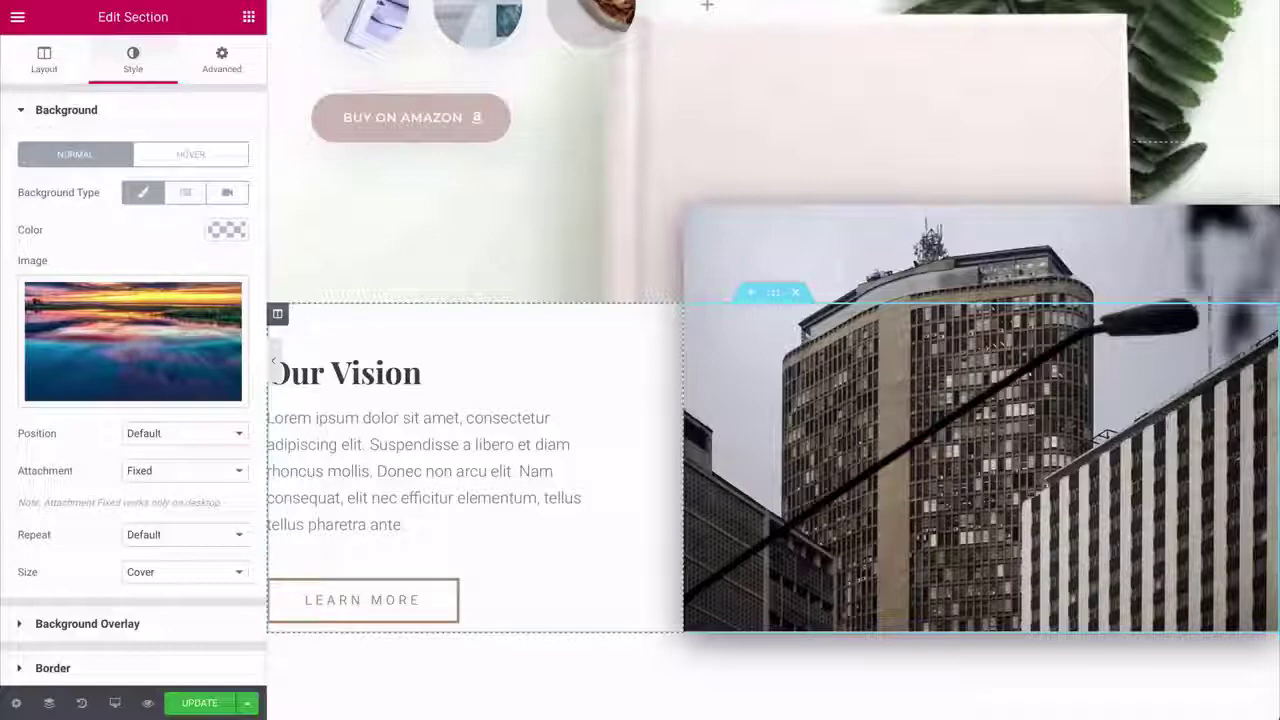
- Remove the template's stats and About Us sections, then return to Work Portfolio
scroll(635, 373, "down", 3)
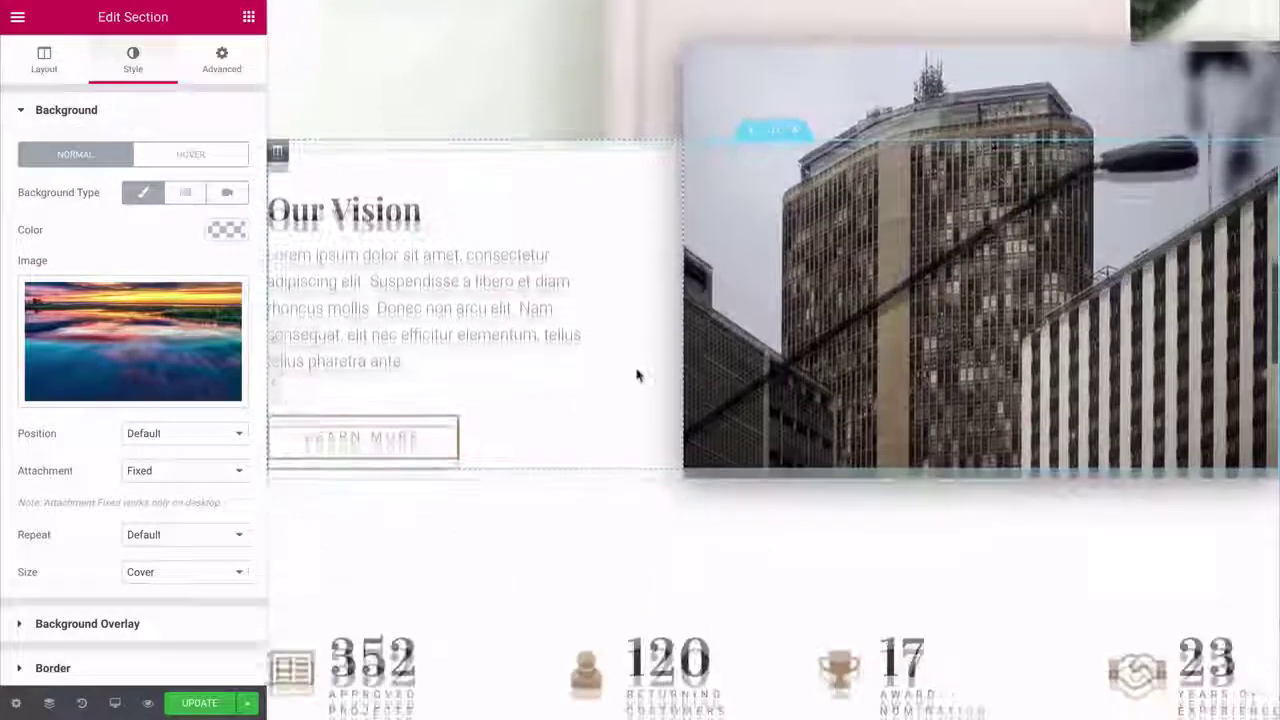
left_click(797, 314)
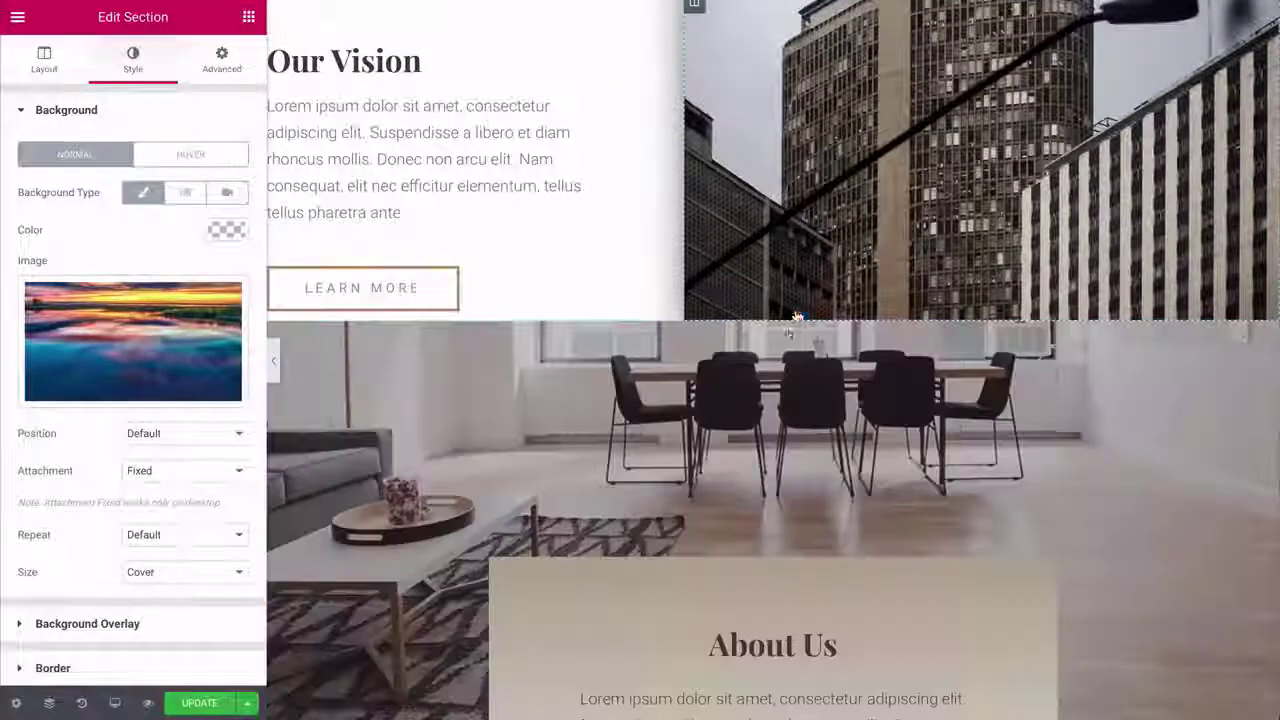
left_click(797, 314)
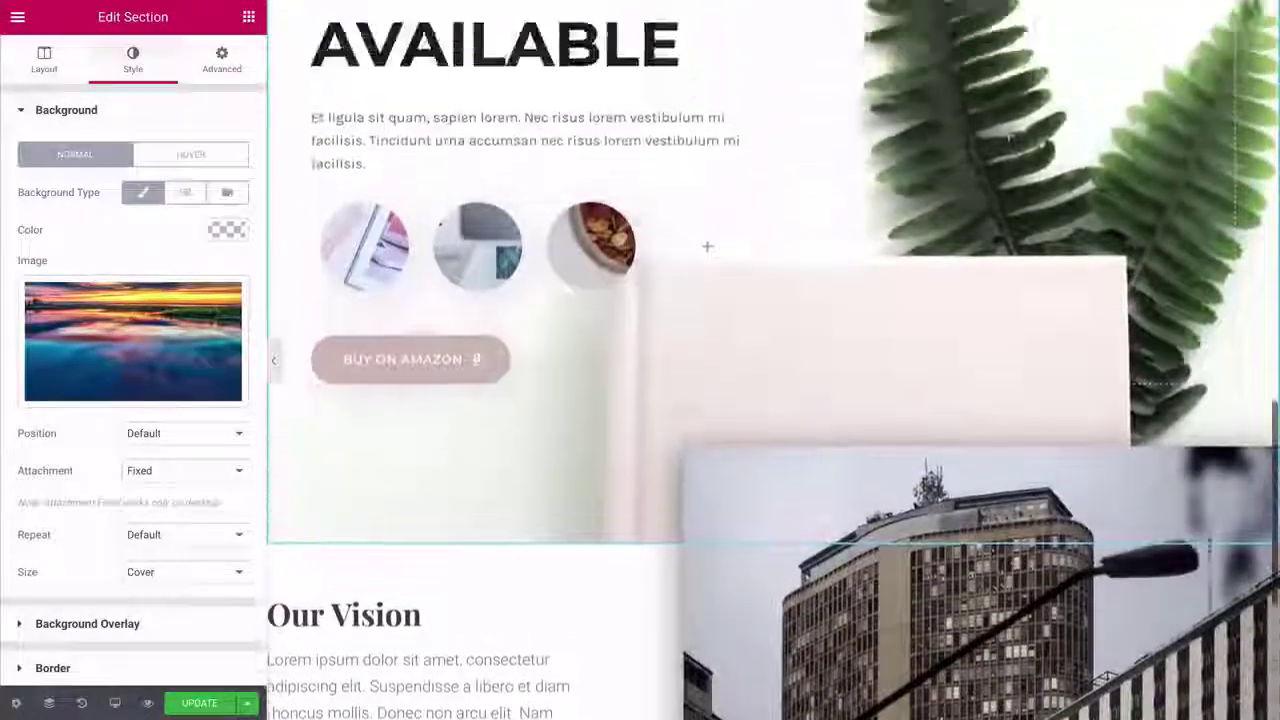
scroll(775, 360, "up", 6)
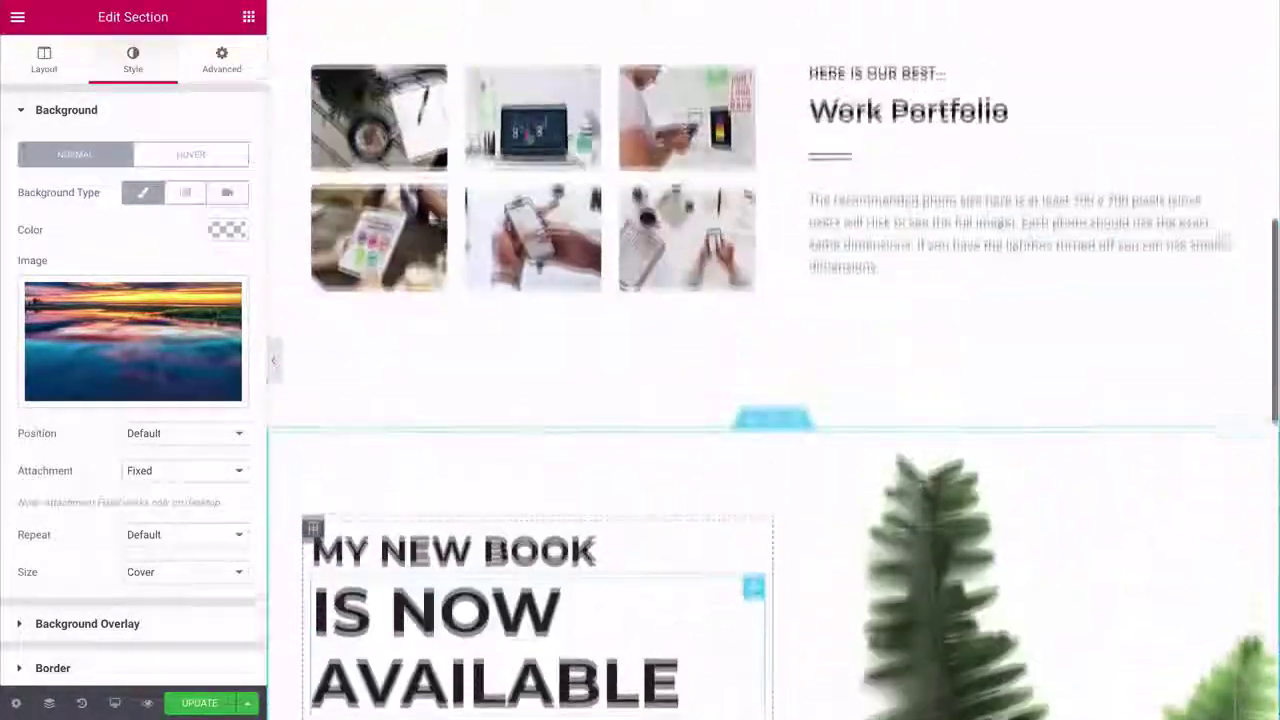
scroll(775, 360, "up", 3)
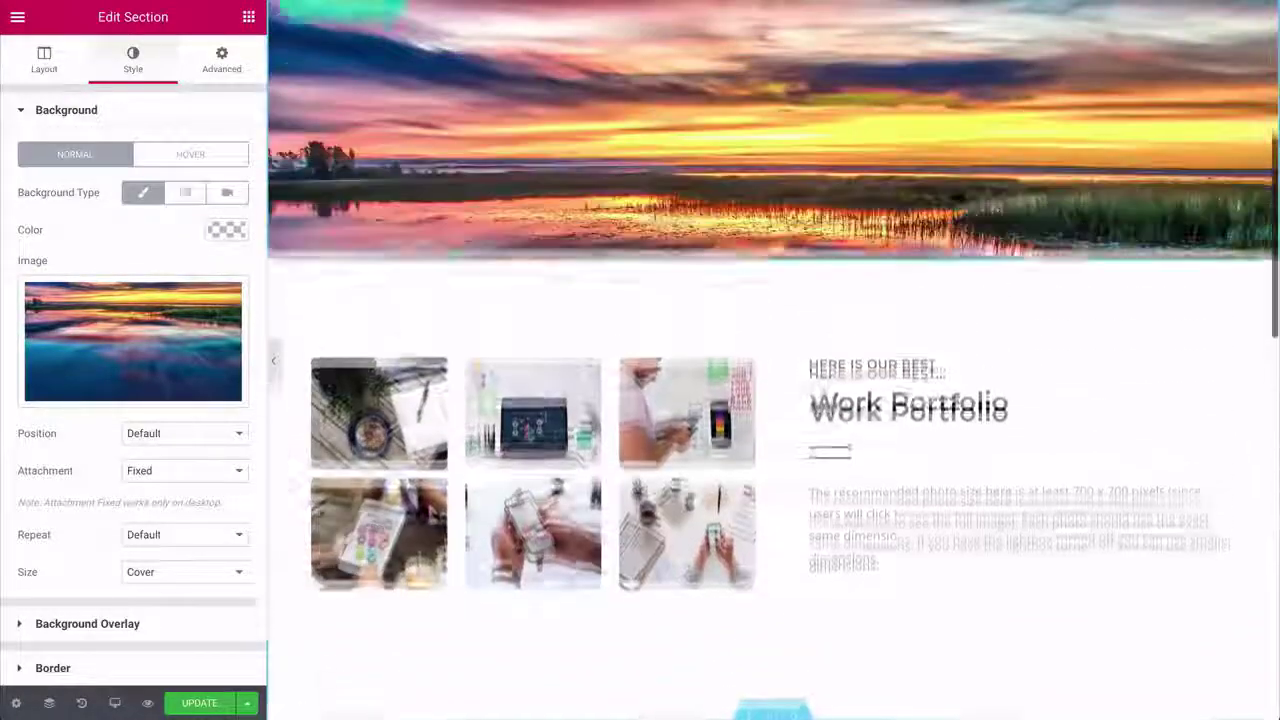
scroll(775, 360, "down", 1)
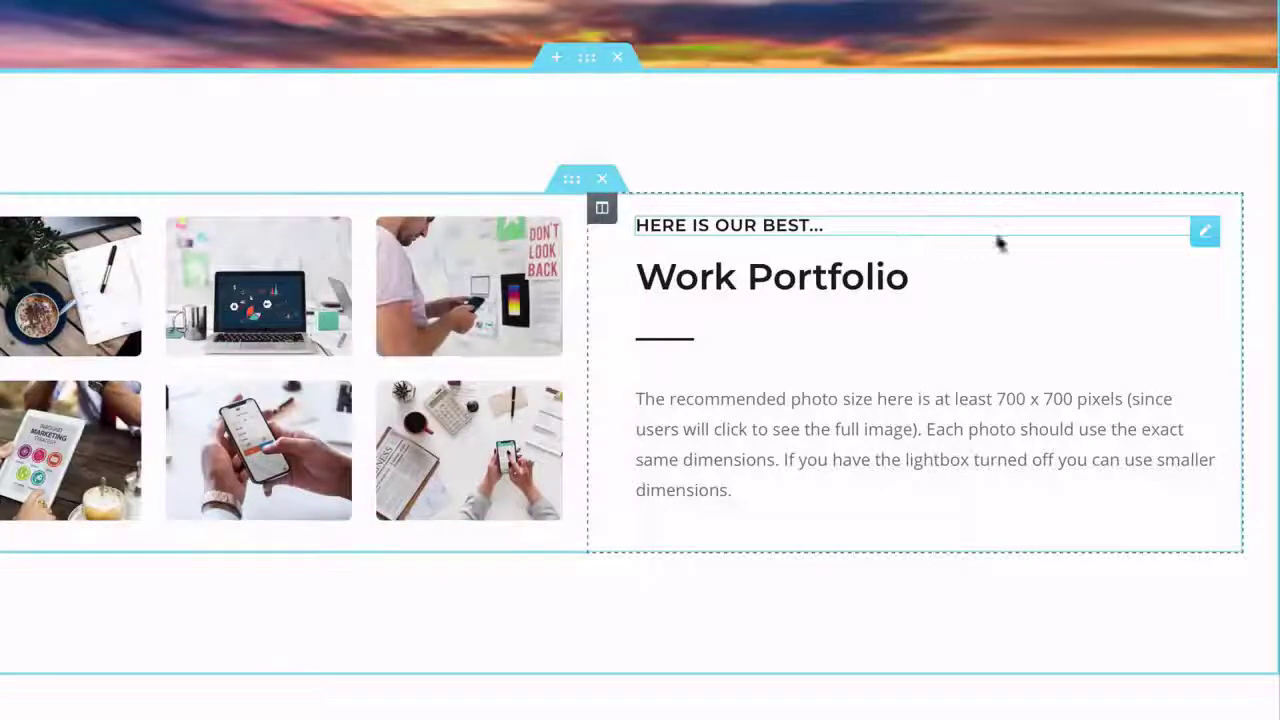
- Delete the HERE IS OUR BEST… heading and retitle Work Portfolio as WTC SYSTEM
right_click(1198, 238)
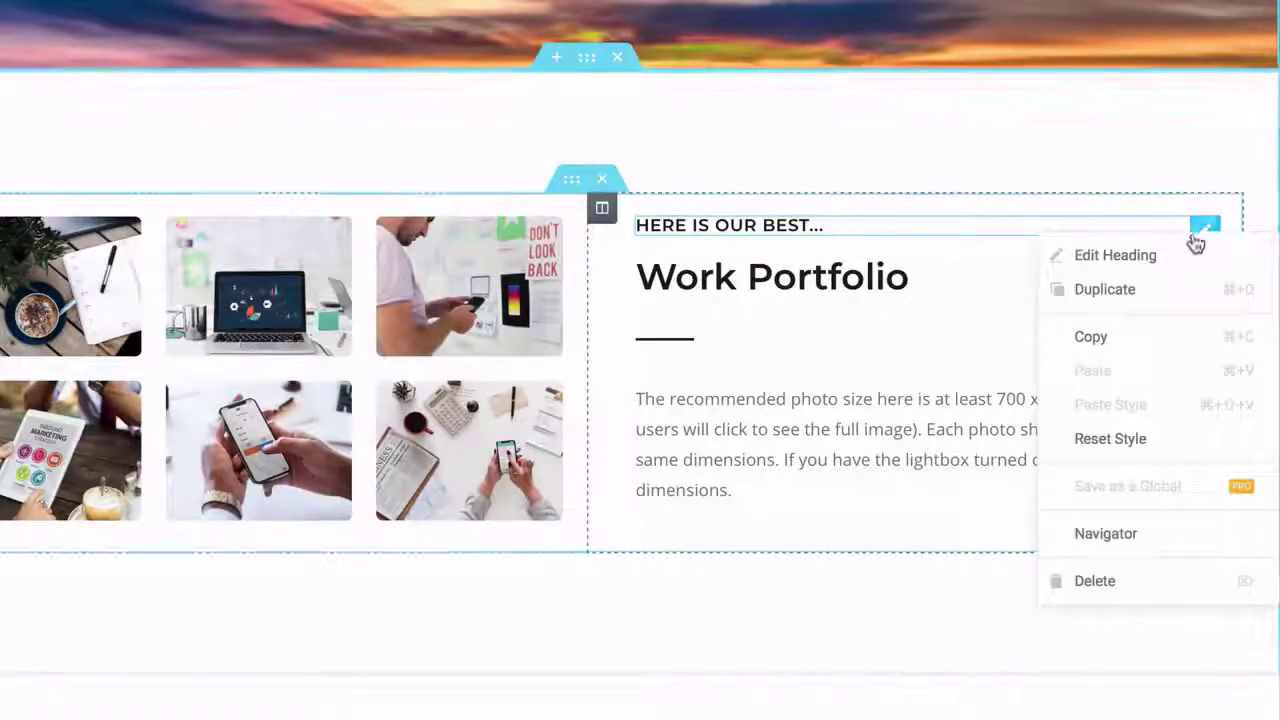
left_click(1107, 587)
left_click(767, 264)
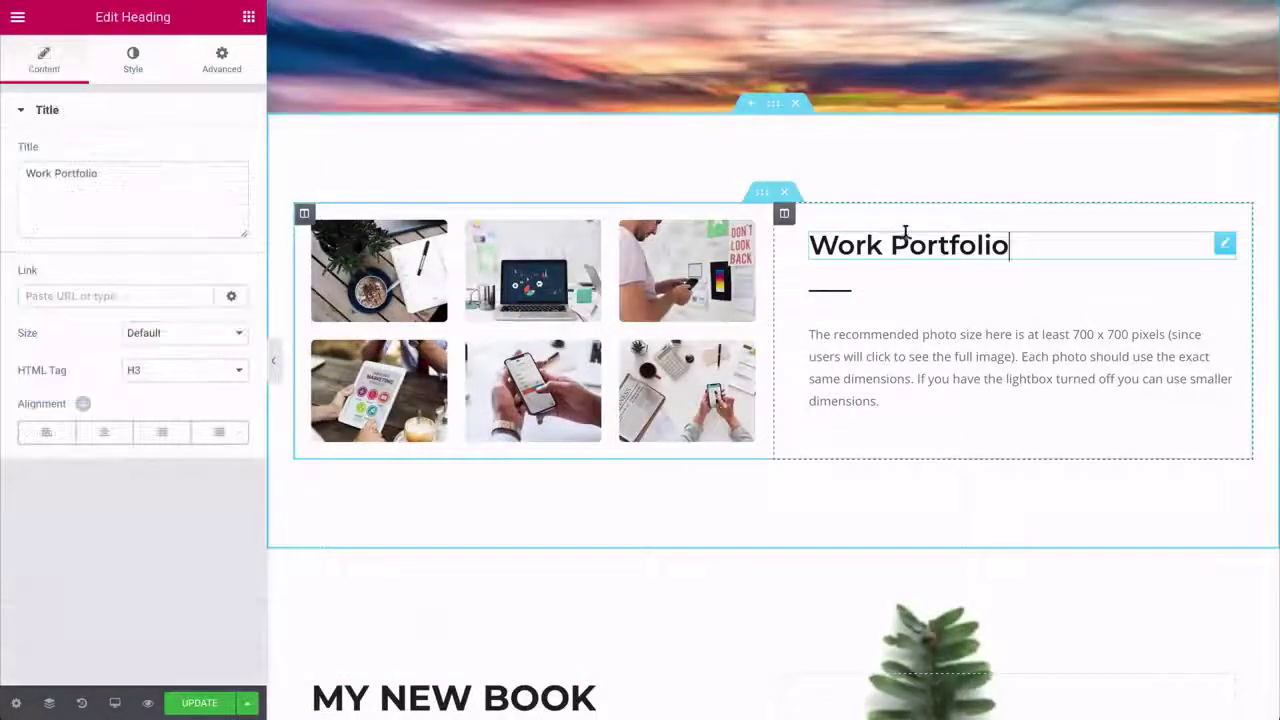
left_click_drag(100, 173, 14, 169)
type("W")
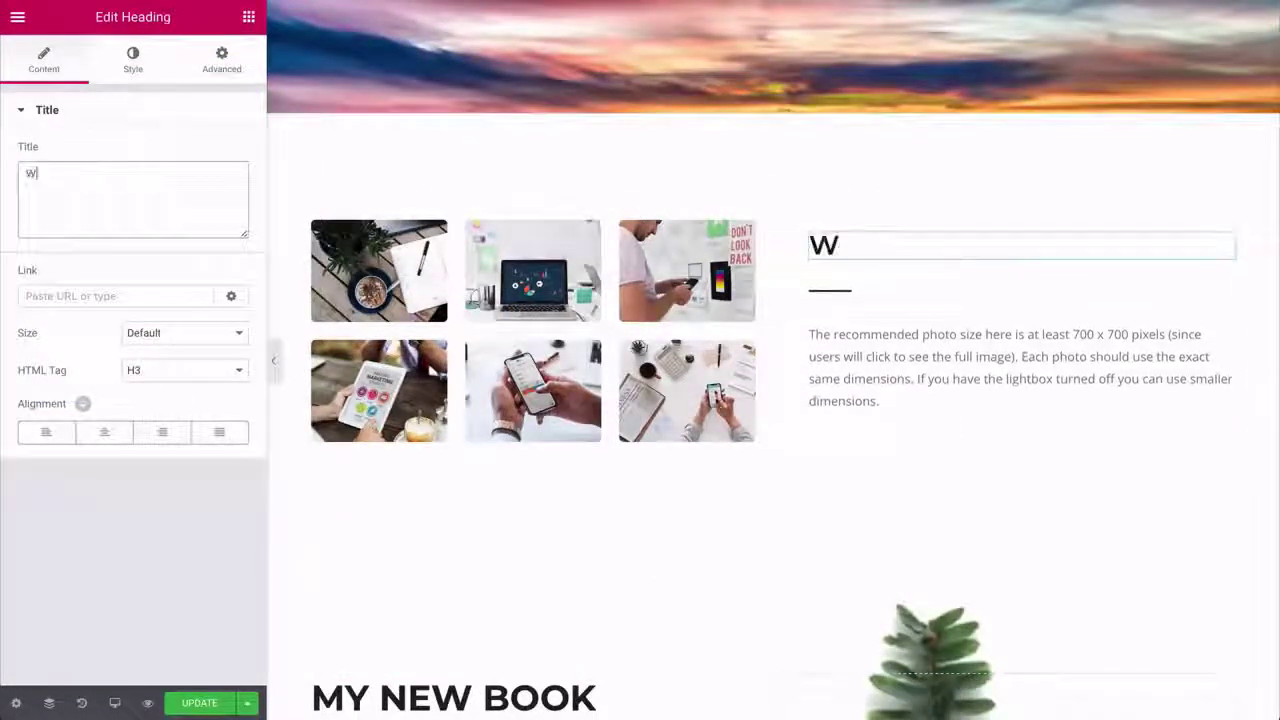
type("TC SYSTEM")
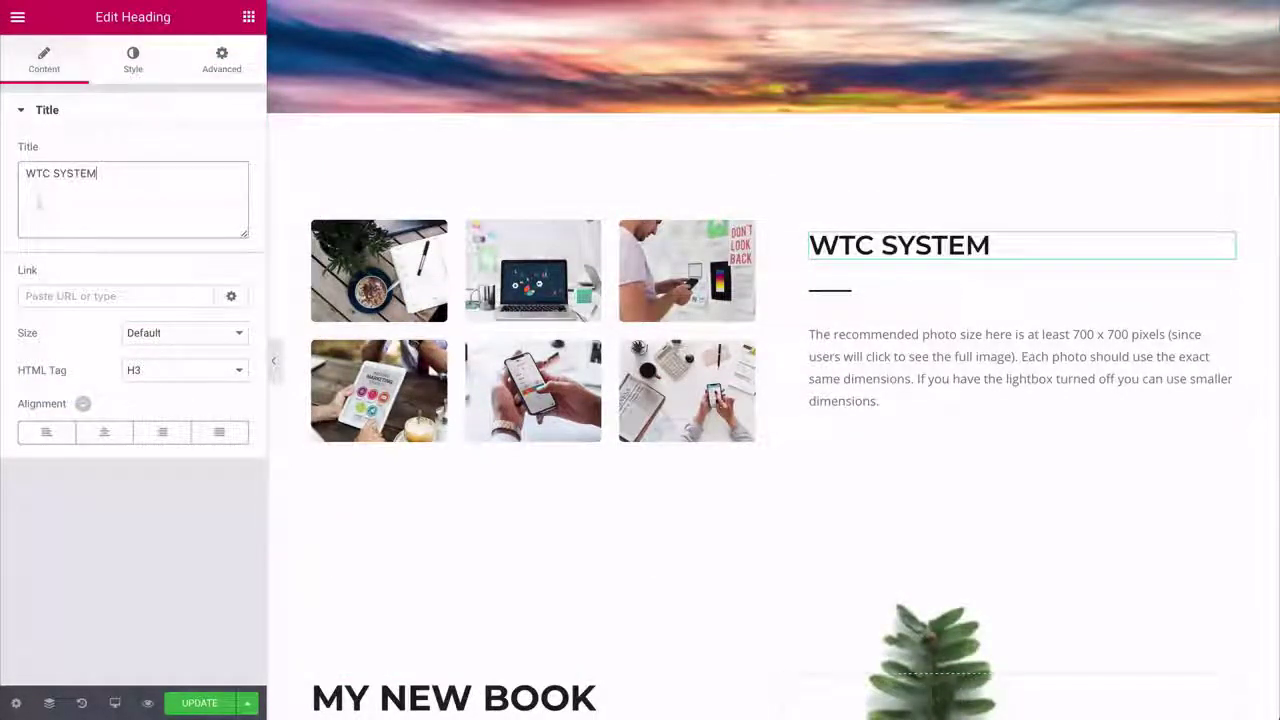
- Centre the WTC SYSTEM heading and set its font family to Lato
left_click(103, 433)
left_click(138, 75)
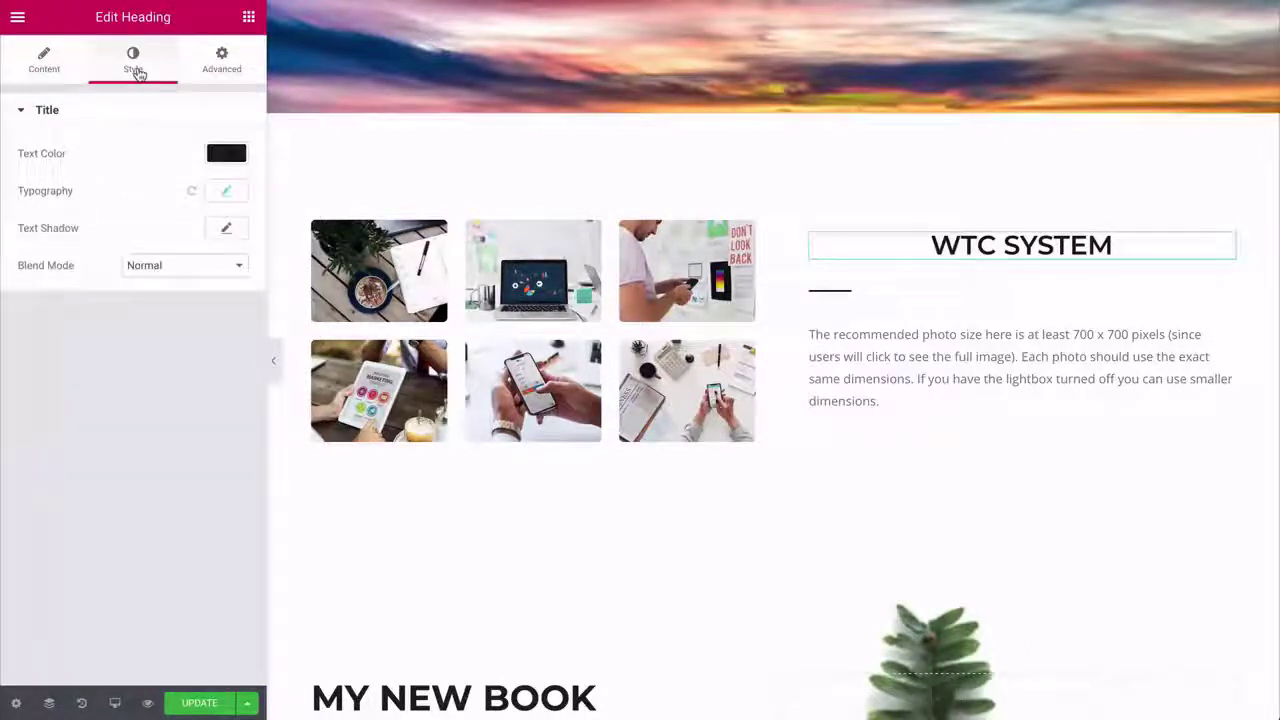
left_click(221, 195)
left_click(188, 241)
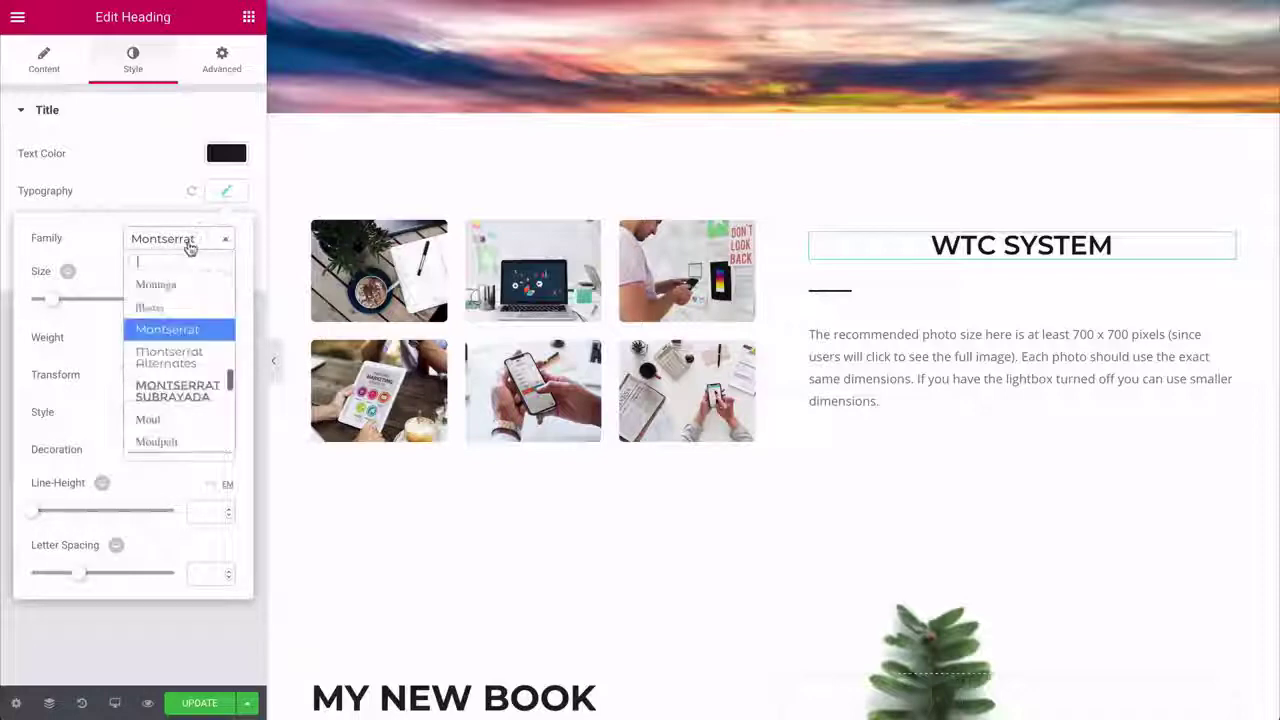
type("lato")
key("Return")
left_click(232, 155)
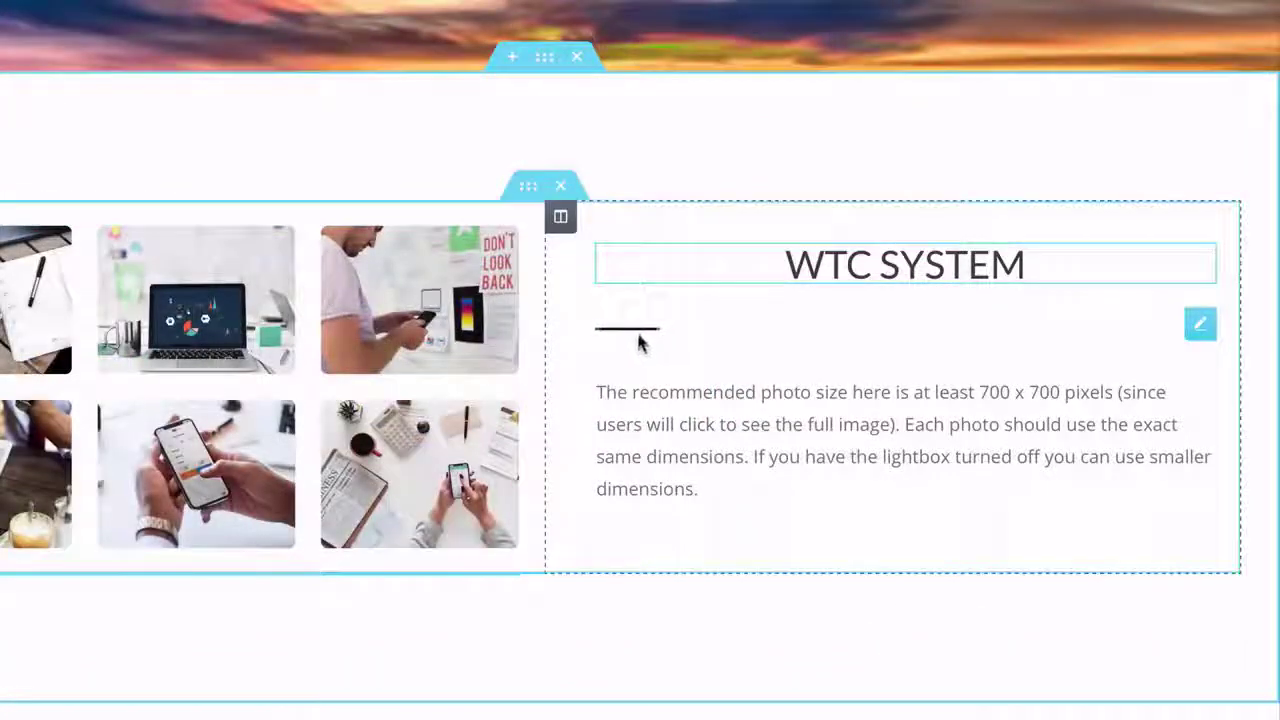
- Centre the divider beneath the heading and make its line green
left_click(640, 340)
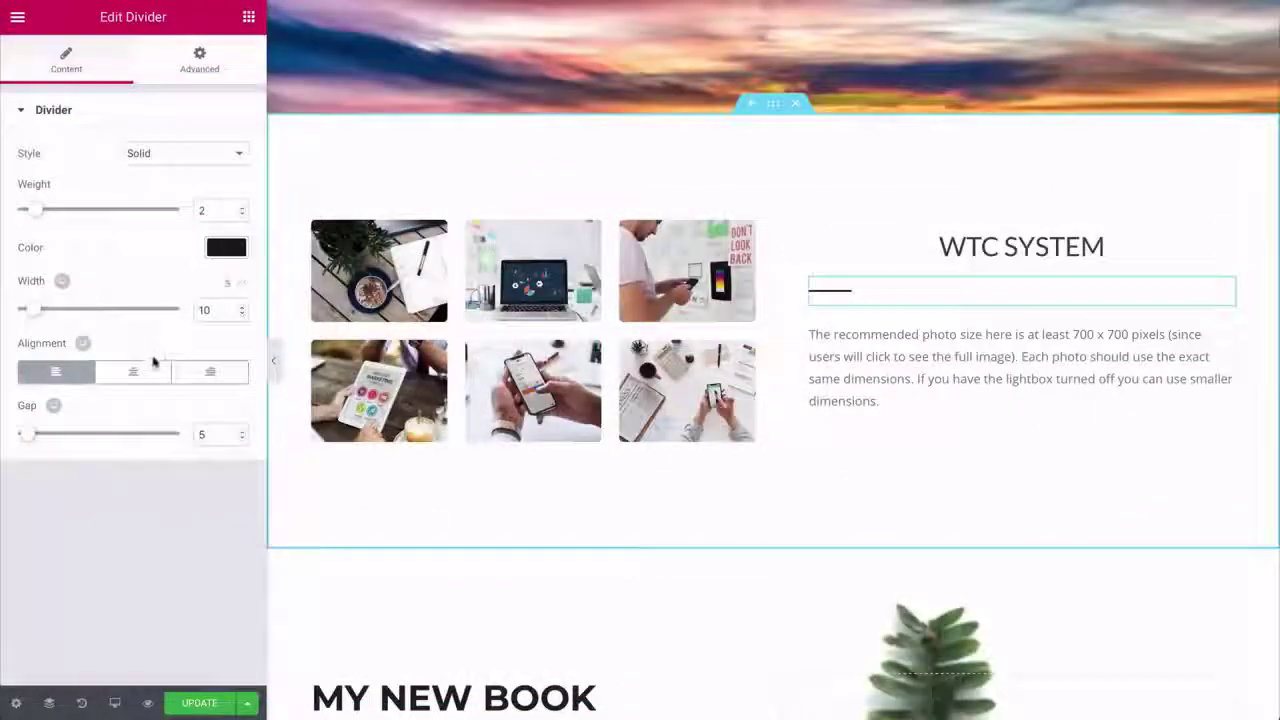
left_click(133, 372)
left_click(226, 248)
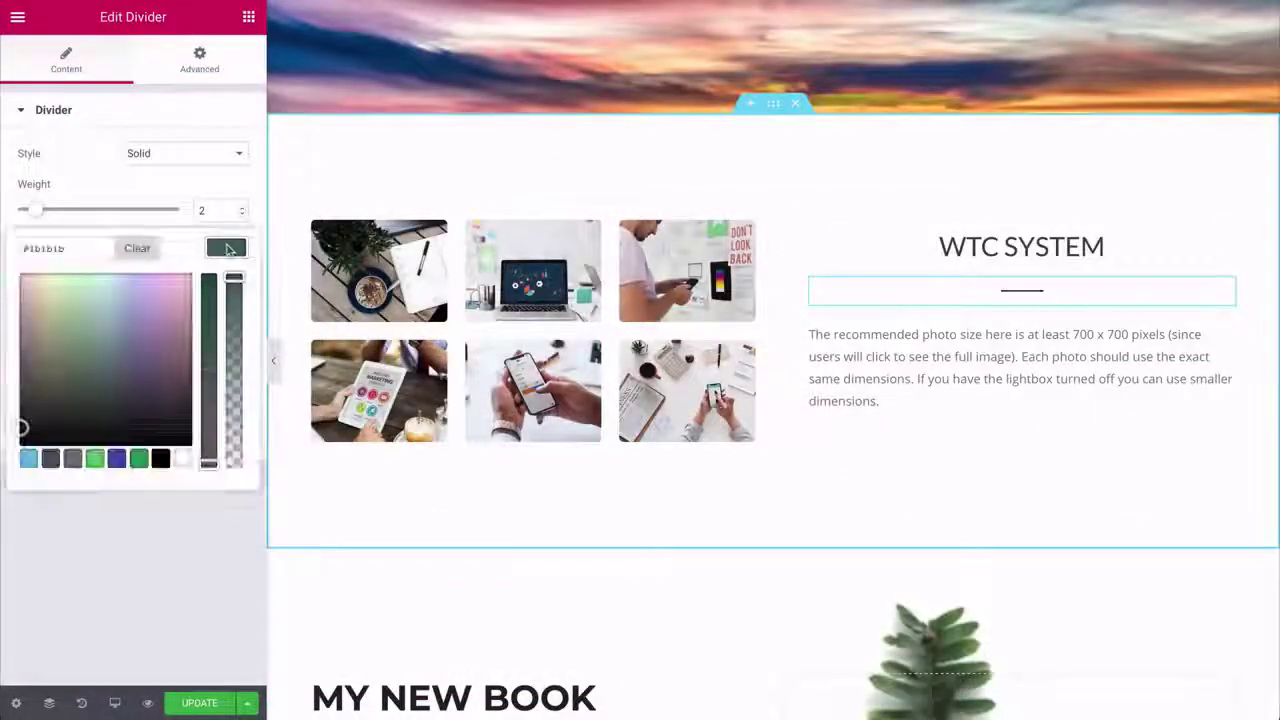
left_click(96, 300)
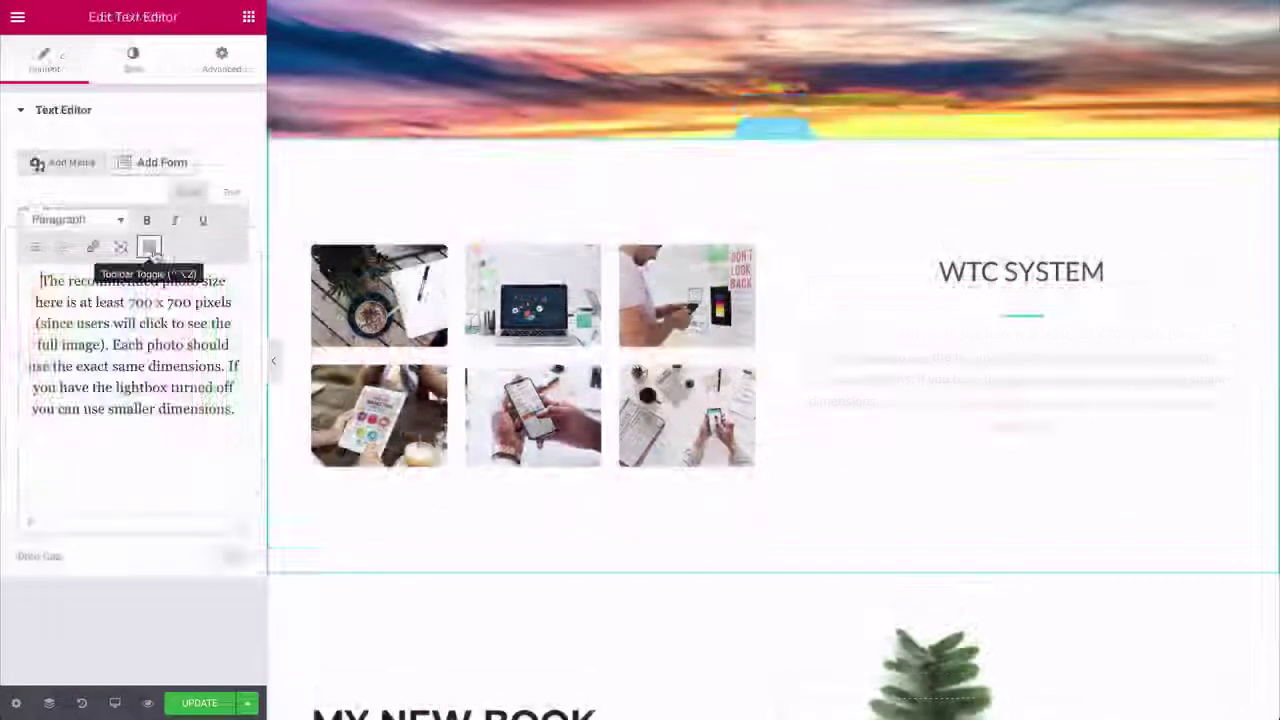
- Adjust the description's text formatting and set its font family to Lato
left_click(148, 248)
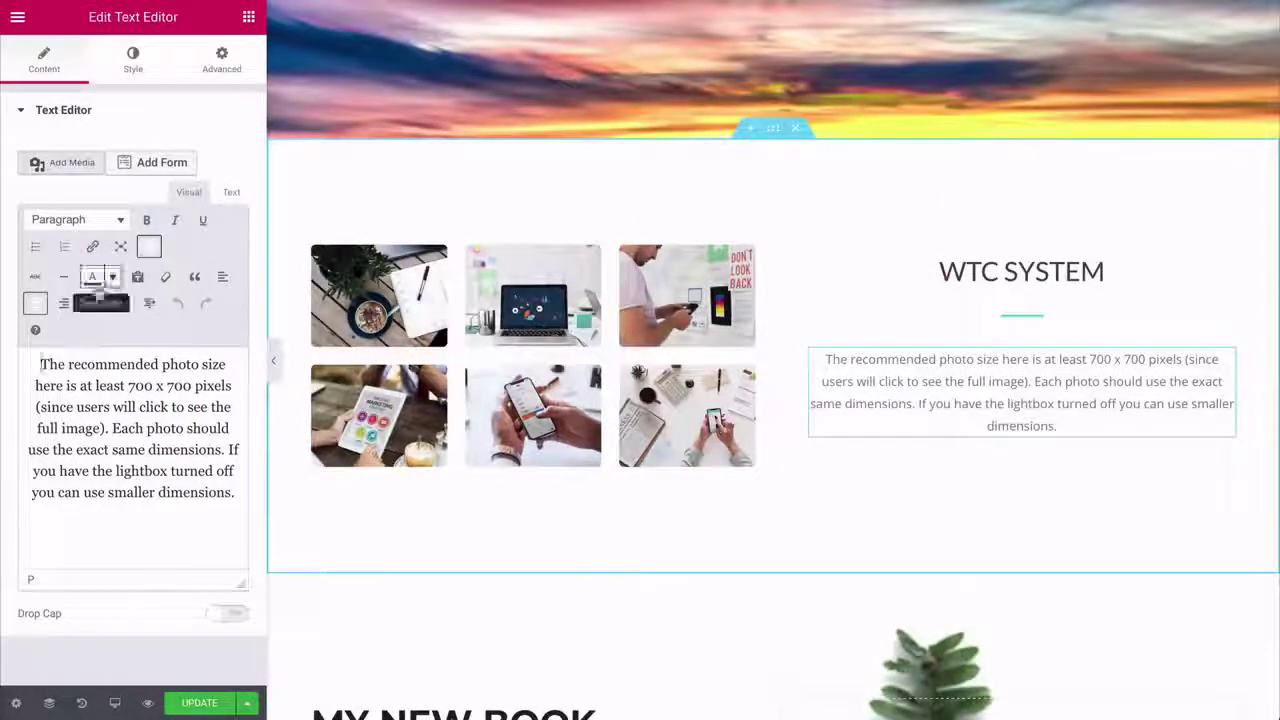
left_click(35, 306)
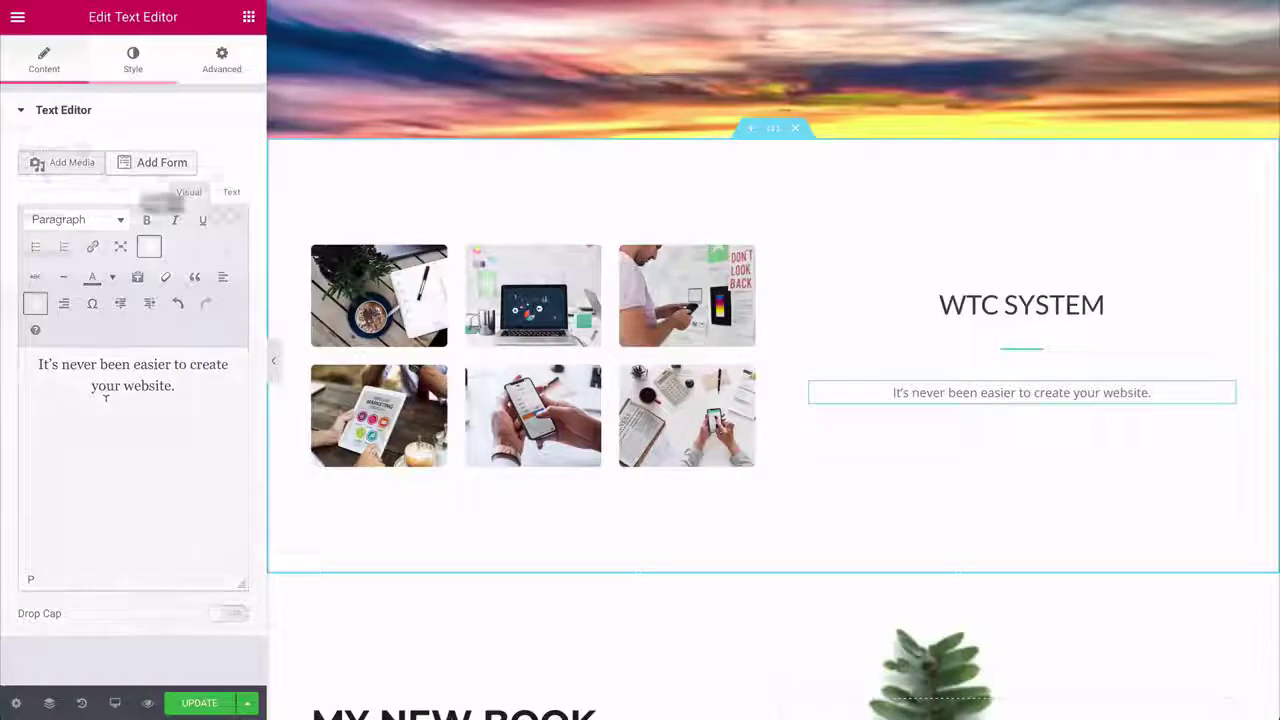
left_click(133, 60)
left_click(225, 252)
left_click(203, 304)
type("lato")
key("Return")
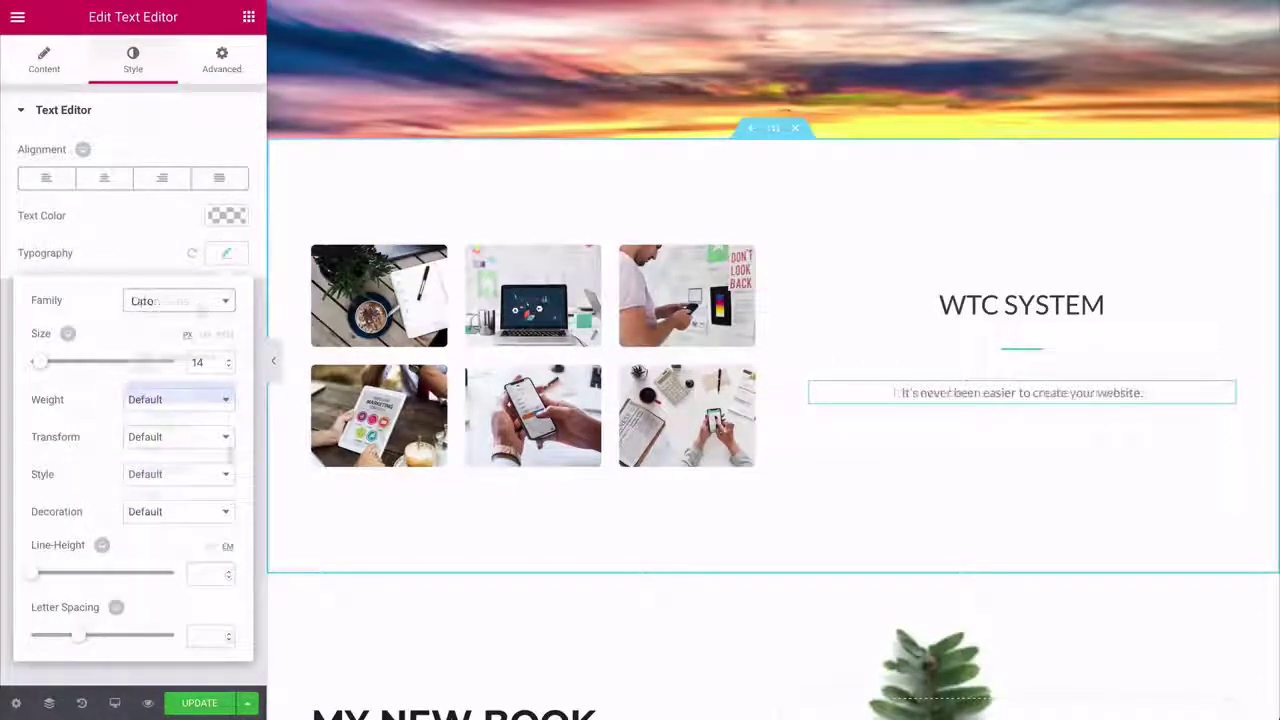
- Unlink the description's margins and set its top margin to -10
left_click(222, 60)
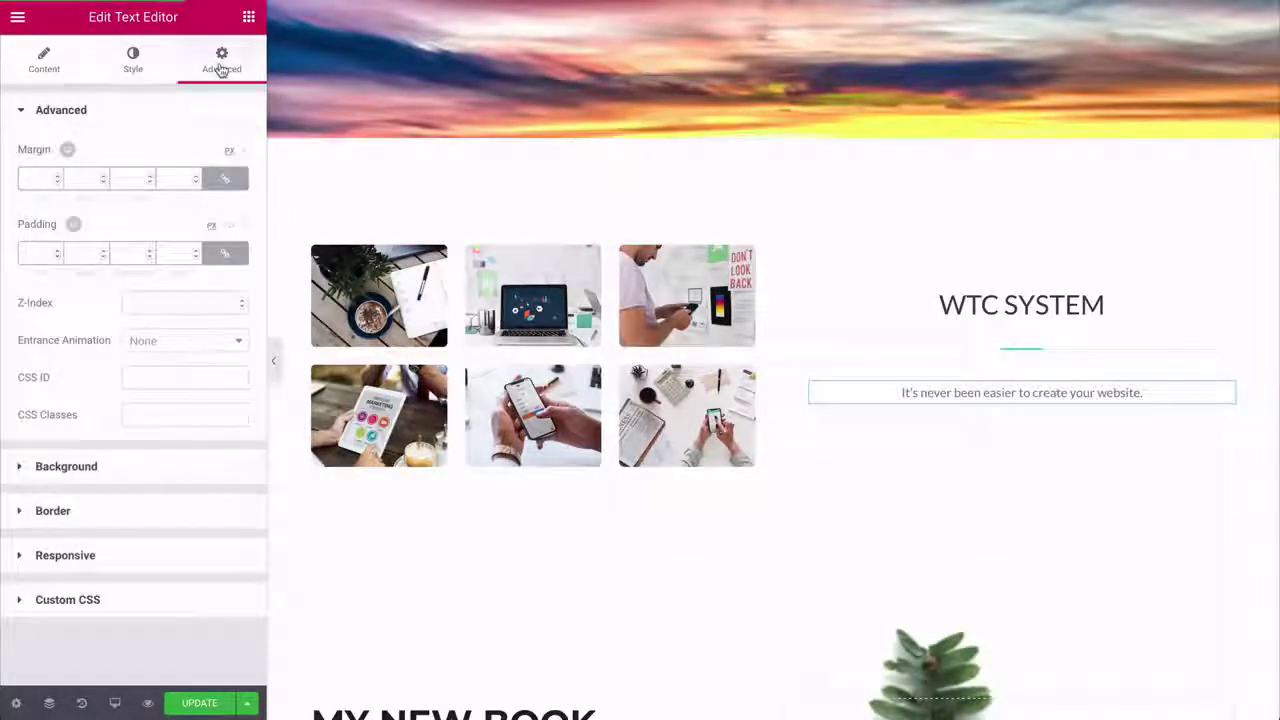
left_click(224, 178)
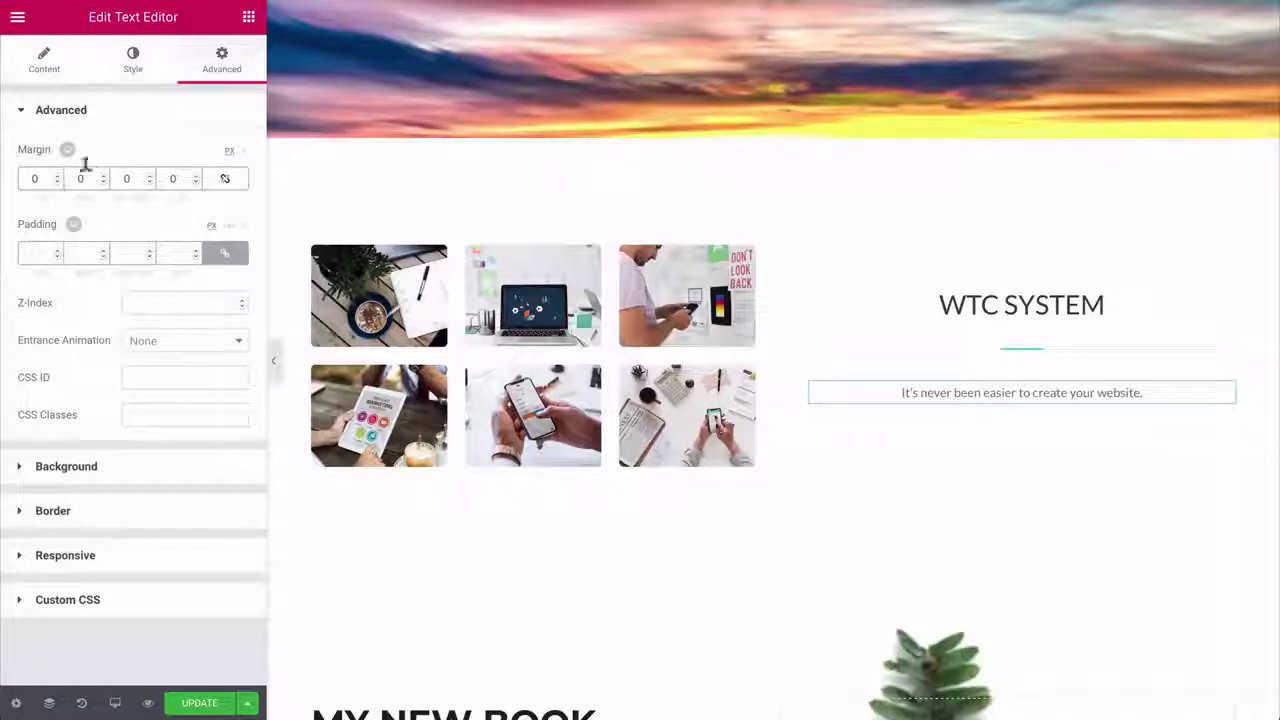
left_click(57, 183)
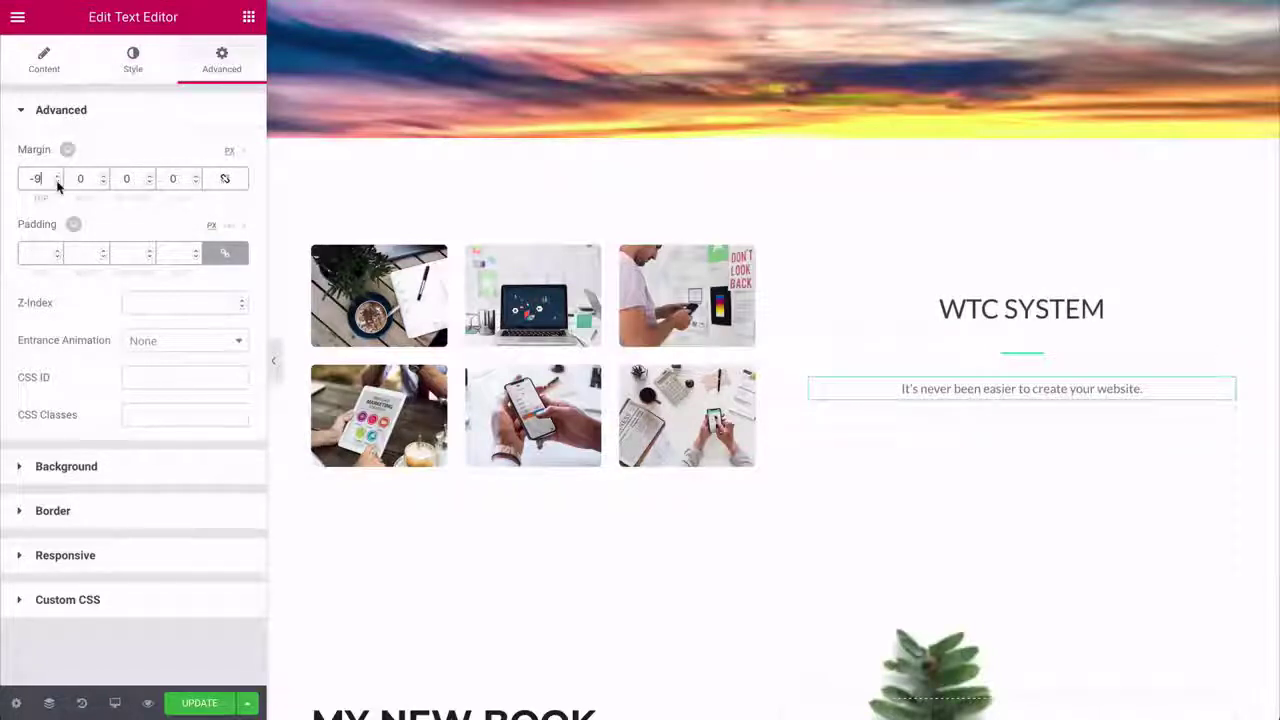
left_click(57, 183)
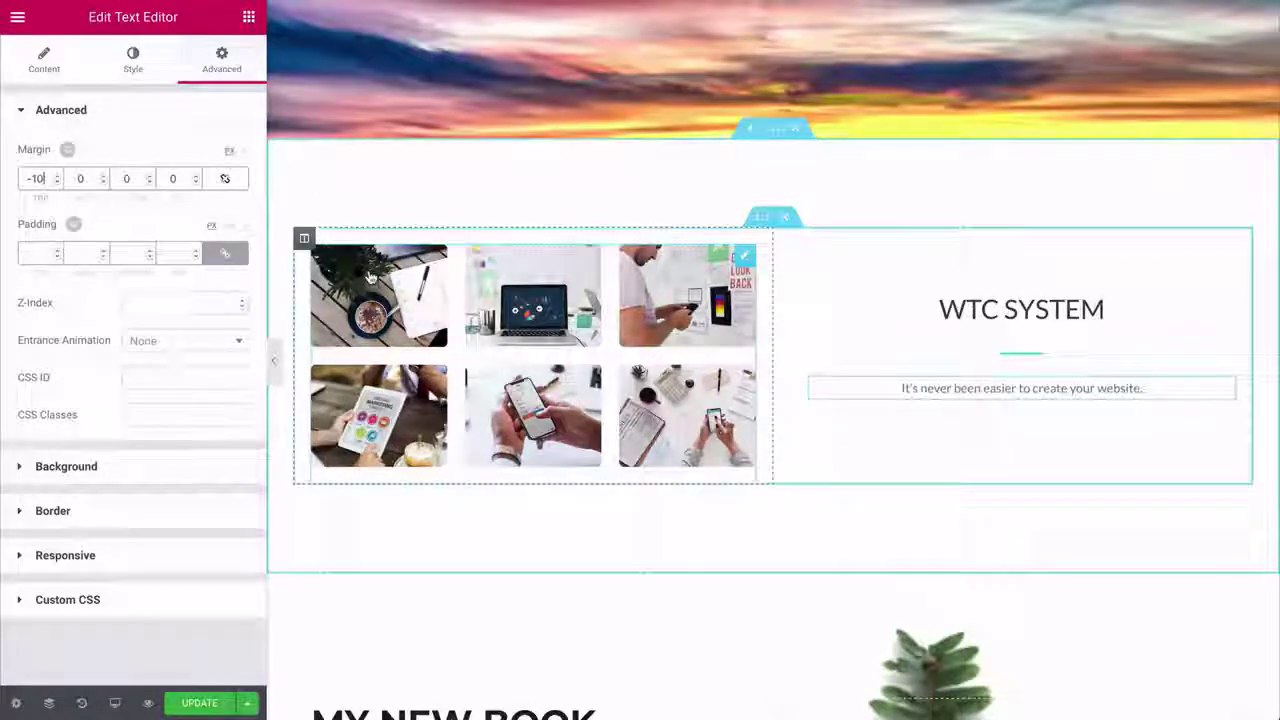
left_click(370, 278)
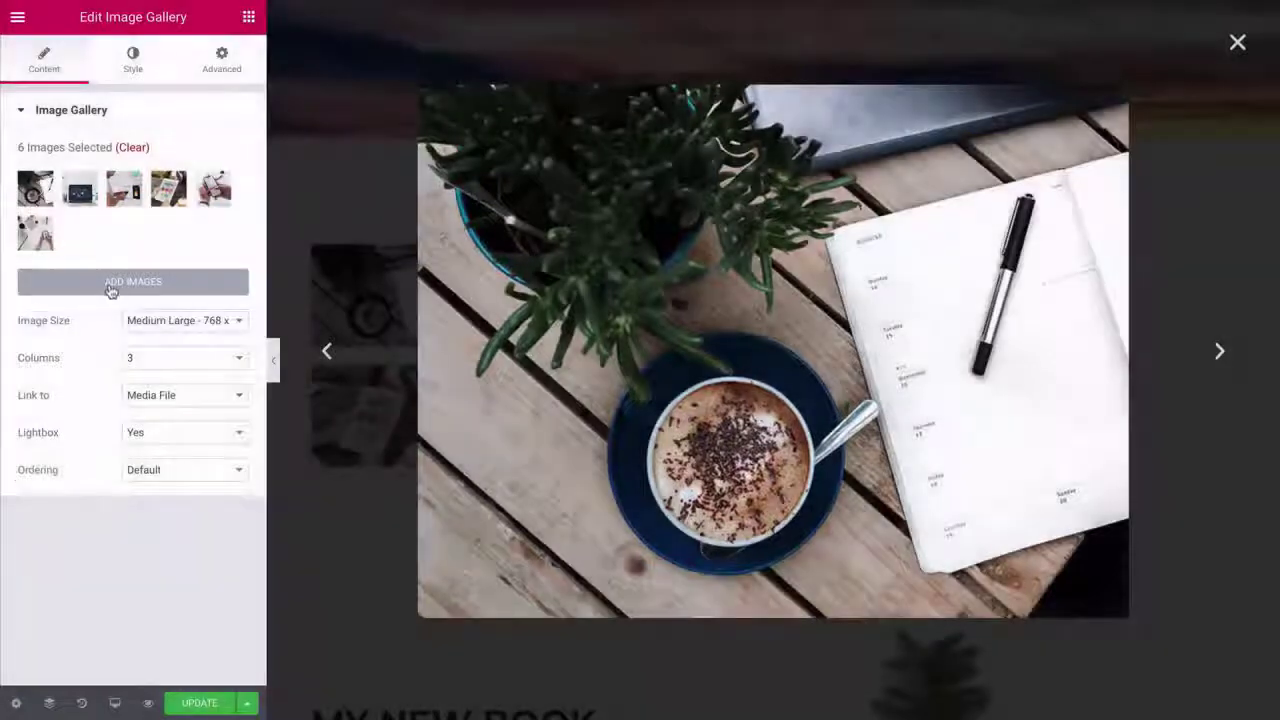
- Browse the gallery's Media Library and the images currently in the gallery
left_click(128, 281)
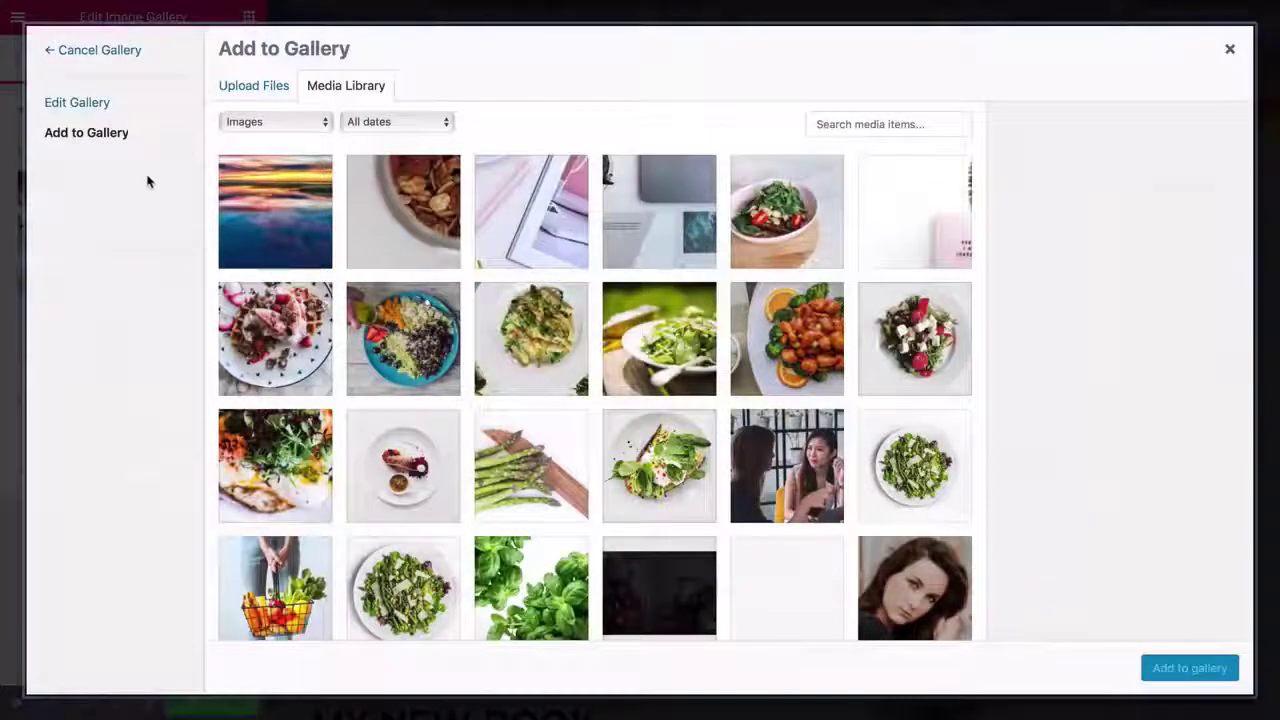
left_click(90, 104)
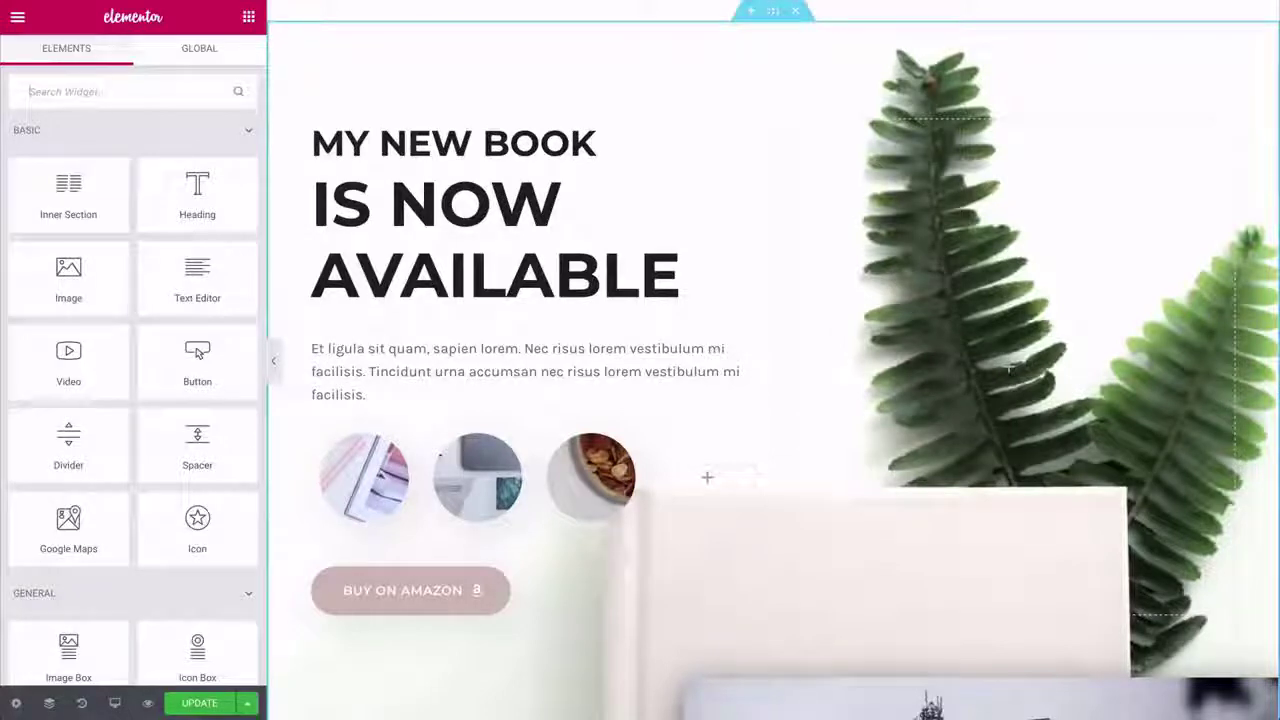
- Set the MY NEW BOOK section's background image to the white architecture photo
left_click(772, 14)
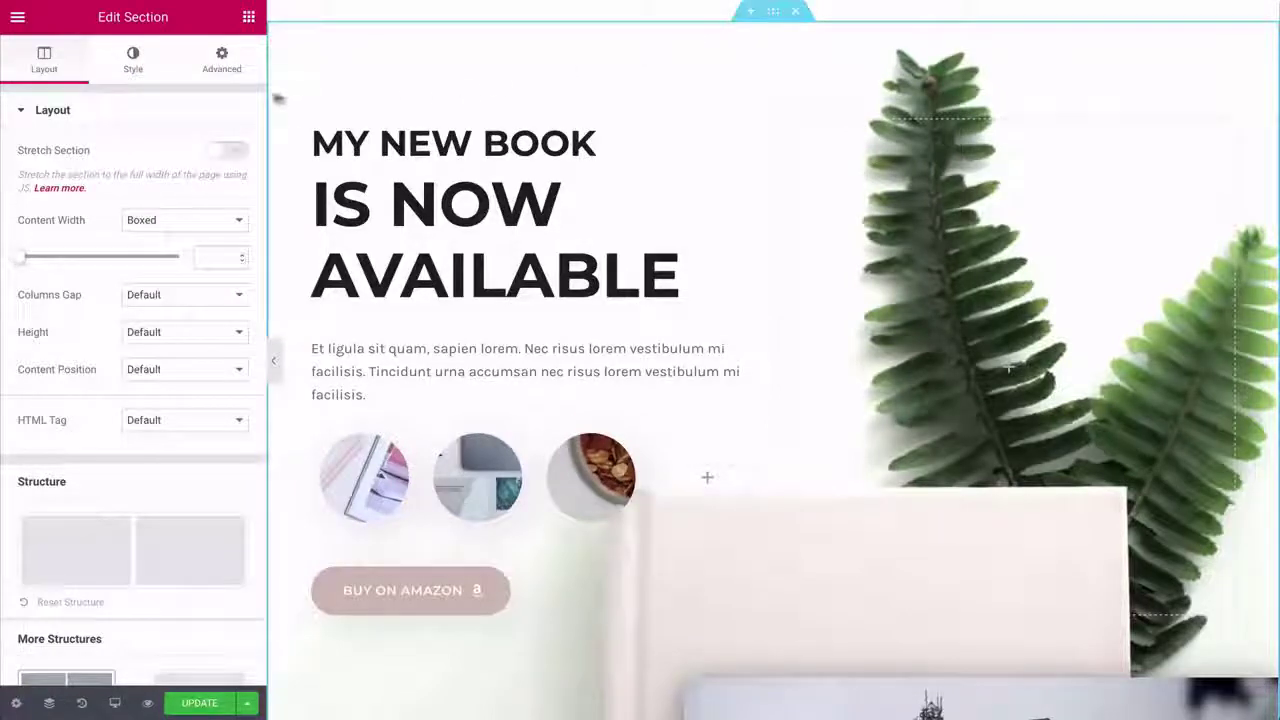
left_click(128, 68)
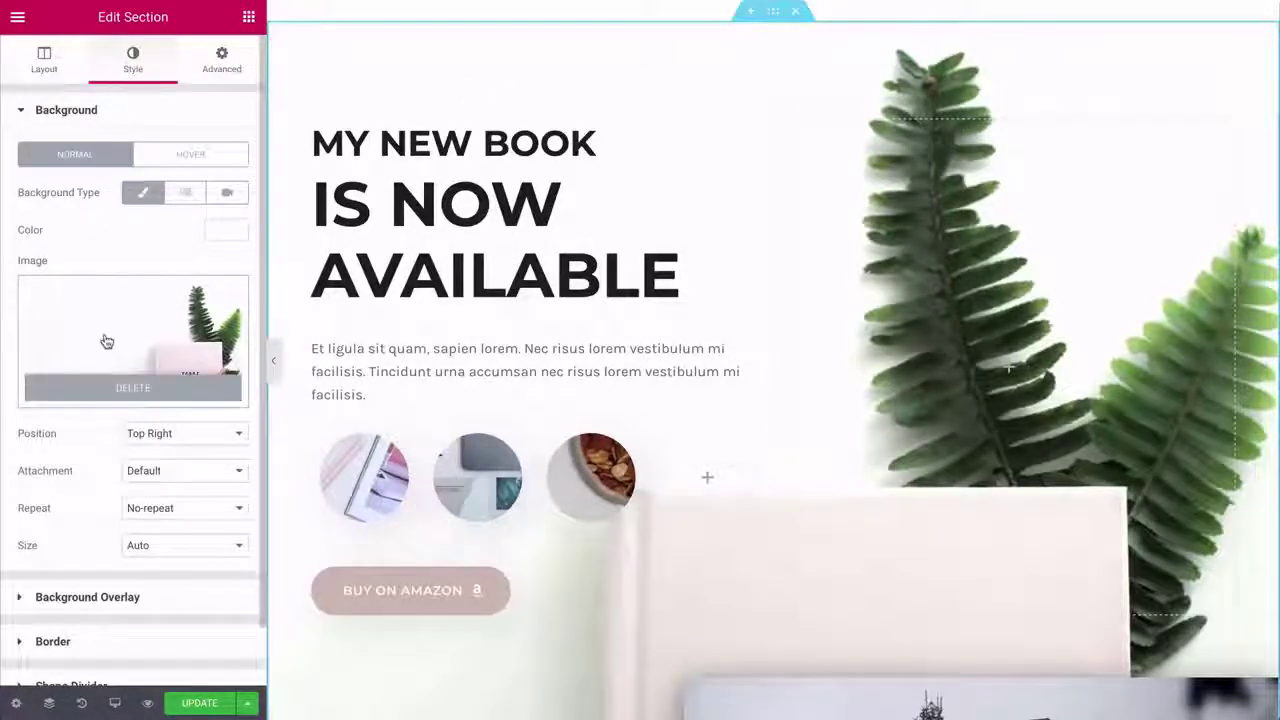
left_click(107, 342)
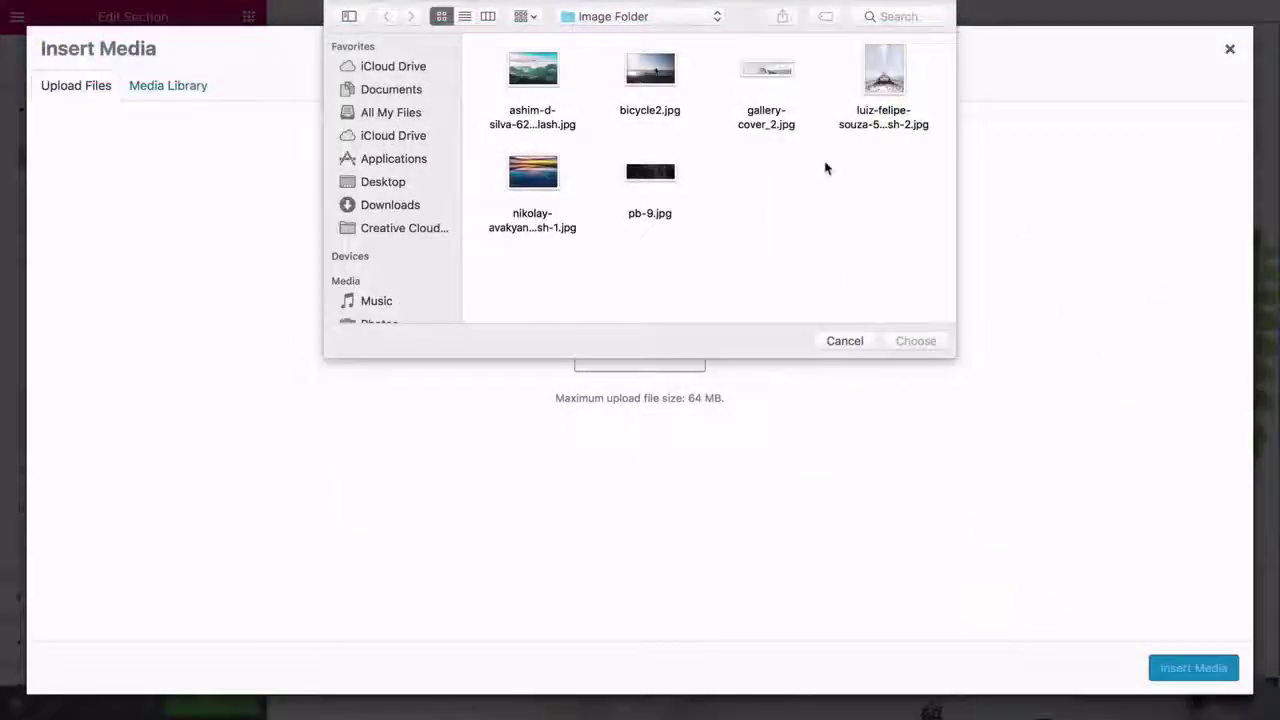
left_click(879, 76)
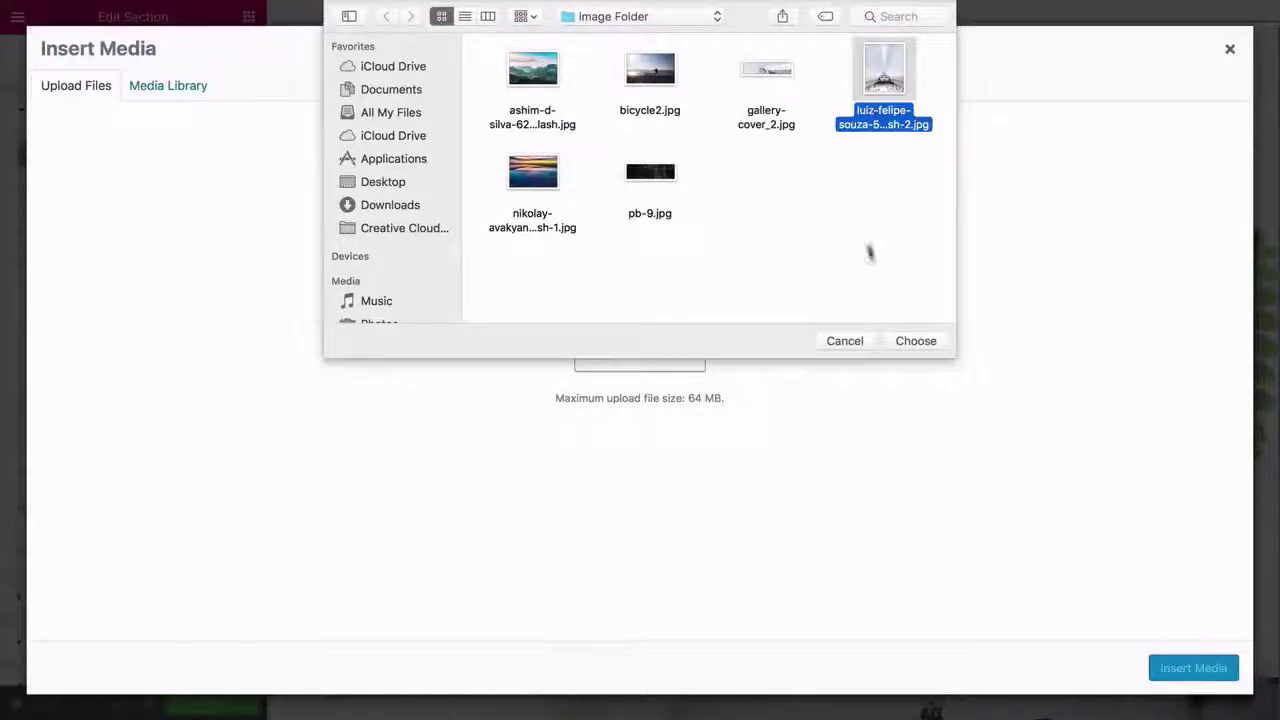
left_click(910, 341)
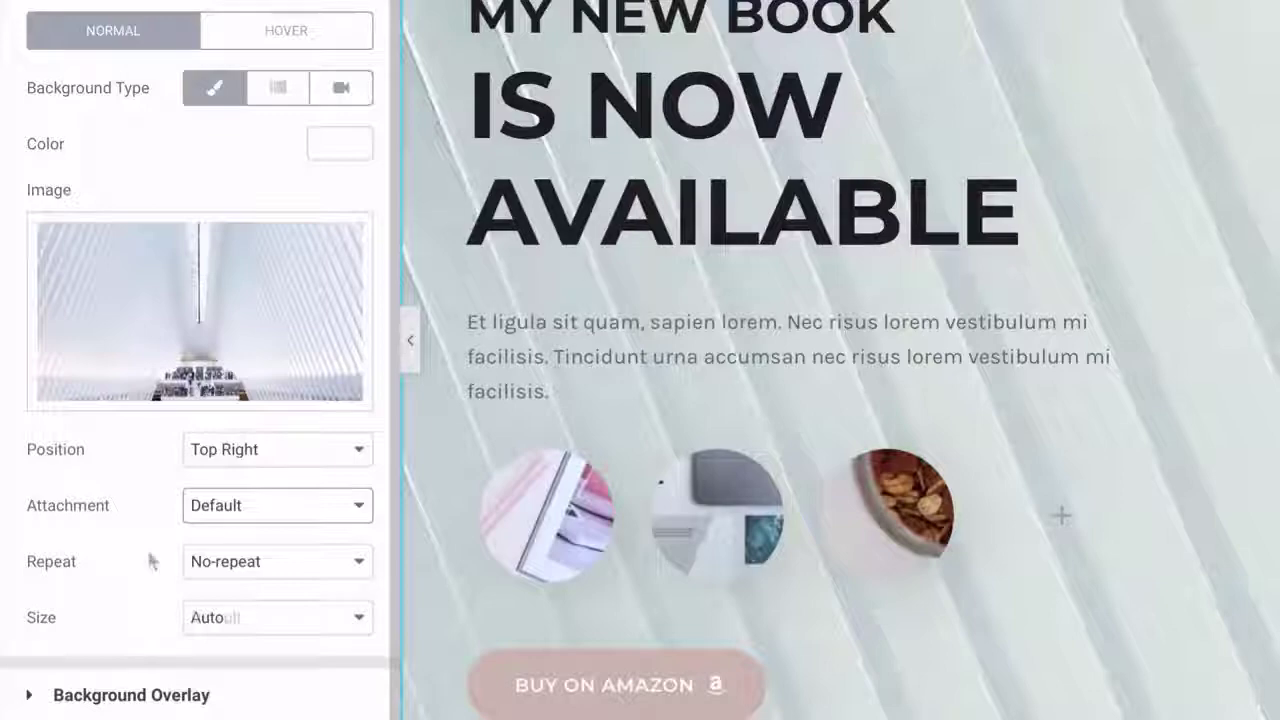
- Set the background size to Cover and its attachment to Fixed
left_click(172, 618)
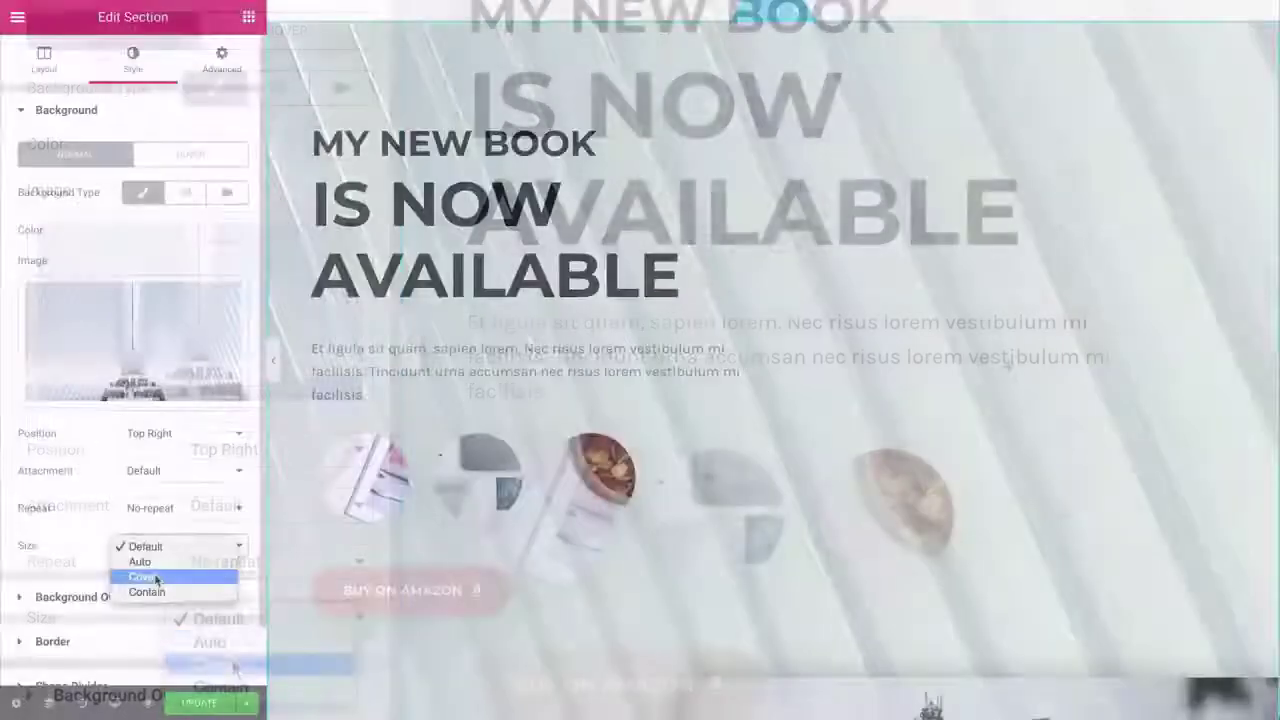
left_click(156, 578)
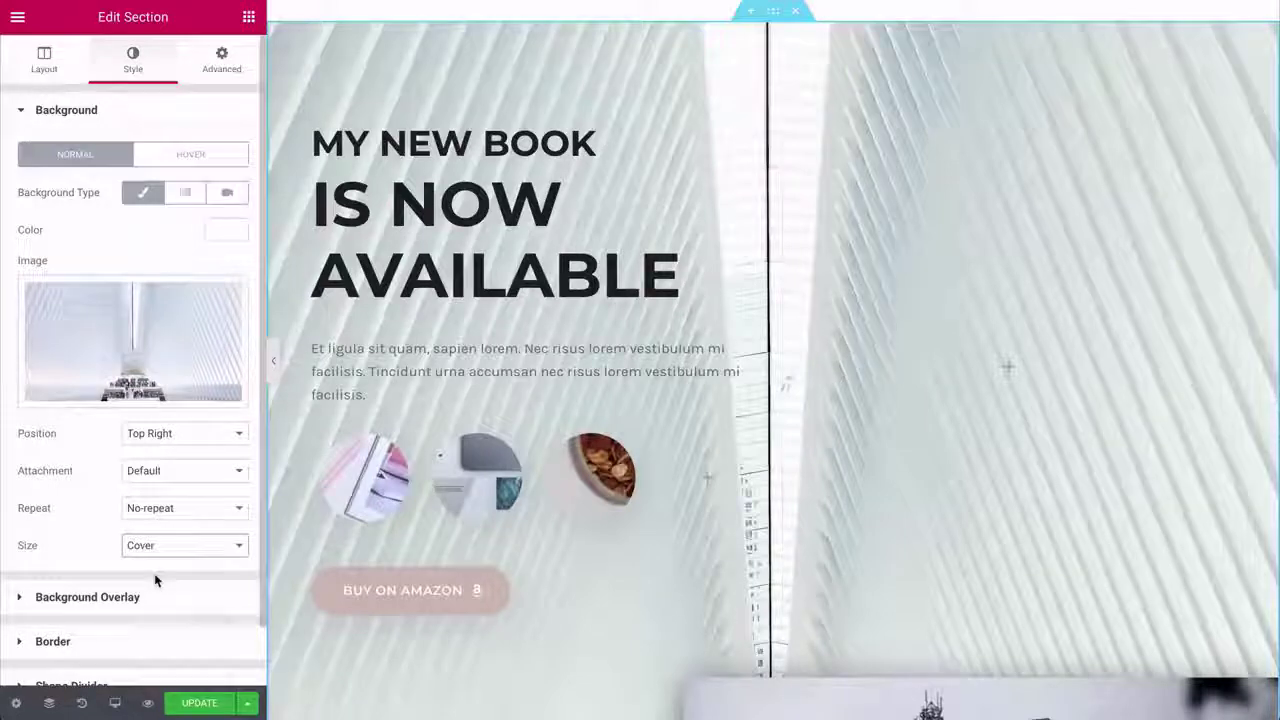
left_click(140, 474)
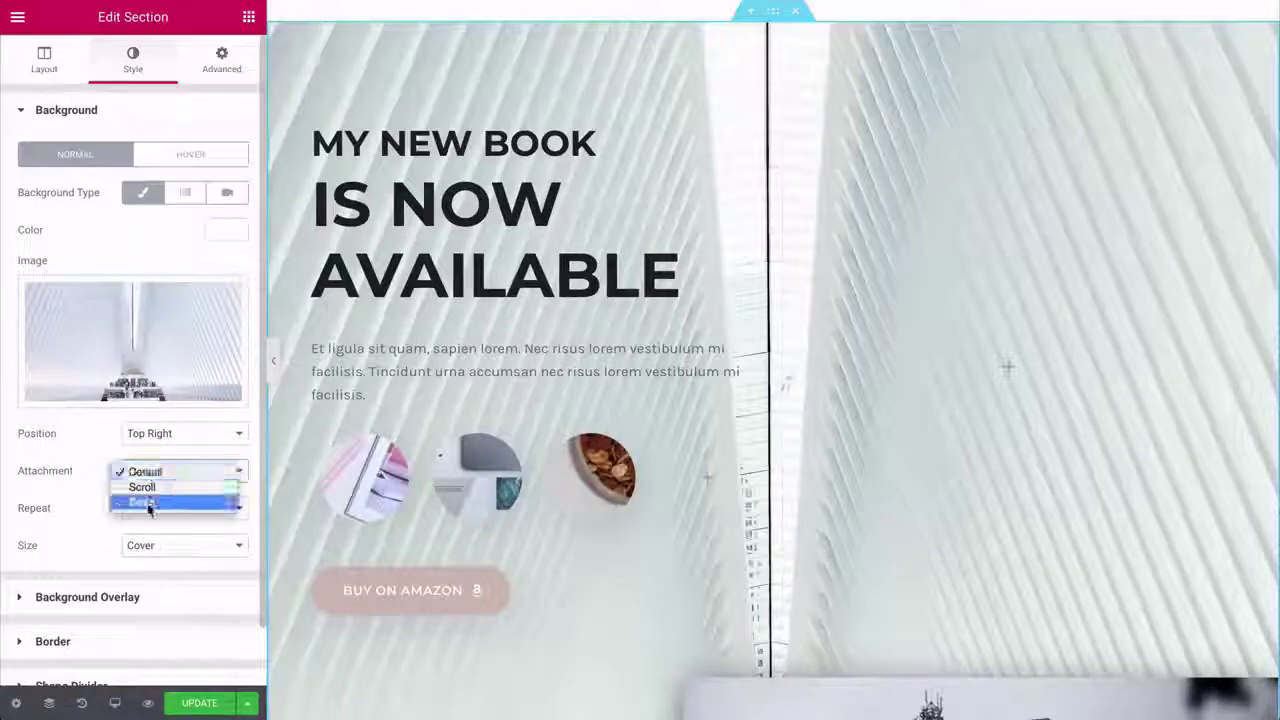
left_click(146, 500)
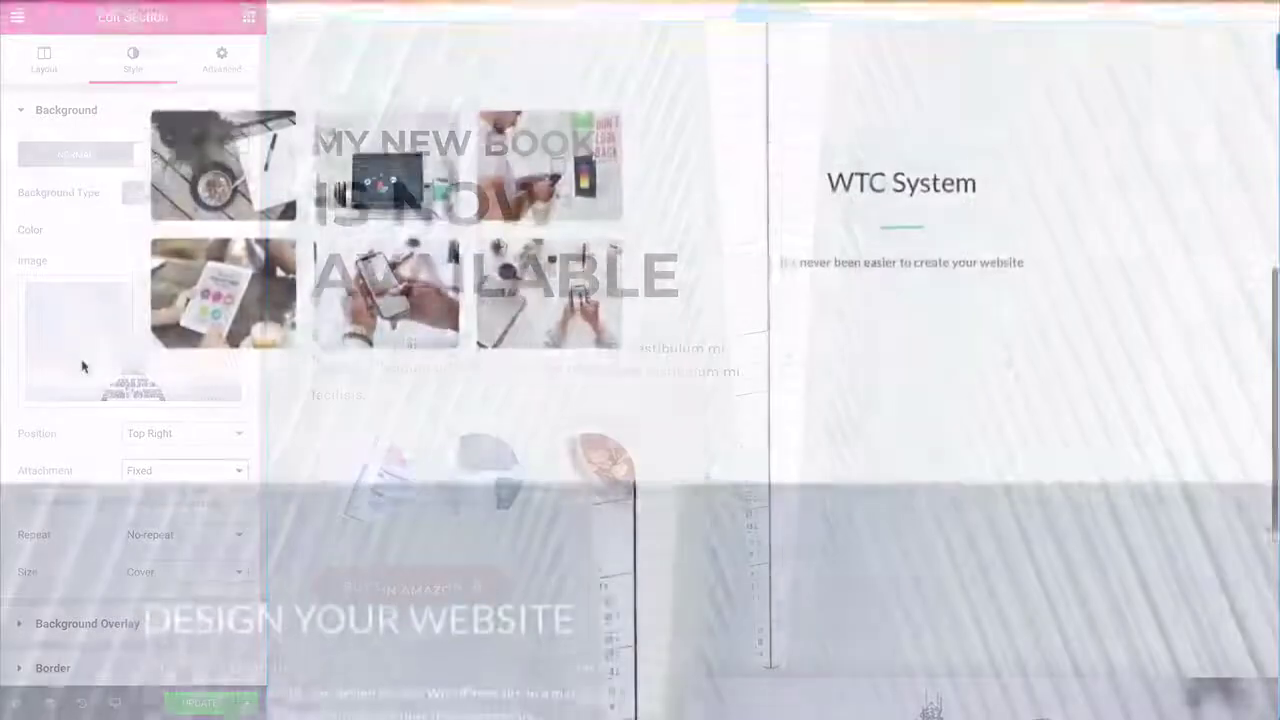
scroll(82, 366, "down", 4)
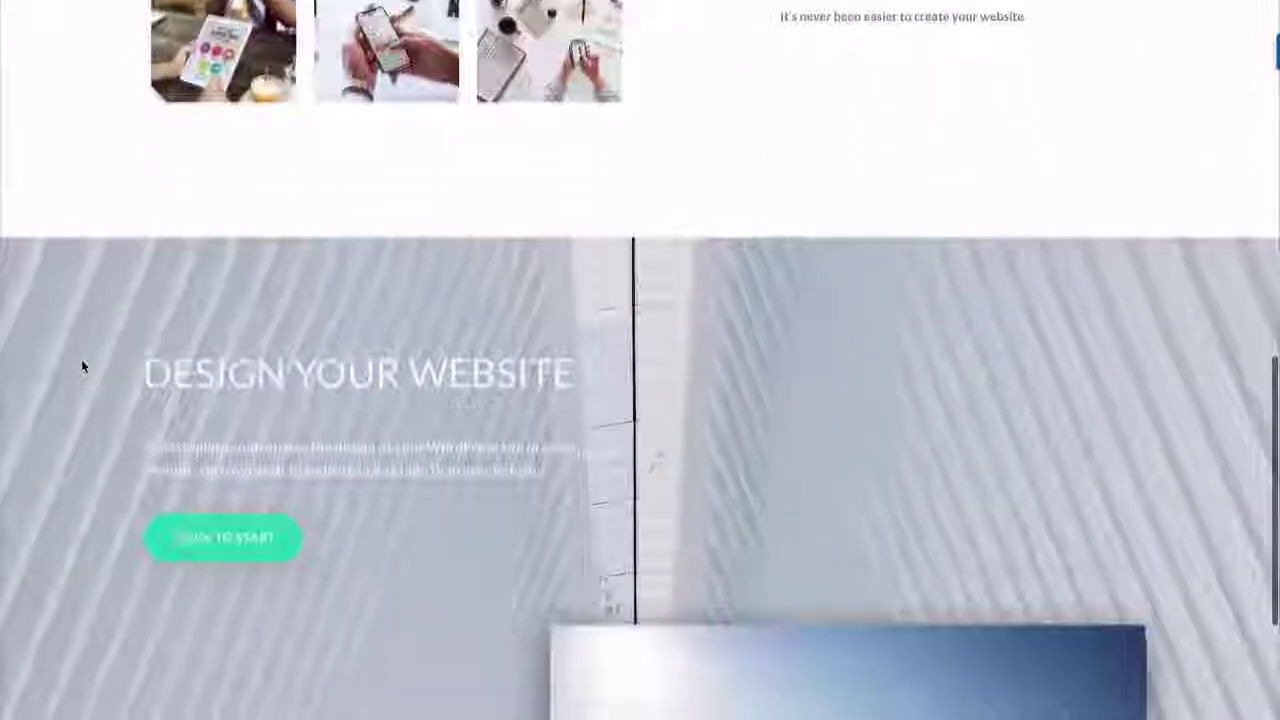
scroll(82, 366, "down", 2)
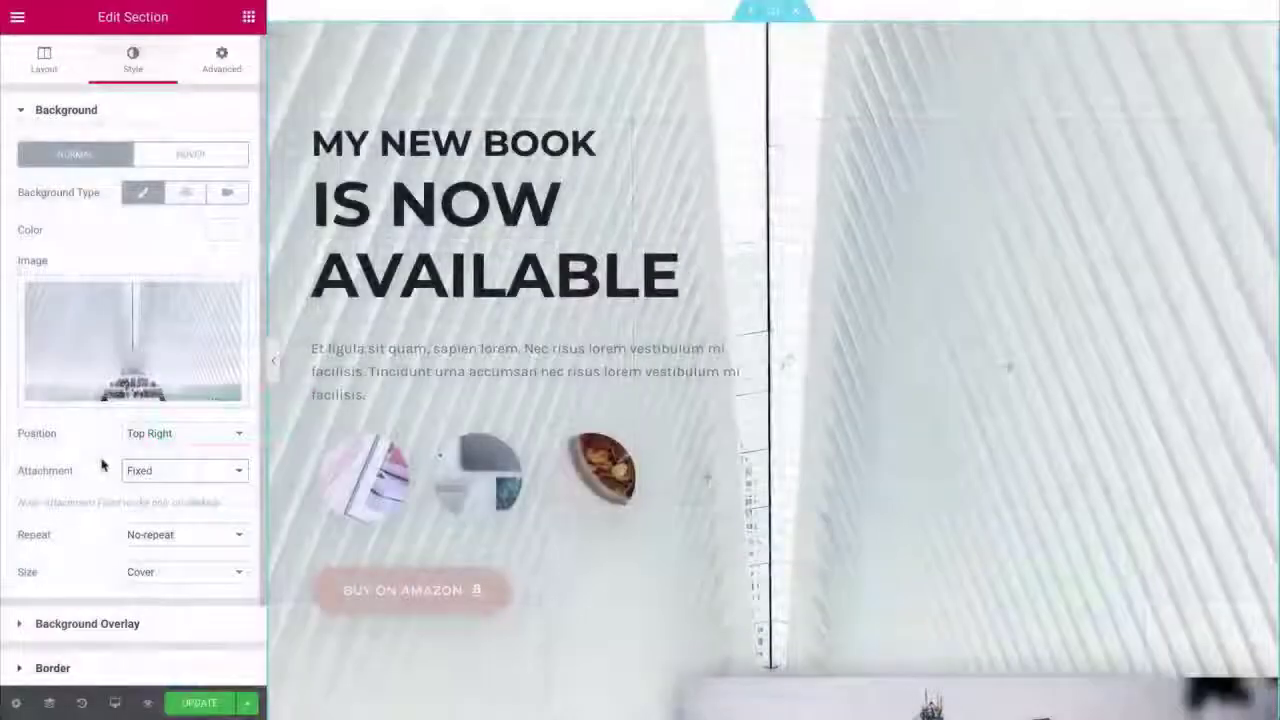
scroll(103, 460, "down", 2)
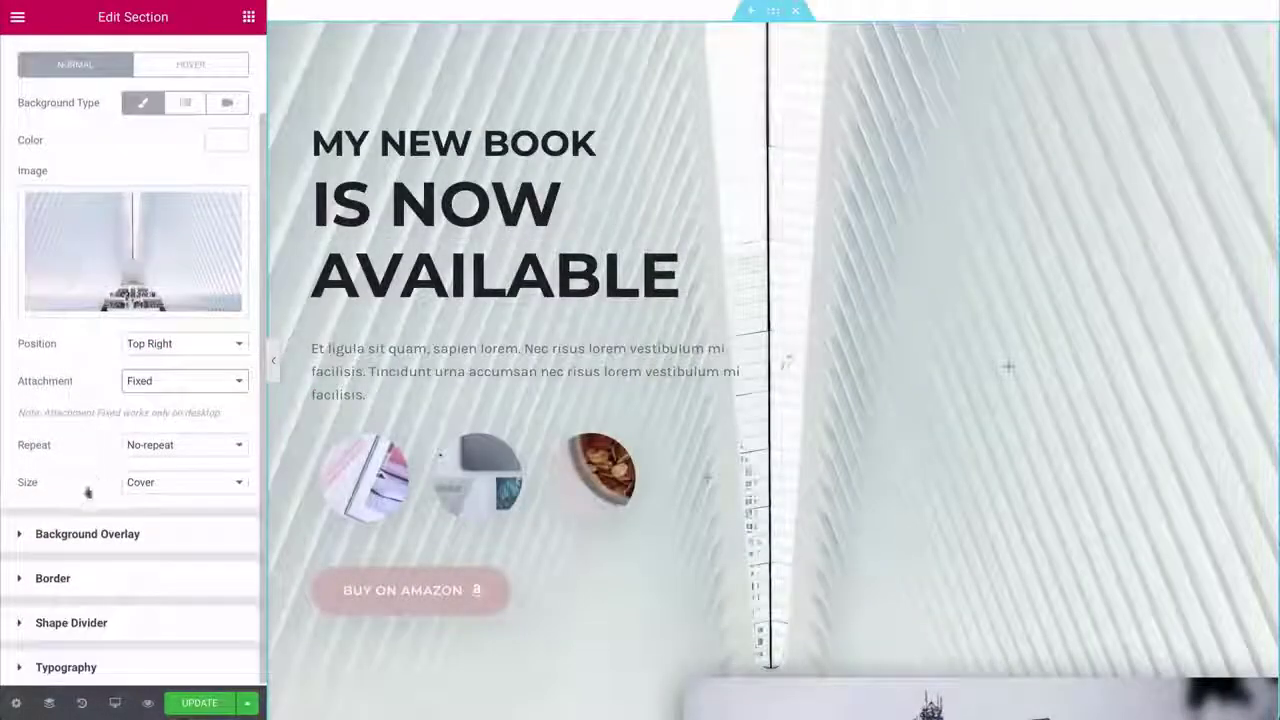
- Add a dark grey background overlay using Normal blend mode and 0.45 opacity
left_click(62, 534)
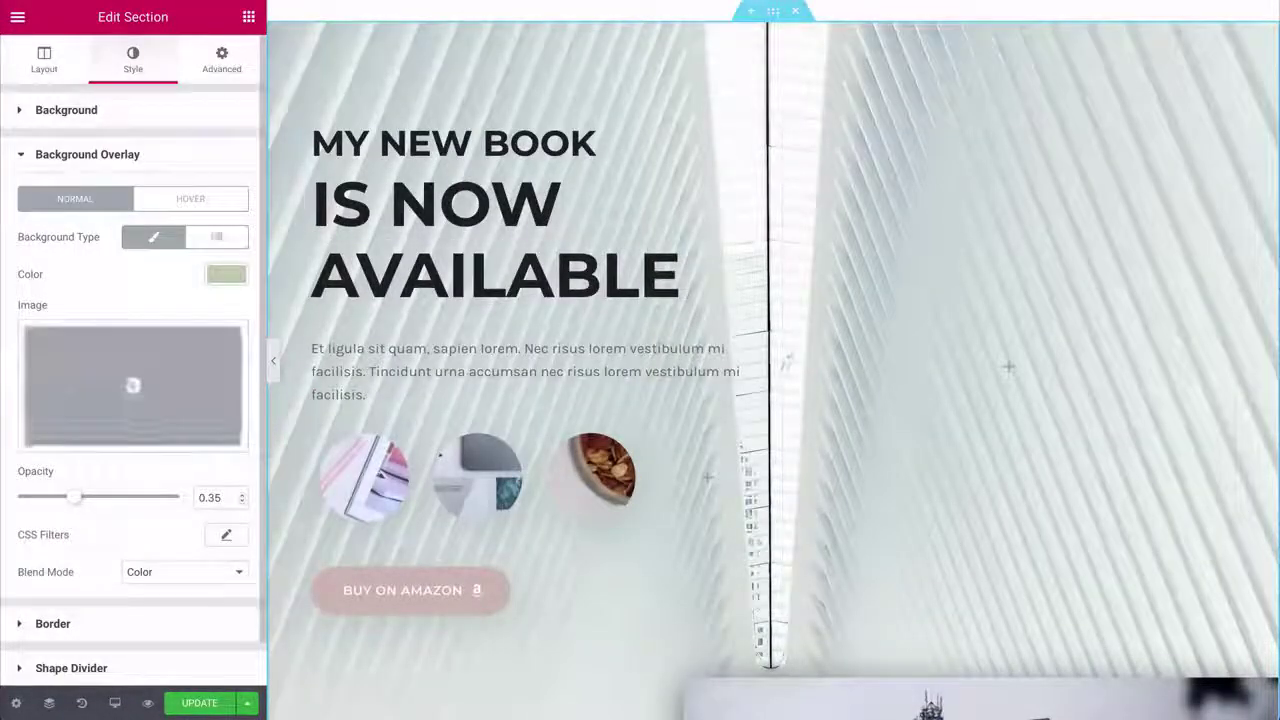
left_click(225, 275)
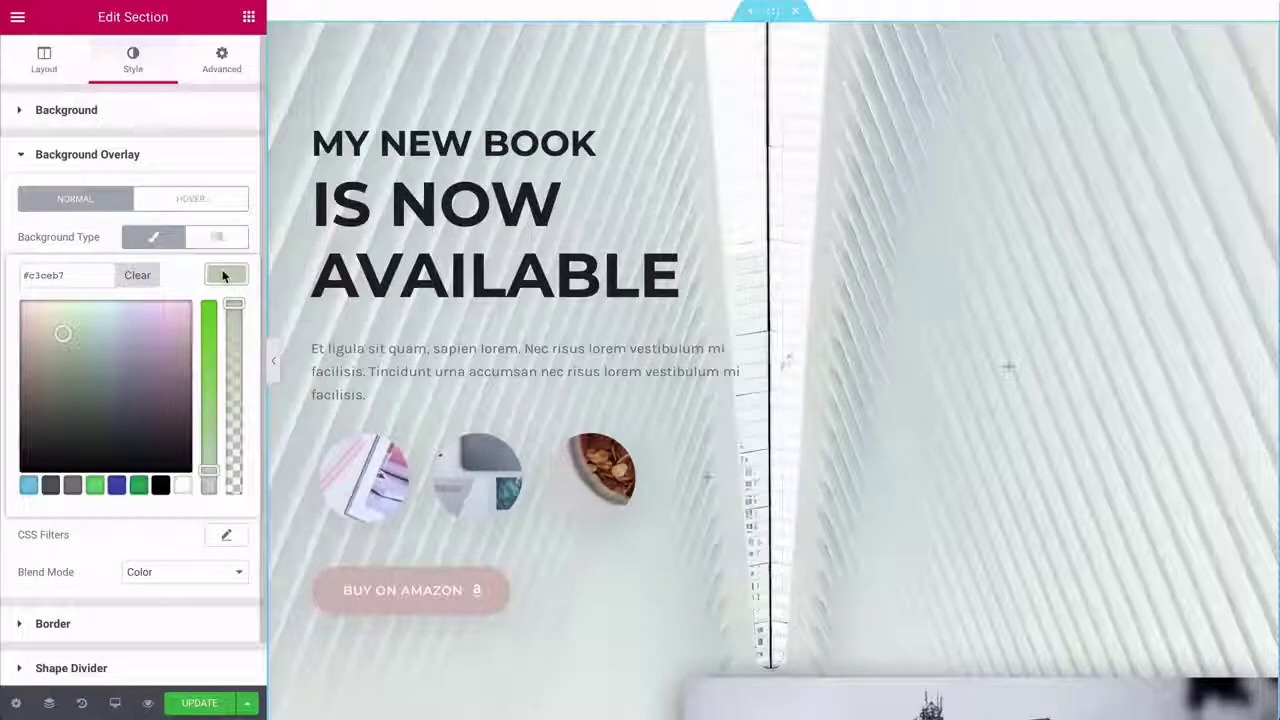
left_click(50, 486)
left_click(117, 541)
left_click(147, 567)
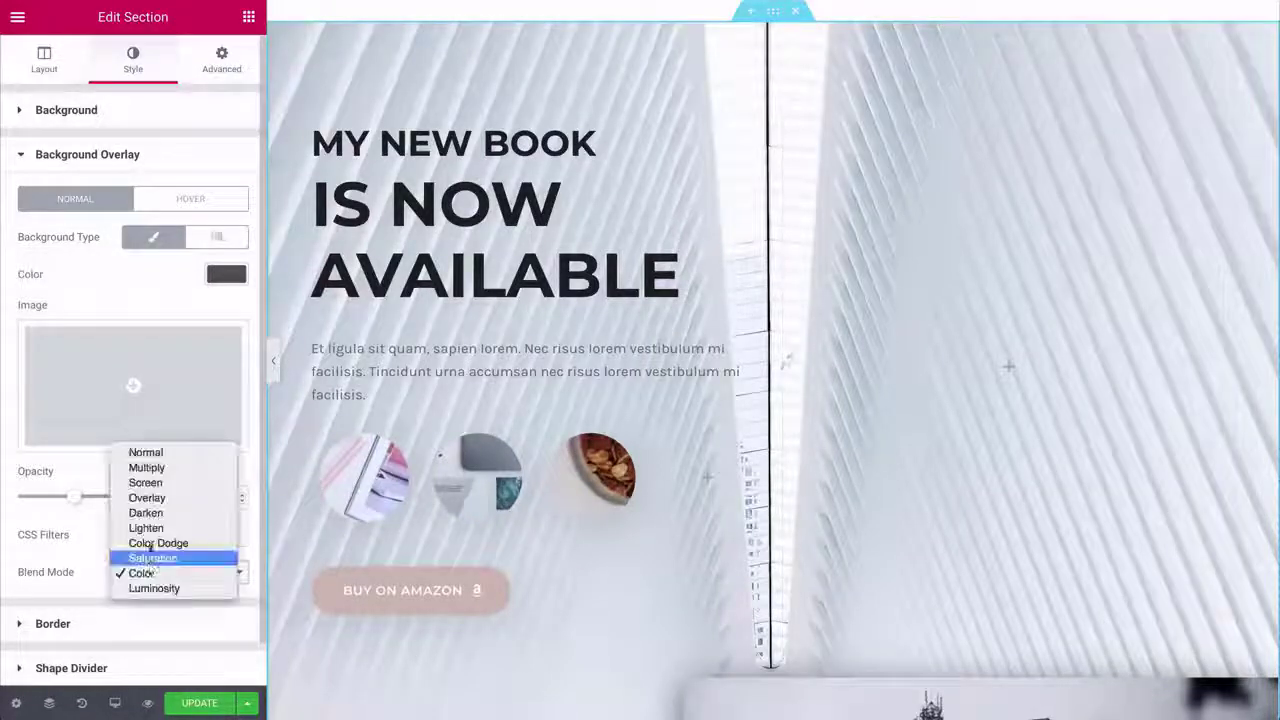
left_click(147, 447)
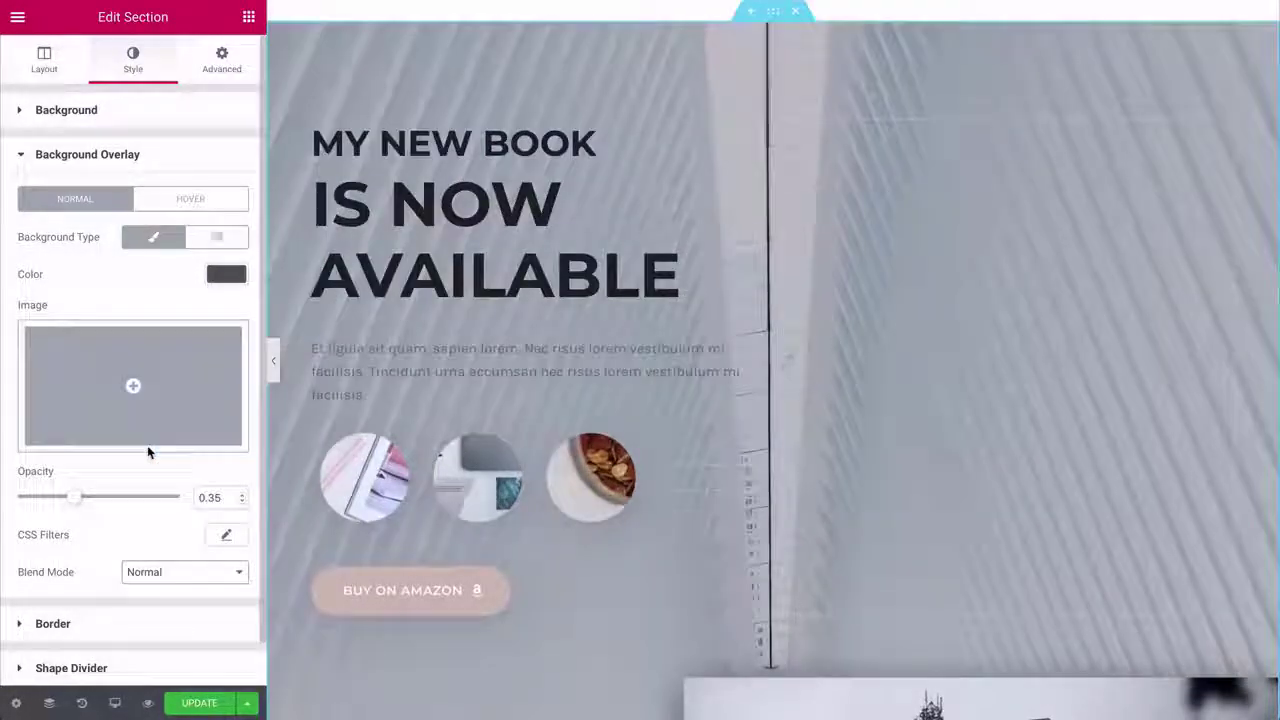
mouse_move(78, 502)
left_mouse_down()
mouse_move(112, 502)
mouse_move(91, 501)
left_mouse_up()
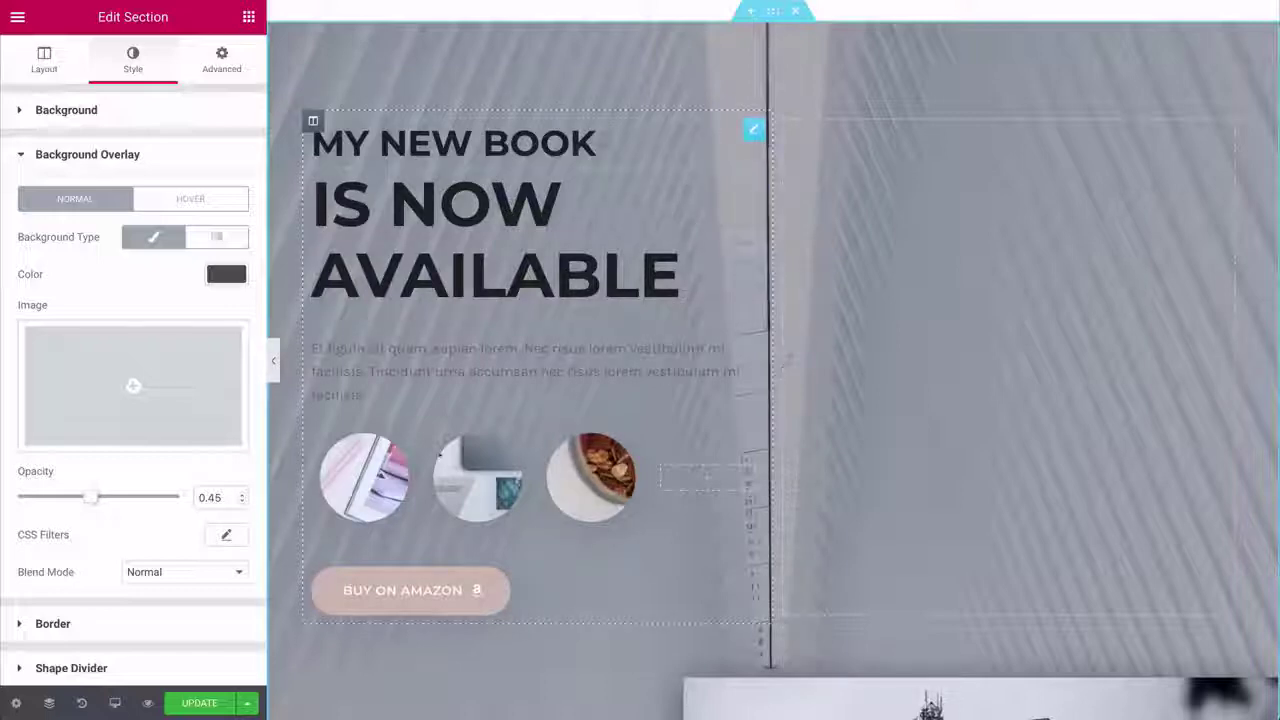
- Delete the MY NEW BOOK heading and complete the heading text as DESIGN YOUR WEBSITE
right_click(754, 130)
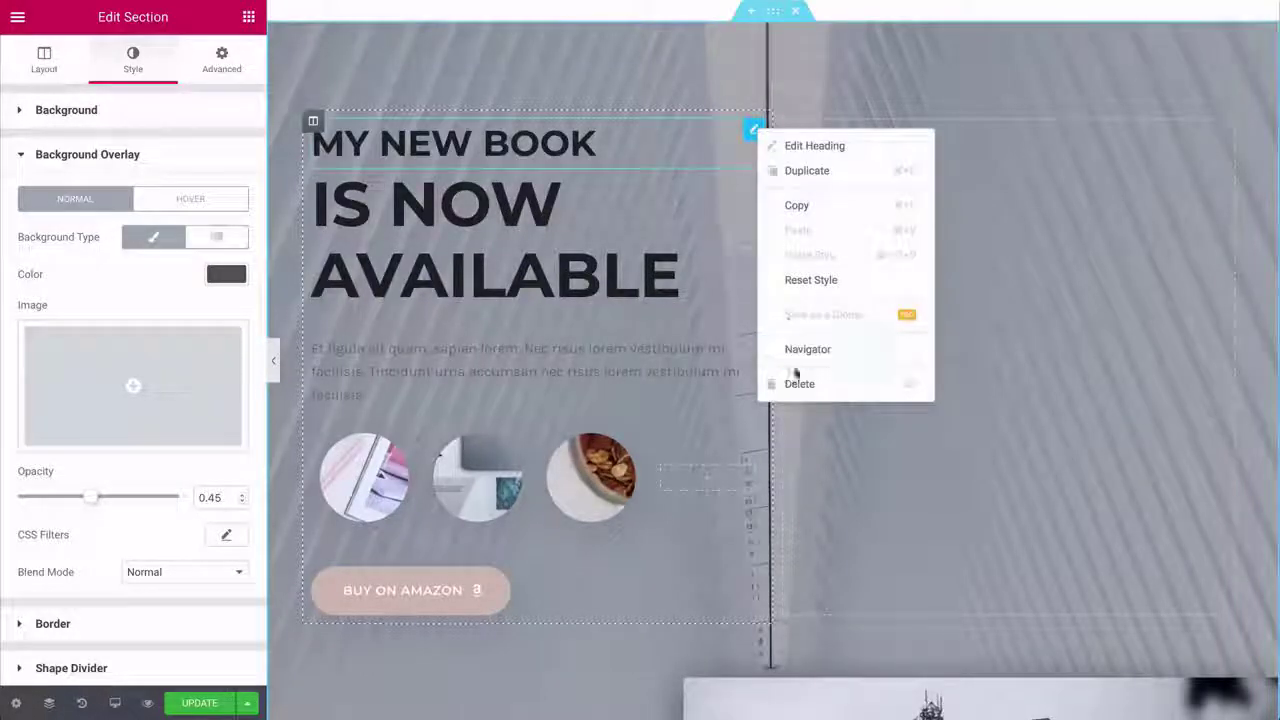
left_click(797, 382)
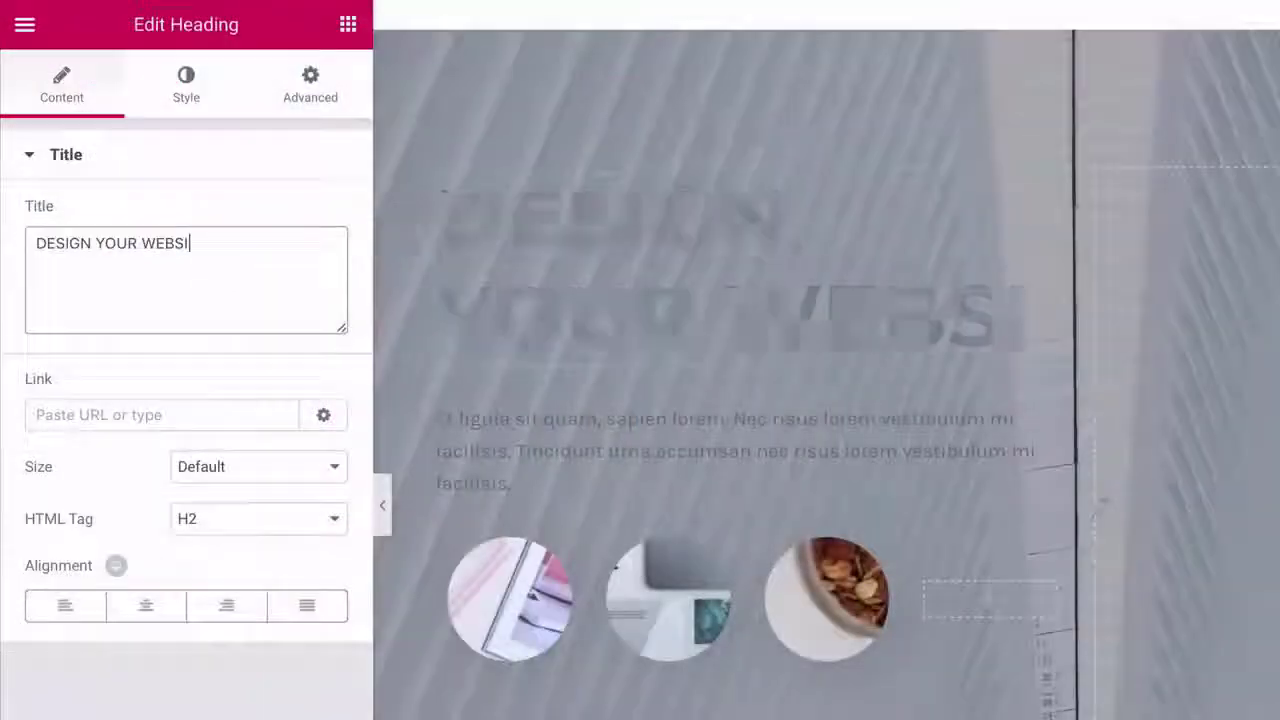
type("ITE")
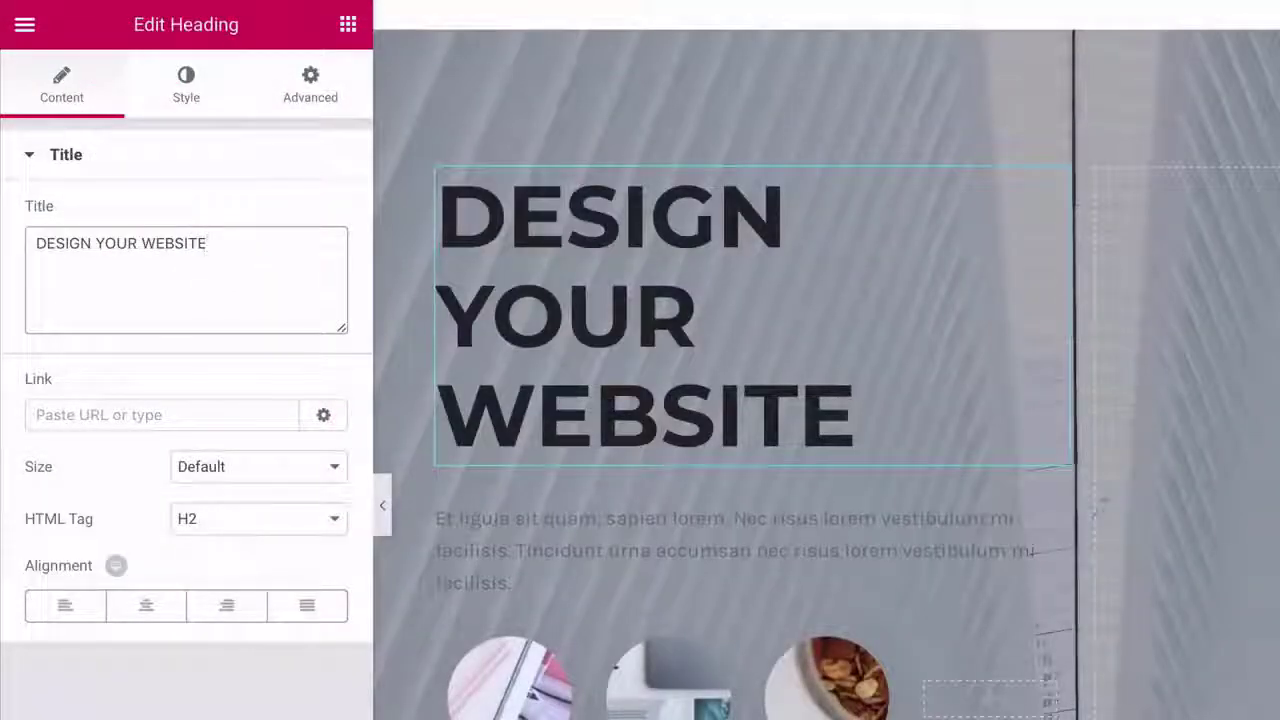
- Make the heading white, shrink it to size 45 and set weight 400
left_click(185, 90)
left_click(312, 224)
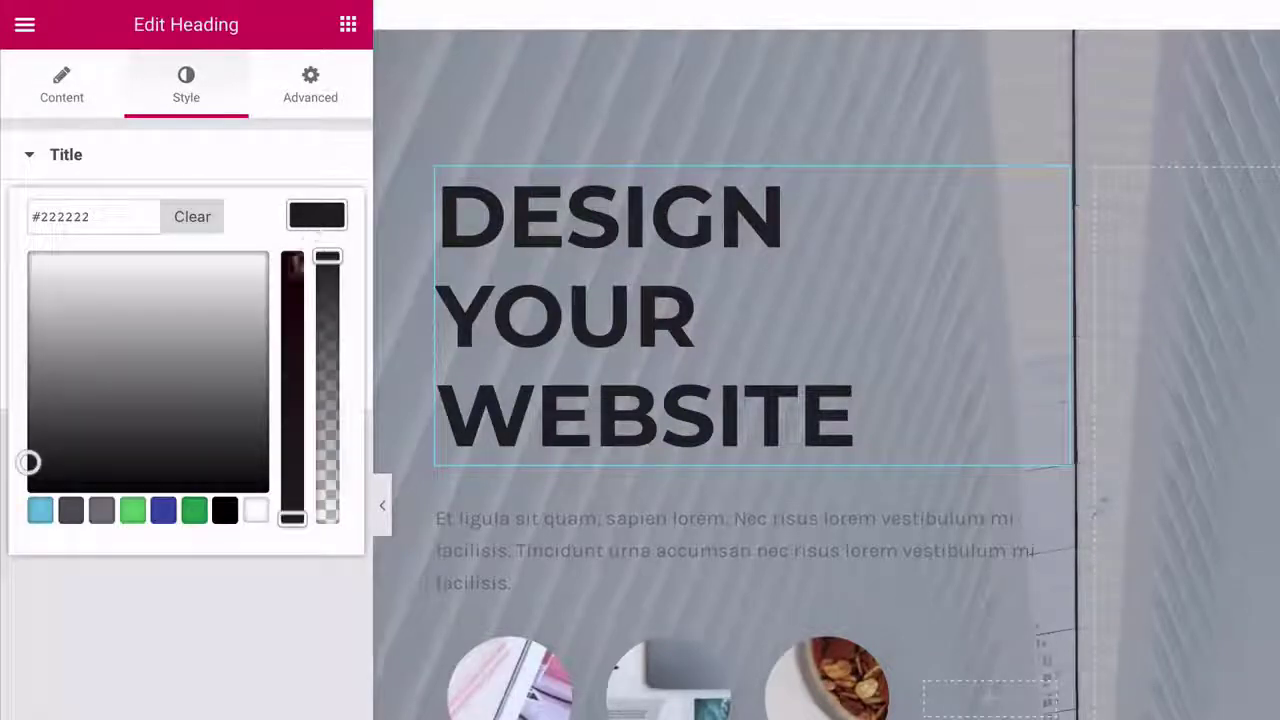
left_click(255, 512)
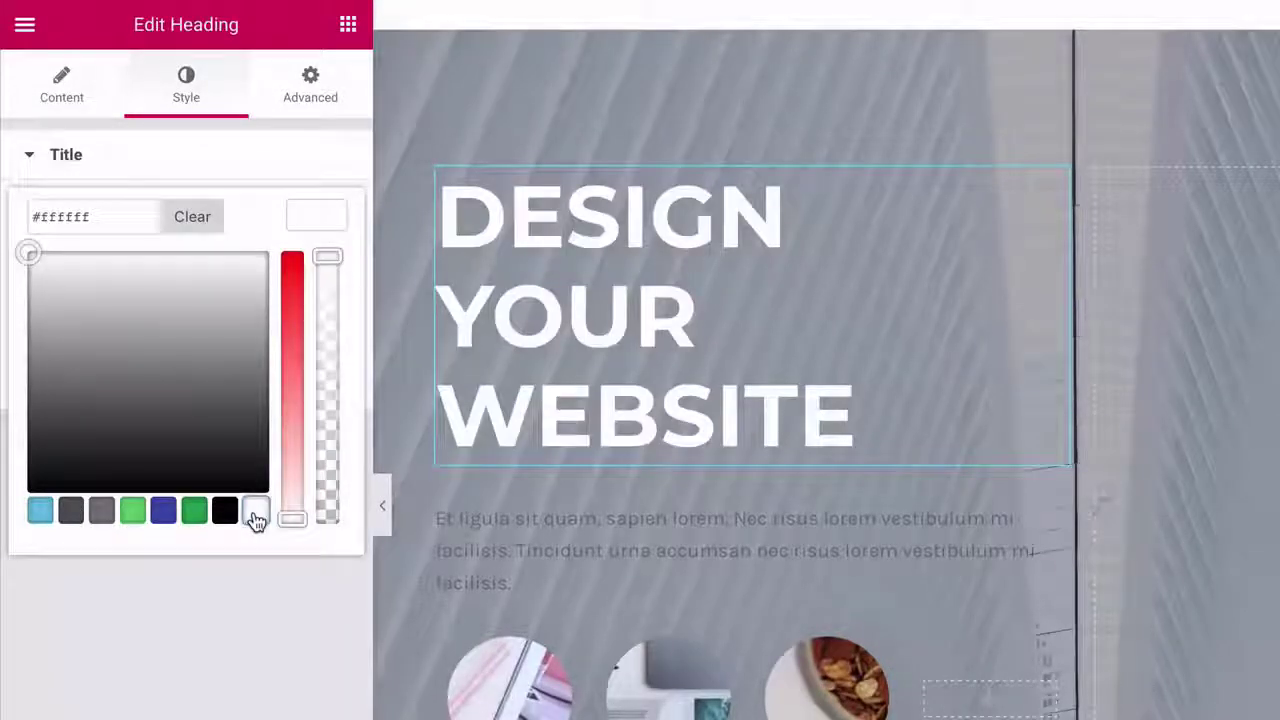
left_click(322, 218)
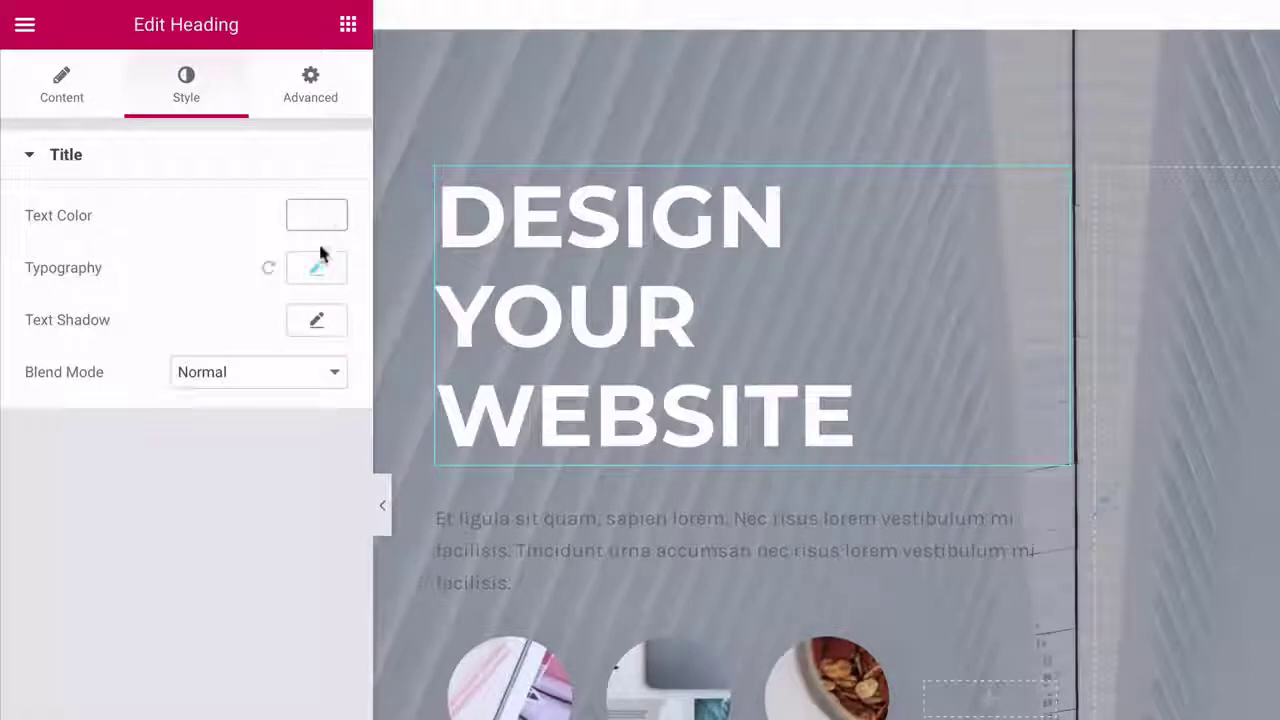
left_click(320, 266)
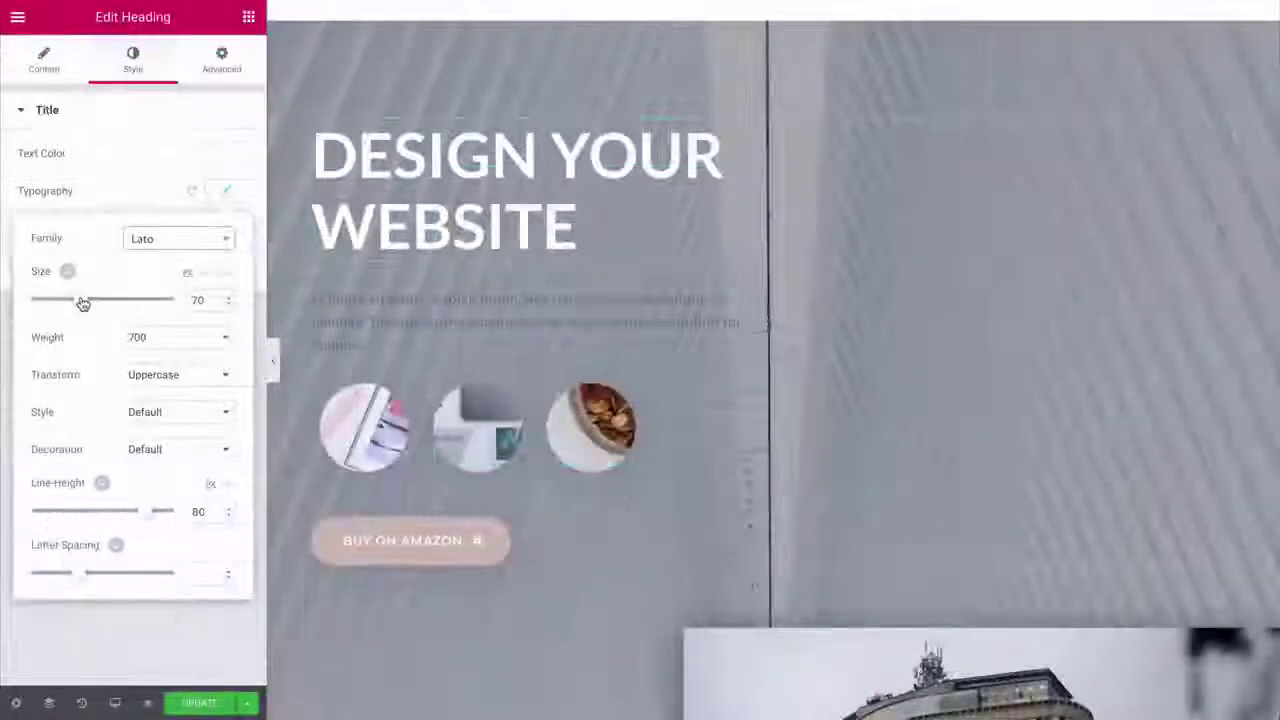
left_click_drag(83, 304, 63, 304)
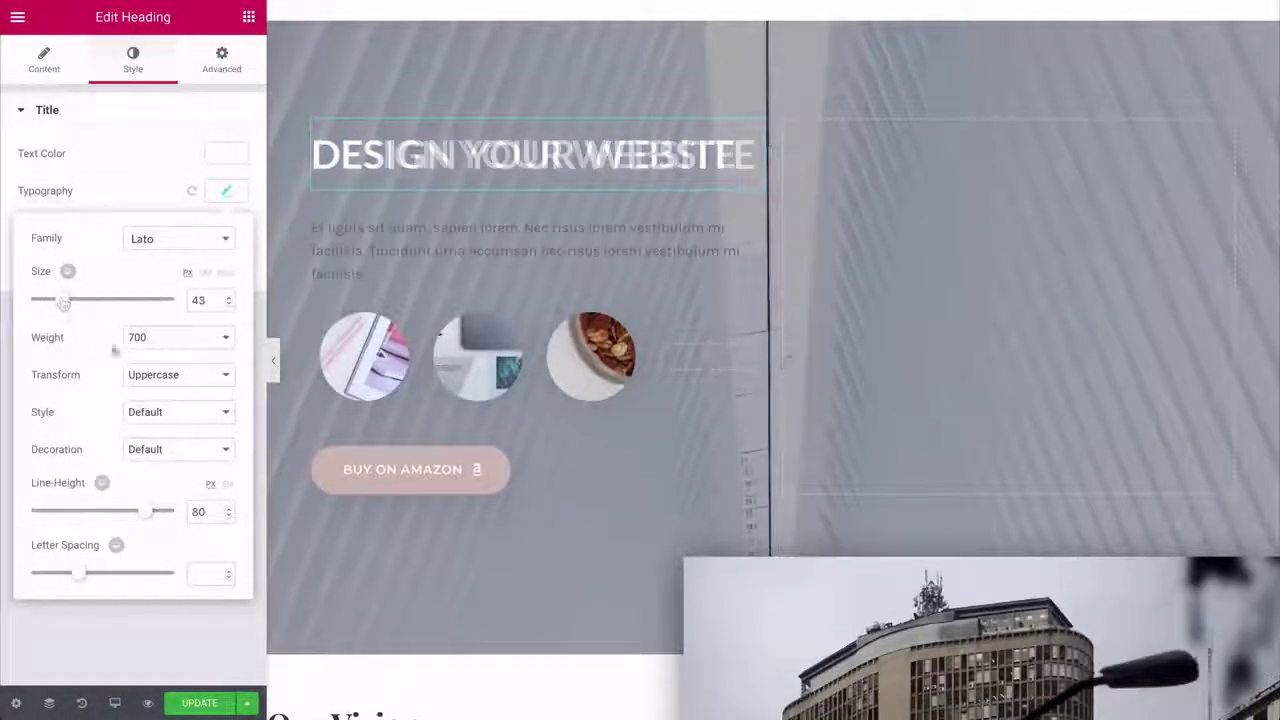
left_click(160, 337)
left_click(157, 293)
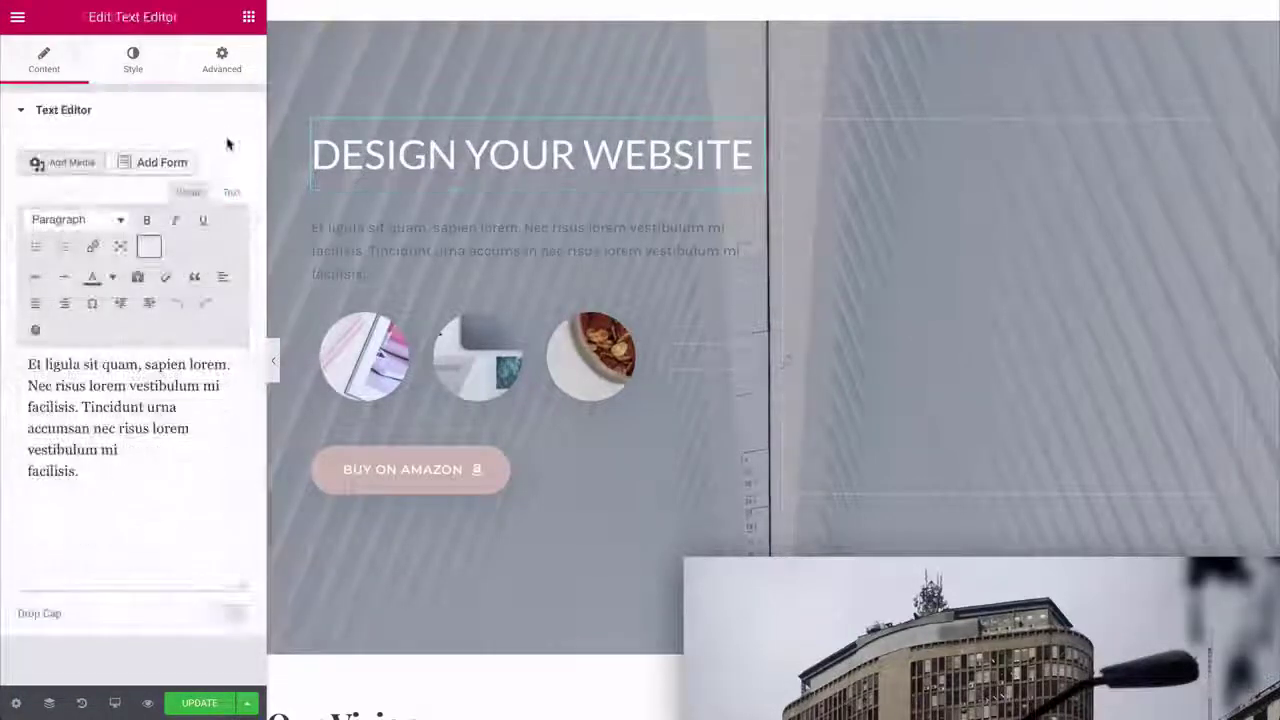
- Change the paragraph's text colour to white
left_click(136, 72)
left_click(224, 214)
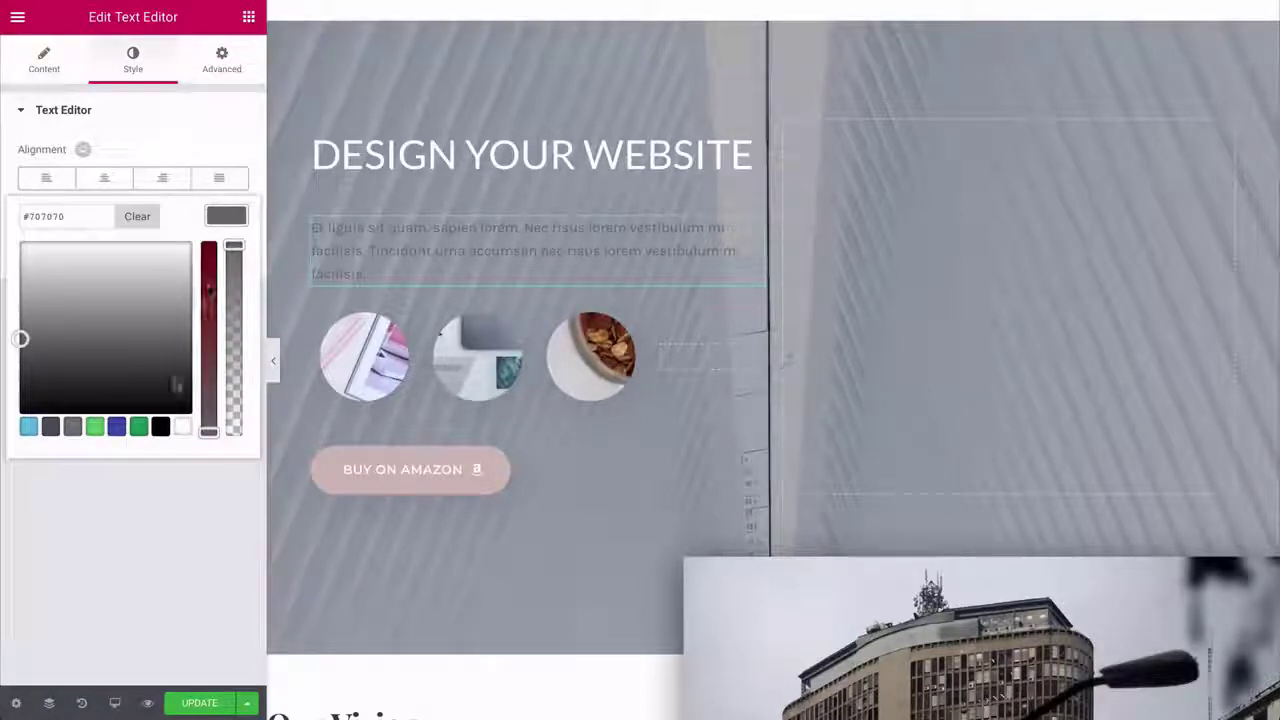
left_click(182, 427)
left_click(222, 222)
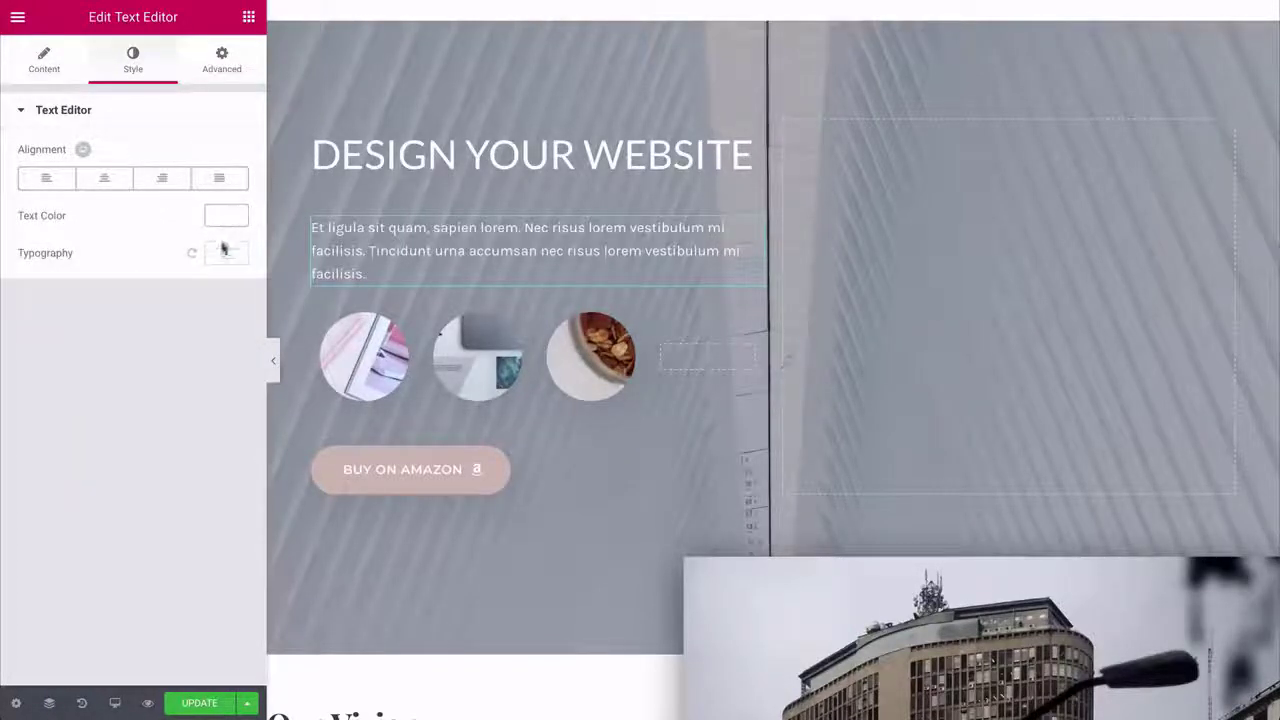
- Set the paragraph's font family to Lato
left_click(222, 253)
left_click(178, 306)
type("lato")
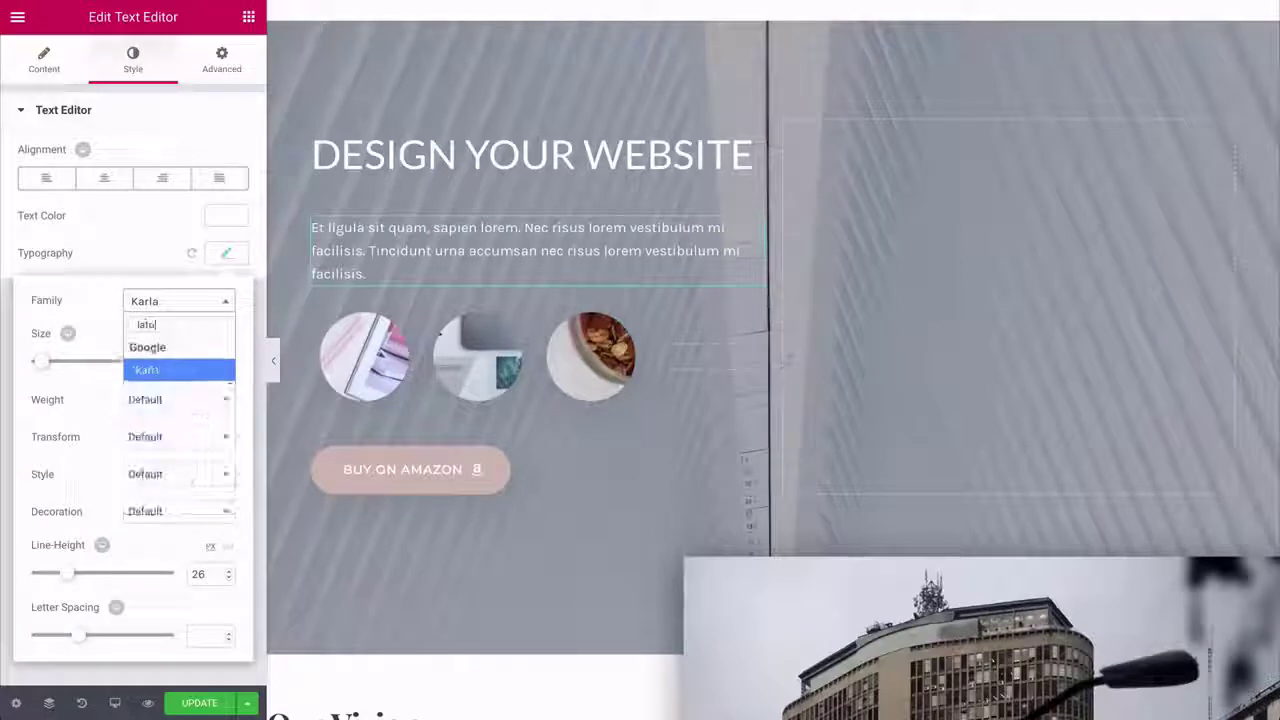
key("Return")
left_click(180, 303)
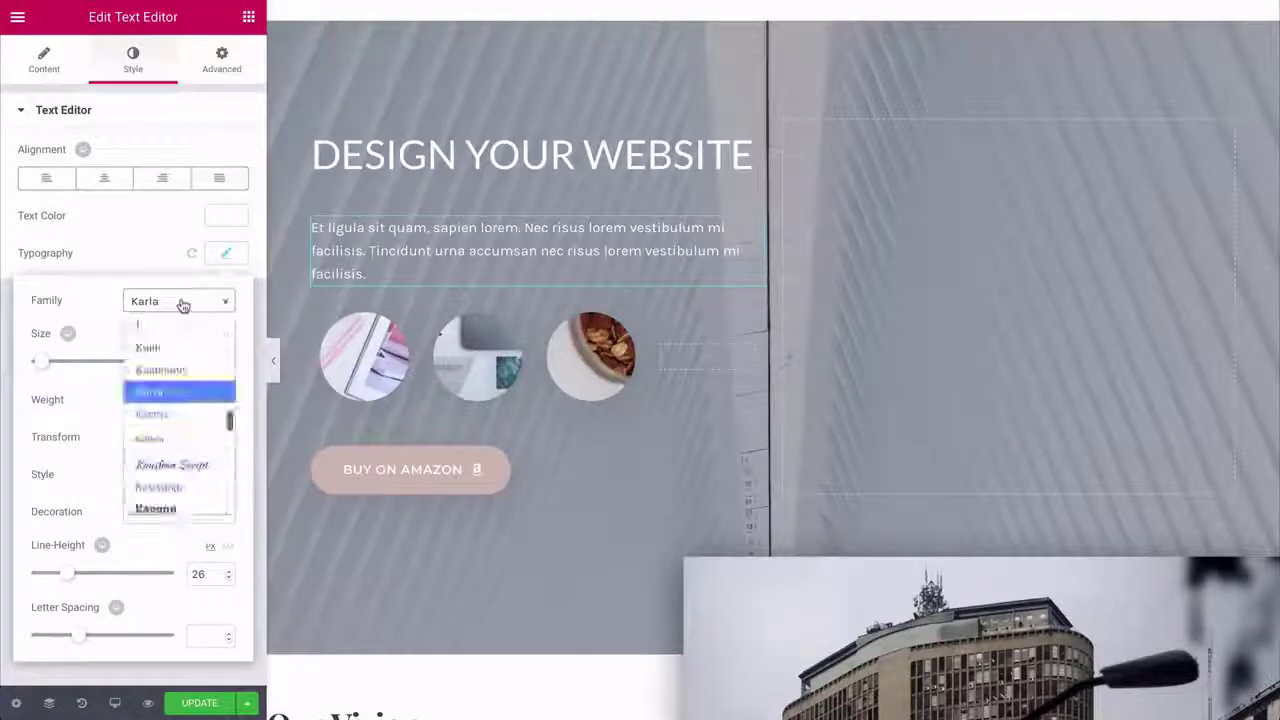
type("lato")
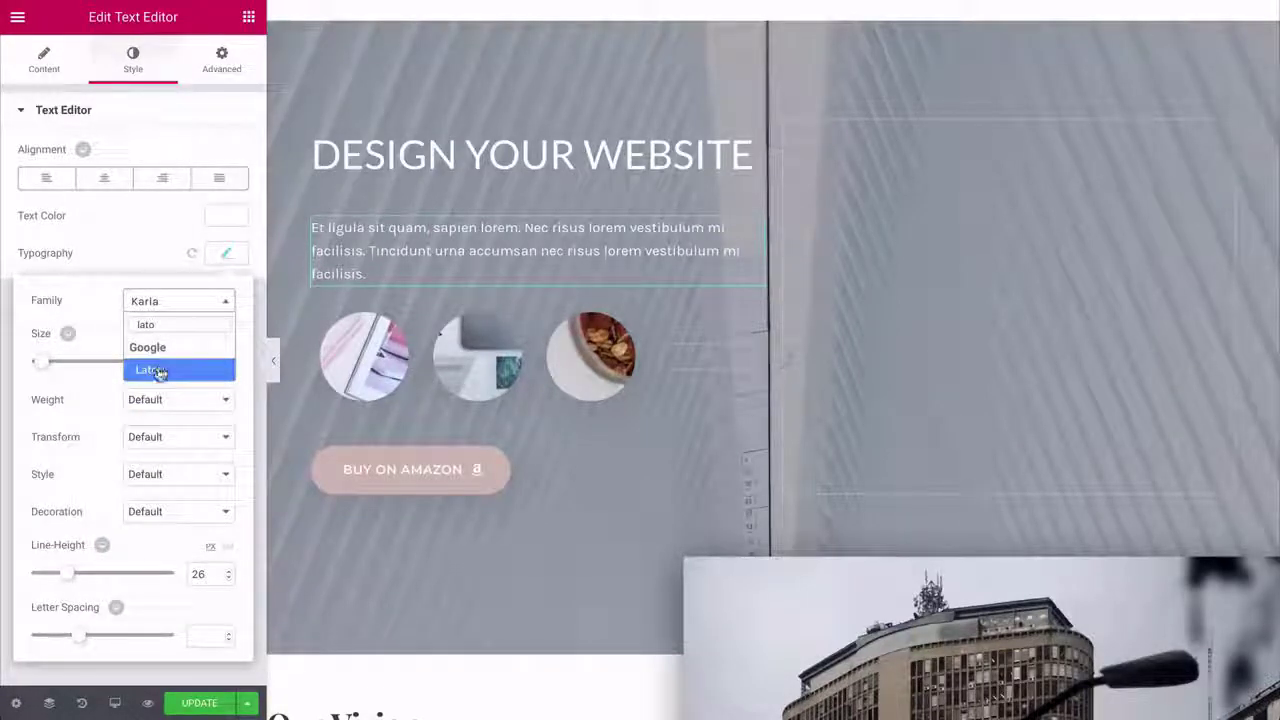
left_click(157, 368)
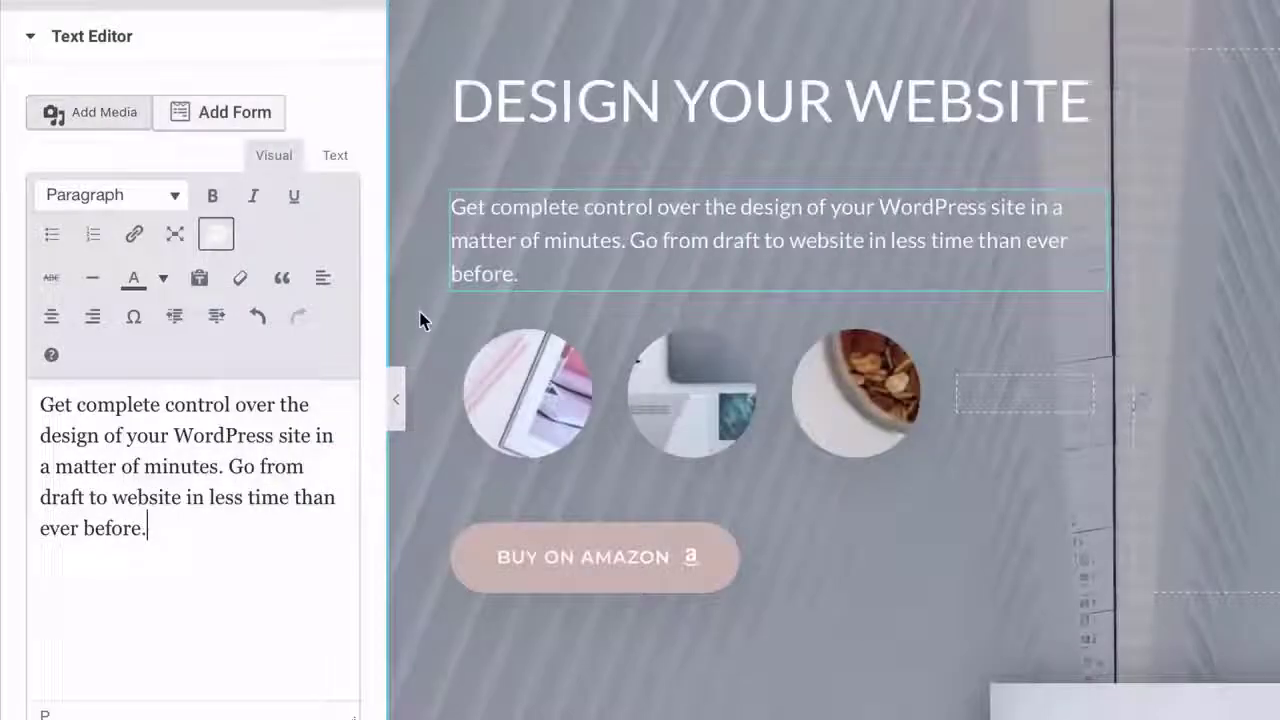
- Remove the round images and relabel the button CLICK TO START
left_click(859, 380)
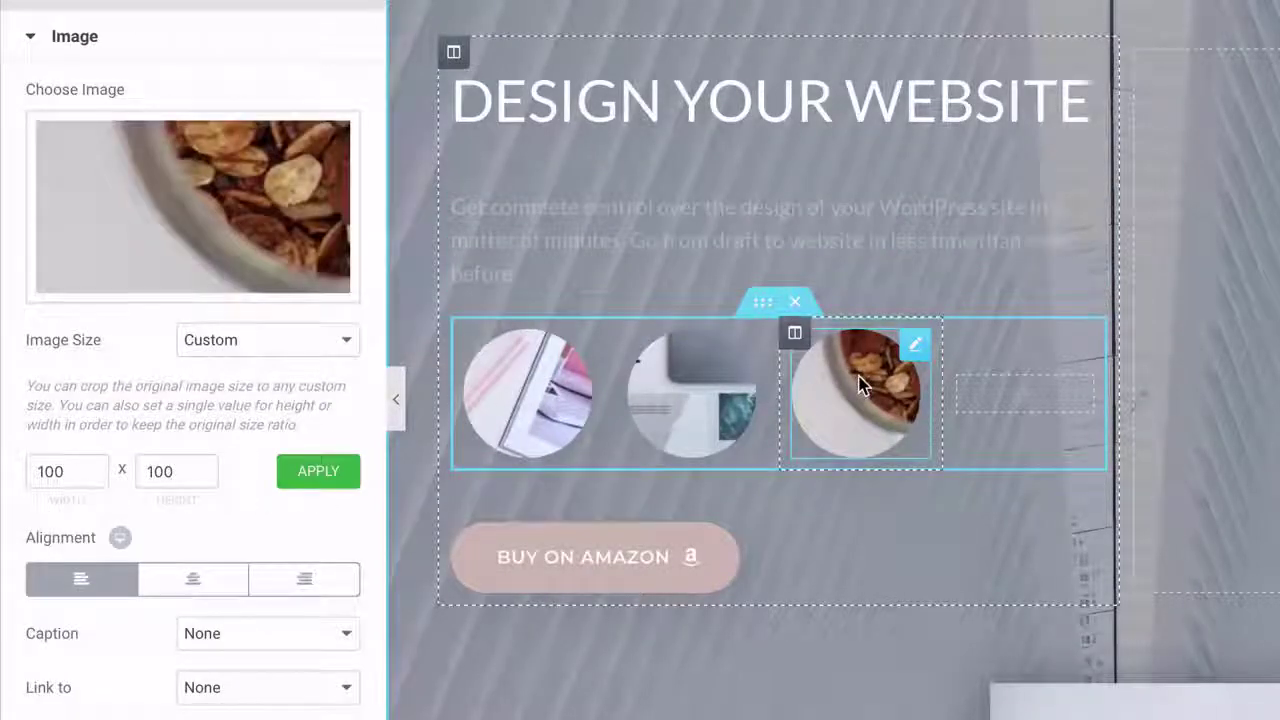
left_click(709, 357)
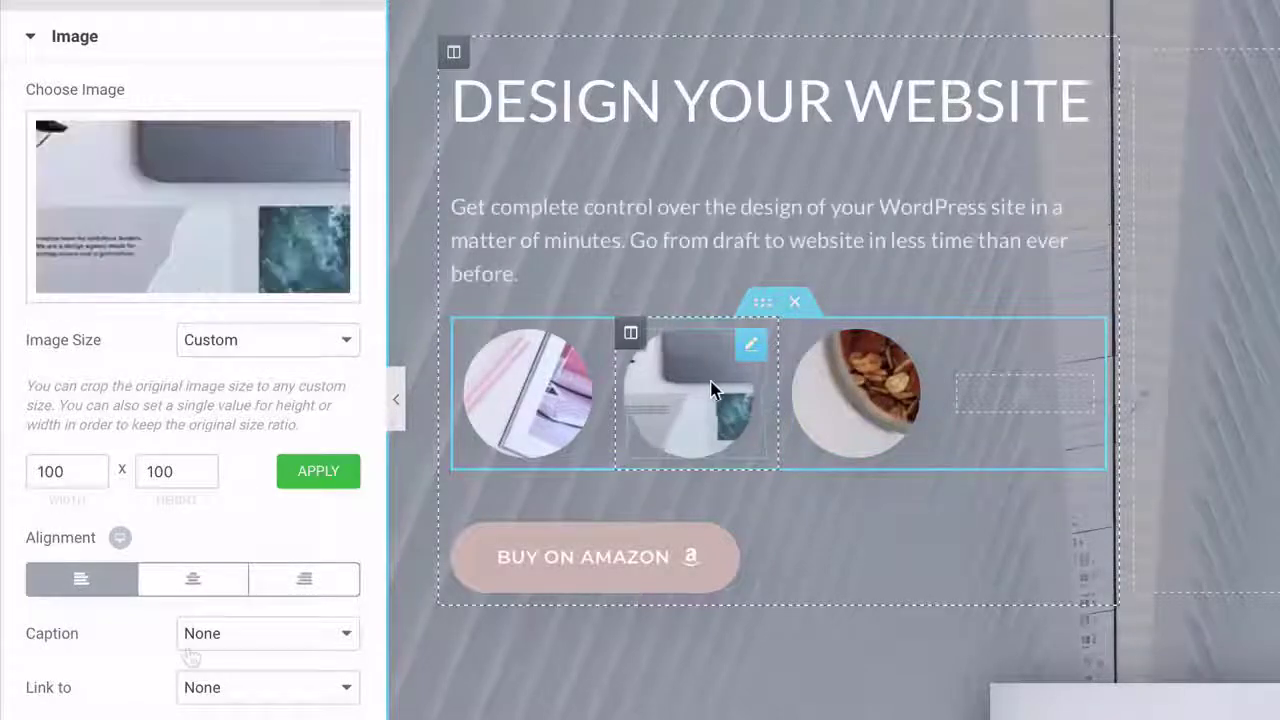
left_click(240, 350)
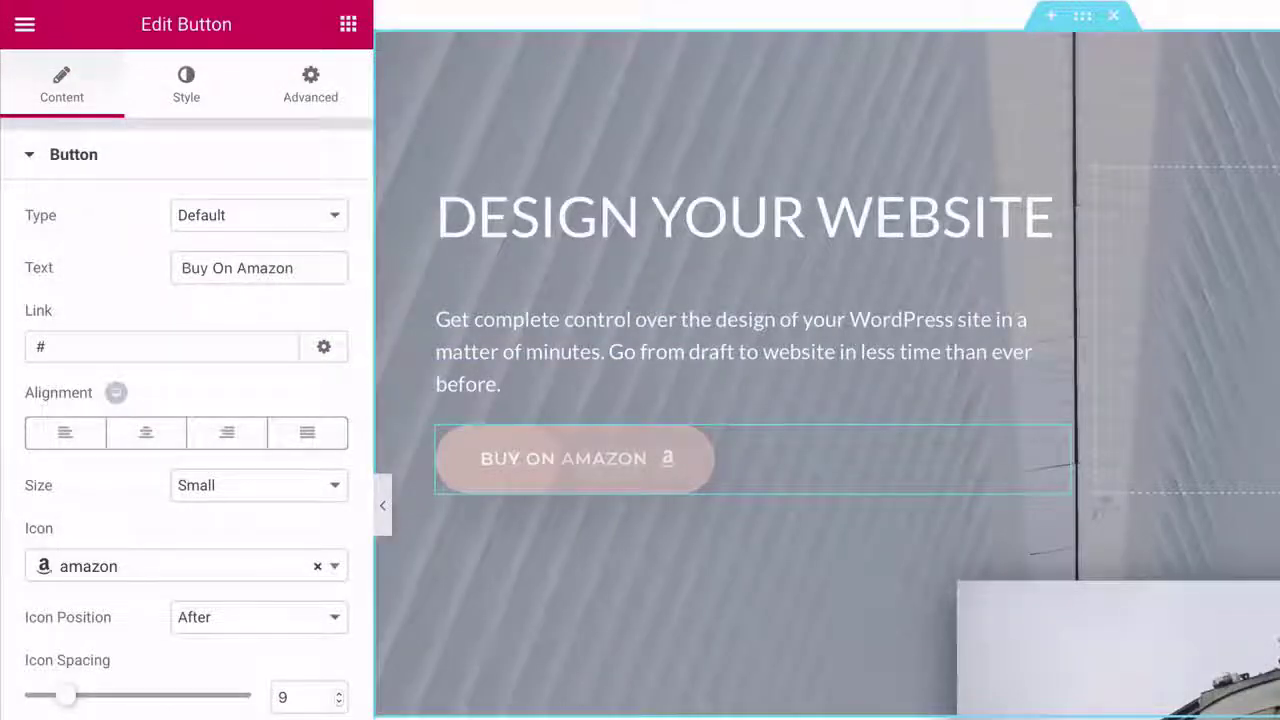
key("ctrl+a")
type("CLICK TO START")
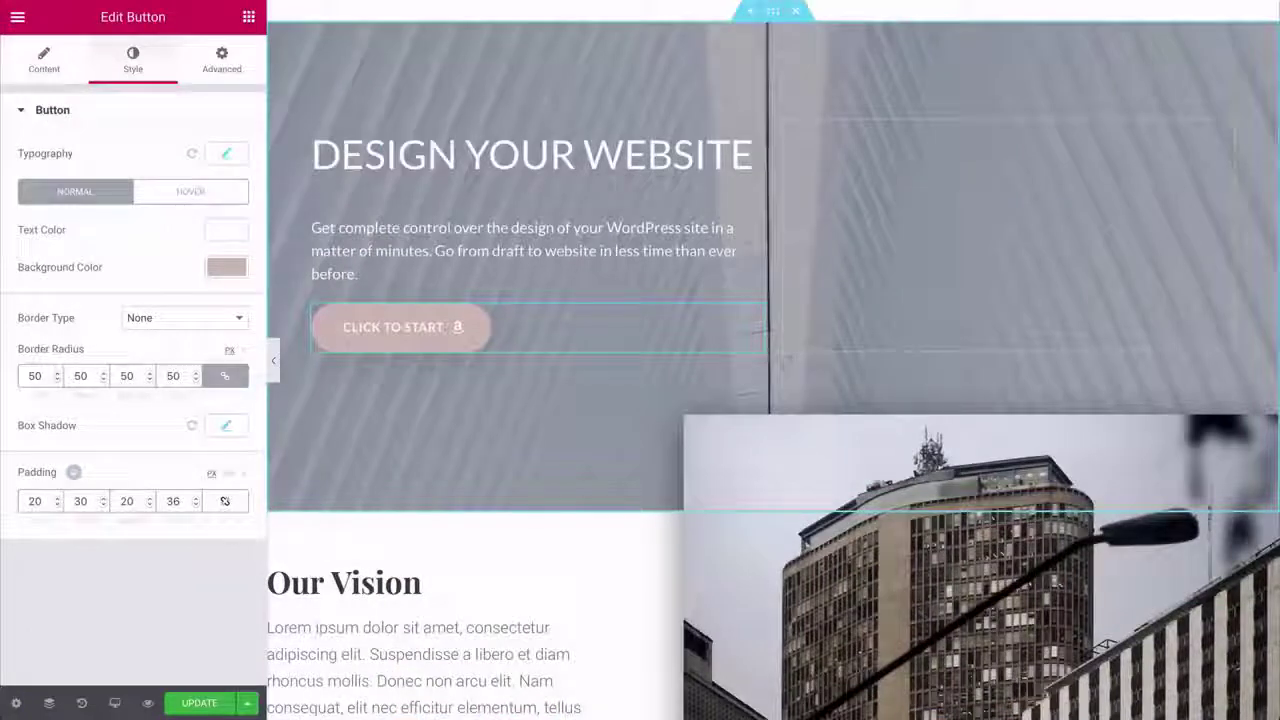
- Give the button a #67dbaa background, a green hover background and the Grow animation
left_click(226, 268)
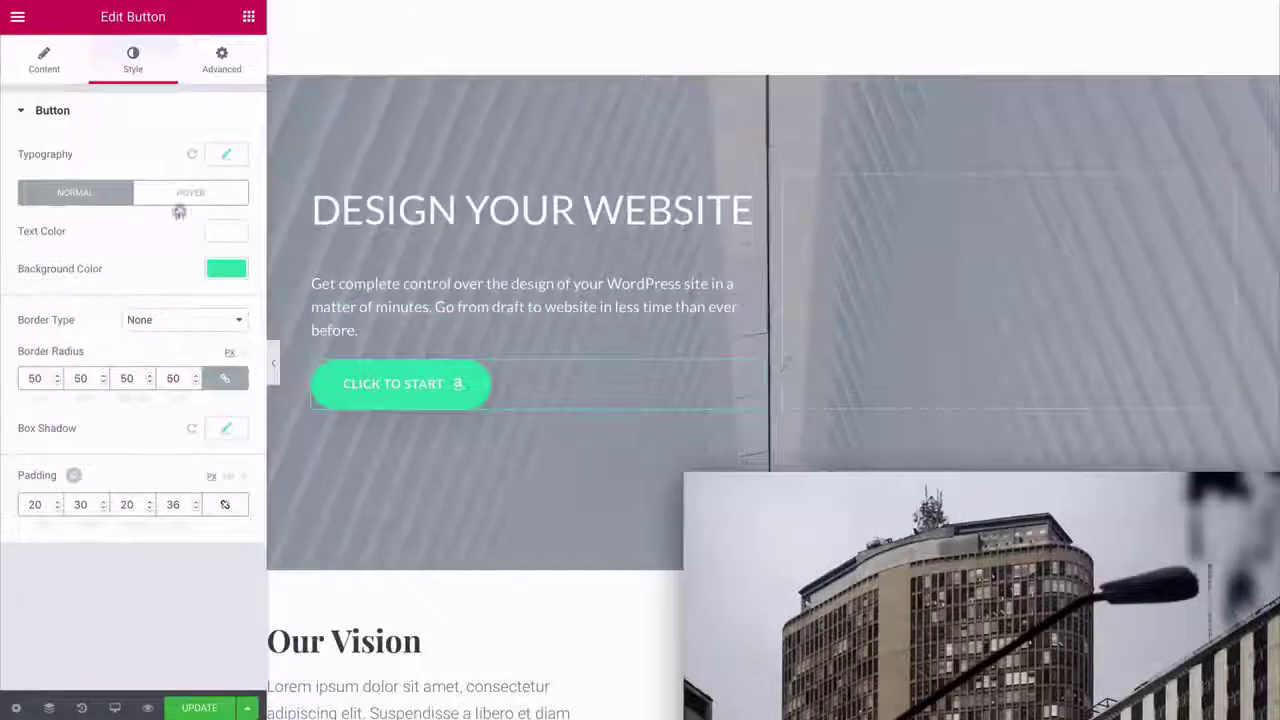
left_click(186, 192)
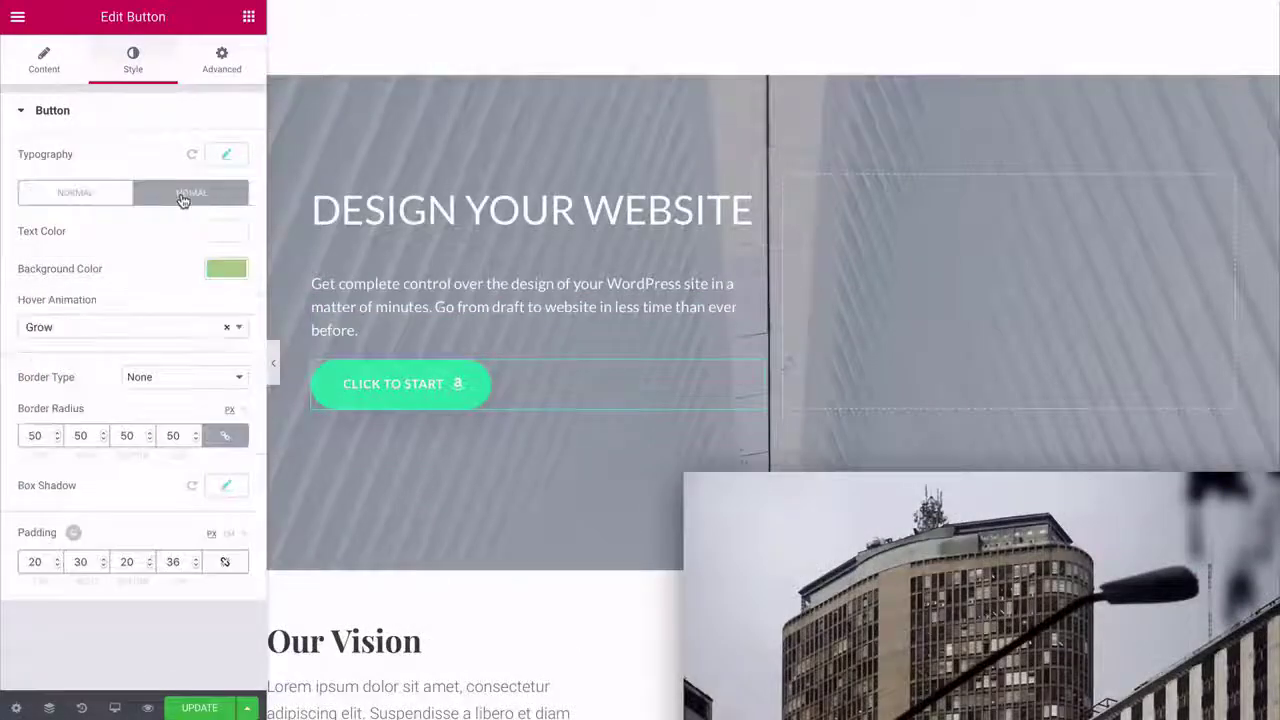
left_click(224, 268)
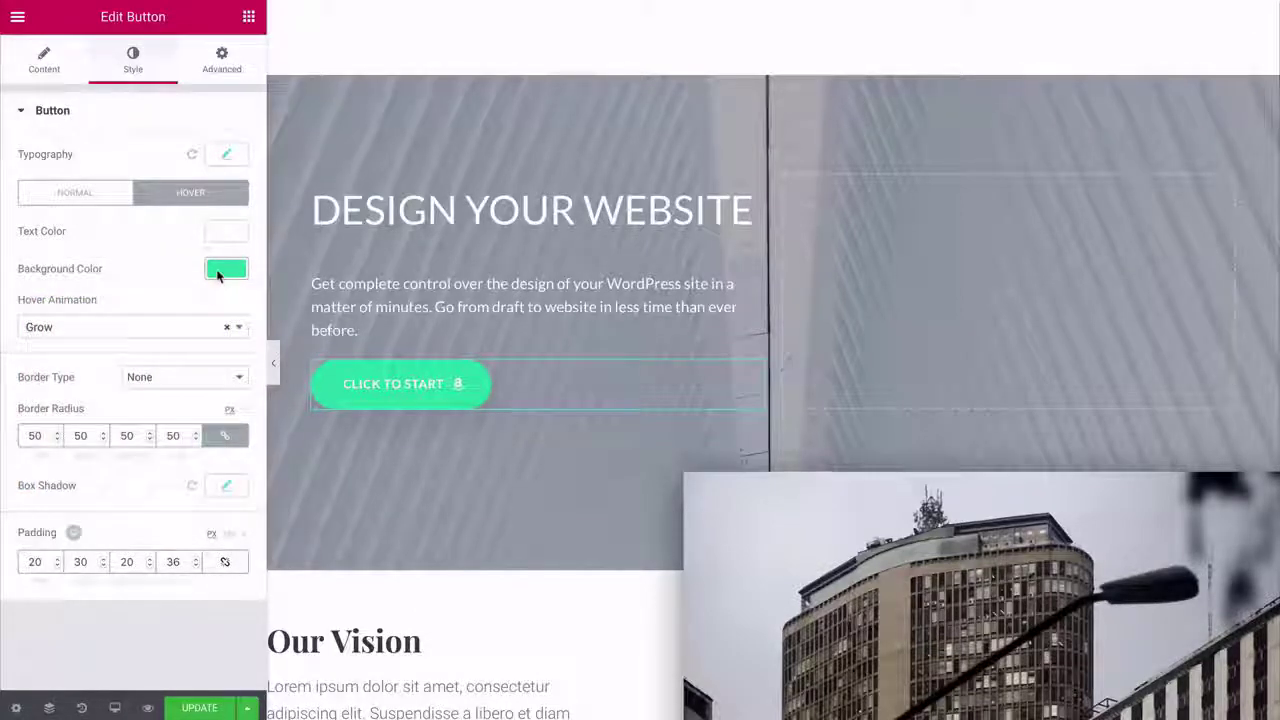
left_click(238, 327)
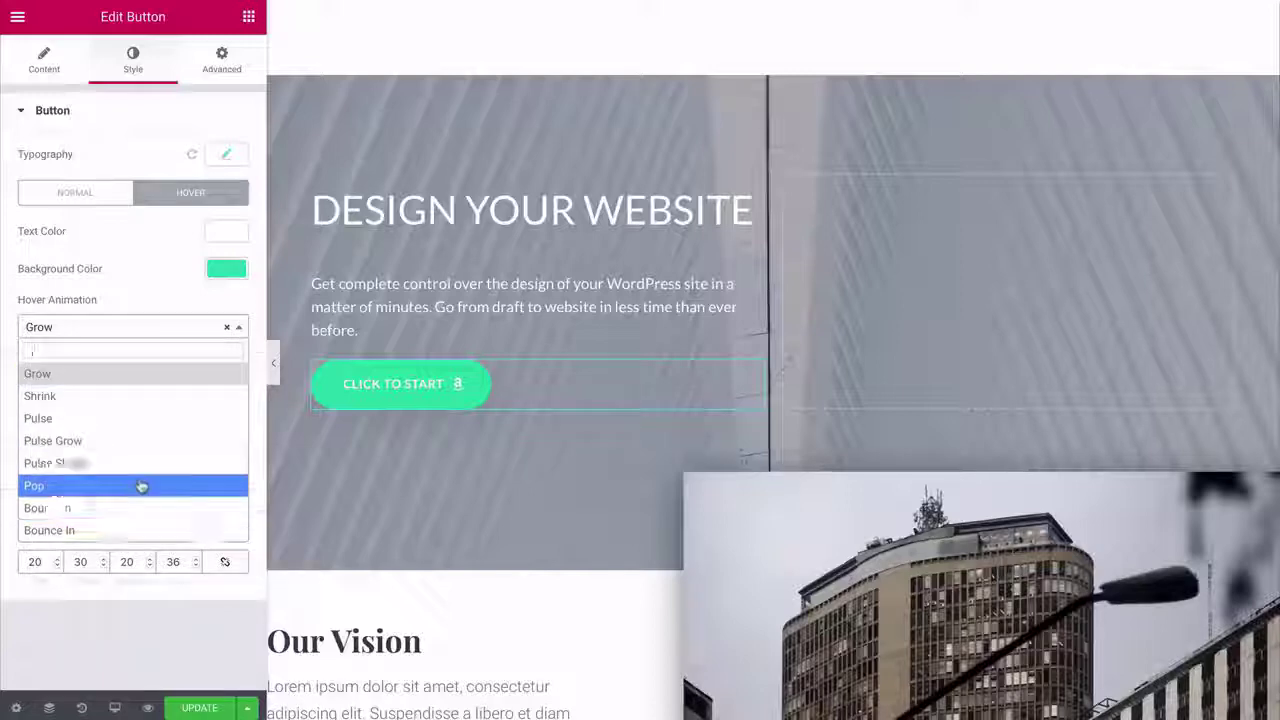
left_click(169, 303)
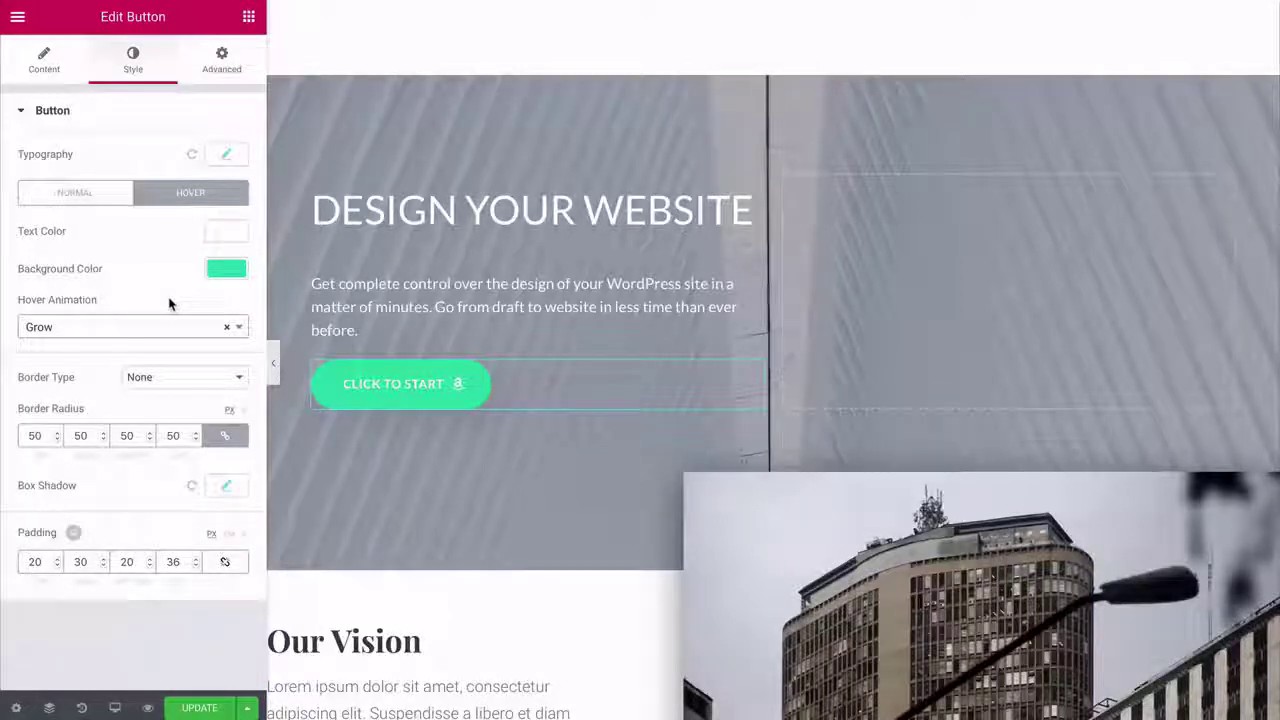
left_click(228, 333)
left_click(222, 60)
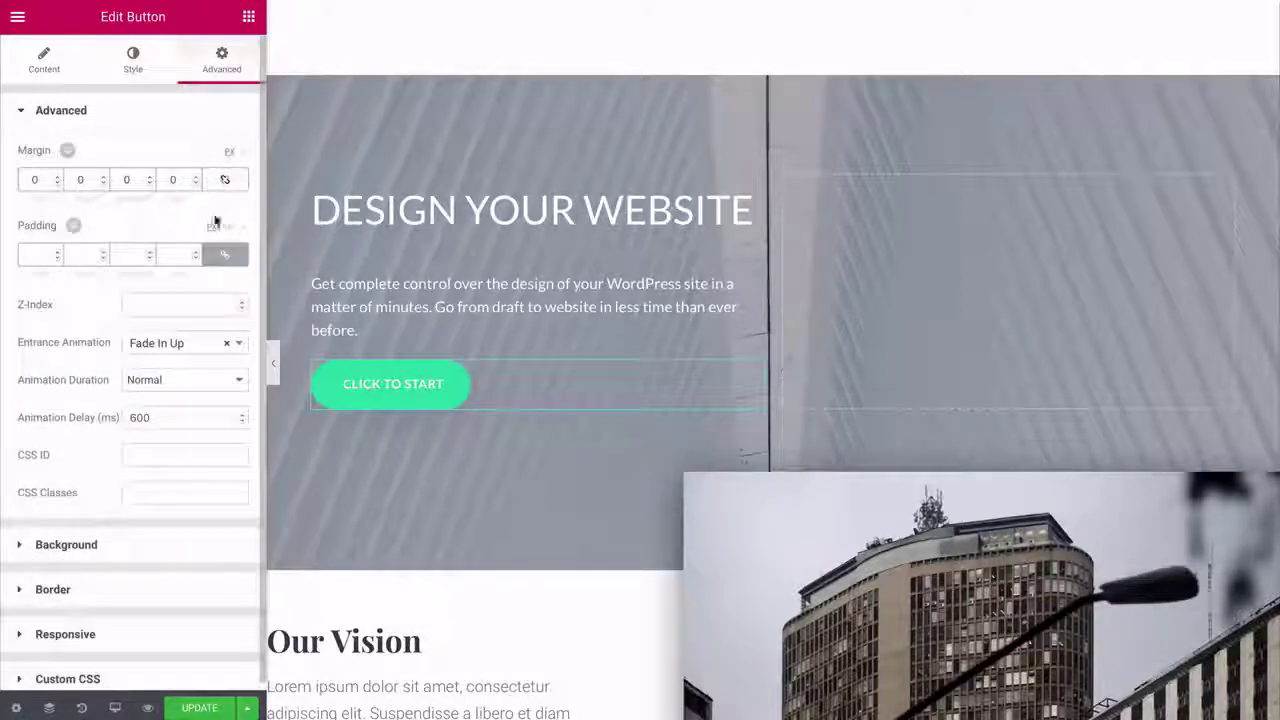
- Unlink the green button's padding and raise its top padding to 14 so it sits lower
left_click(213, 250)
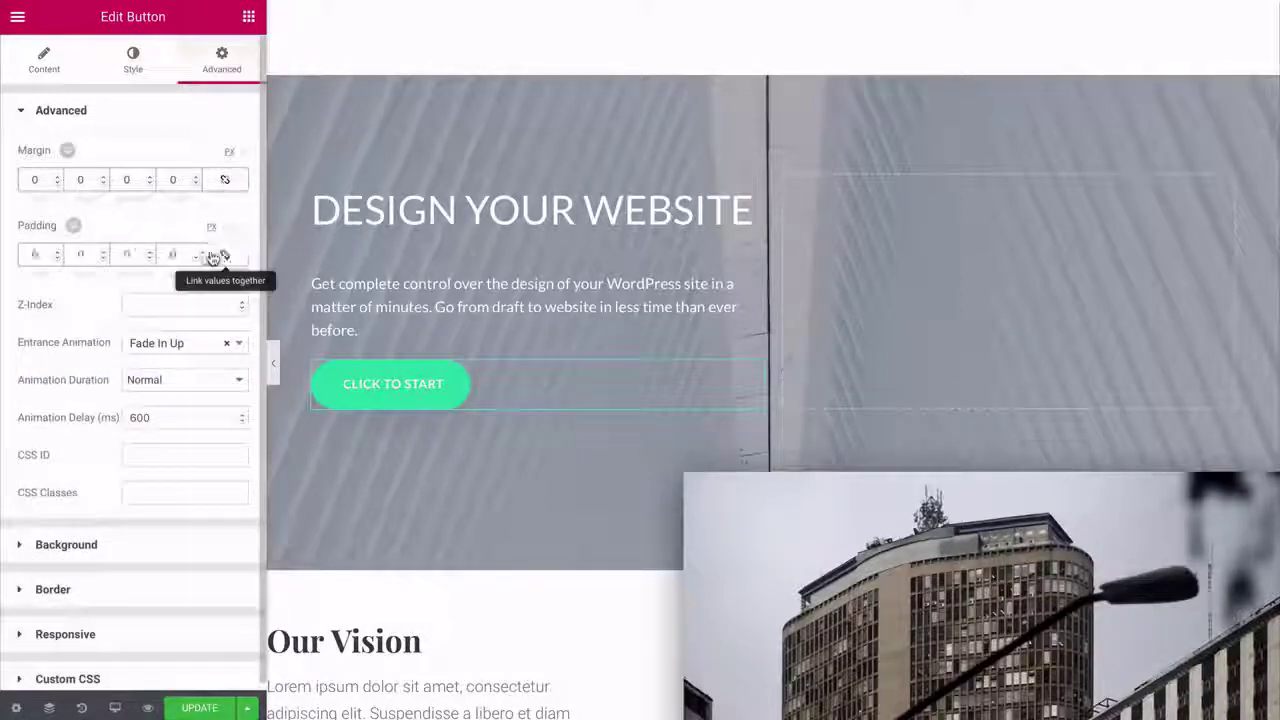
left_click(56, 256)
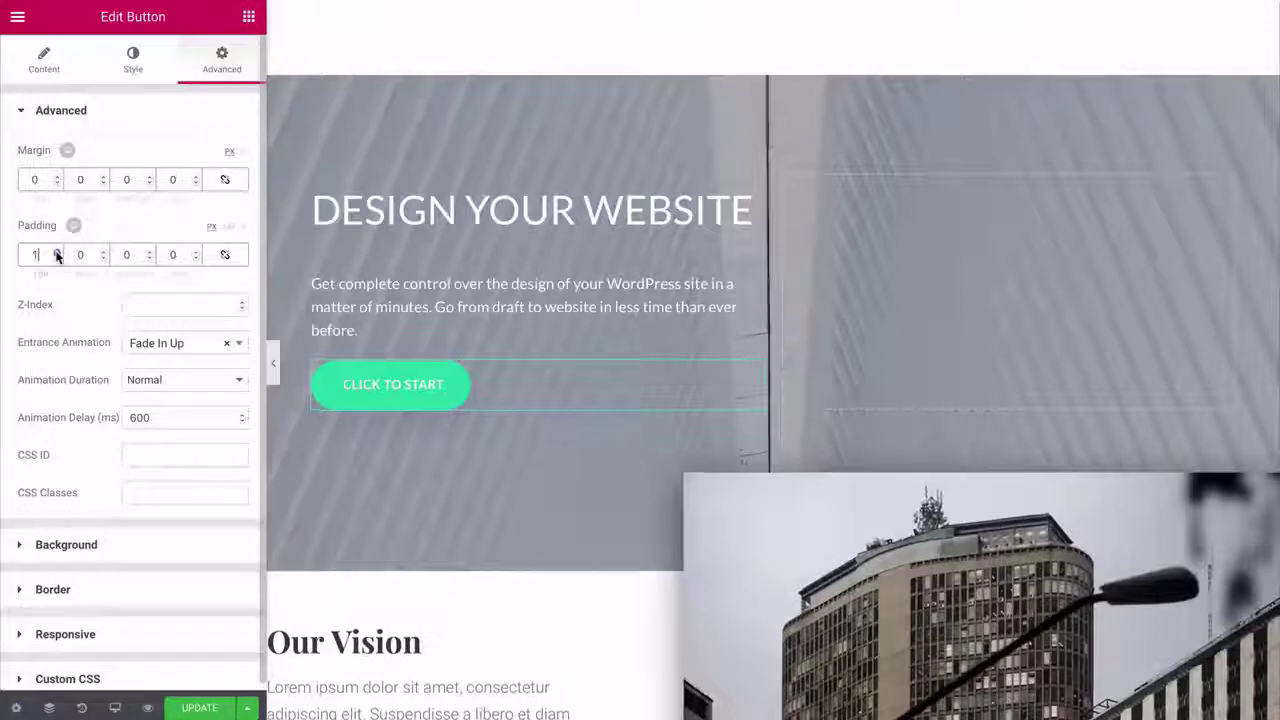
scroll(56, 256, "up", 14)
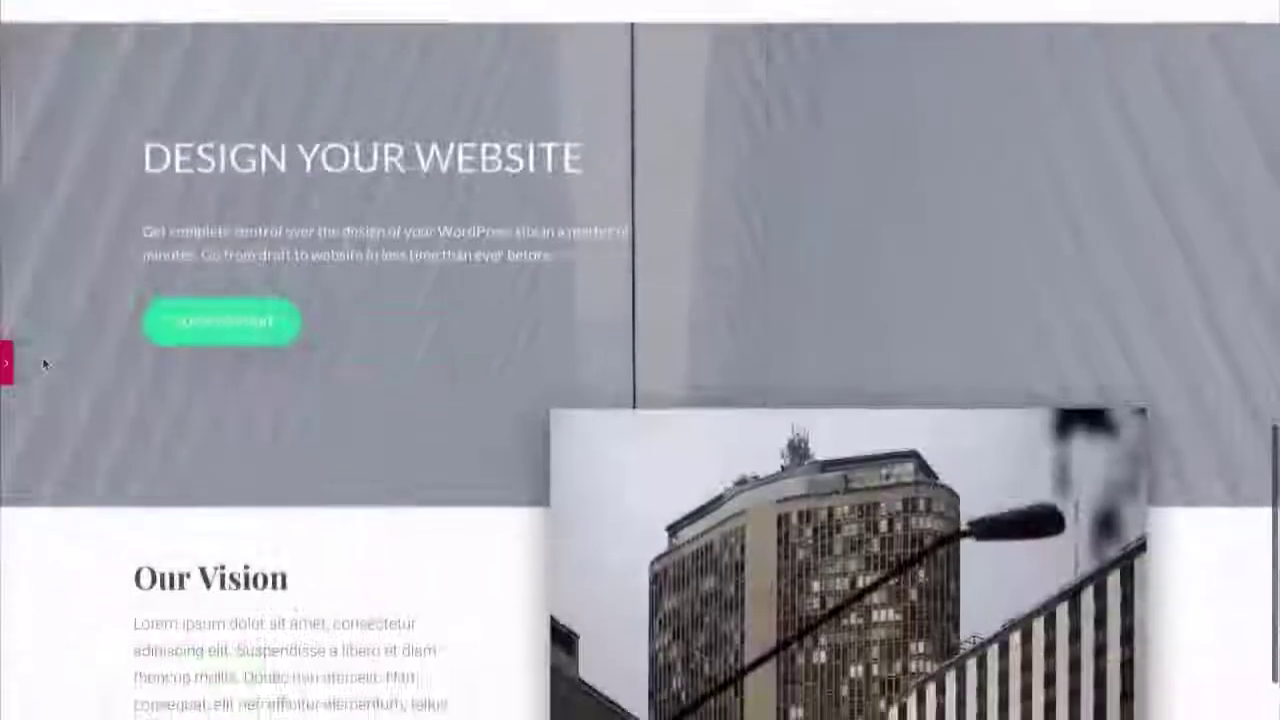
scroll(42, 356, "down", 2)
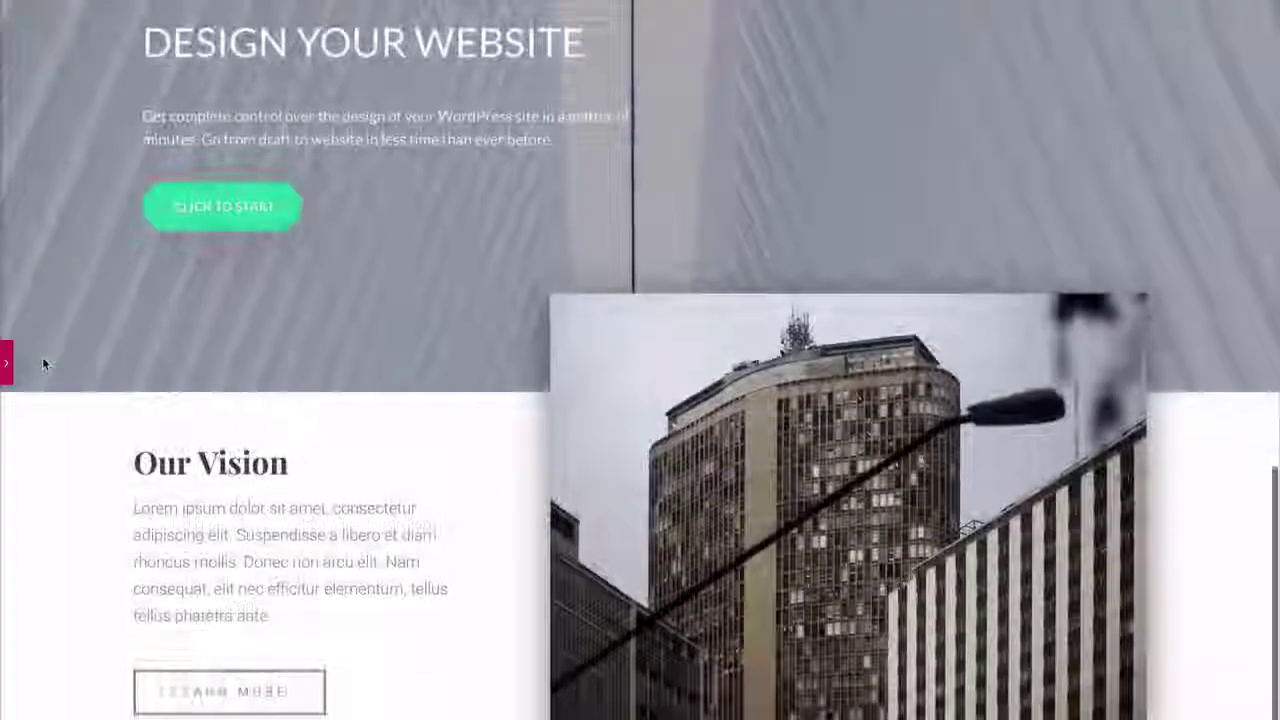
scroll(42, 357, "up", 5)
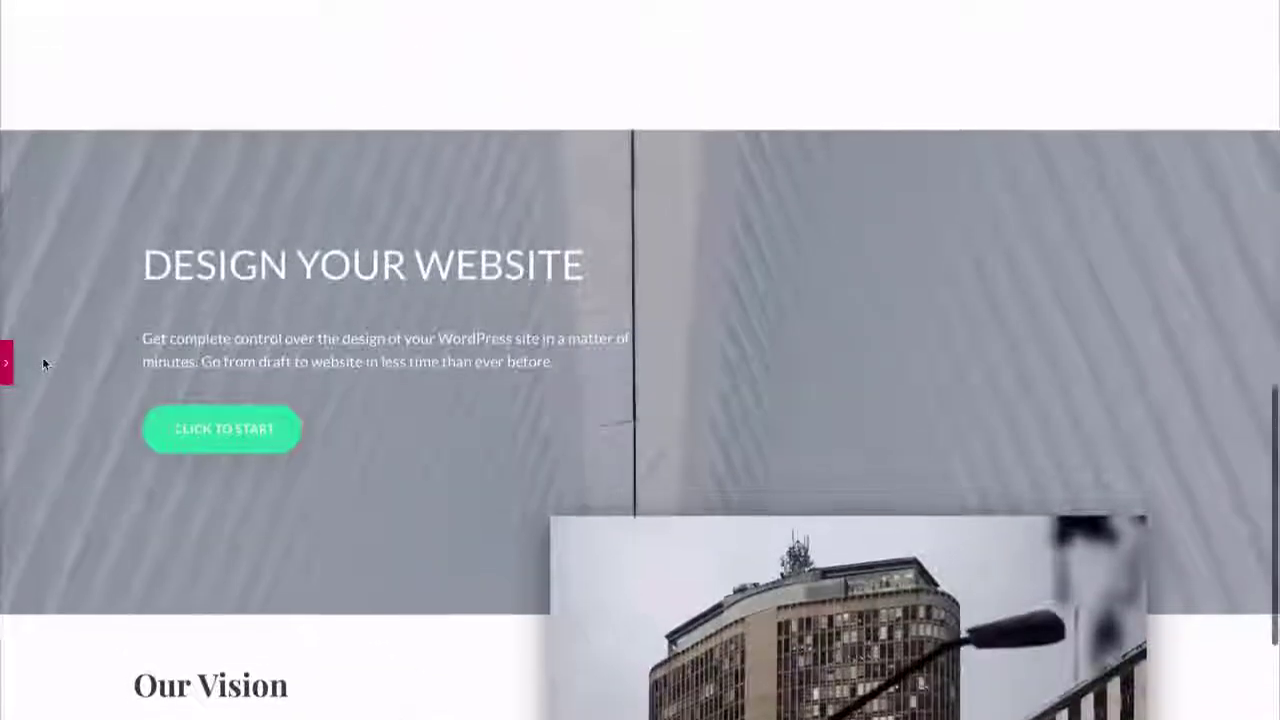
scroll(42, 357, "down", 3)
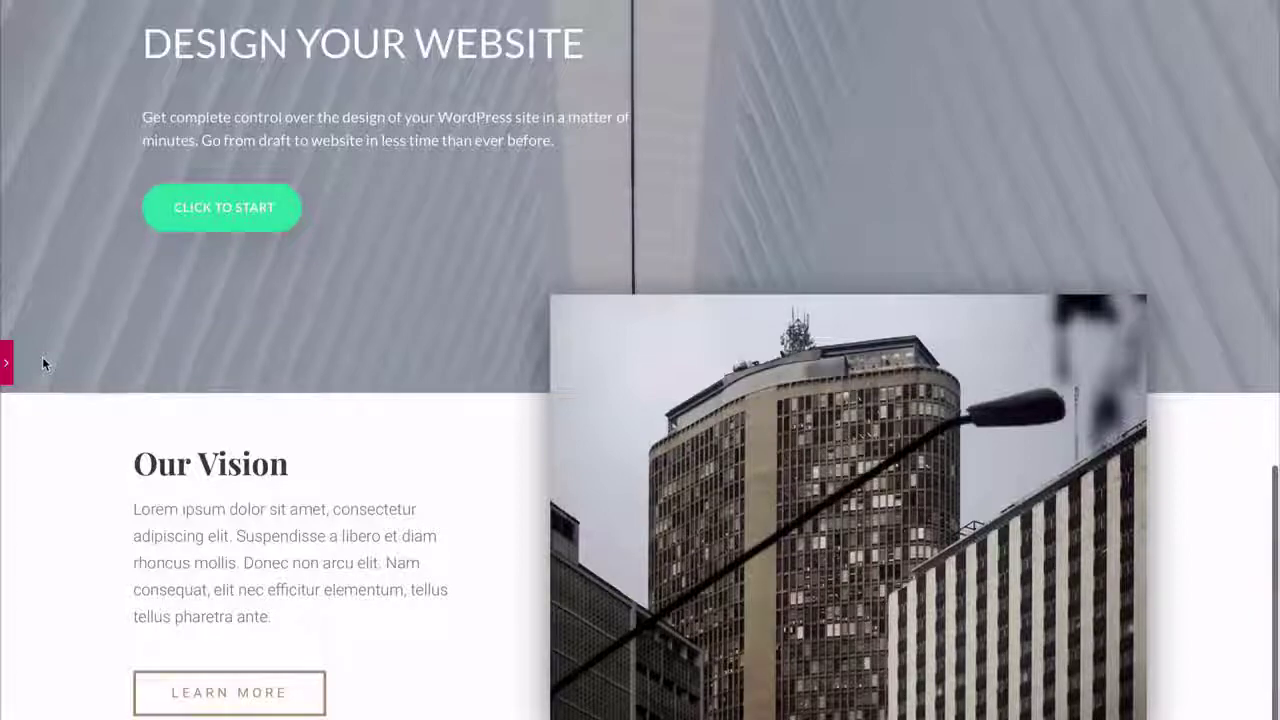
- Delete the Our Vision heading from the section beside the building photo
left_click(8, 365)
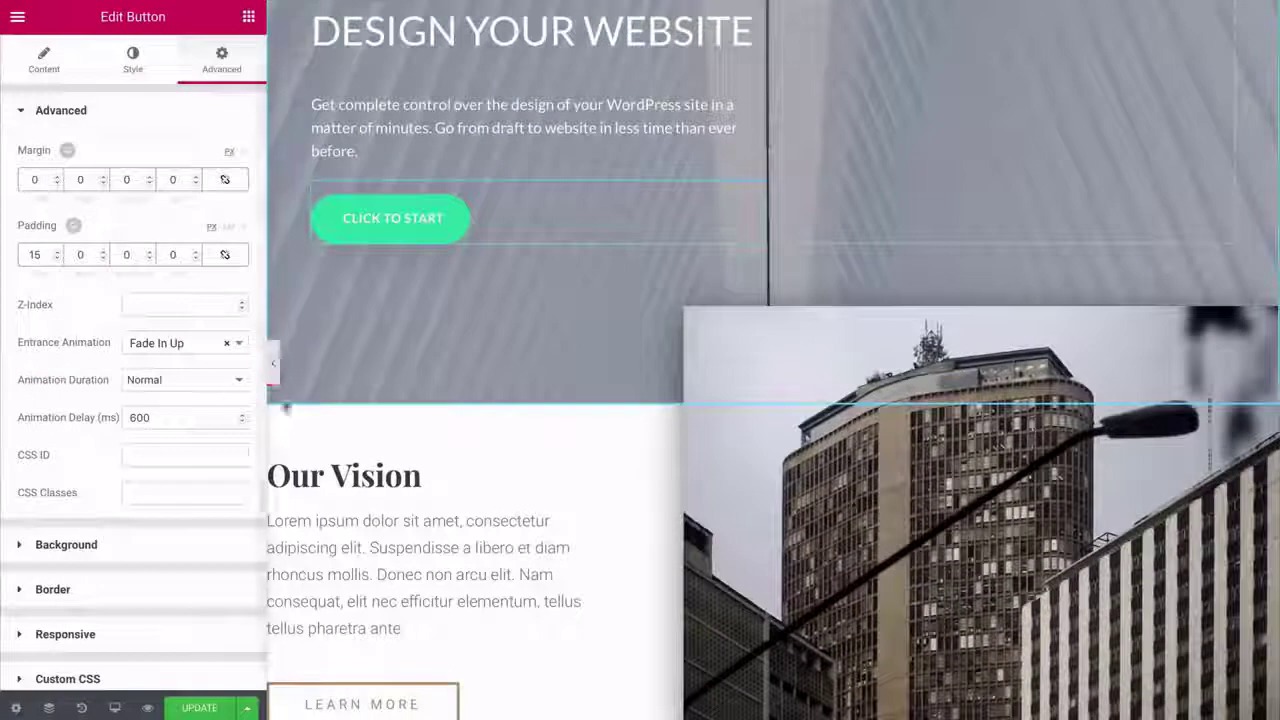
scroll(297, 405, "down", 2)
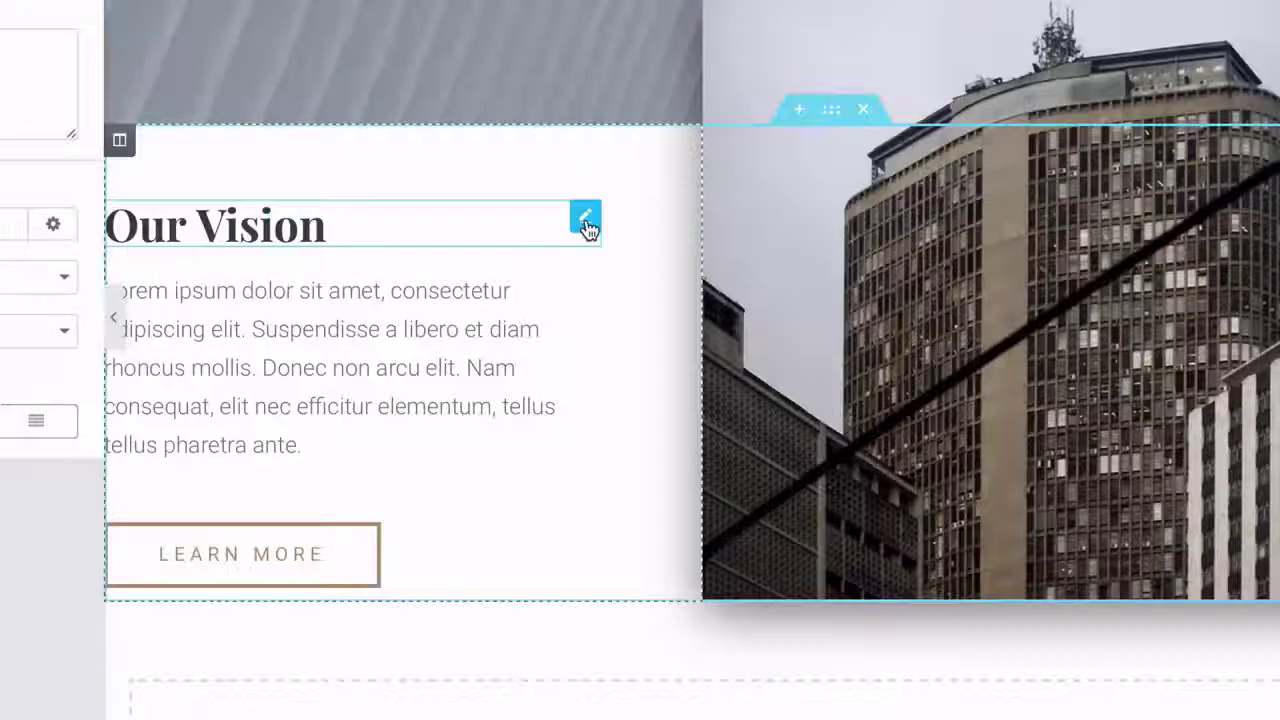
right_click(602, 310)
left_click(617, 589)
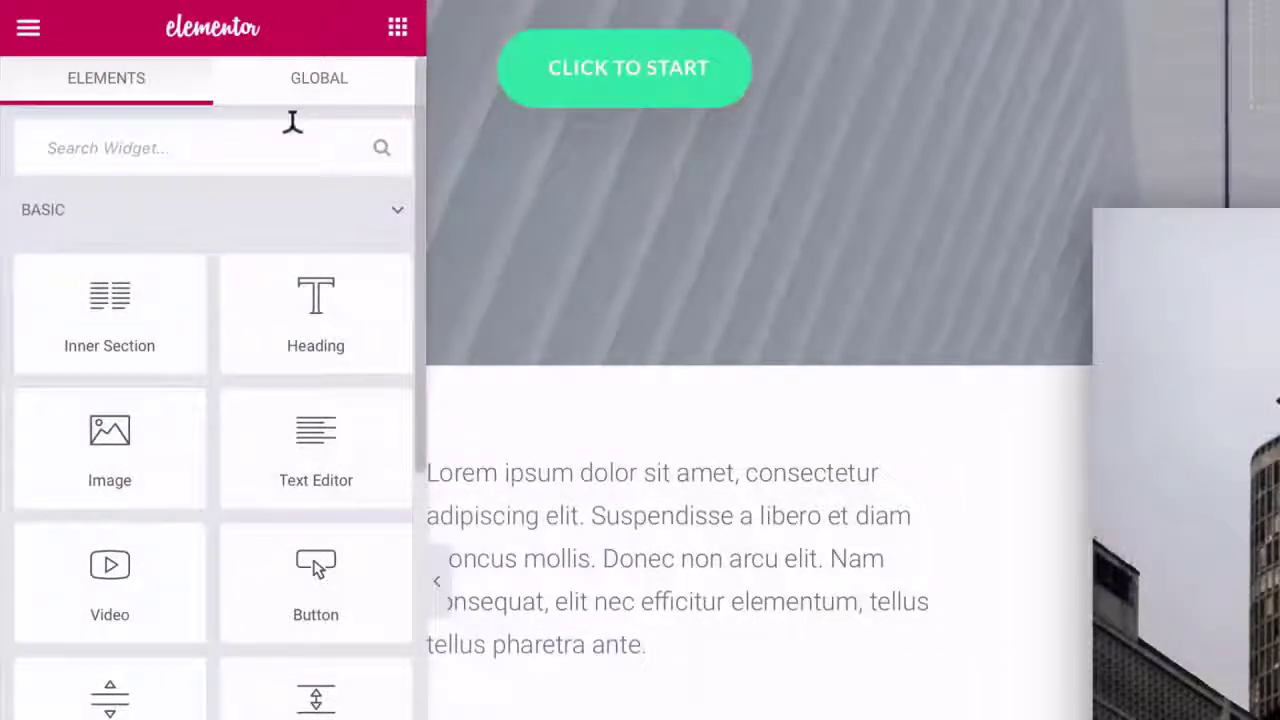
- Search the widgets for 'social' and drag the Social Icons widget toward the page
left_click(291, 125)
type("social")
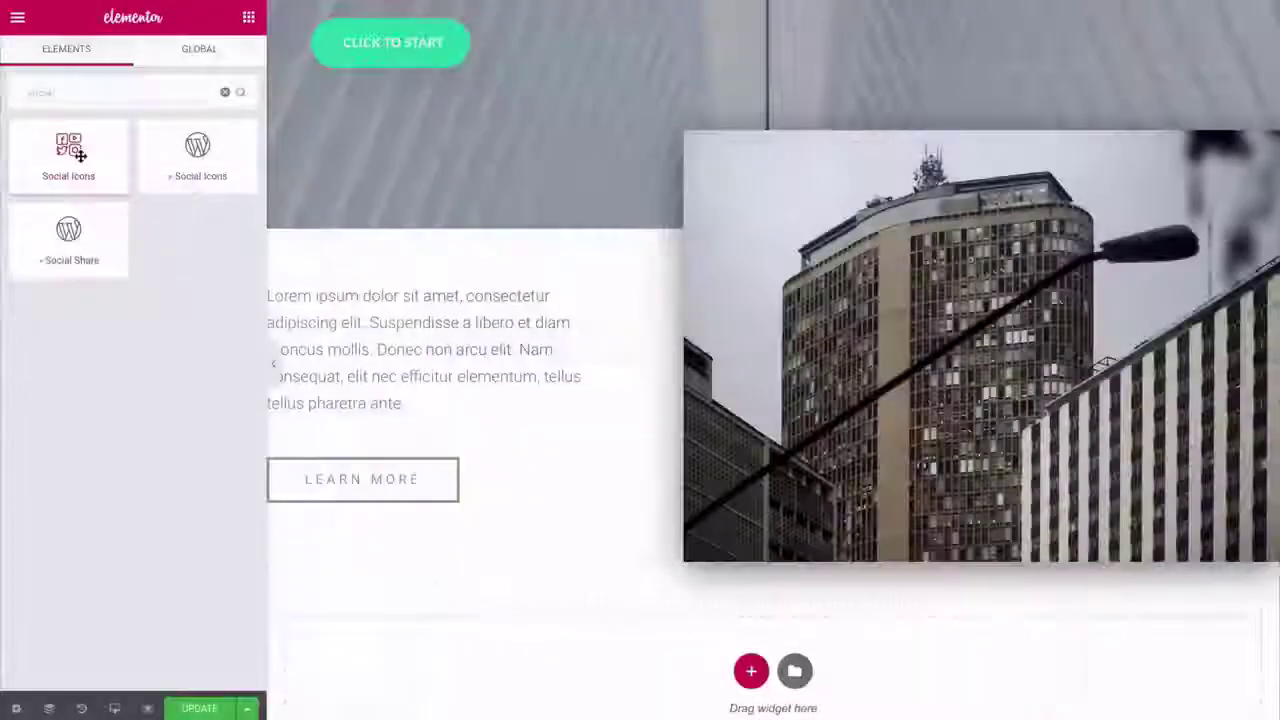
left_click_drag(131, 249, 429, 379)
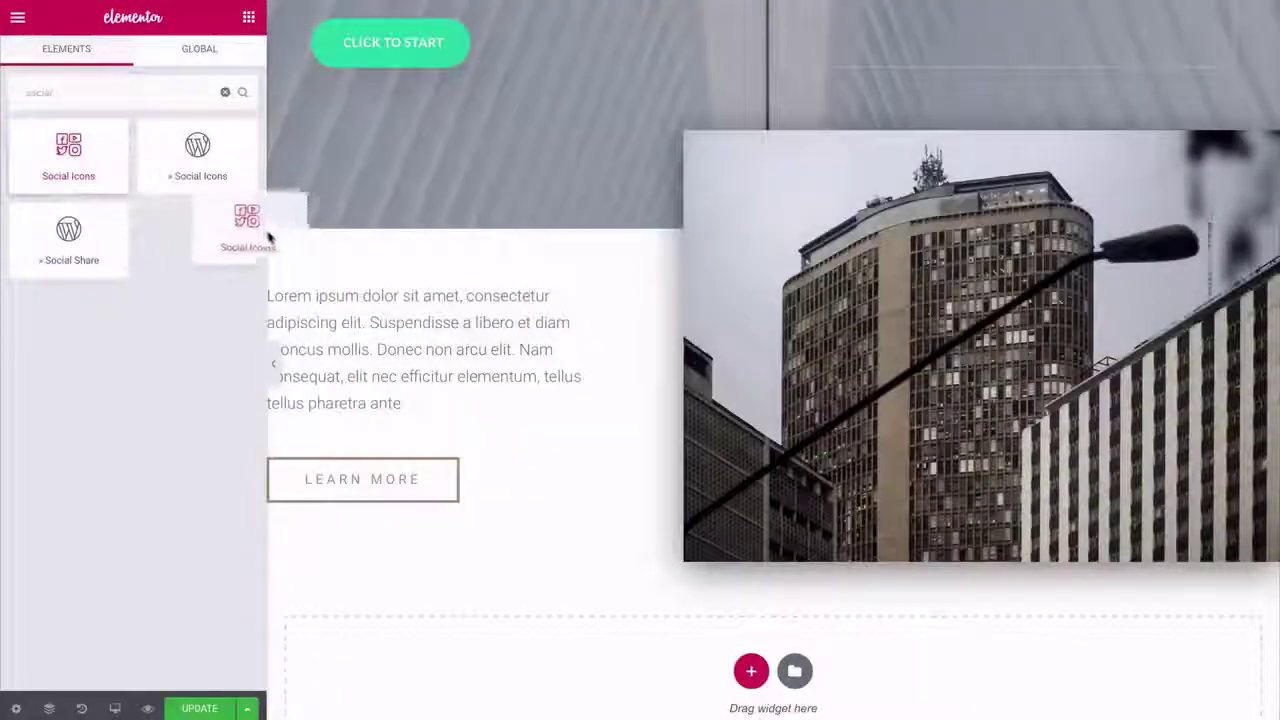
- Place the Social Icons widget above the paragraph, left-aligned, and add another icon entry
left_click_drag(268, 237, 334, 293)
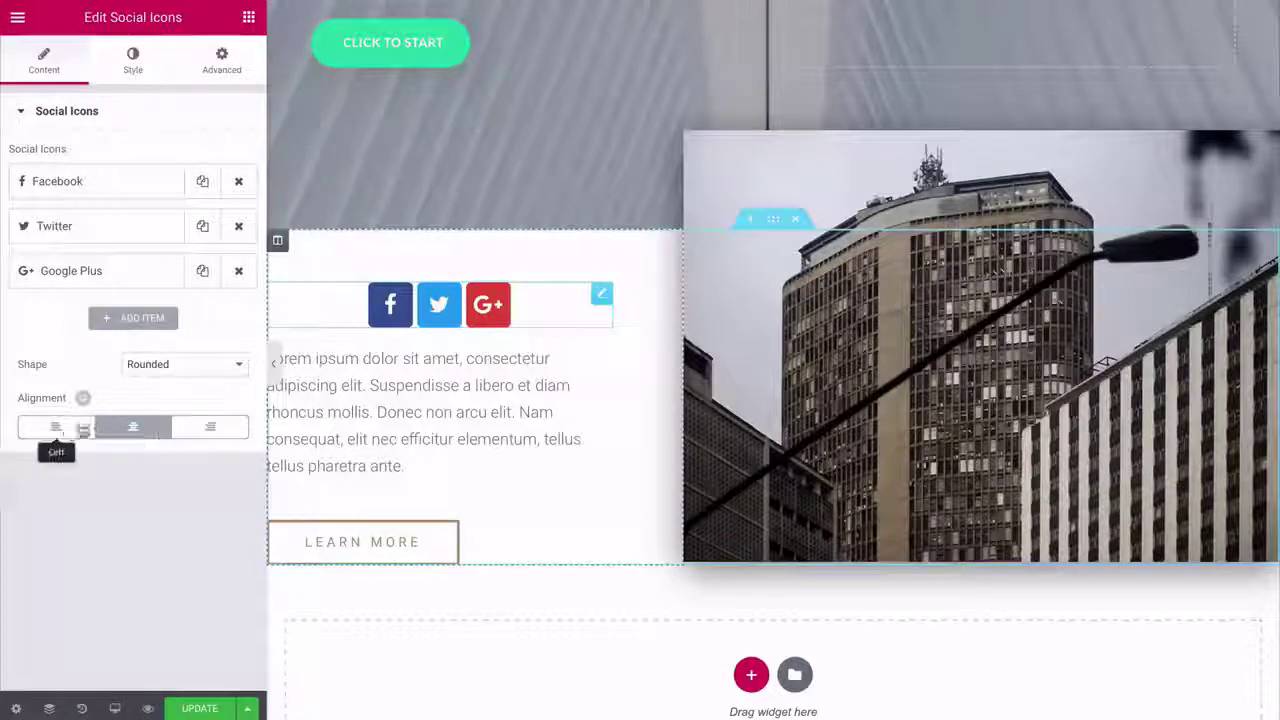
left_click(60, 428)
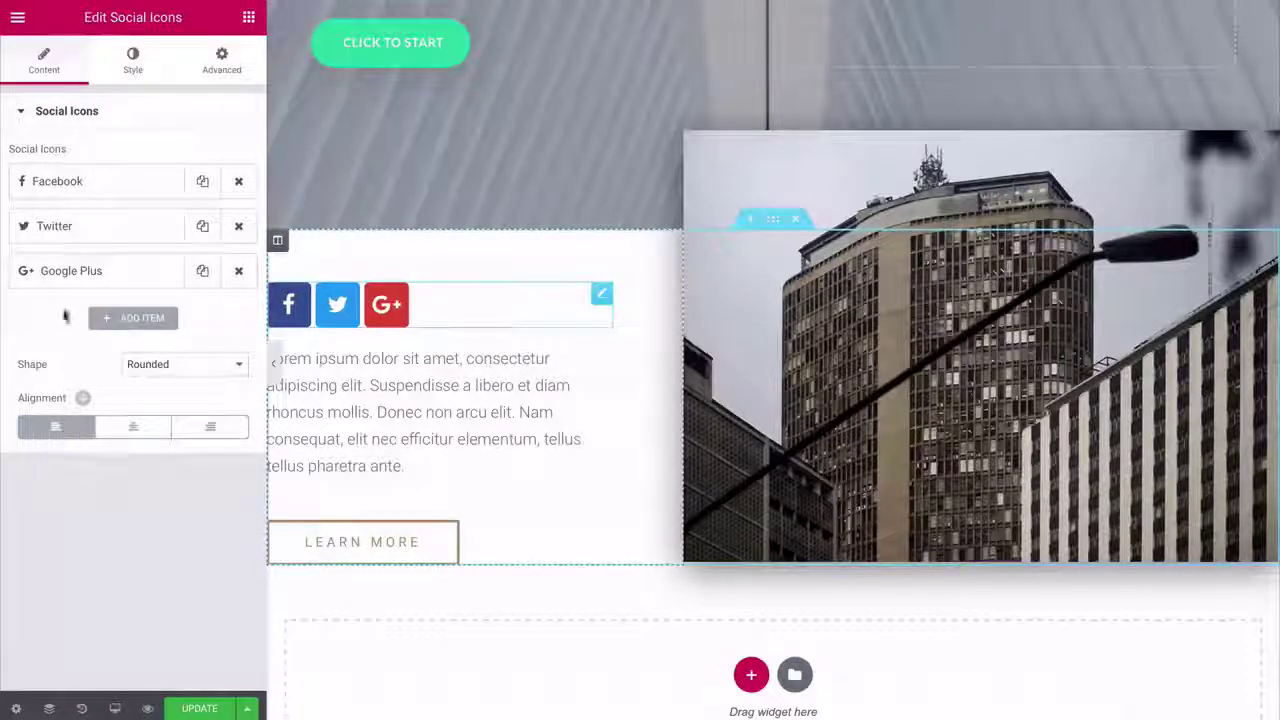
left_click(115, 194)
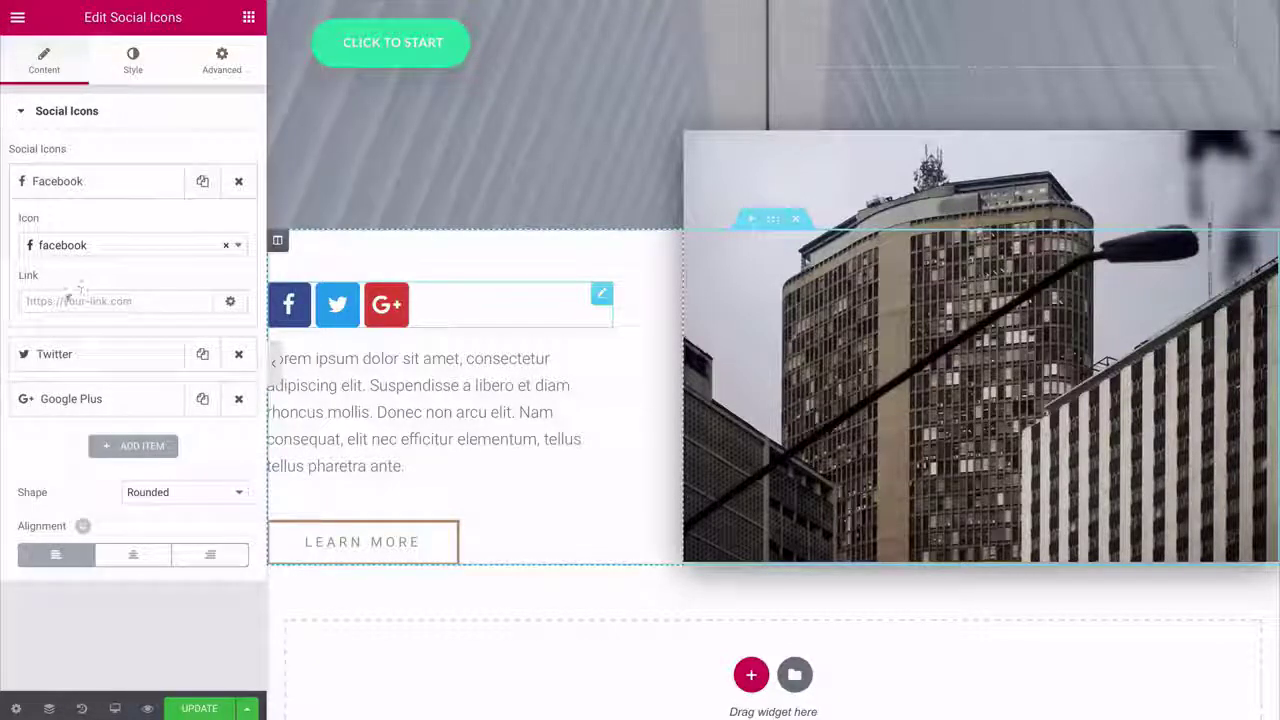
left_click(110, 192)
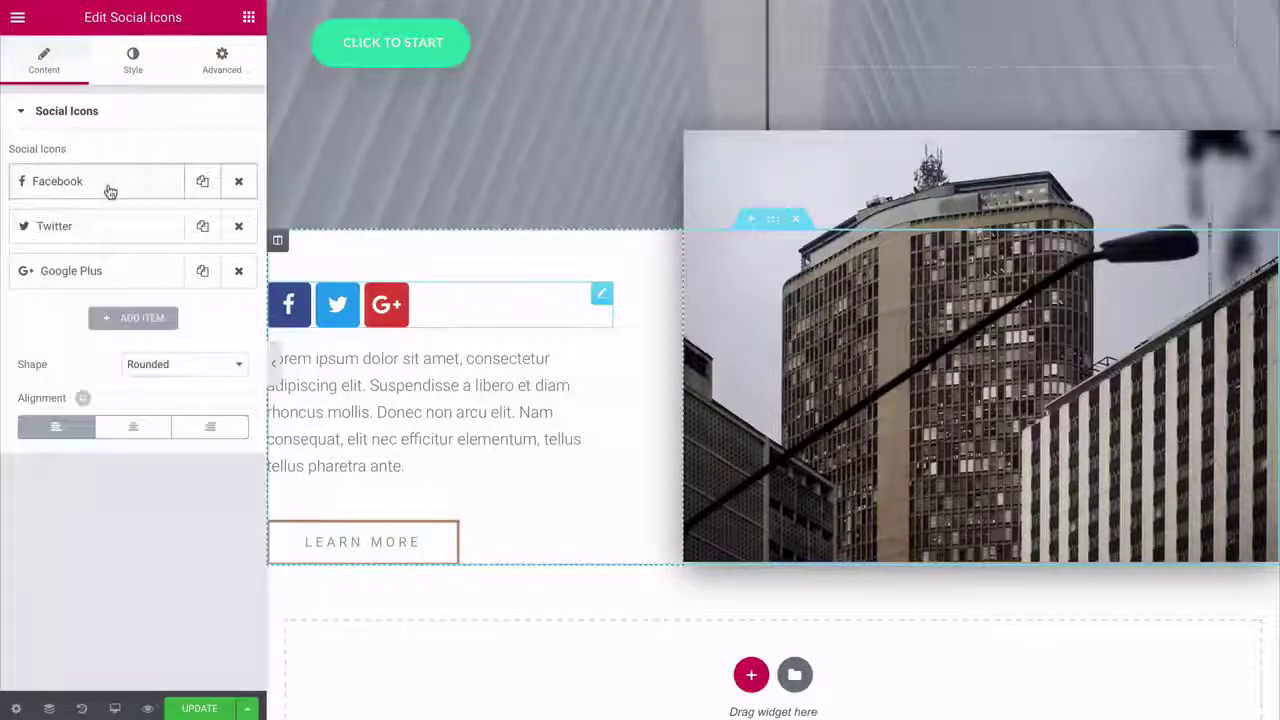
left_click(116, 320)
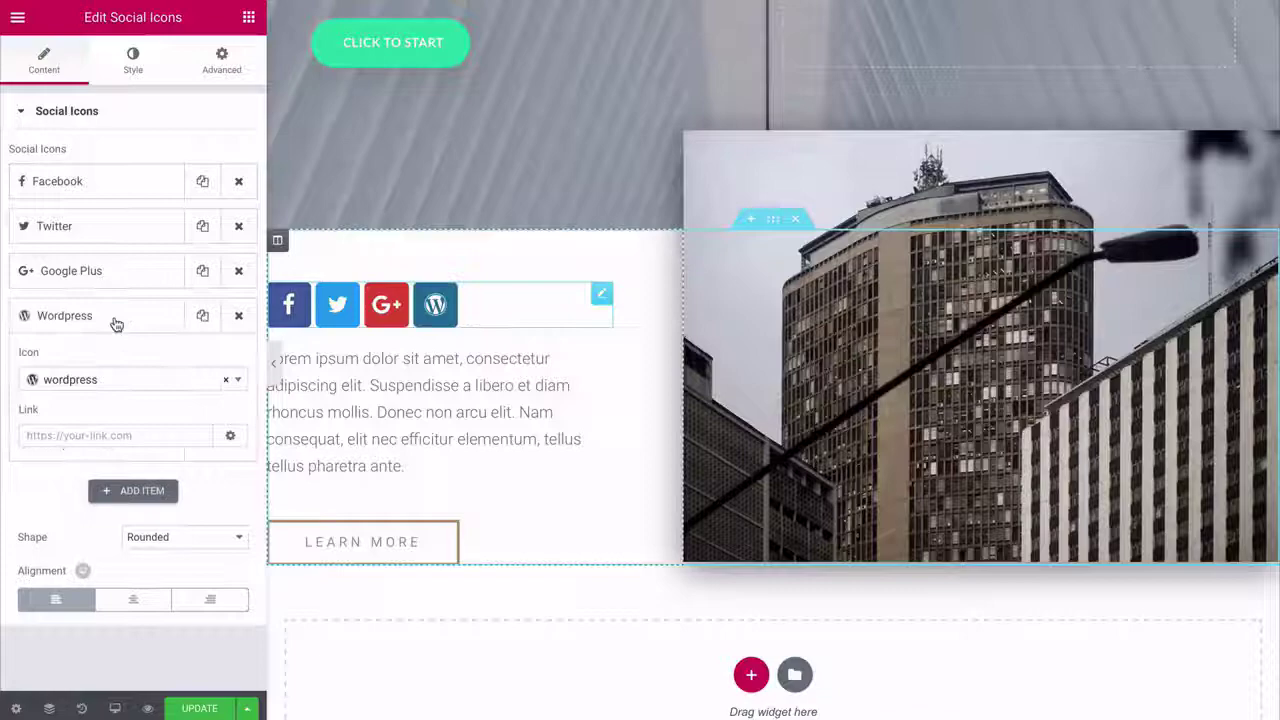
left_click(104, 379)
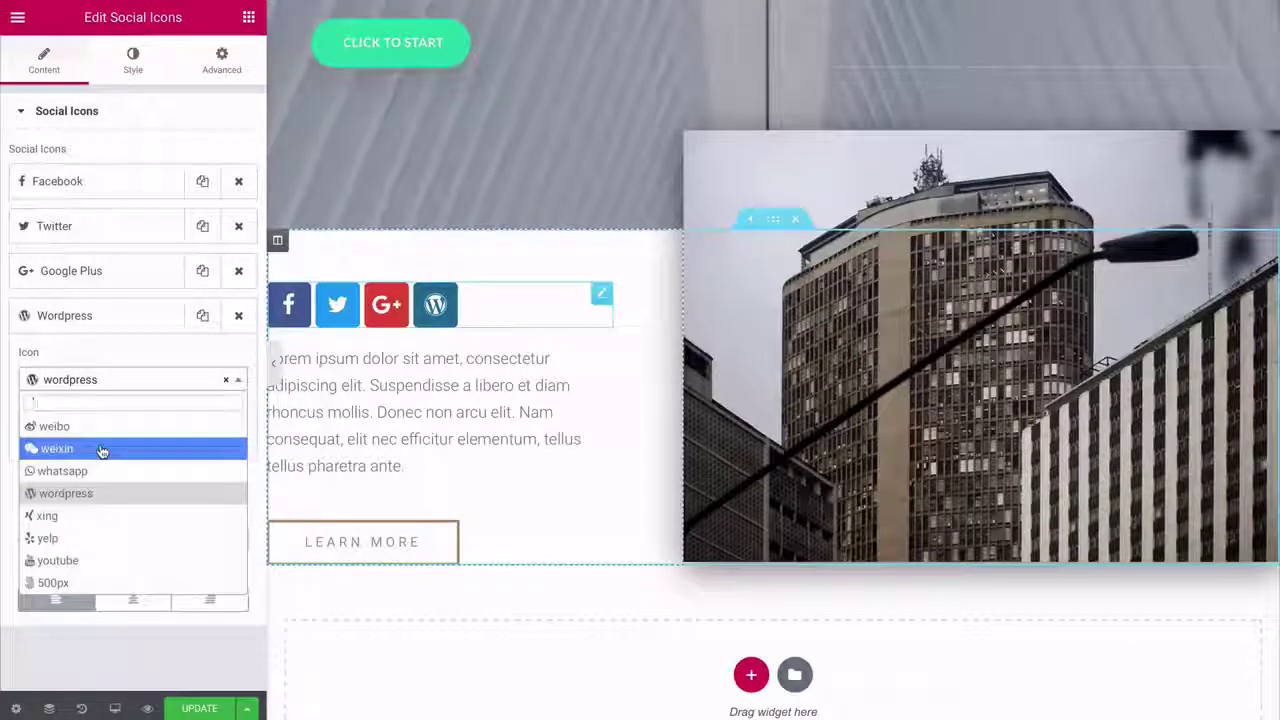
- Reduce the social icon size to 17 and review the hover animation choices
scroll(99, 450, "up", 5)
scroll(100, 549, "up", 2)
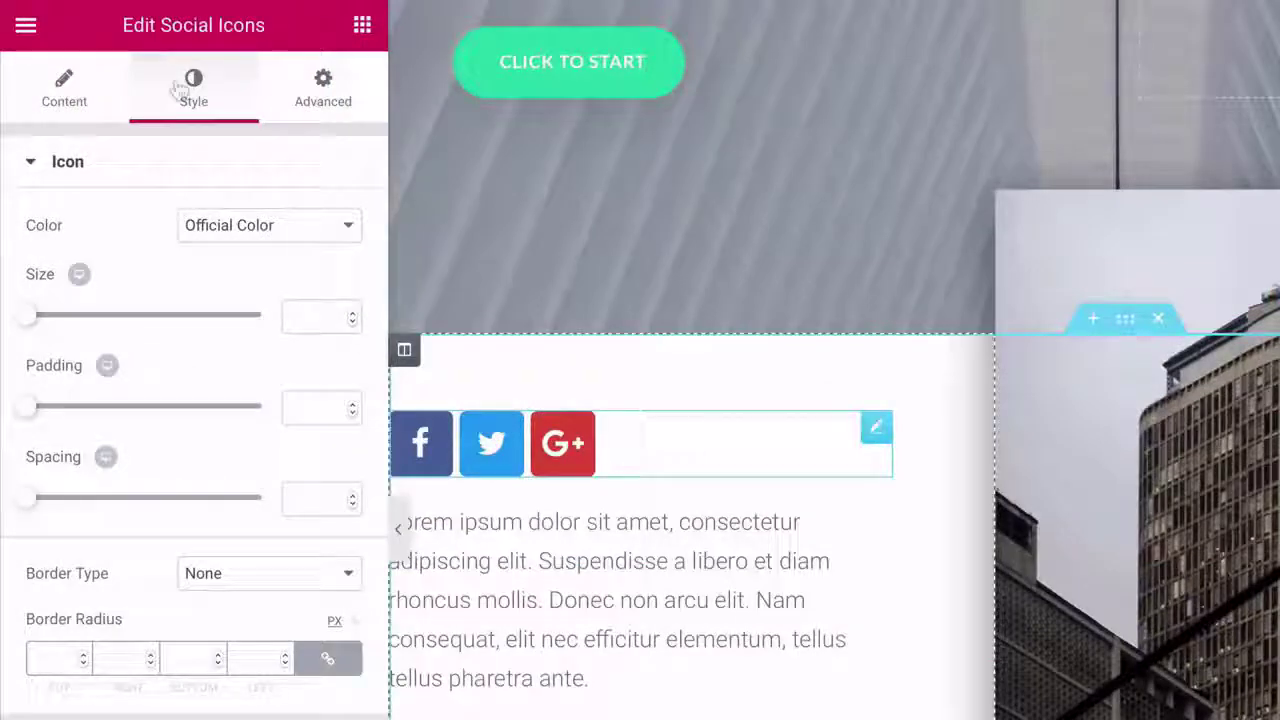
left_click_drag(30, 322, 29, 323)
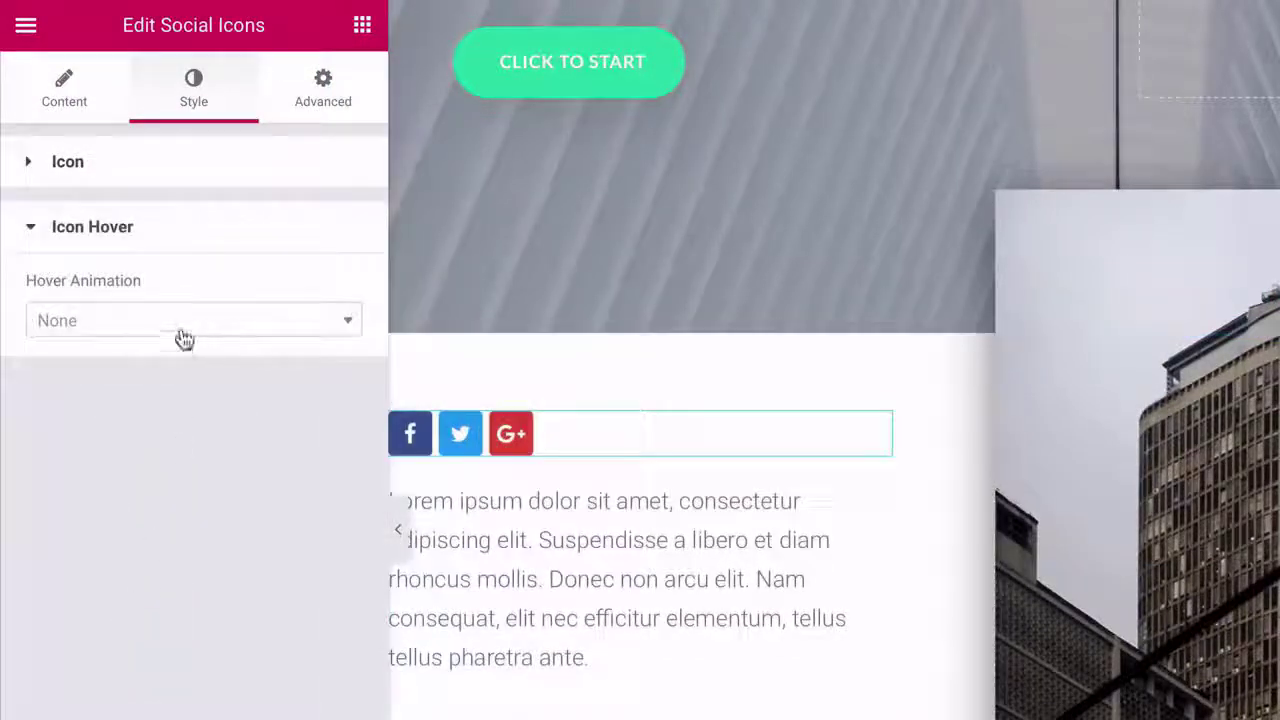
left_click(182, 334)
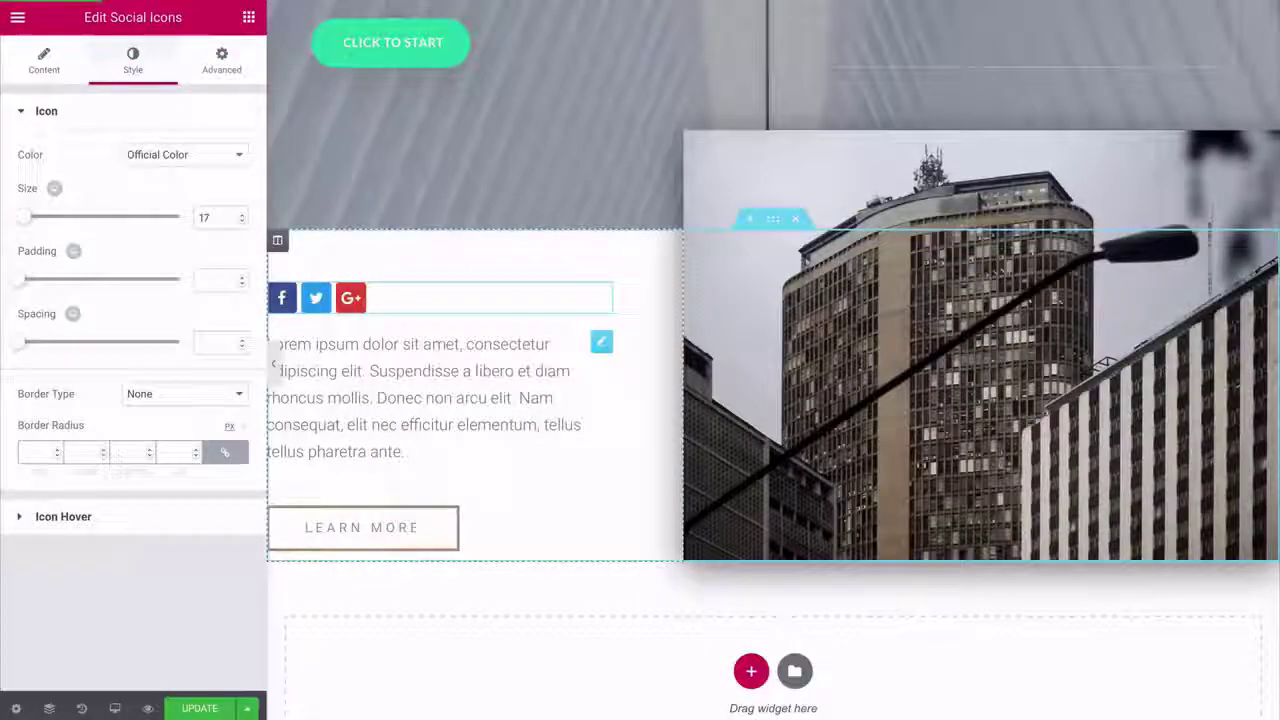
left_click(602, 342)
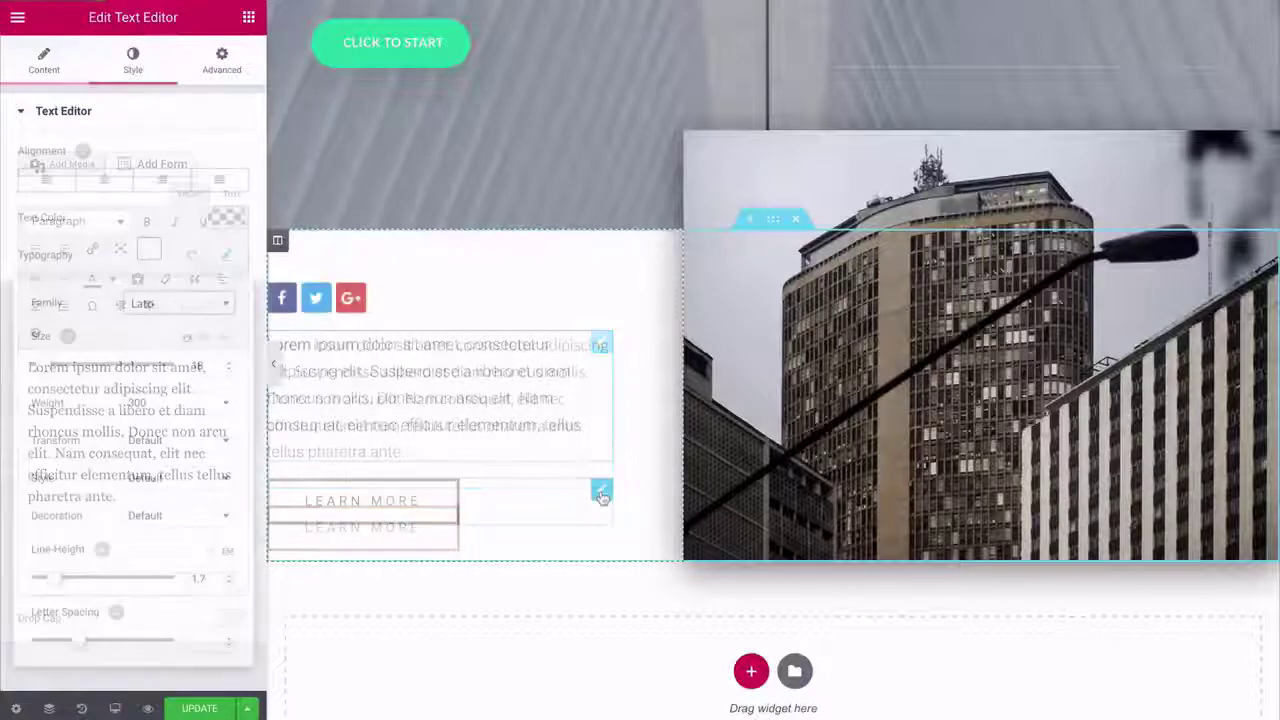
- Delete the Learn More button from the contact section
right_click(604, 455)
left_click(630, 706)
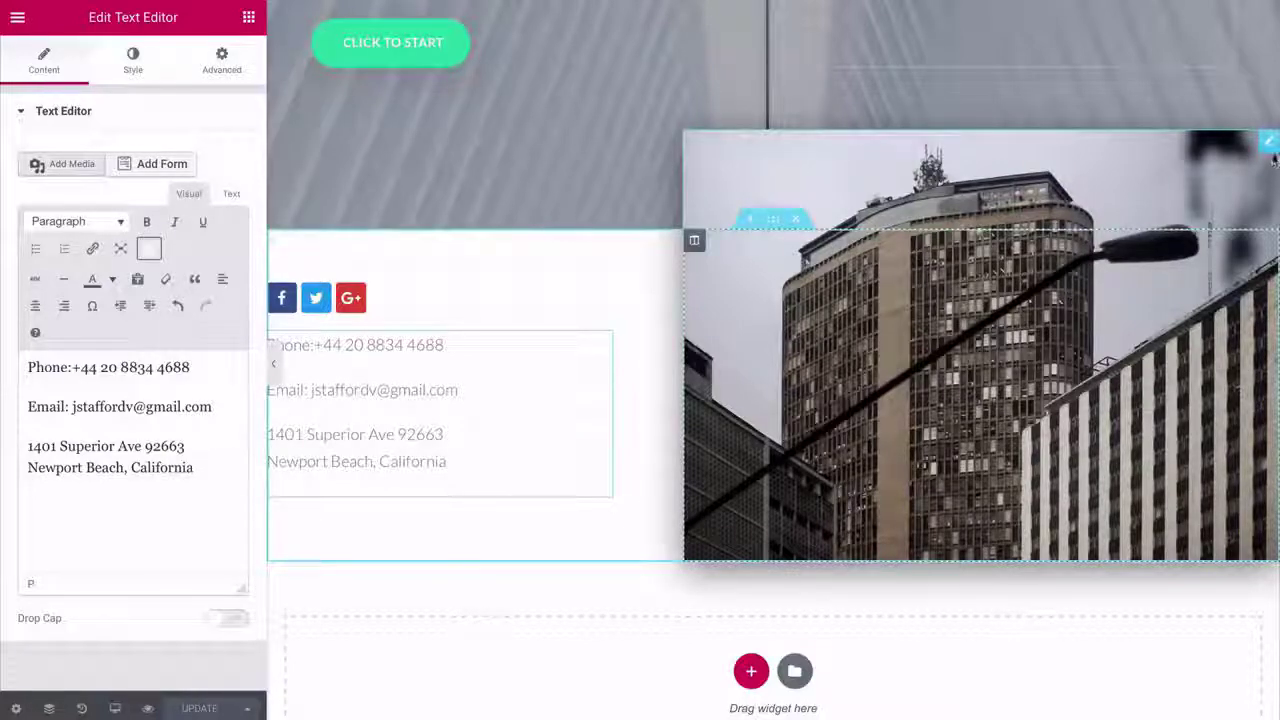
left_click(1270, 145)
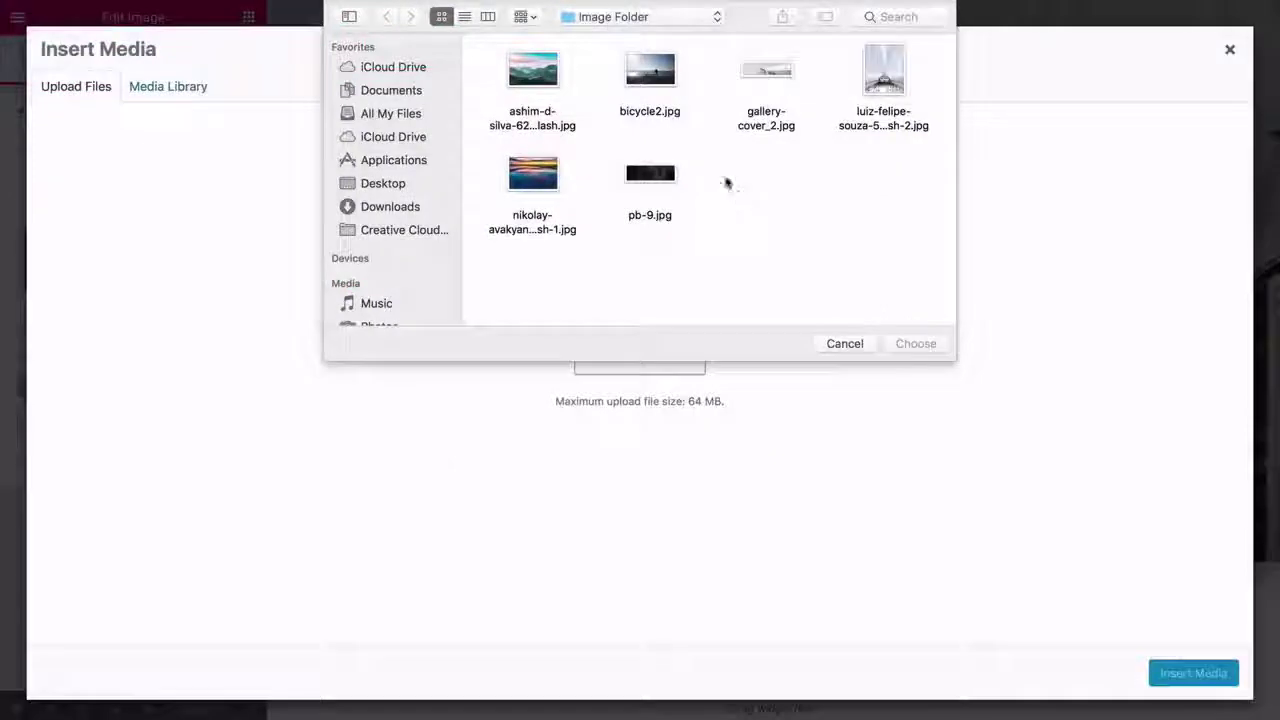
- Select bicycle2.jpg from the Image Folder and upload it
left_click(660, 88)
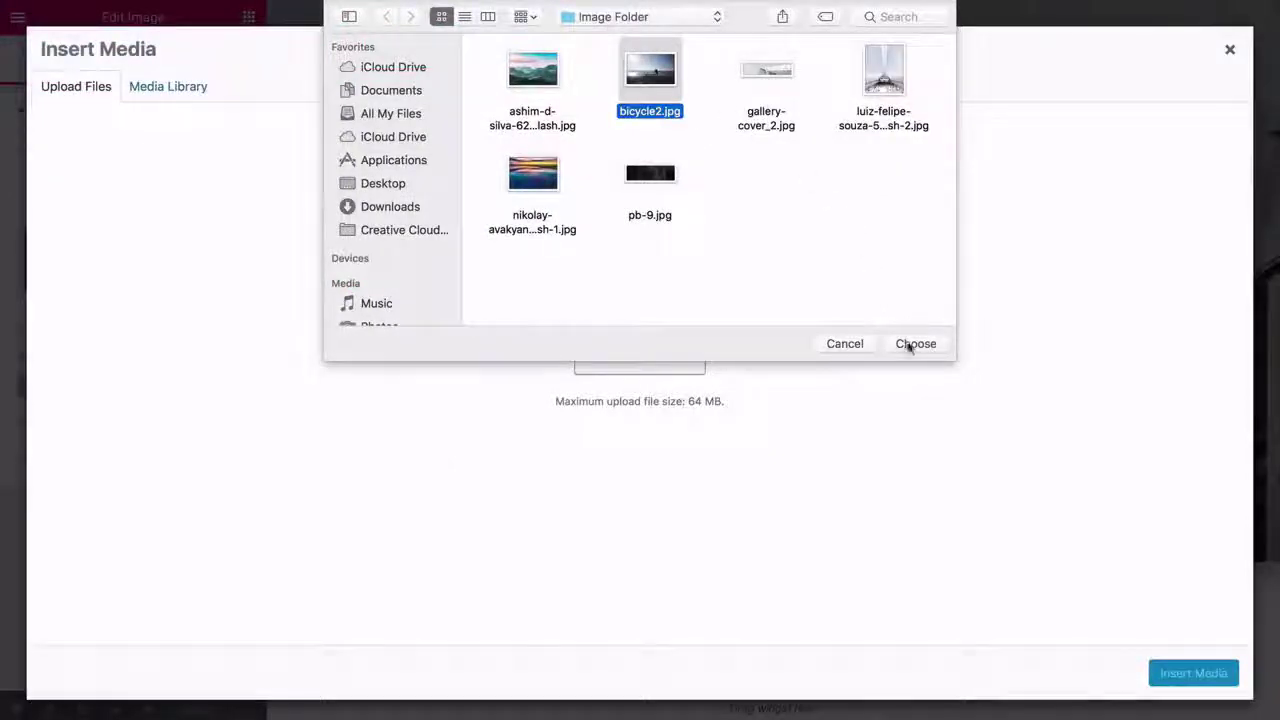
left_click(910, 345)
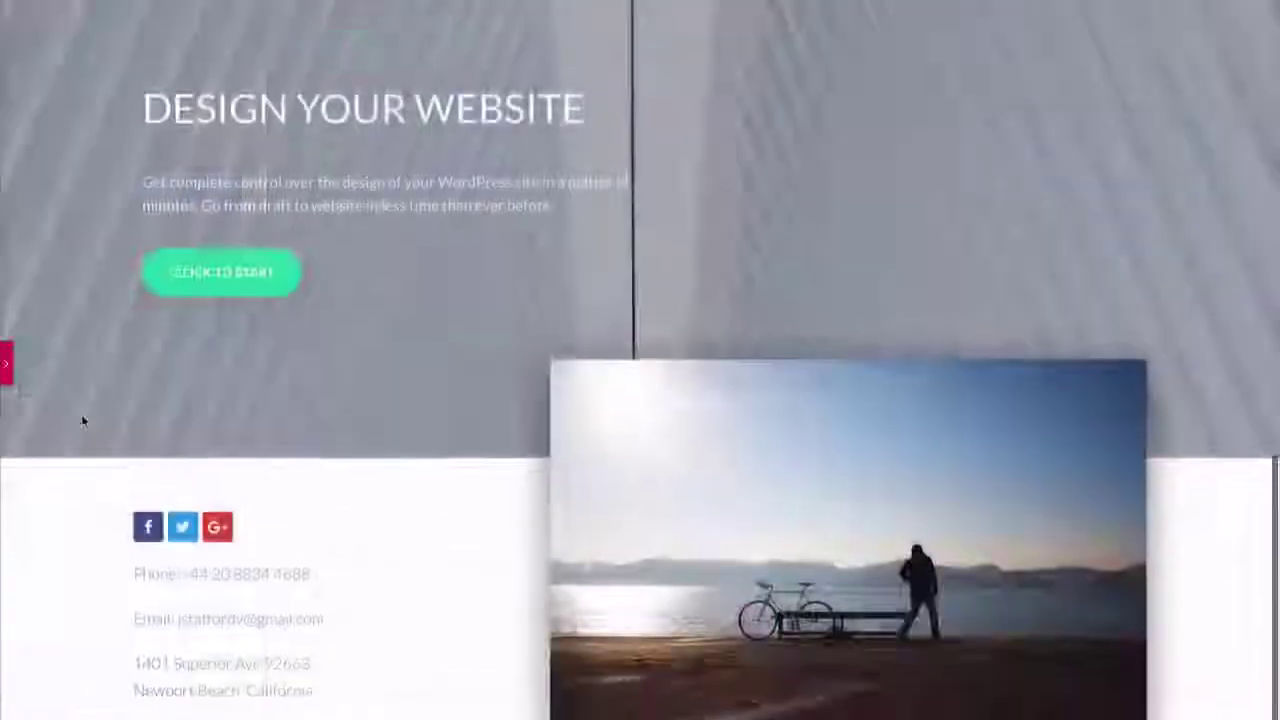
- Scroll through the preview from the sunset hero down to the bicycle photo in the contact section
scroll(81, 414, "up", 5)
scroll(83, 421, "up", 10)
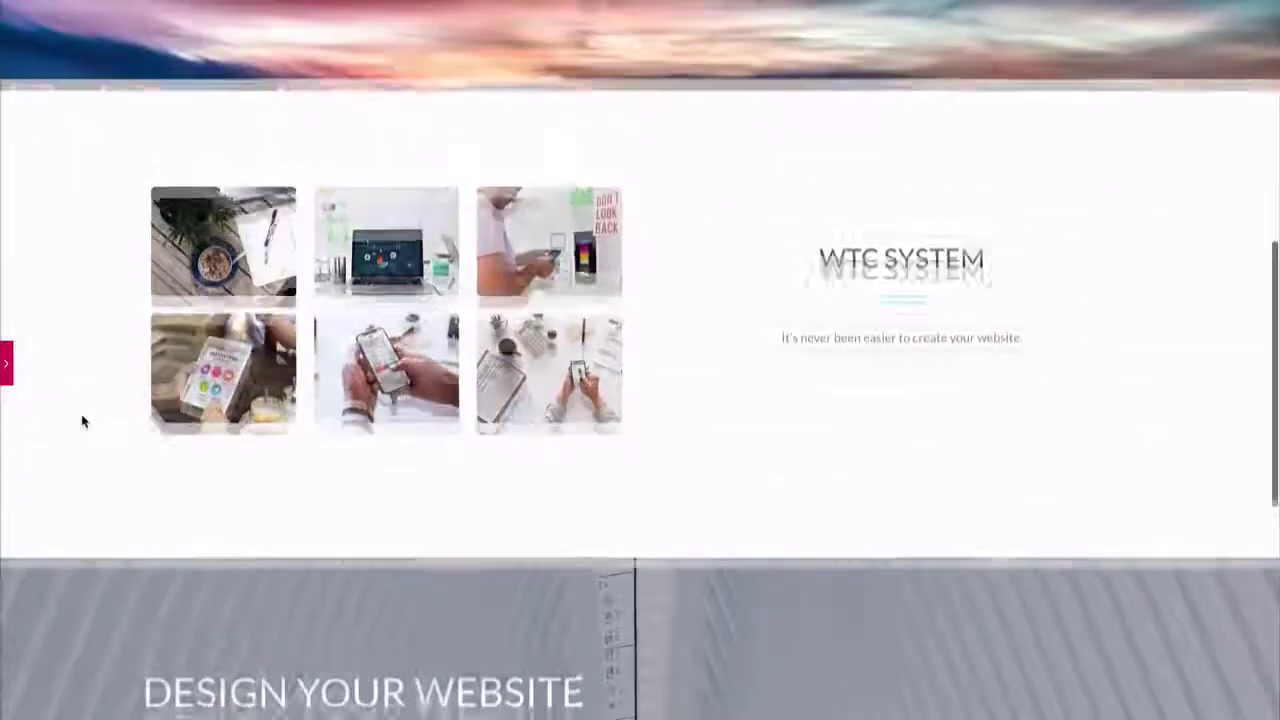
scroll(83, 421, "down", 3)
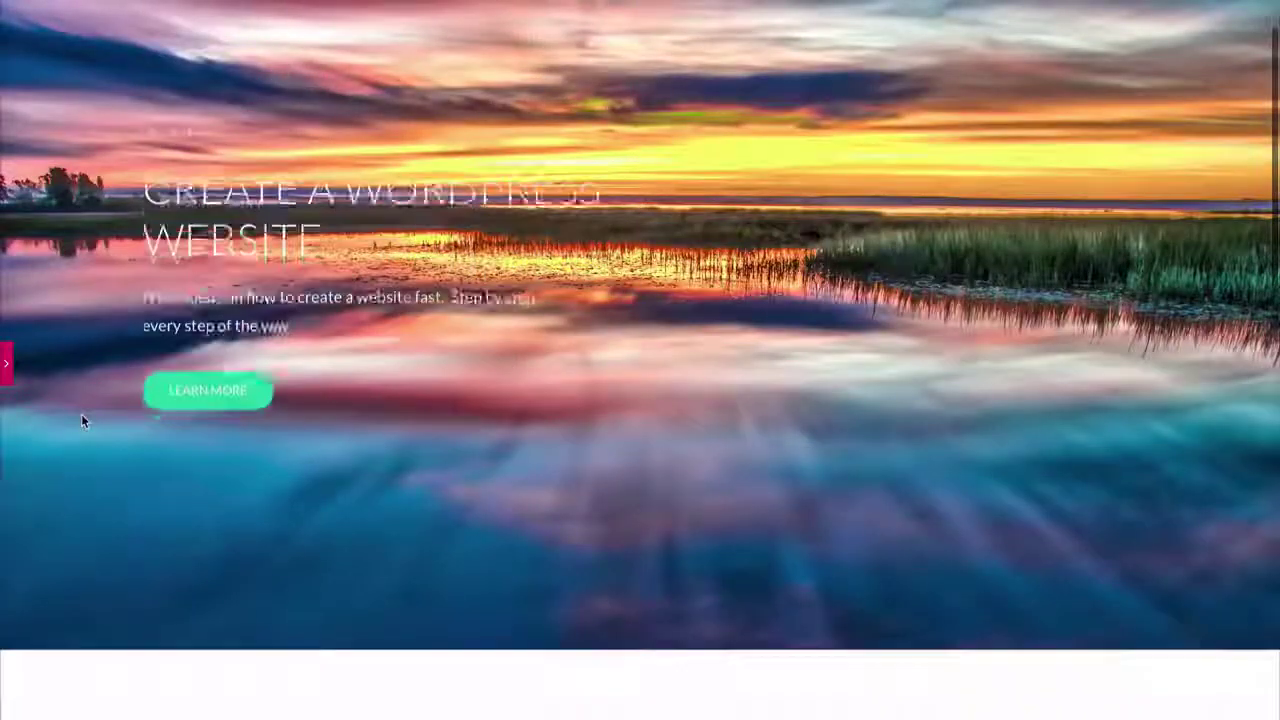
scroll(83, 421, "down", 7)
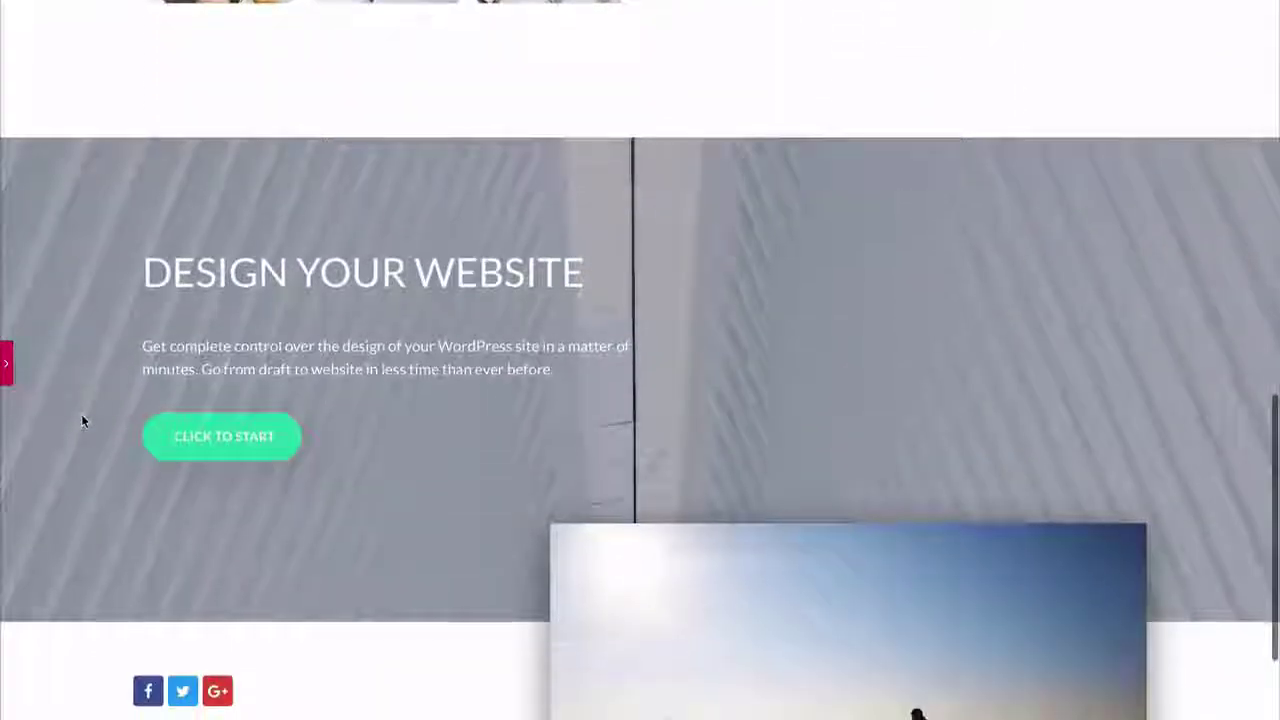
scroll(83, 421, "down", 3)
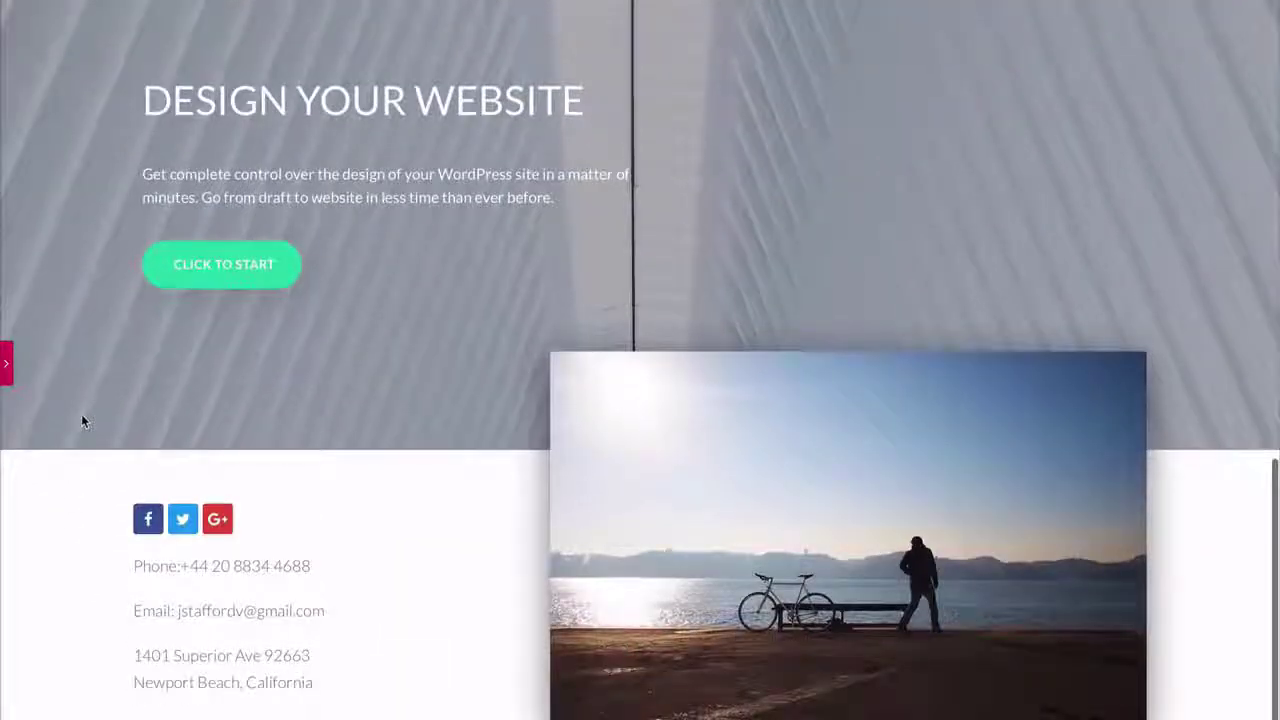
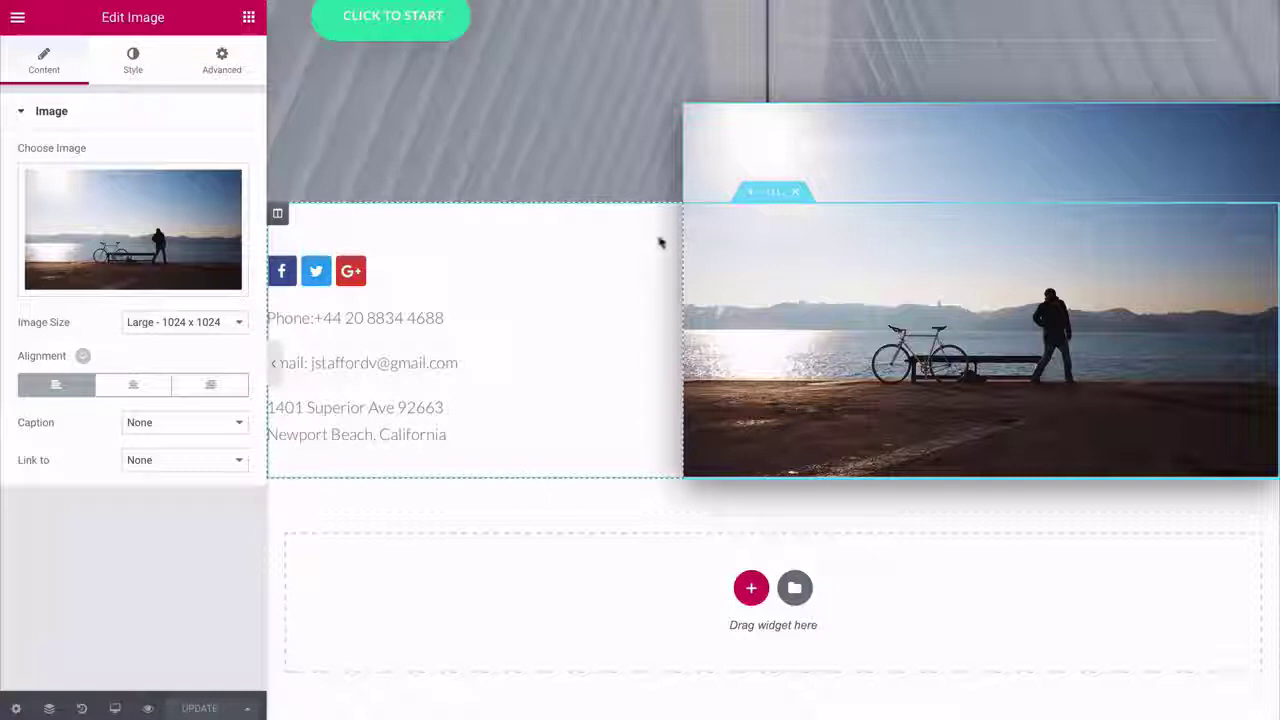
- Save the contact-details section with the bicycle photo as a library template named 'Footer'
right_click(778, 198)
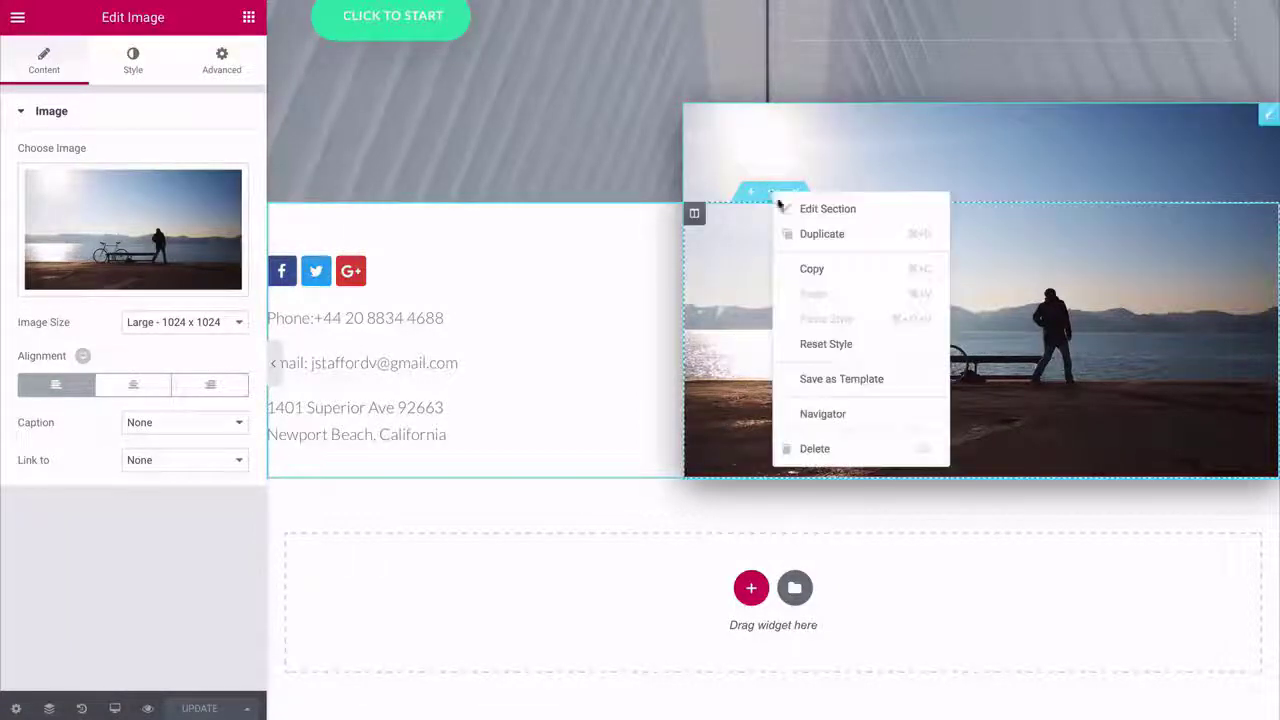
left_click(814, 379)
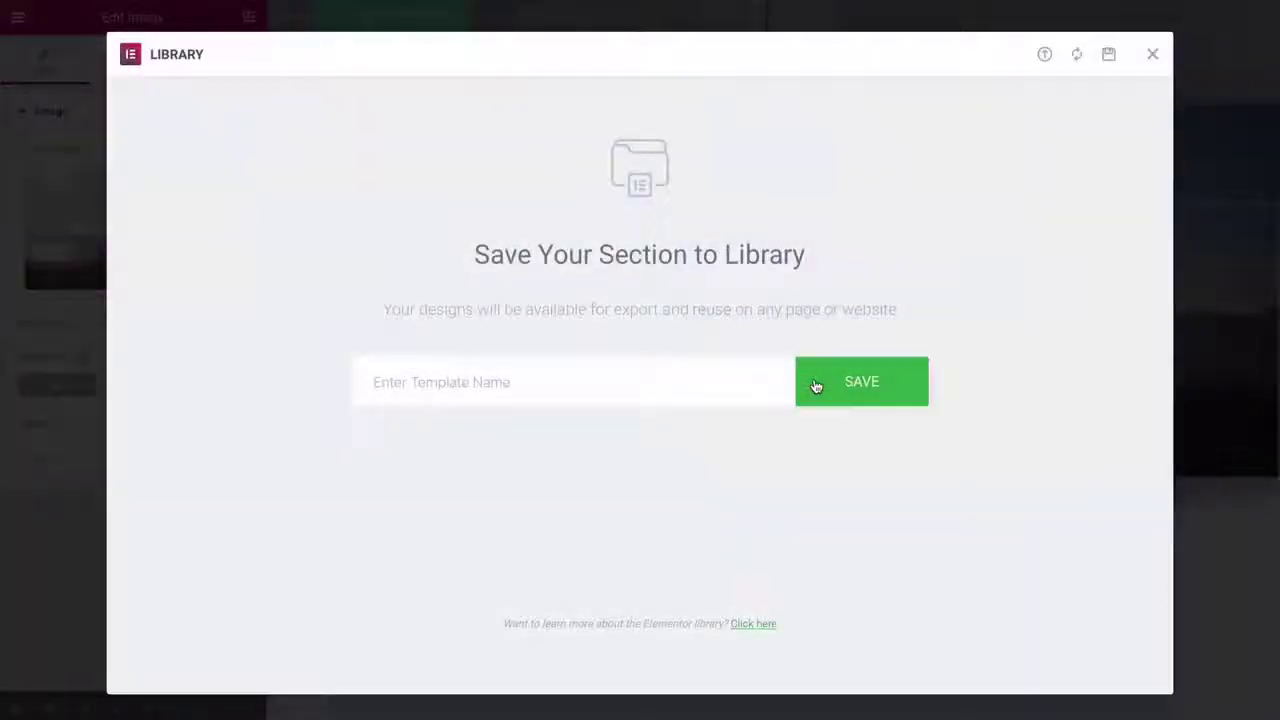
type("Footer")
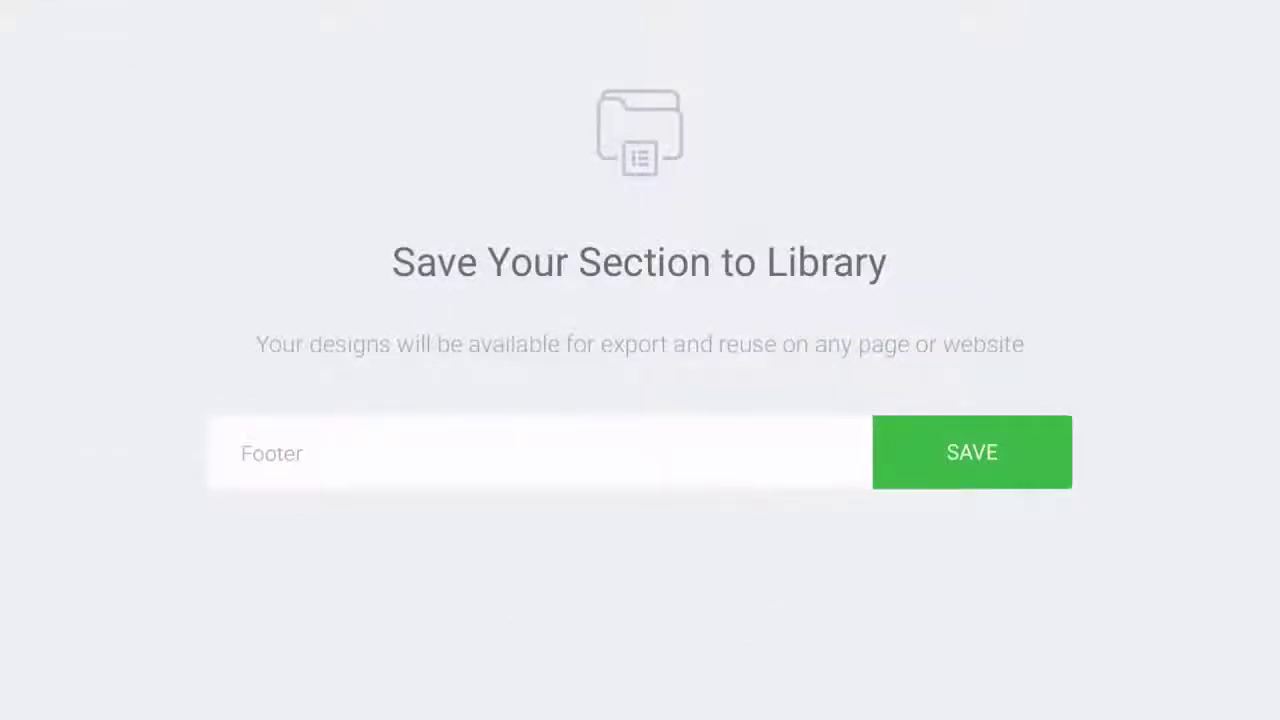
left_click(968, 465)
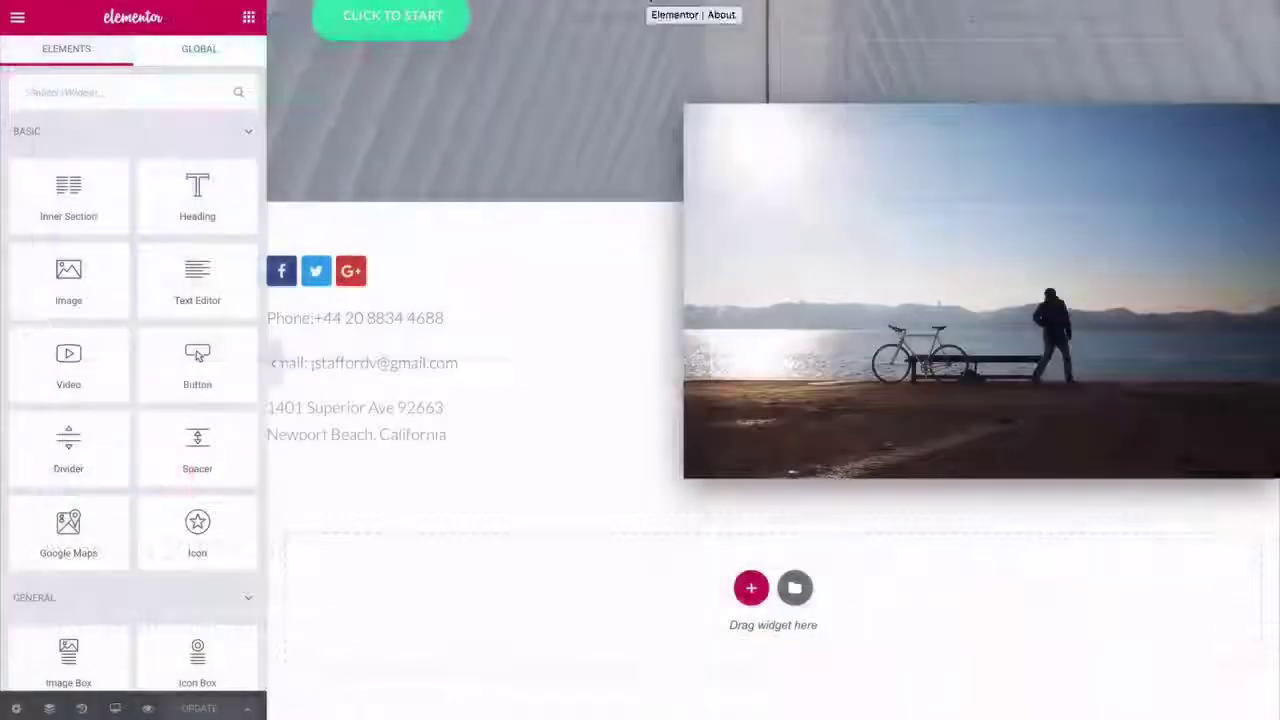
- On the About page, insert the Corporate Business > About Us template without its document settings
left_click(649, 15)
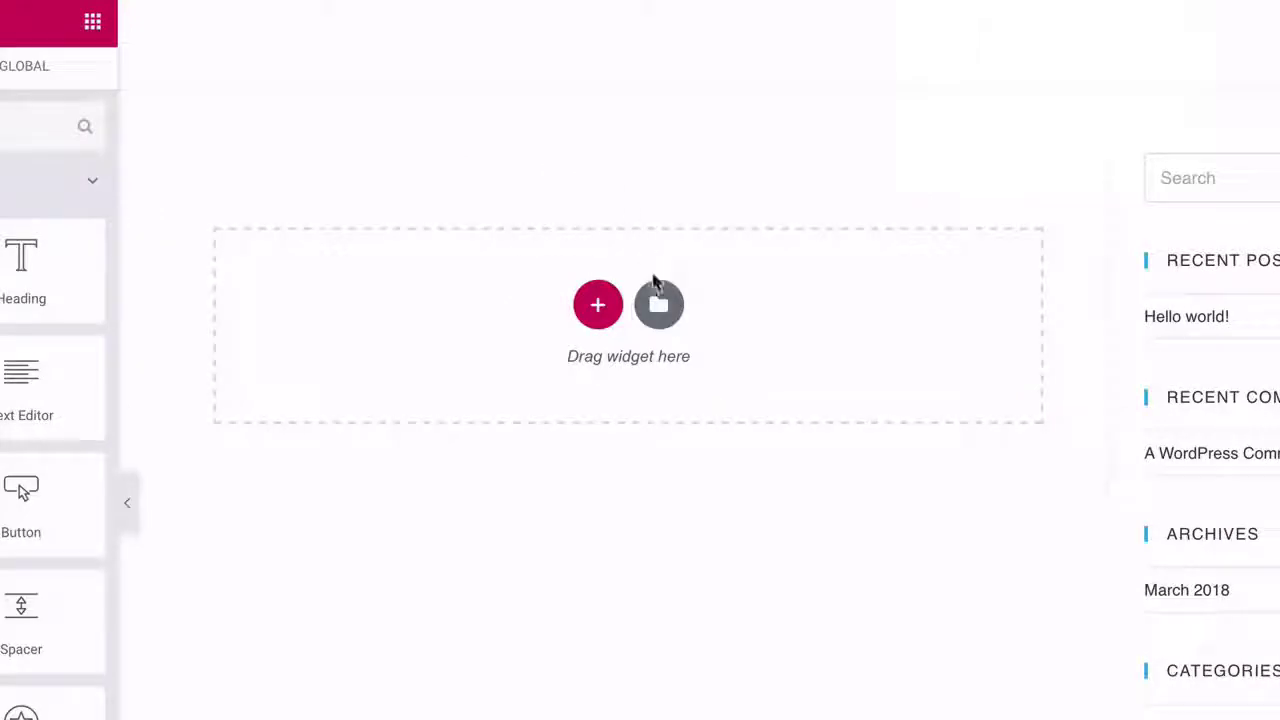
left_click(659, 313)
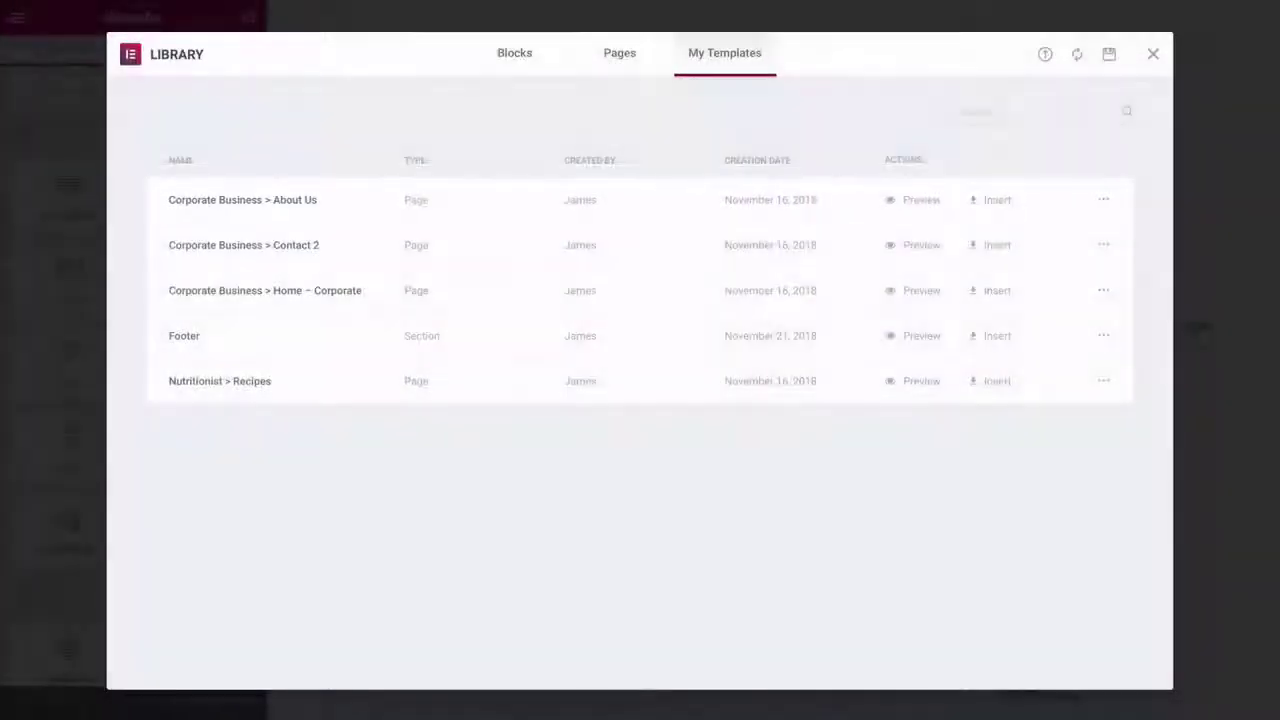
left_click(991, 203)
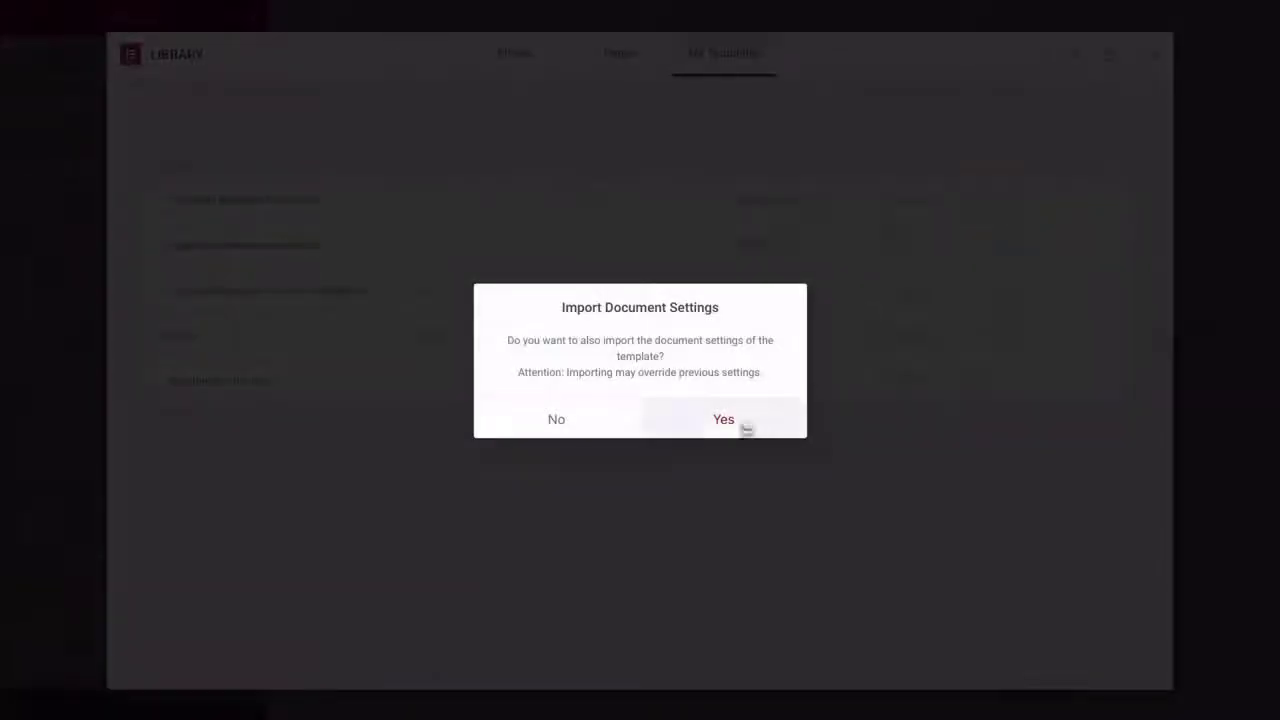
left_click(723, 432)
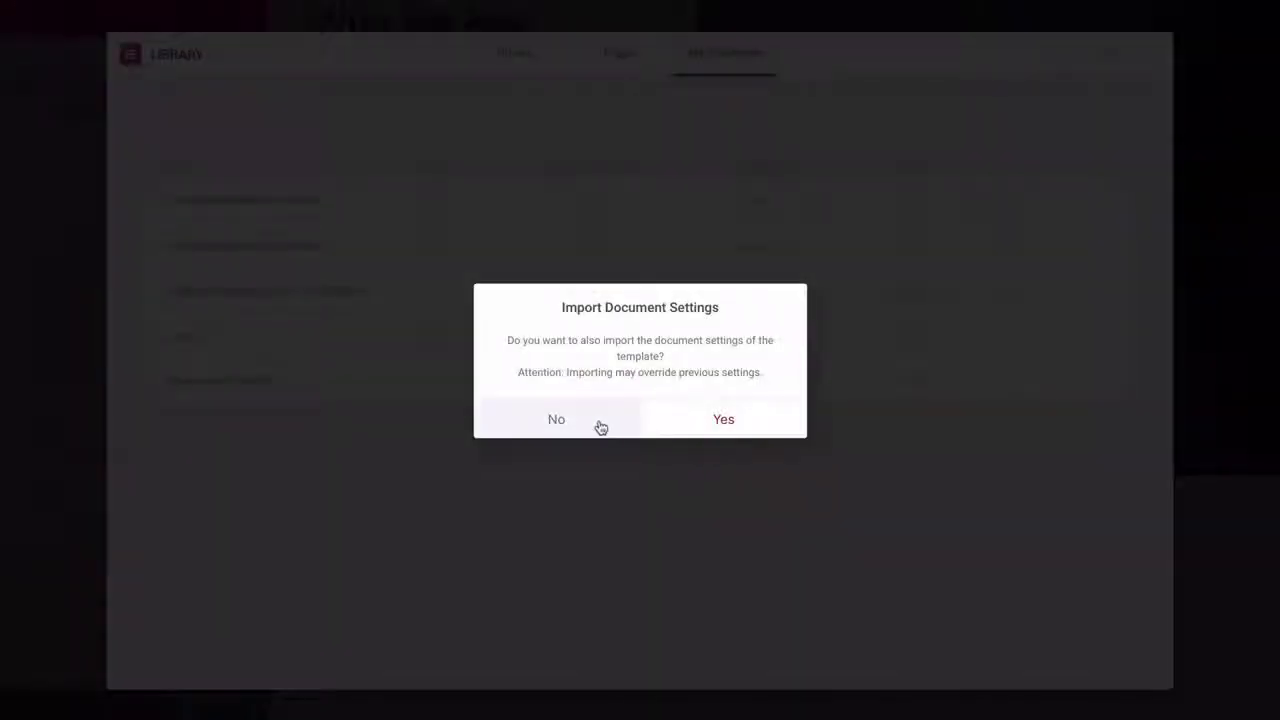
left_click(600, 427)
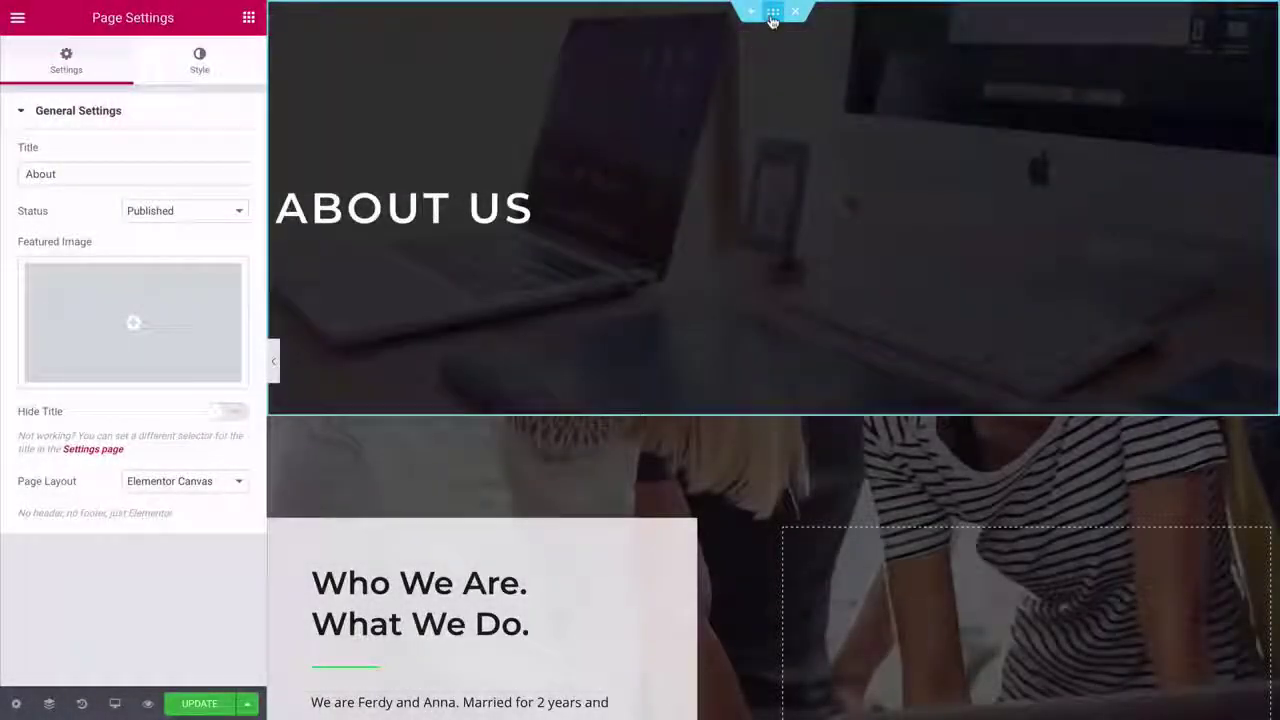
left_click(773, 20)
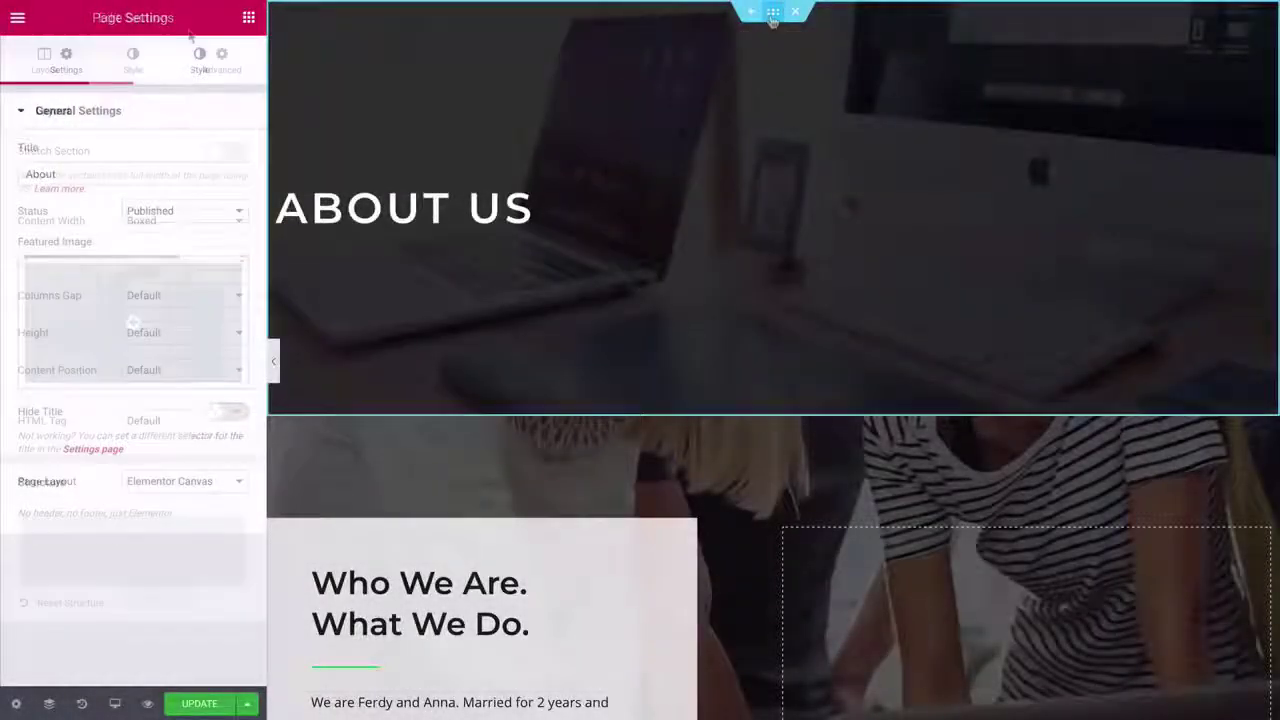
- Set gallery-cover_2.jpg as the banner background, darken the overlay slightly and reduce bottom padding
left_click(134, 71)
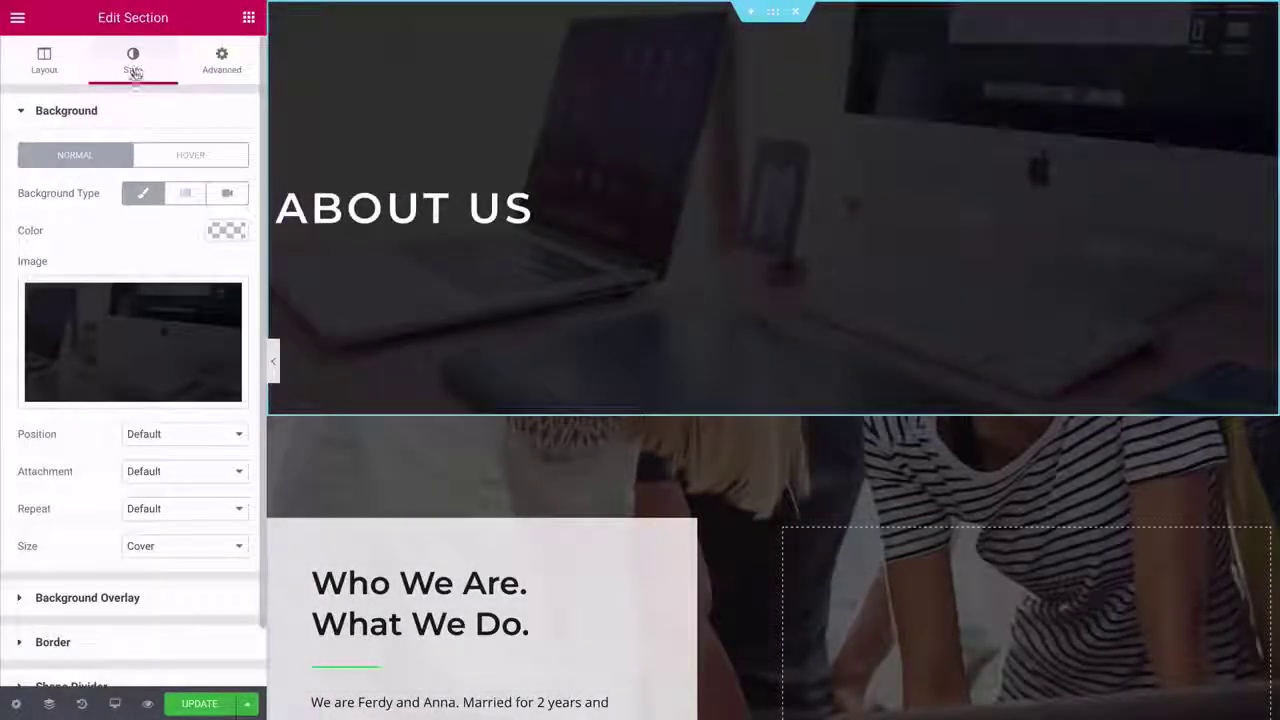
left_click(129, 331)
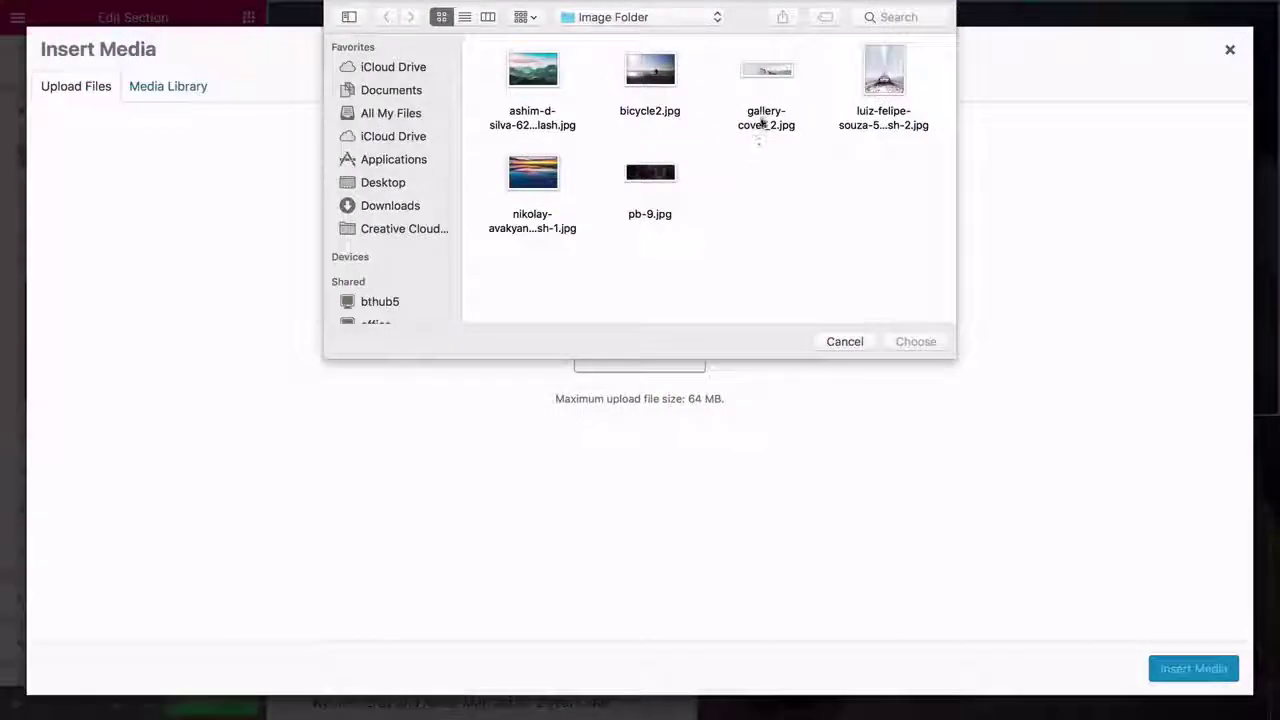
left_click_drag(760, 123, 763, 72)
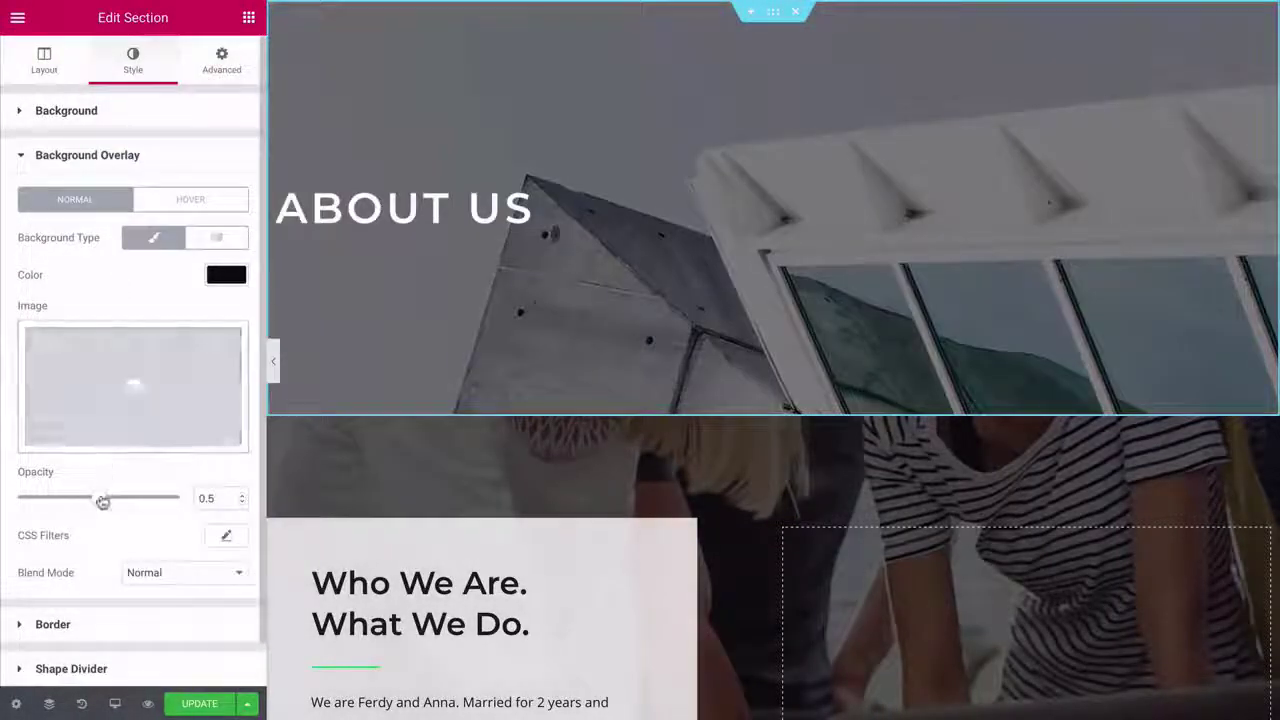
left_click_drag(102, 502, 117, 502)
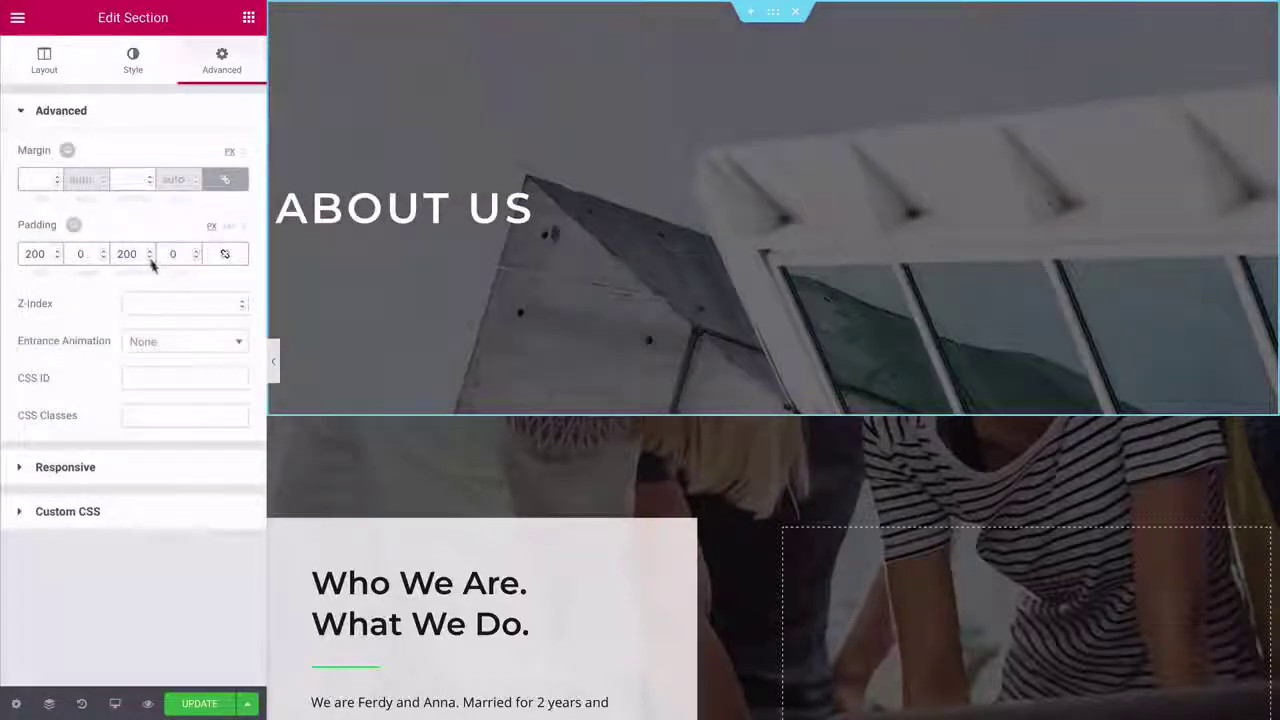
left_click(149, 257)
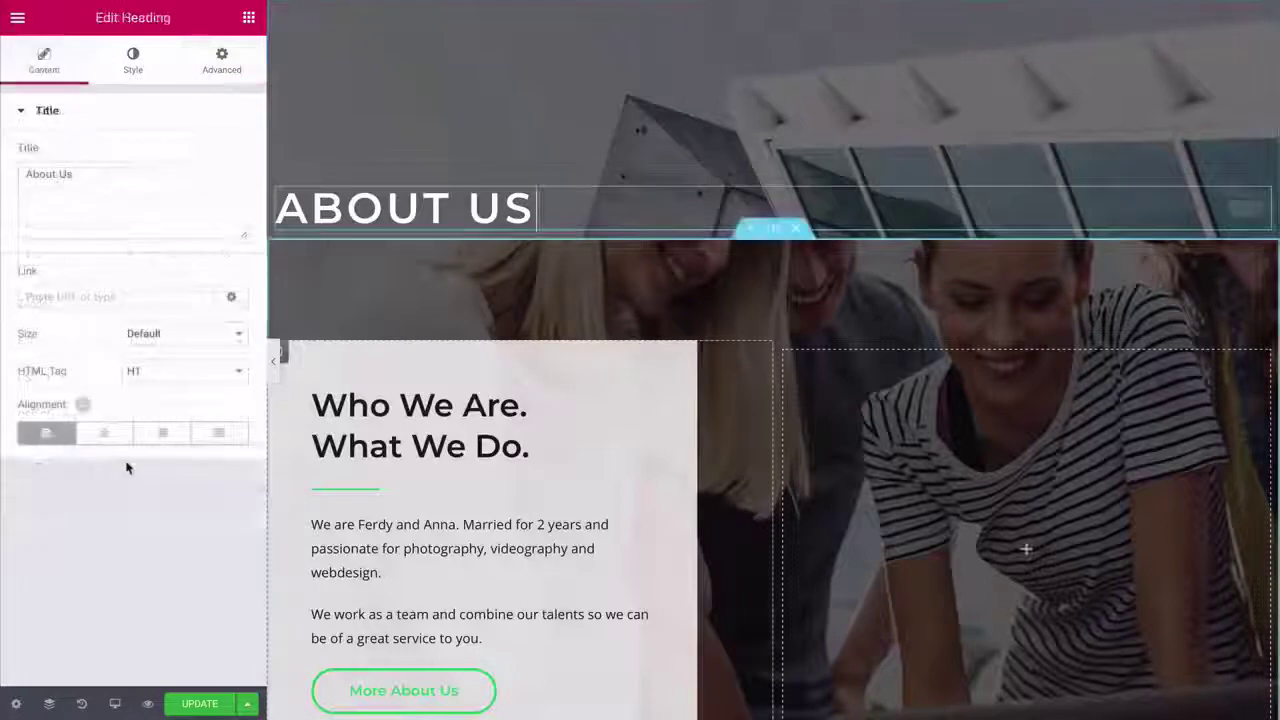
- Centre the ABOUT US heading in Lato and raise it with a -120 px top margin
left_click(107, 437)
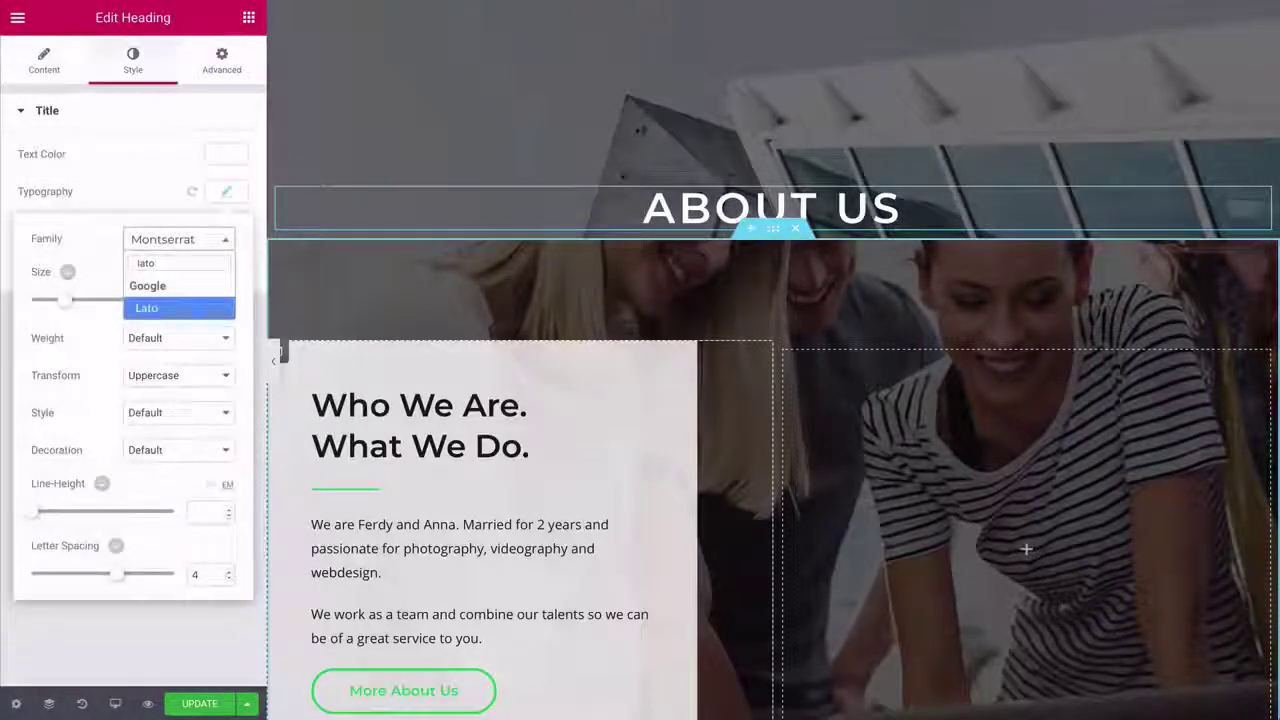
key("Return")
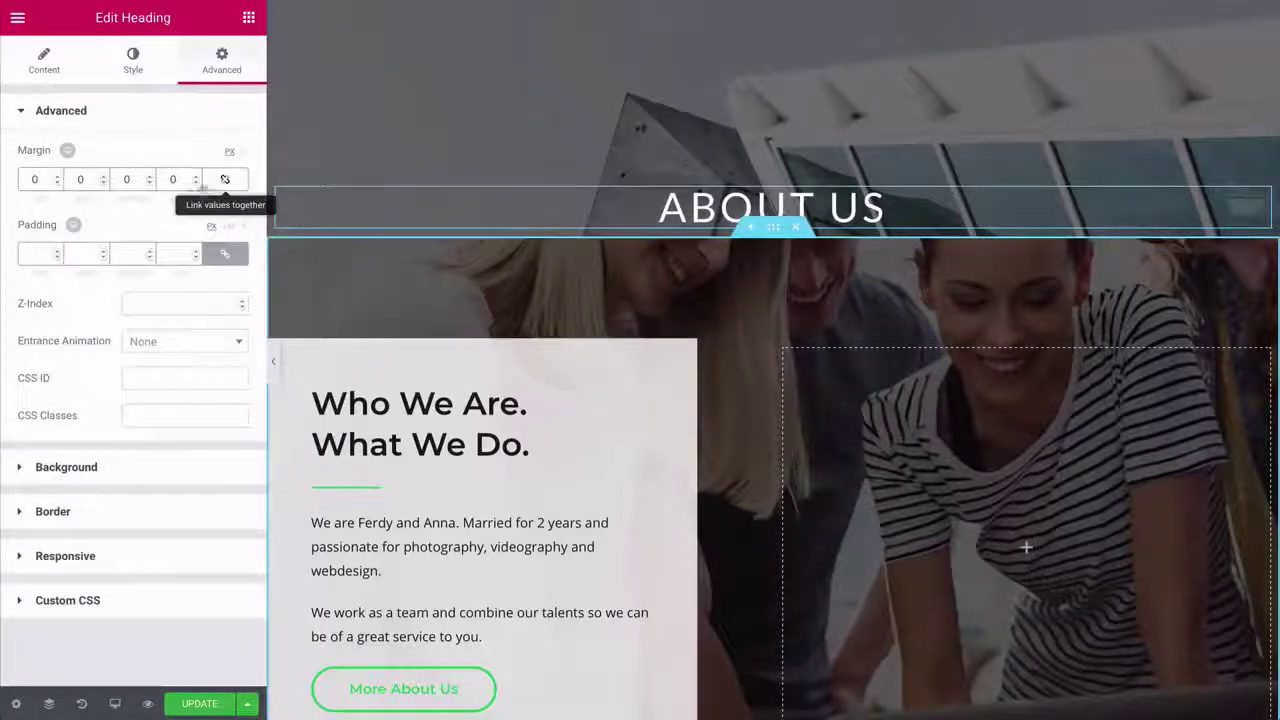
left_click(36, 179)
type("-12")
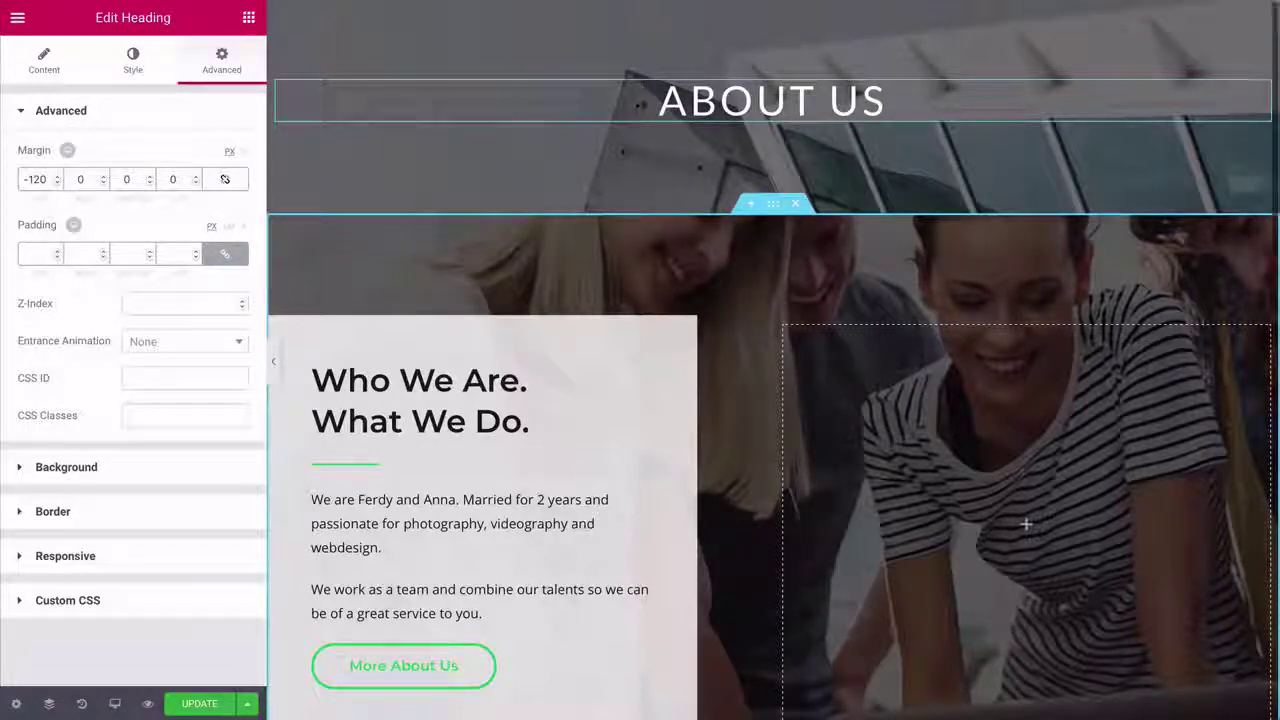
scroll(766, 103, "down", 2)
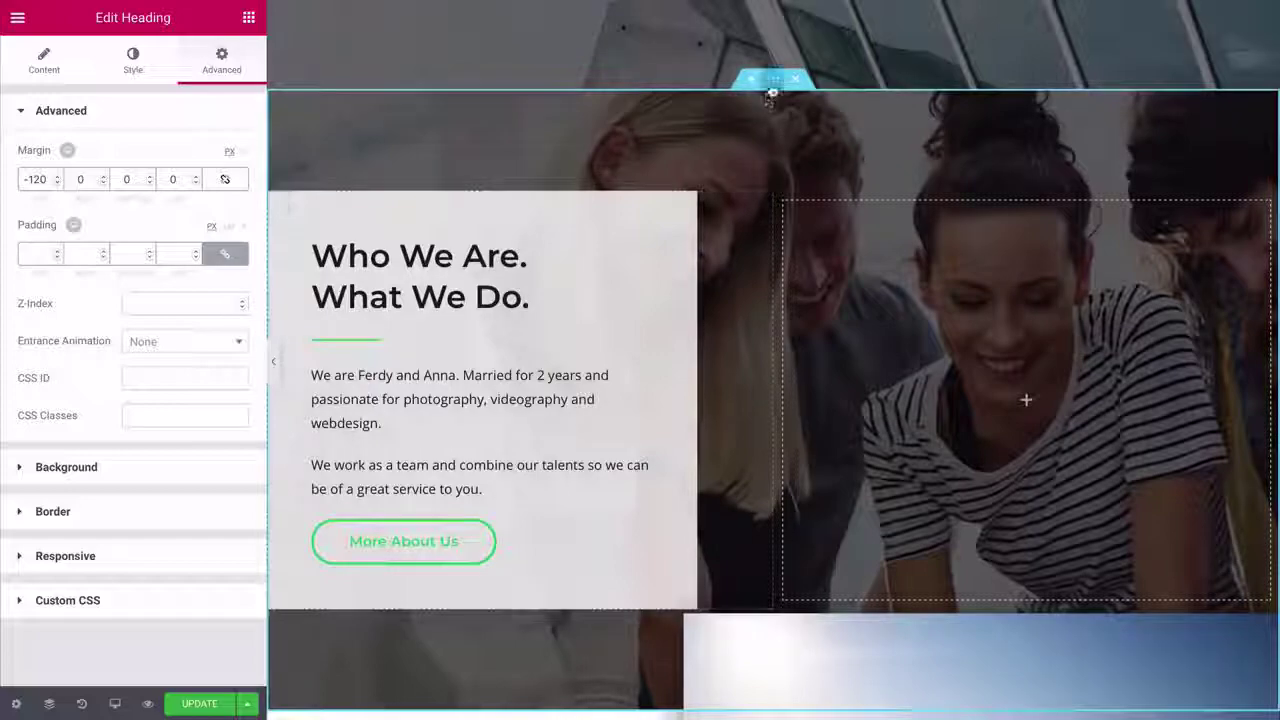
- Upload the mountain landscape photo as the Who We Are section's background image
left_click(771, 80)
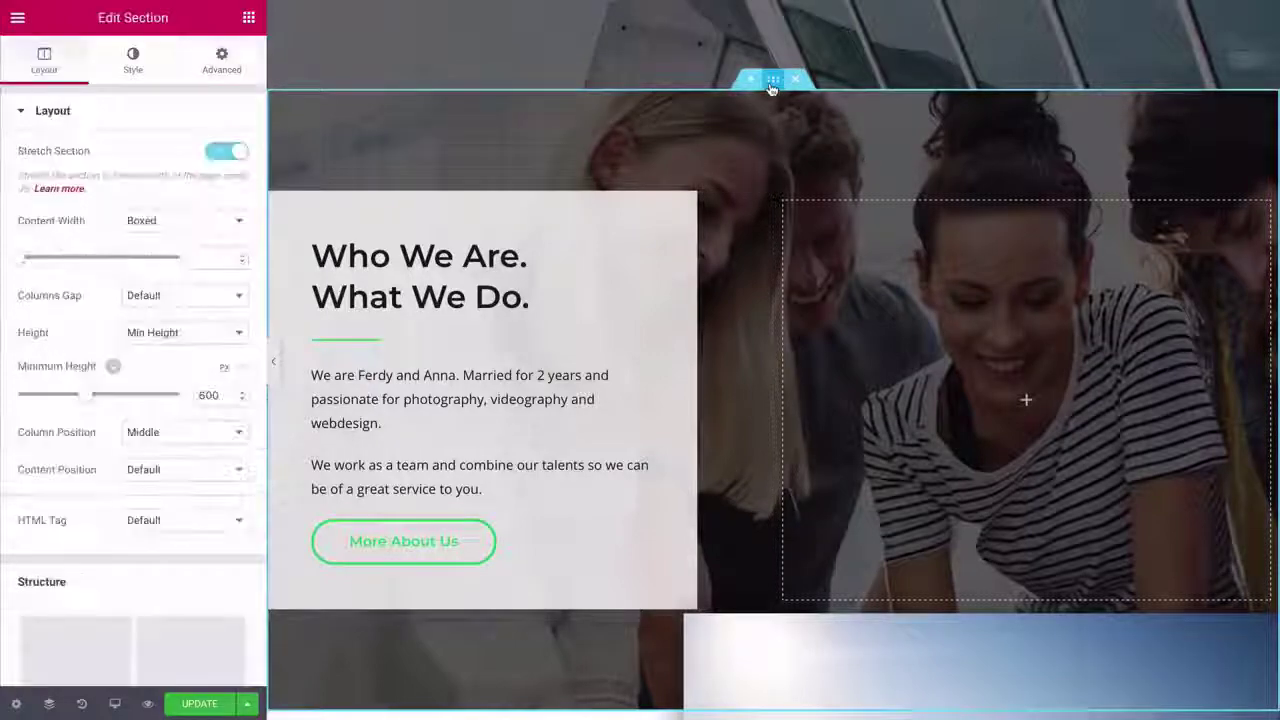
left_click(133, 62)
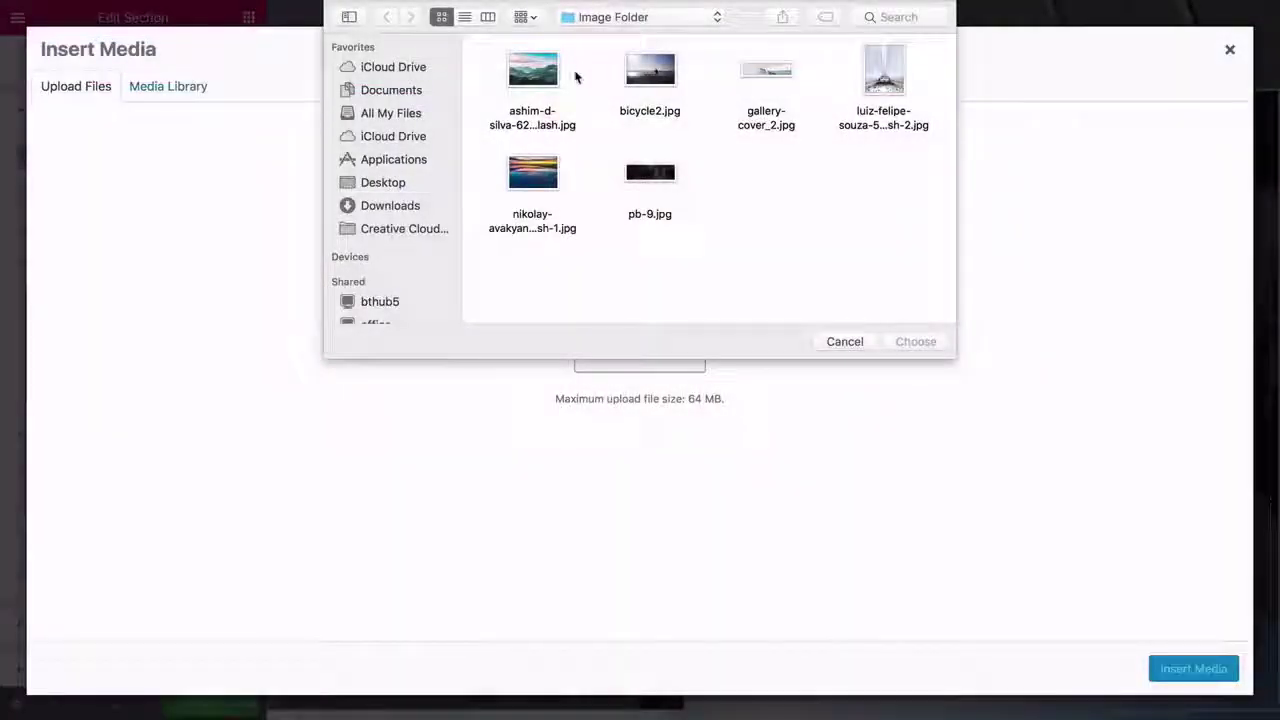
left_click(574, 78)
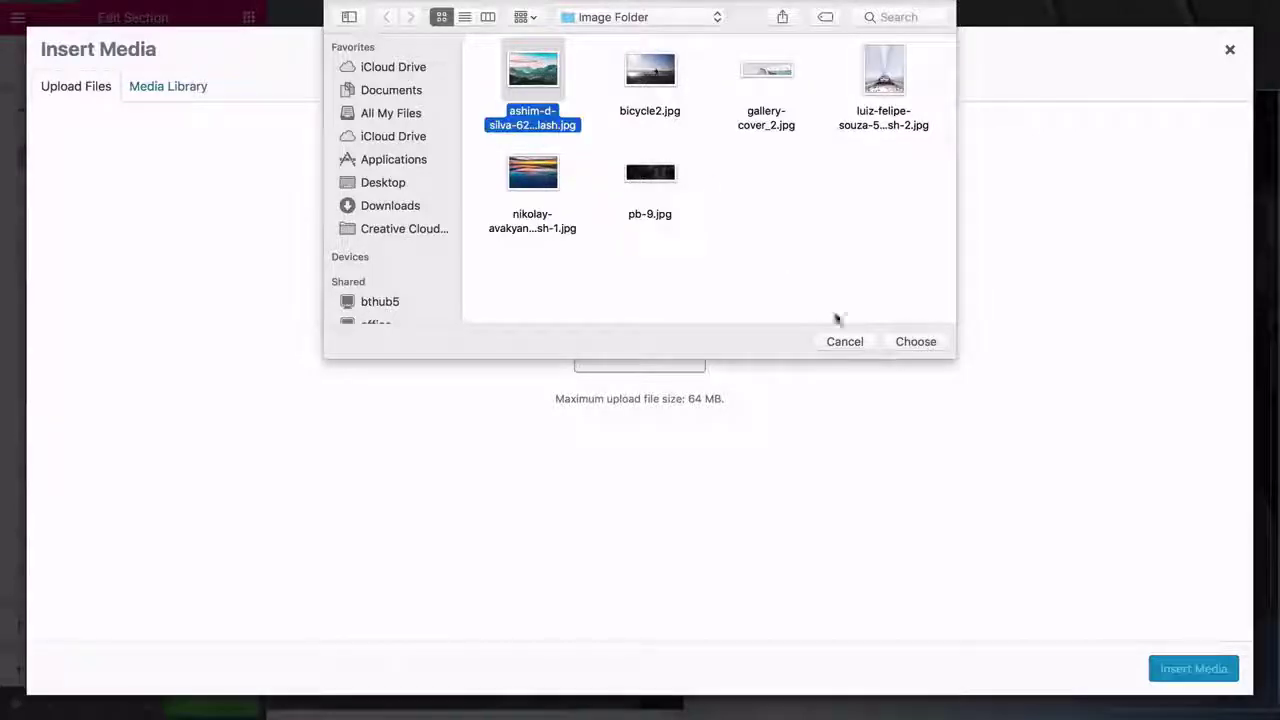
left_click(906, 344)
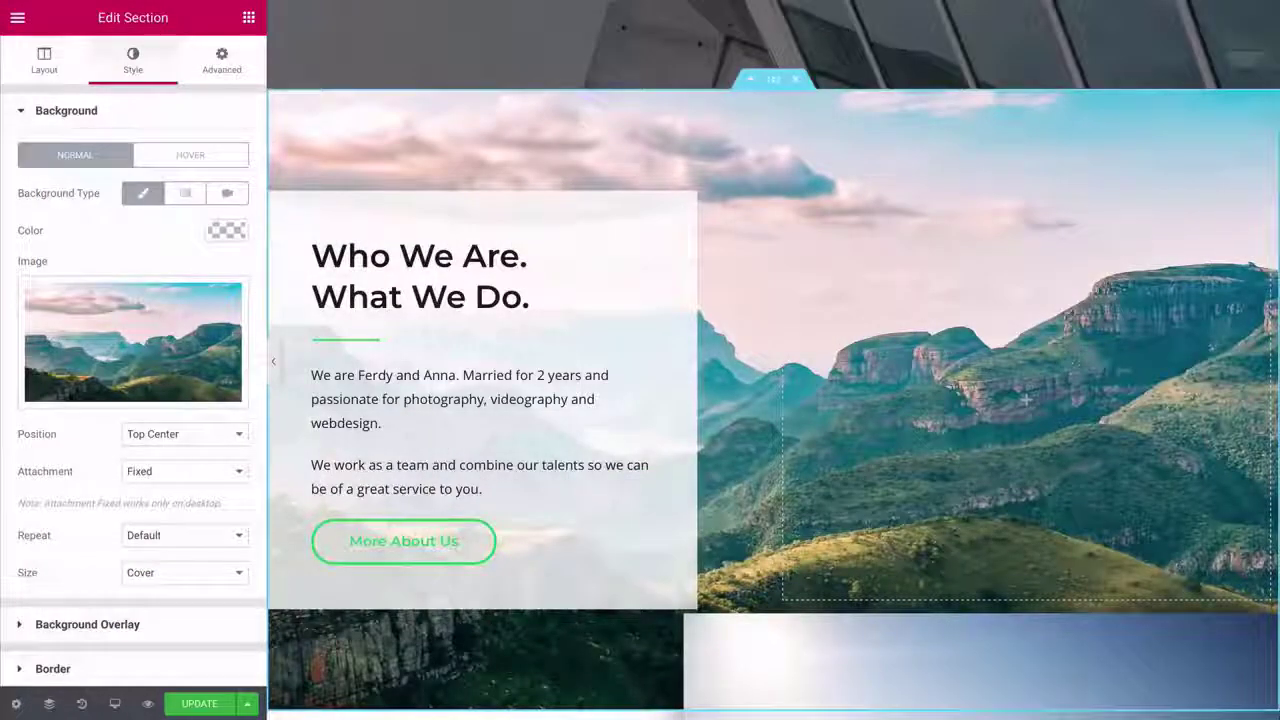
scroll(773, 400, "down", 2)
scroll(773, 400, "up", 3)
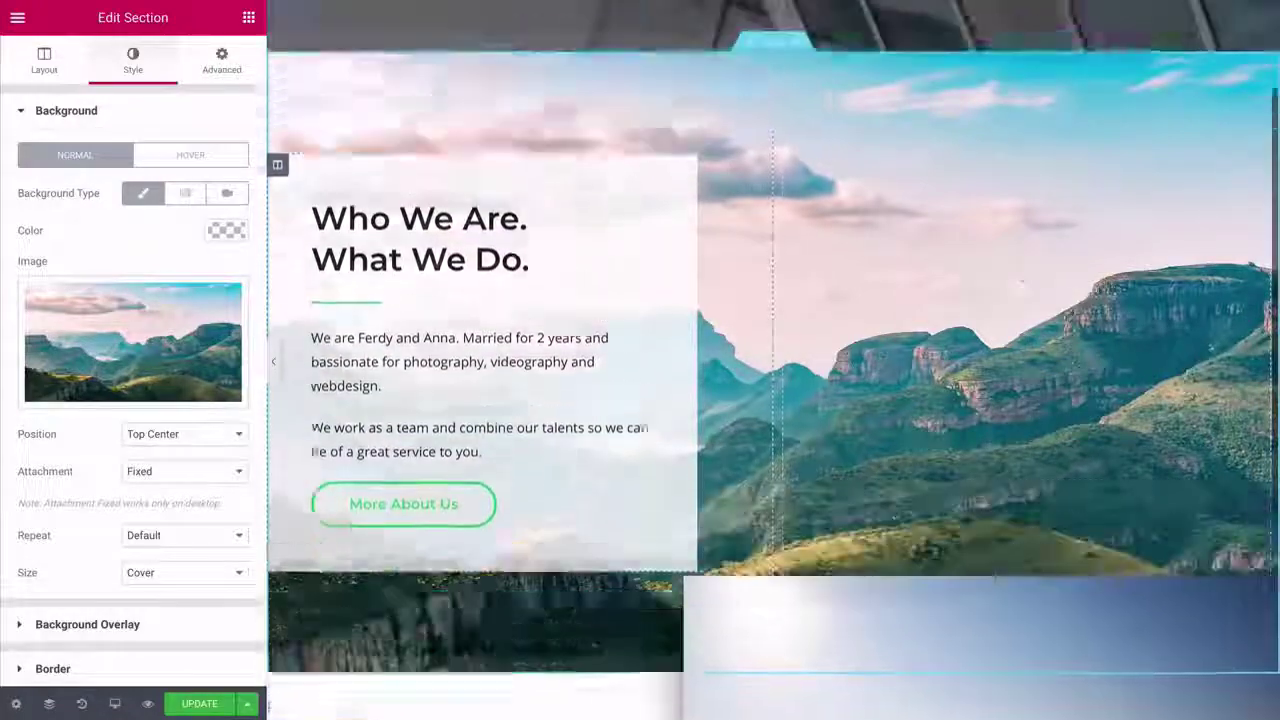
scroll(1025, 437, "down", 1)
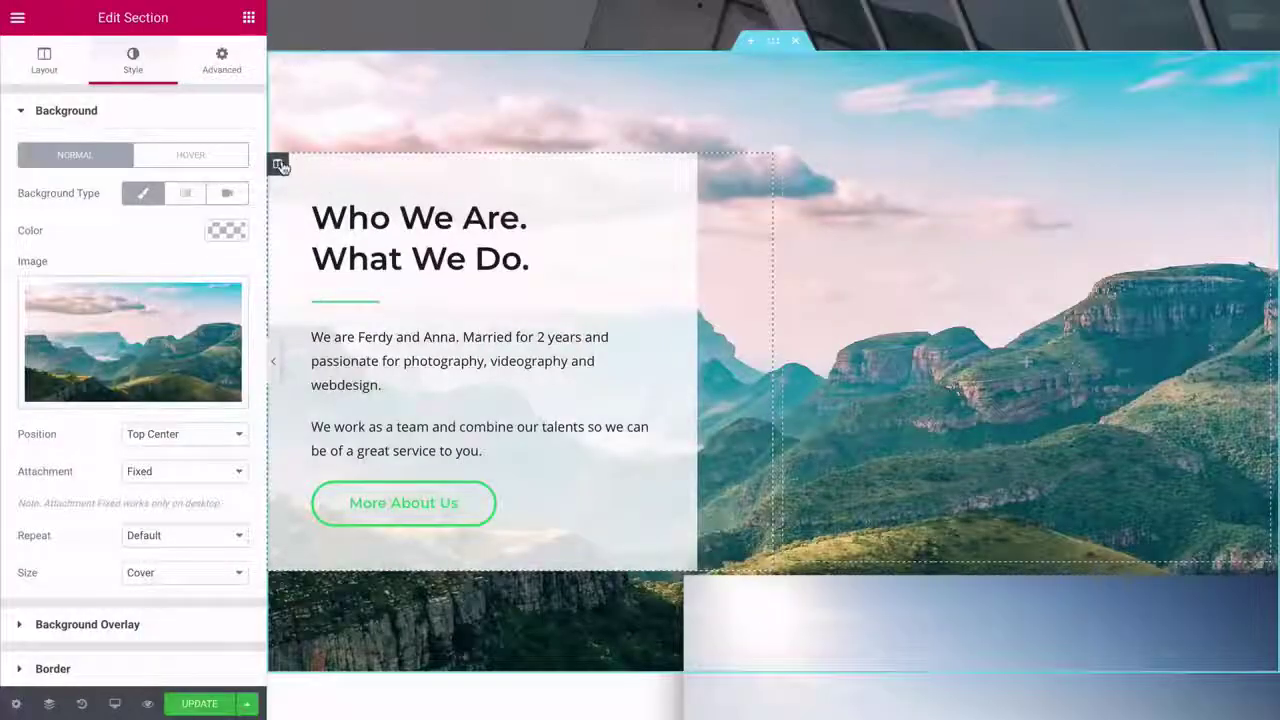
left_click(153, 93)
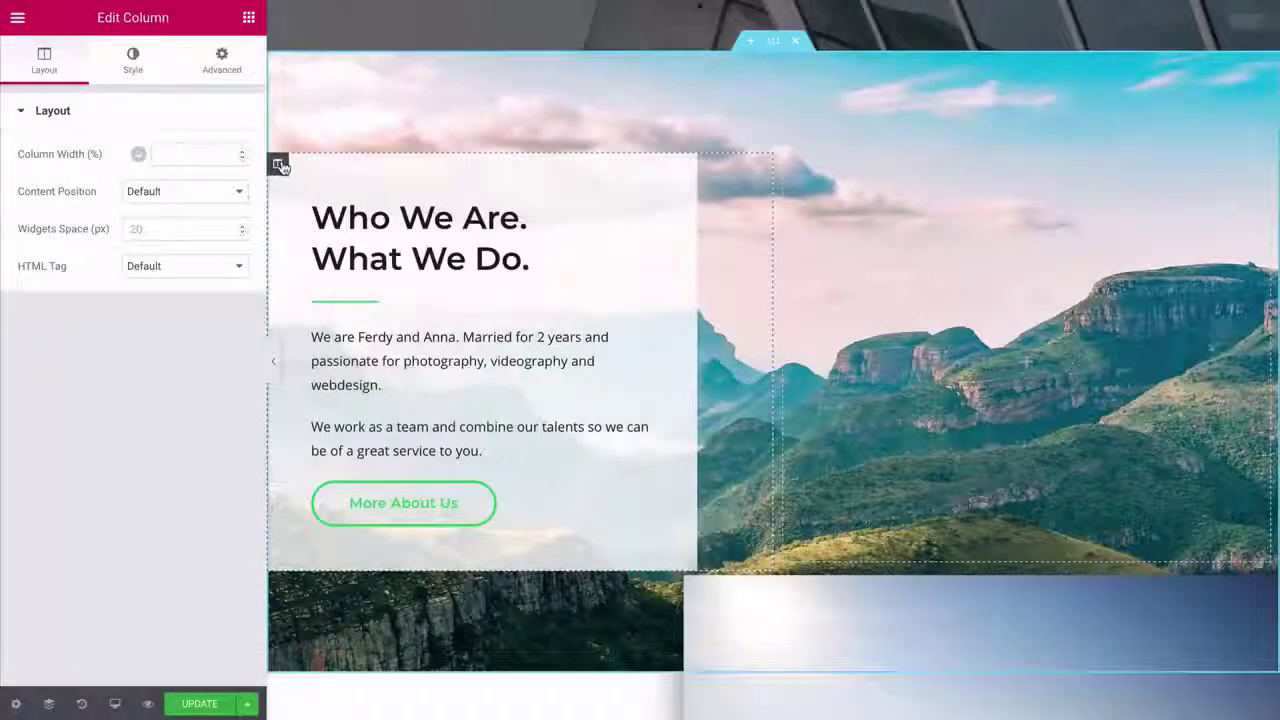
- Make the white column background more transparent and shrink the heading to about 21 px
left_click(134, 60)
left_click(214, 231)
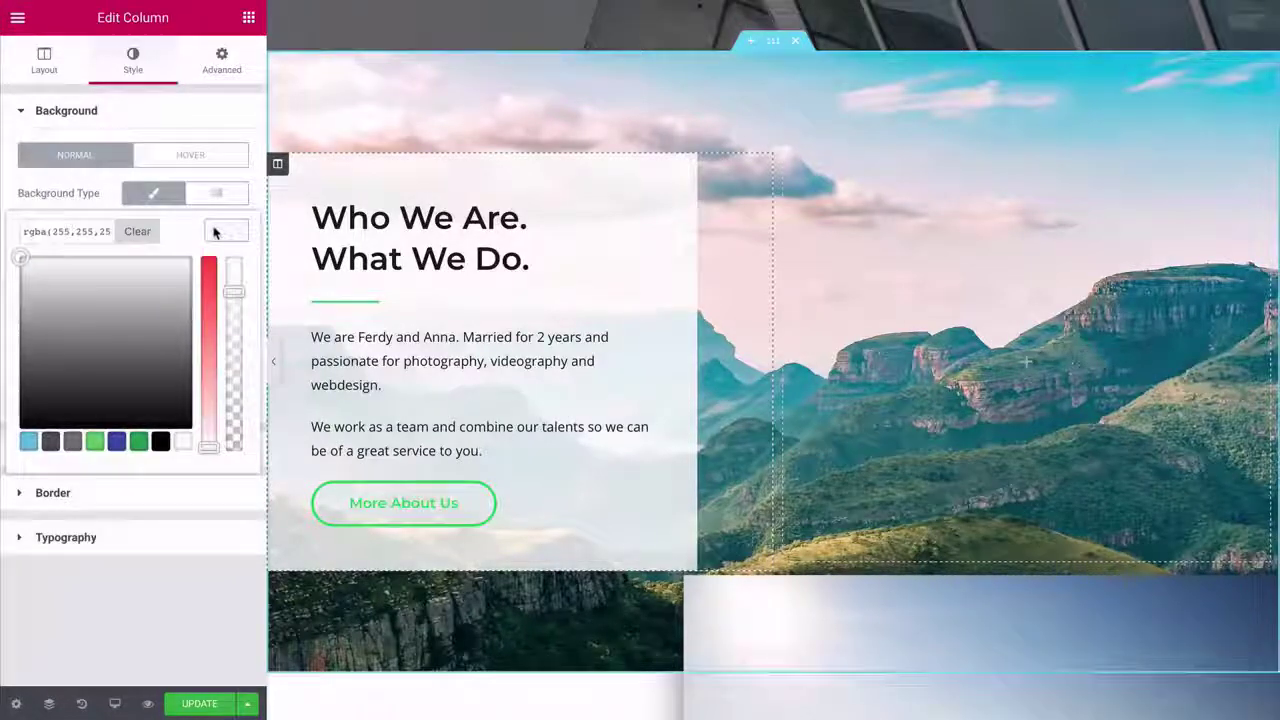
left_click_drag(235, 325, 235, 335)
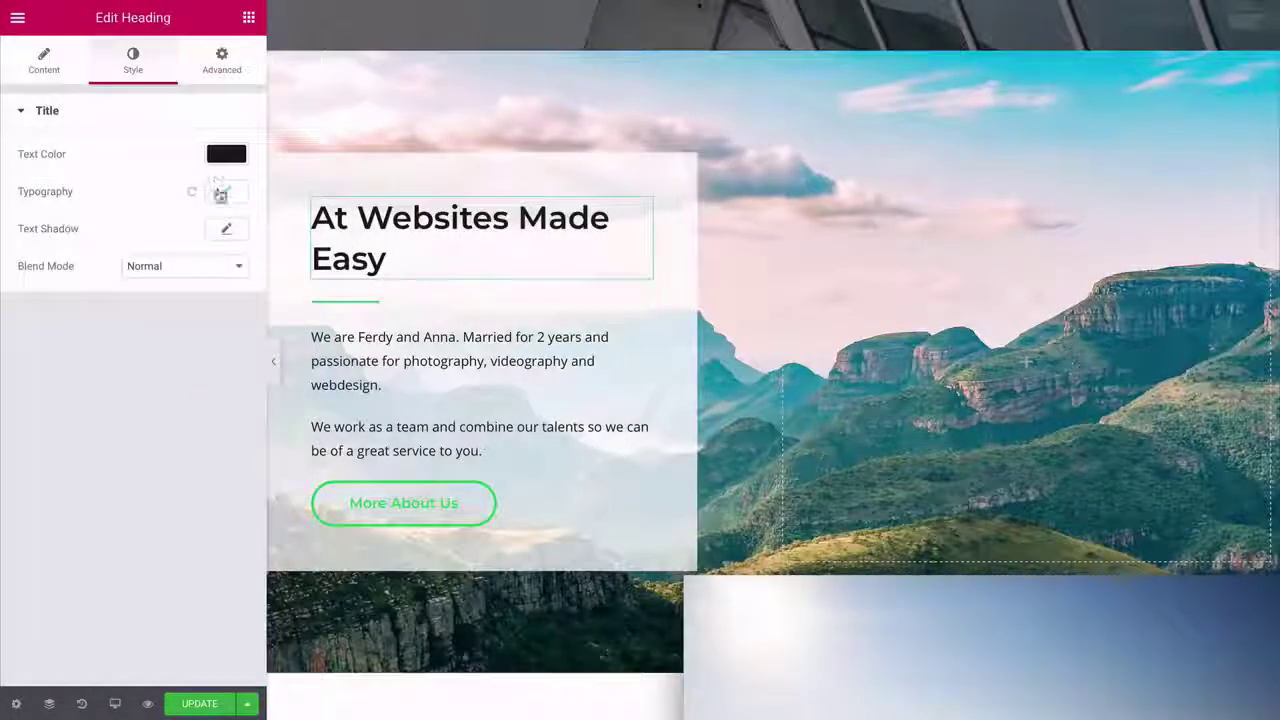
left_click(222, 194)
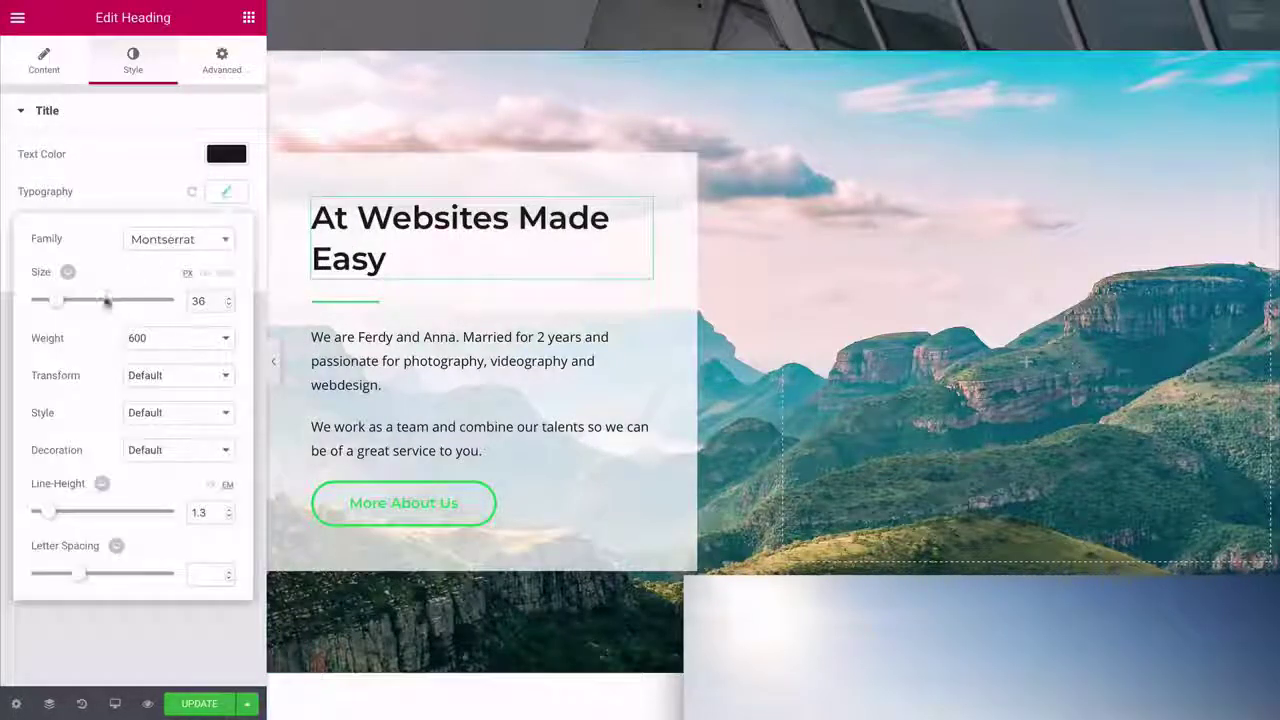
left_click_drag(55, 303, 47, 301)
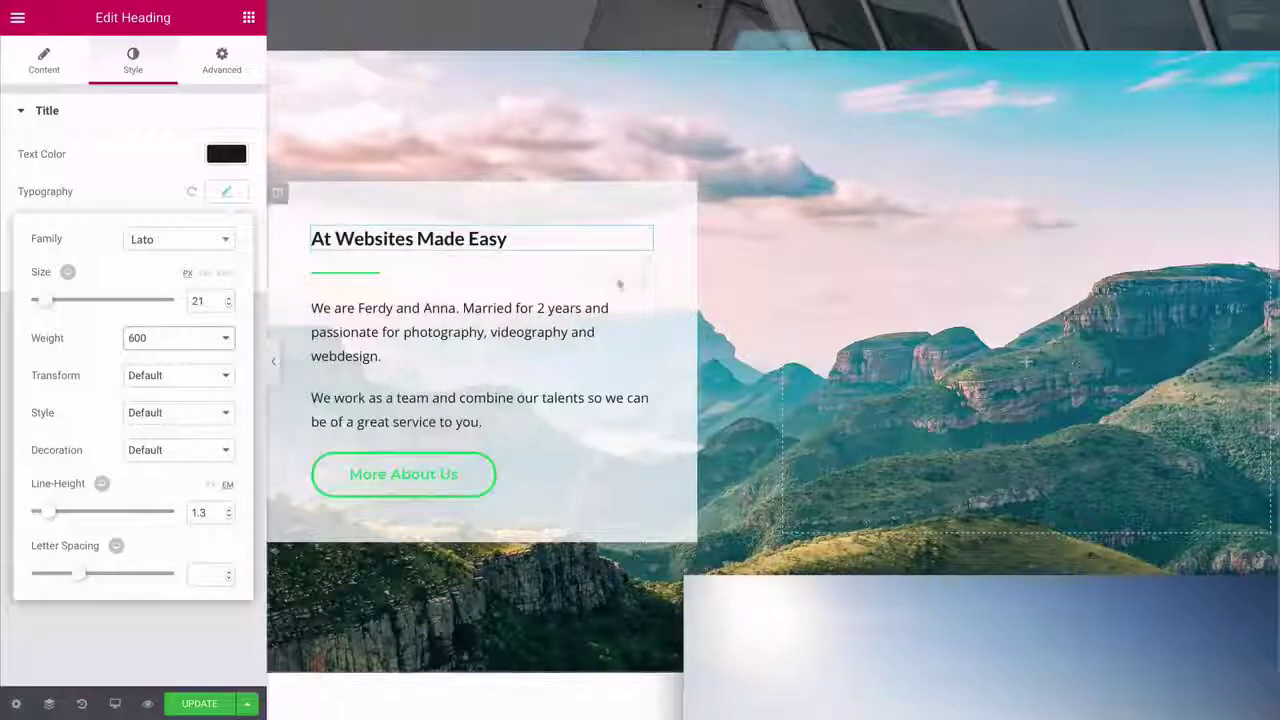
- Remove the green divider and paste the three new paragraphs over the intro text
right_click(641, 279)
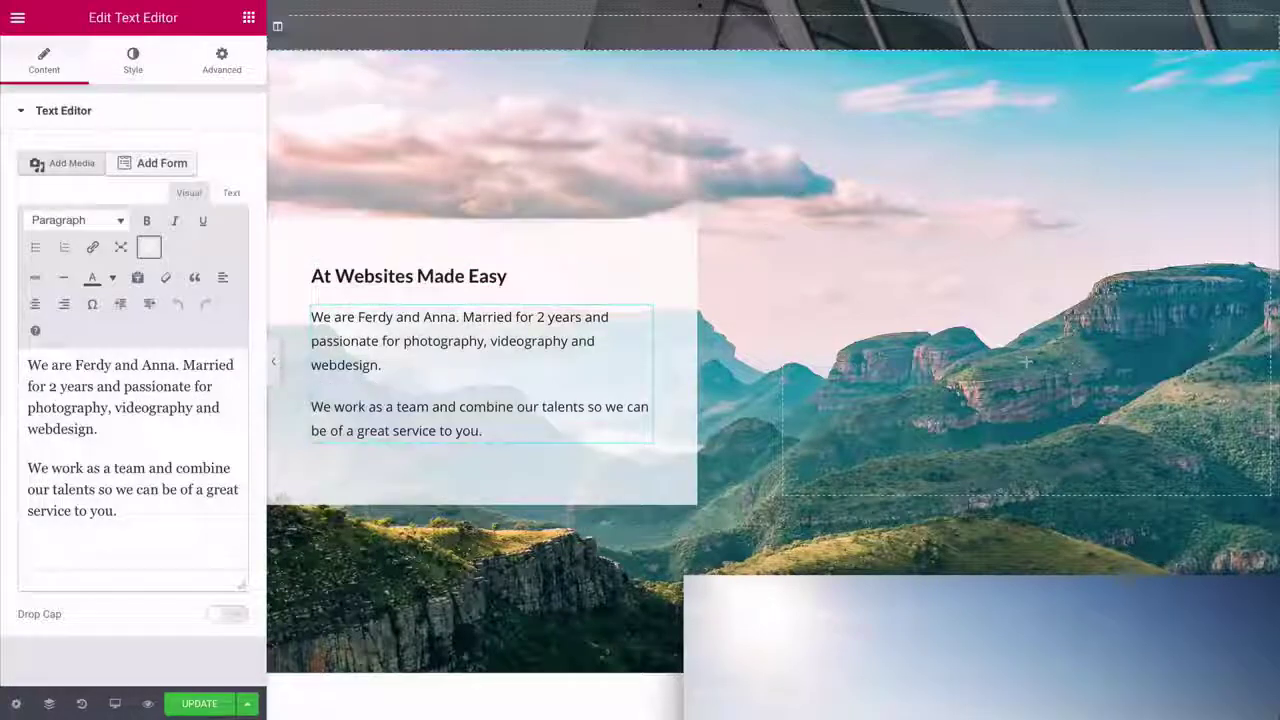
key("ctrl+a")
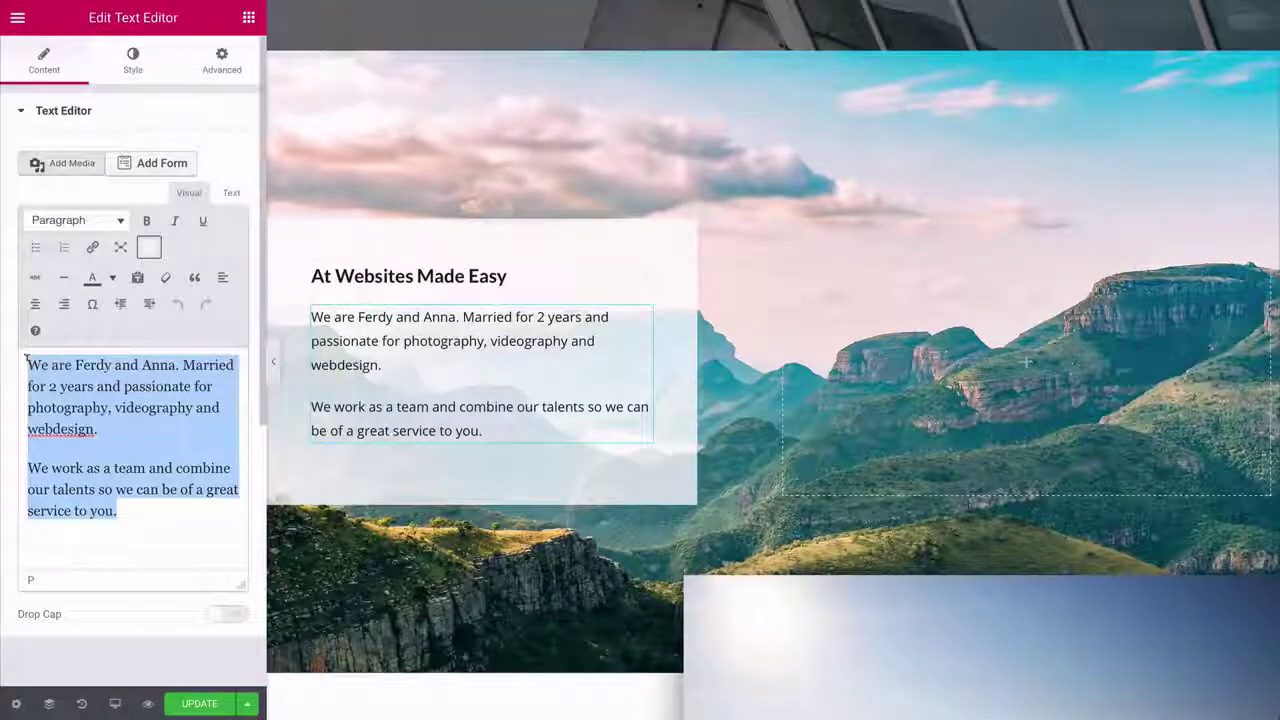
key("ctrl+v")
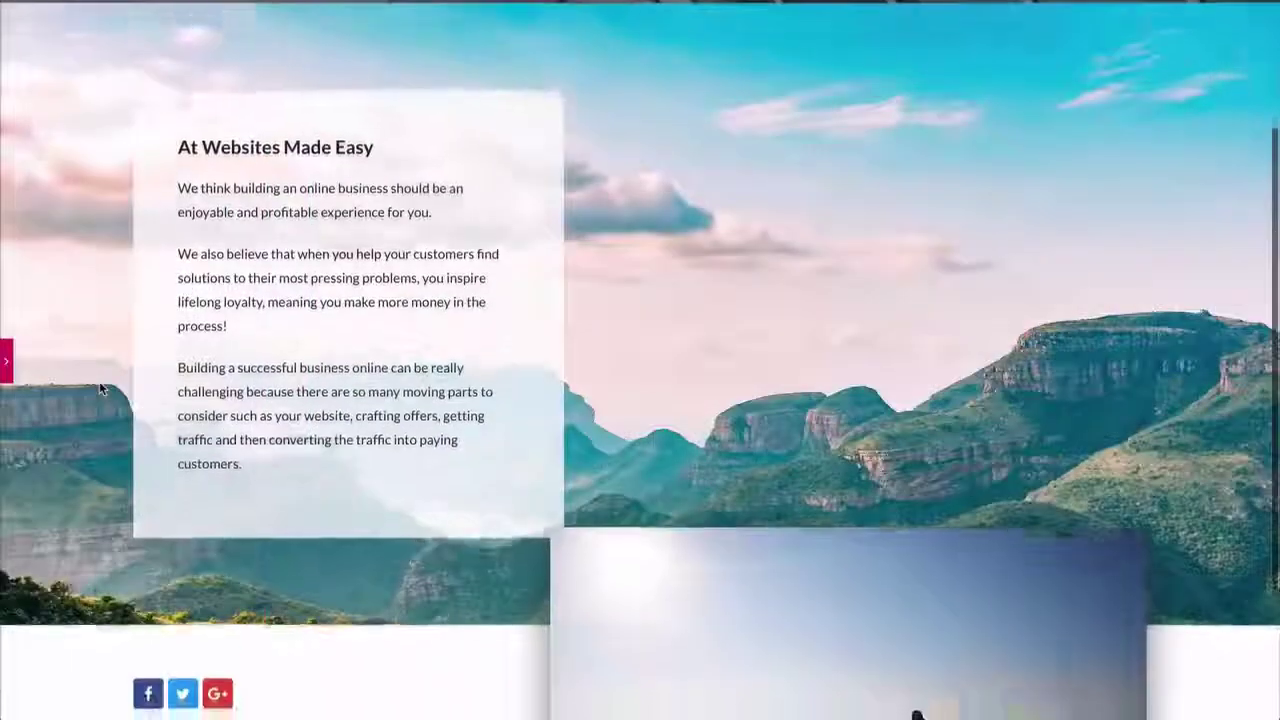
scroll(99, 381, "down", 2)
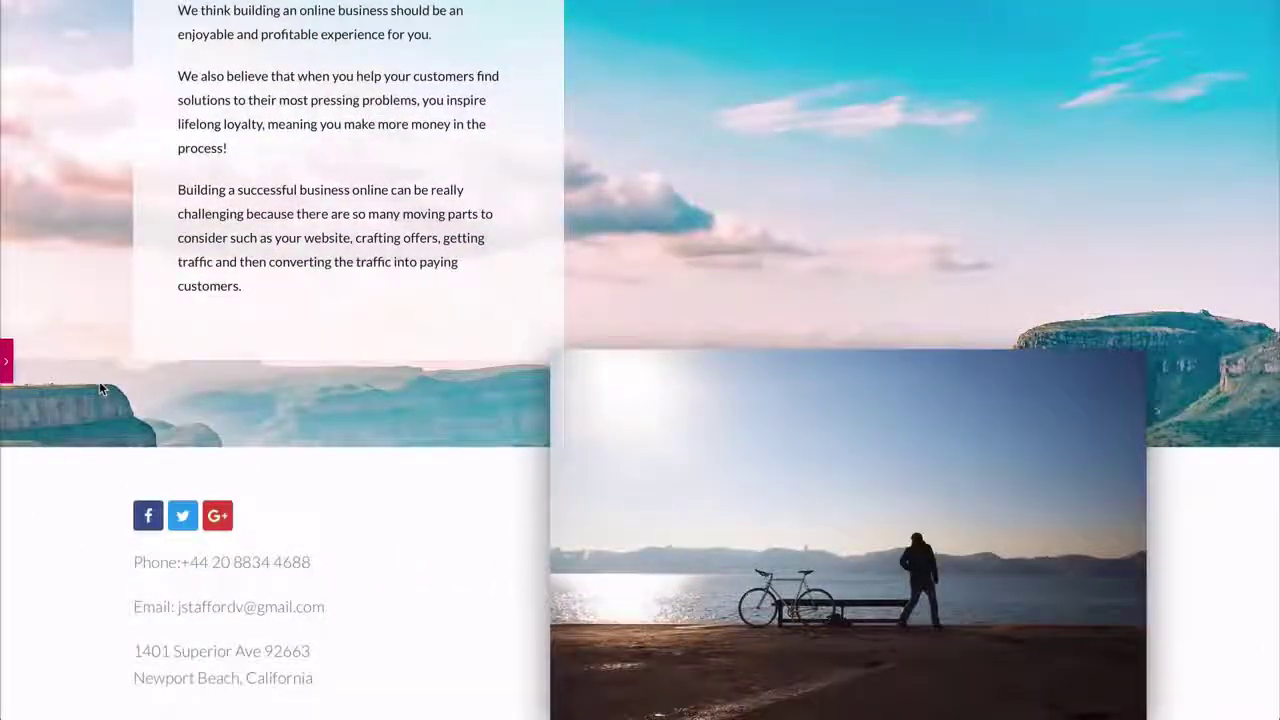
scroll(99, 381, "up", 3)
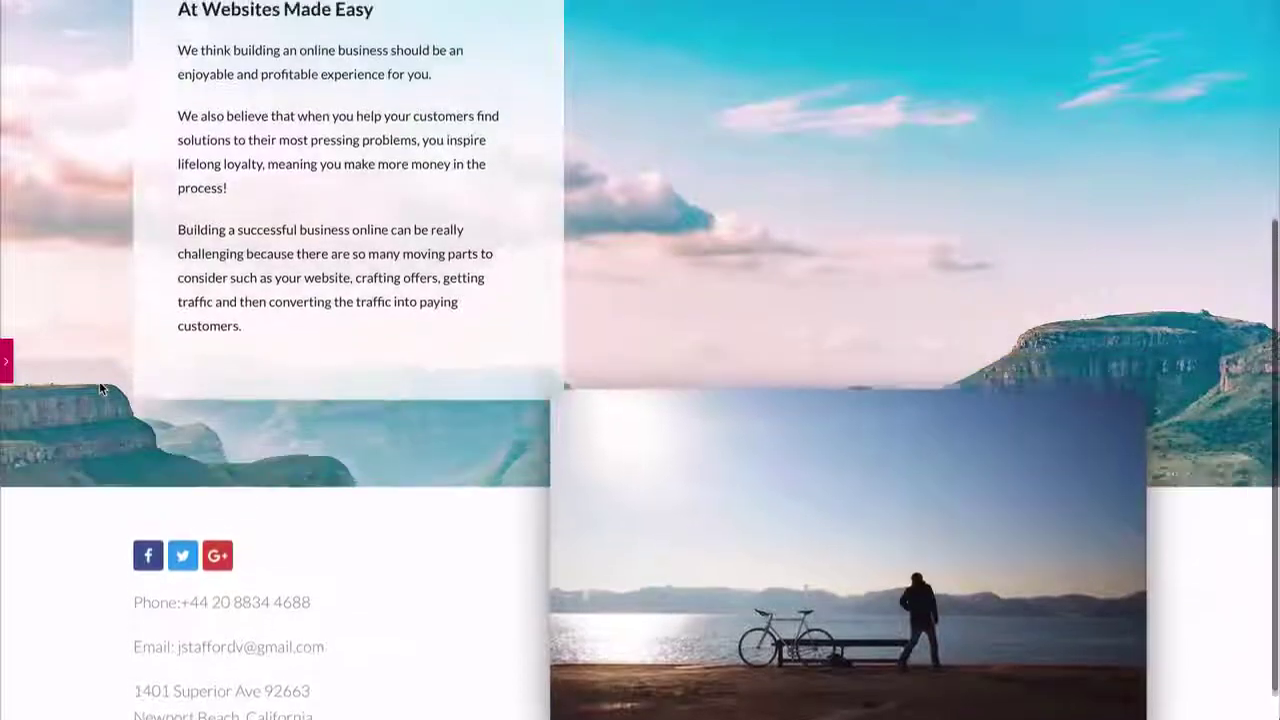
- Insert Corporate Business > Contact 2 on the Contact page, importing its page settings
scroll(99, 381, "up", 3)
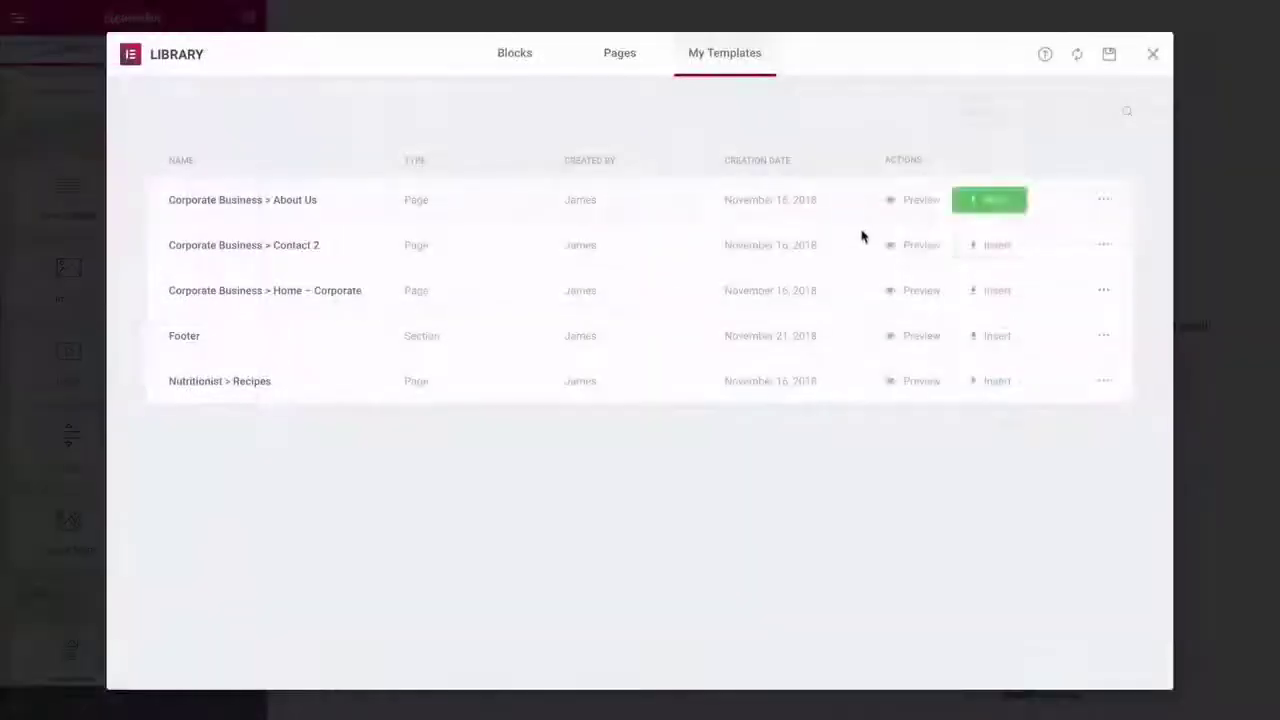
left_click(978, 250)
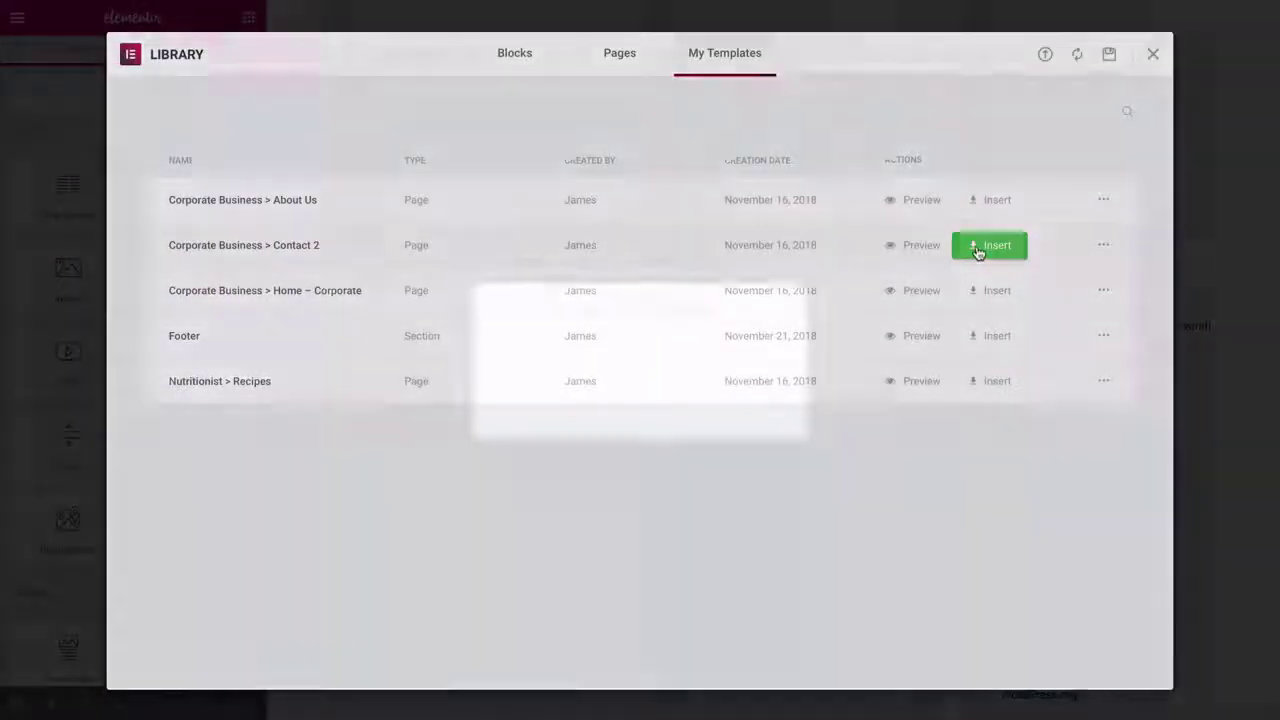
left_click(703, 420)
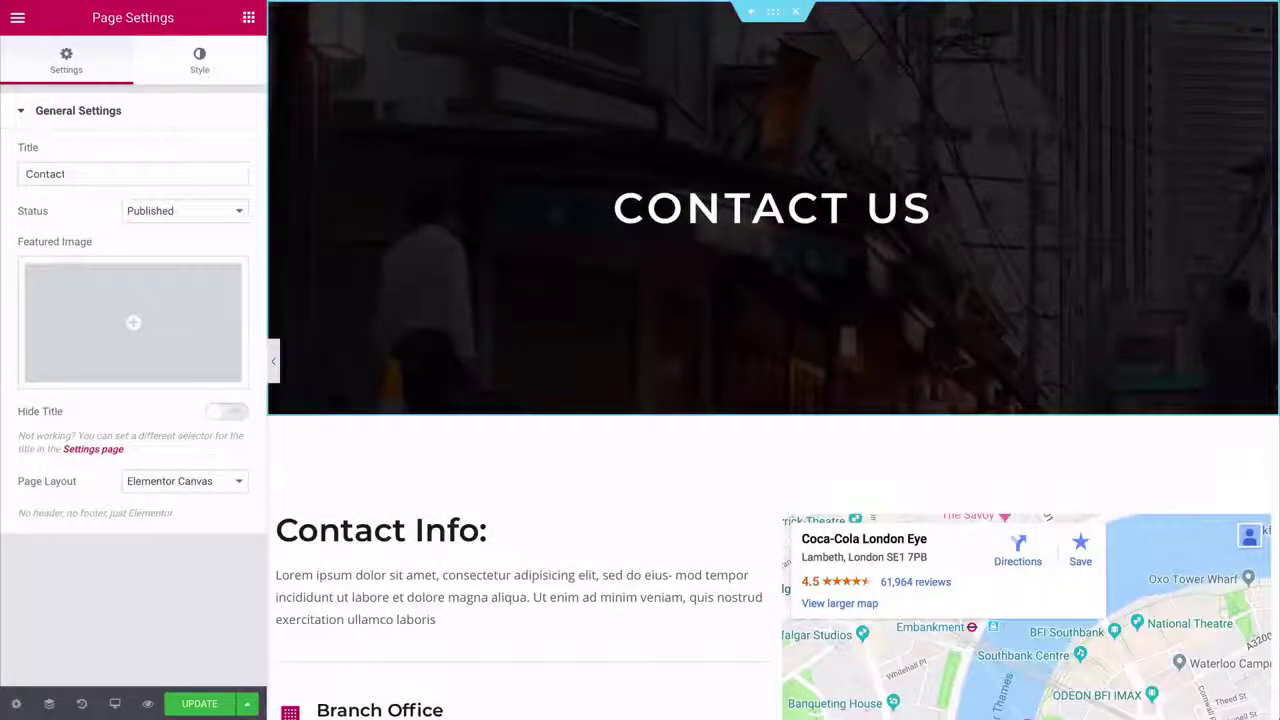
scroll(520, 150, "down", 5)
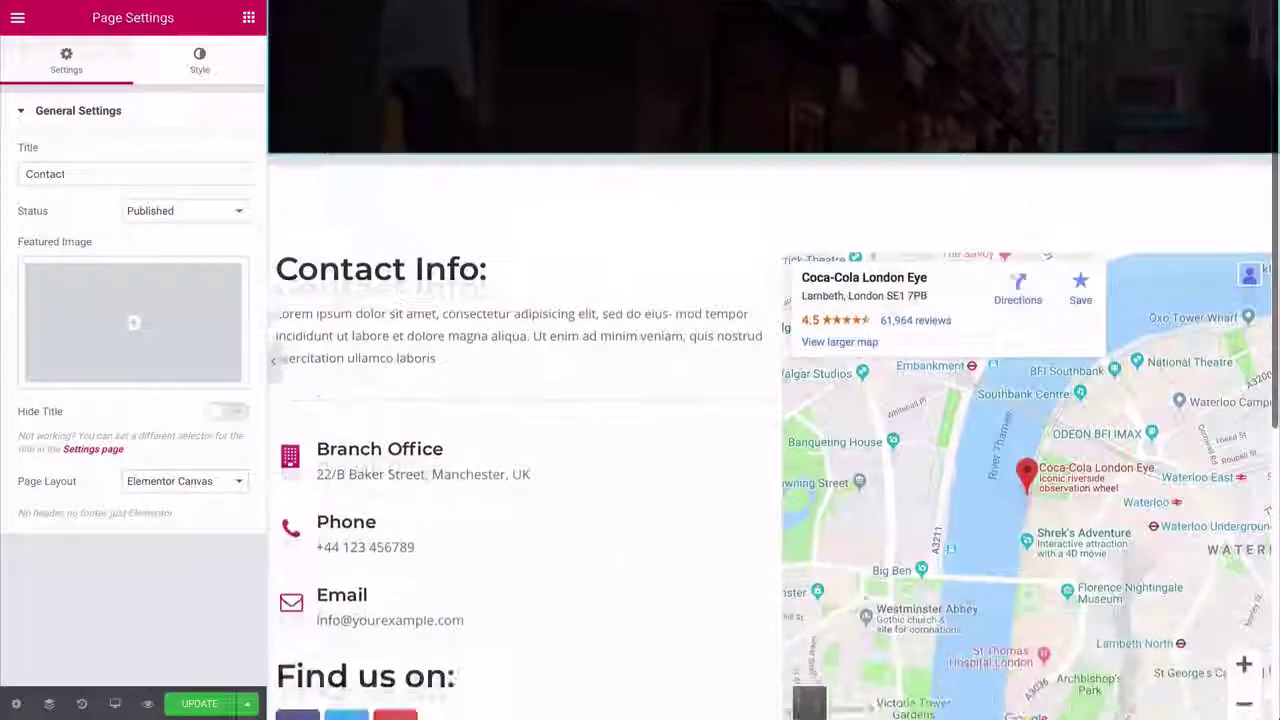
scroll(520, 160, "down", 1)
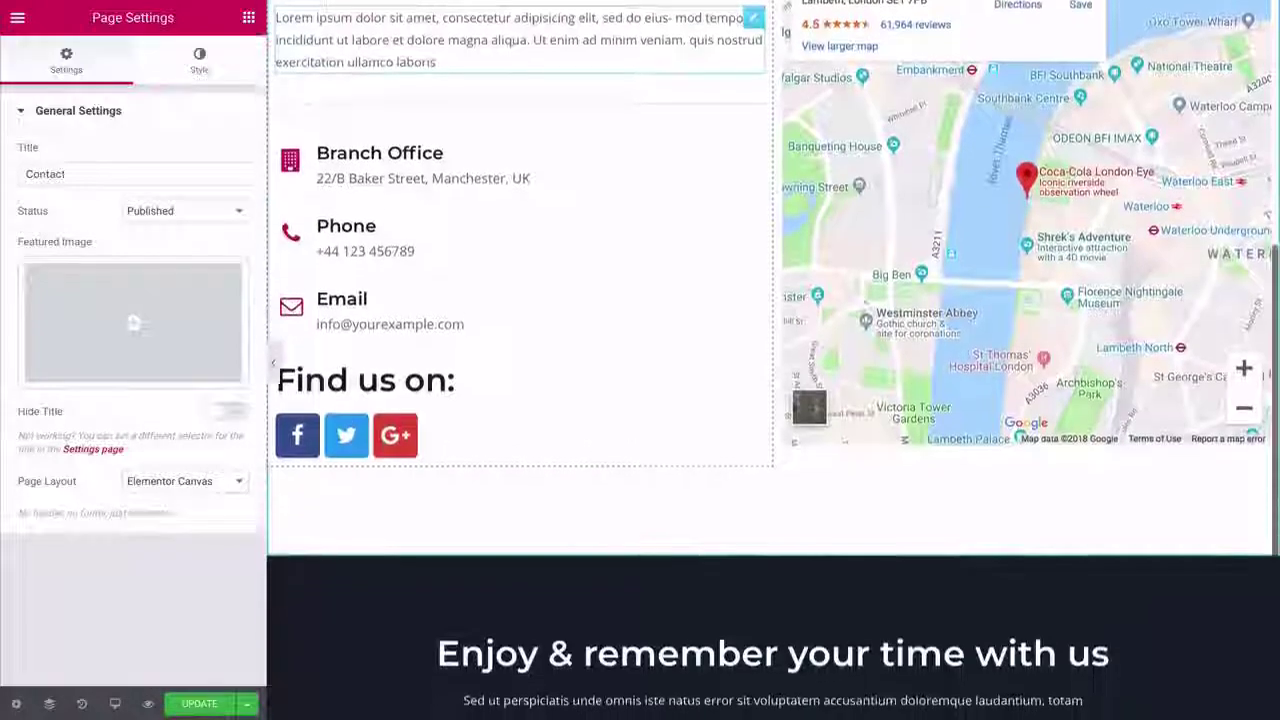
scroll(520, 160, "up", 1)
scroll(773, 360, "up", 5)
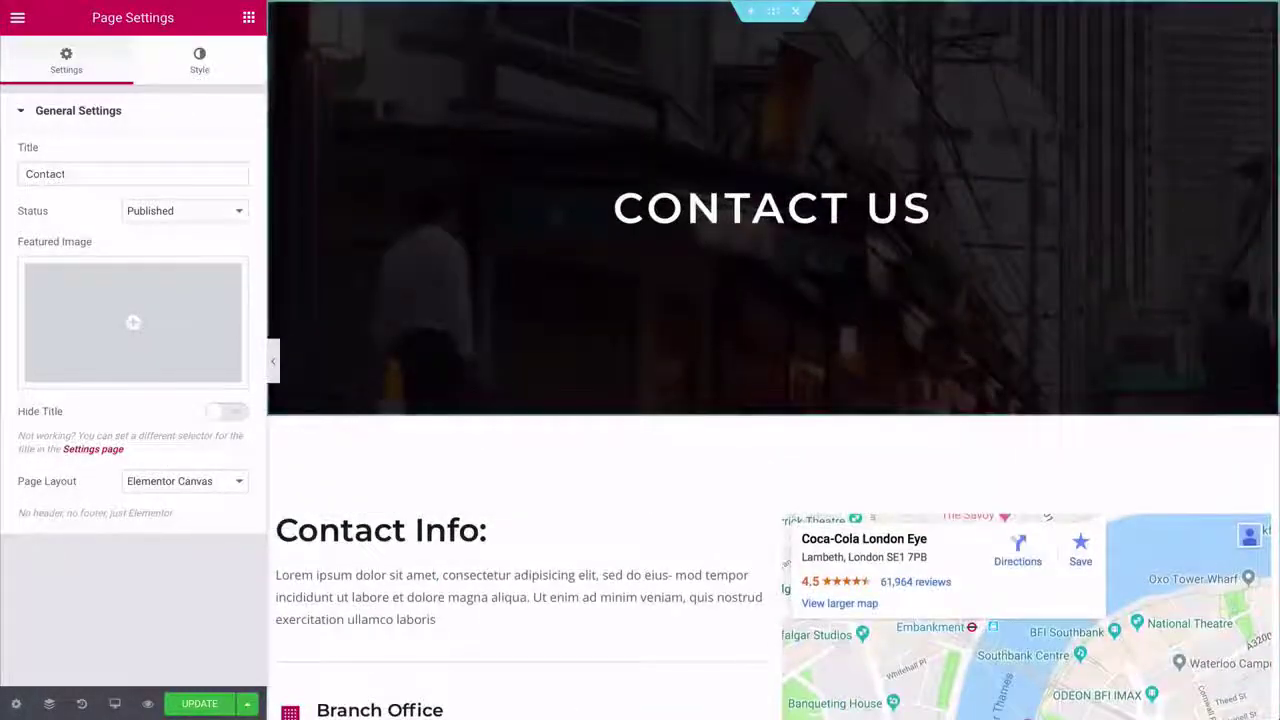
- Set pb-9.jpg as the CONTACT US banner background and set its bottom padding to 0
left_click(775, 14)
left_click(133, 58)
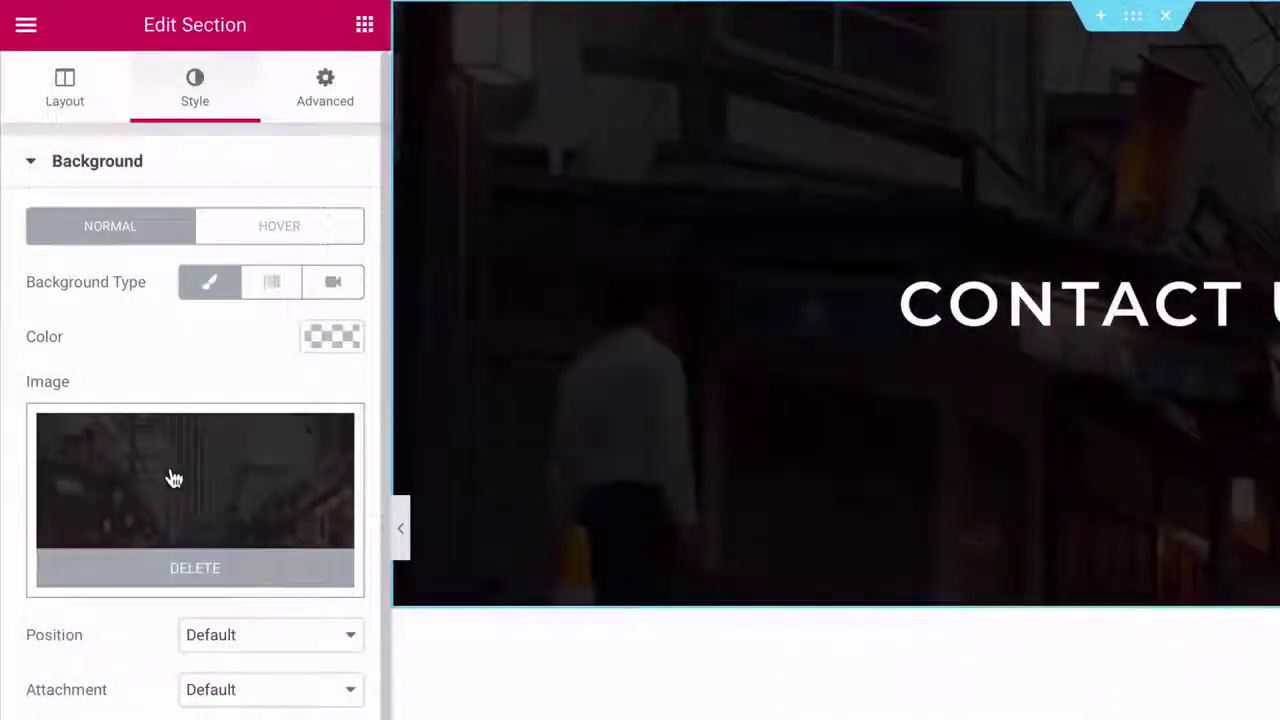
left_click(172, 479)
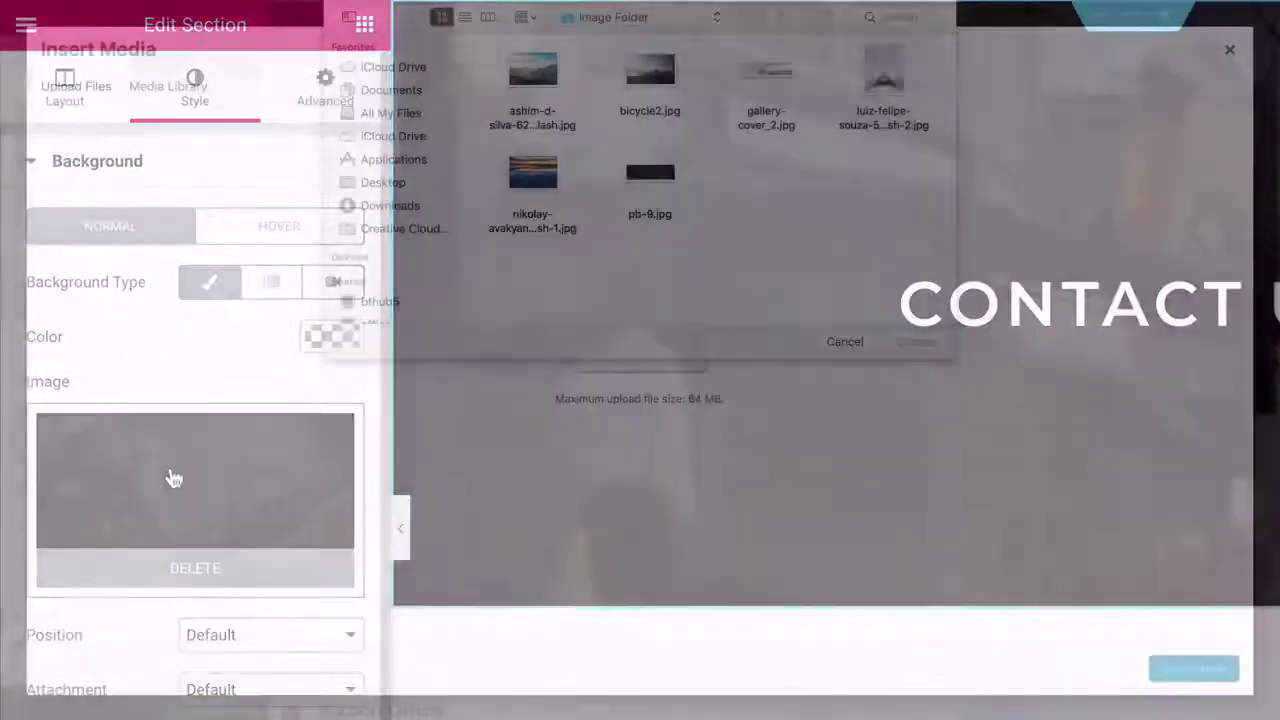
left_click(655, 177)
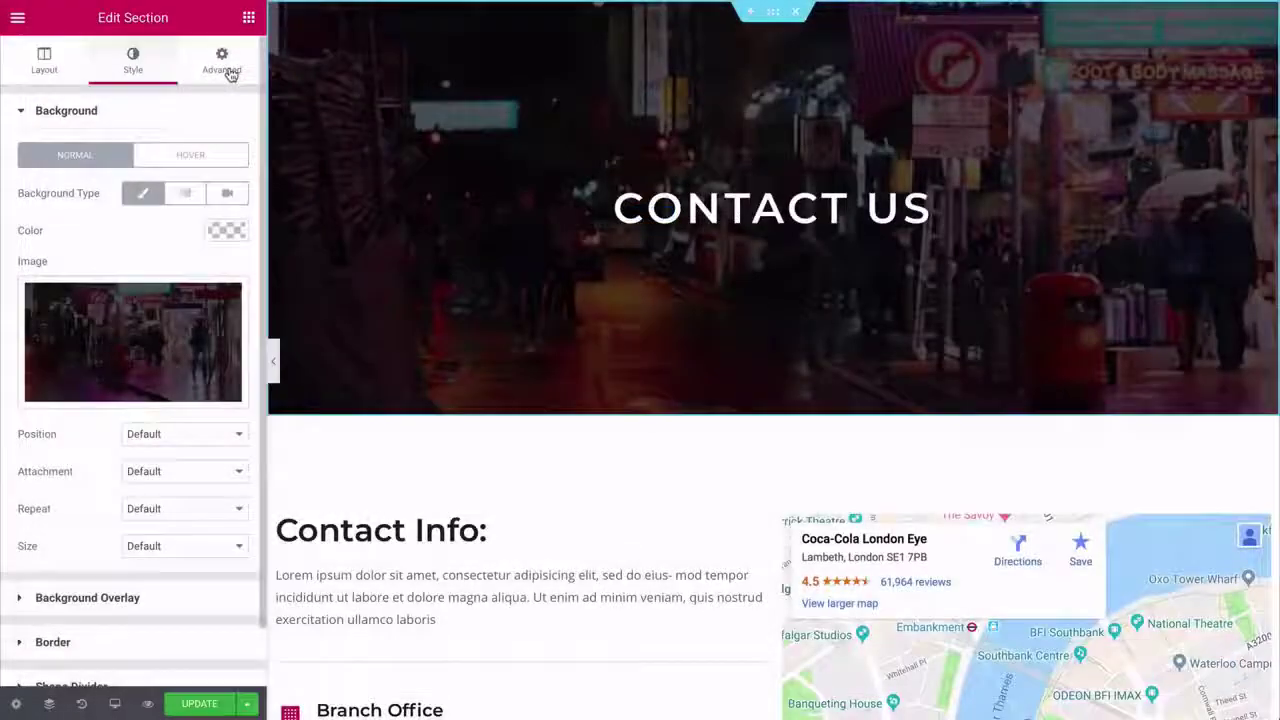
left_click(222, 66)
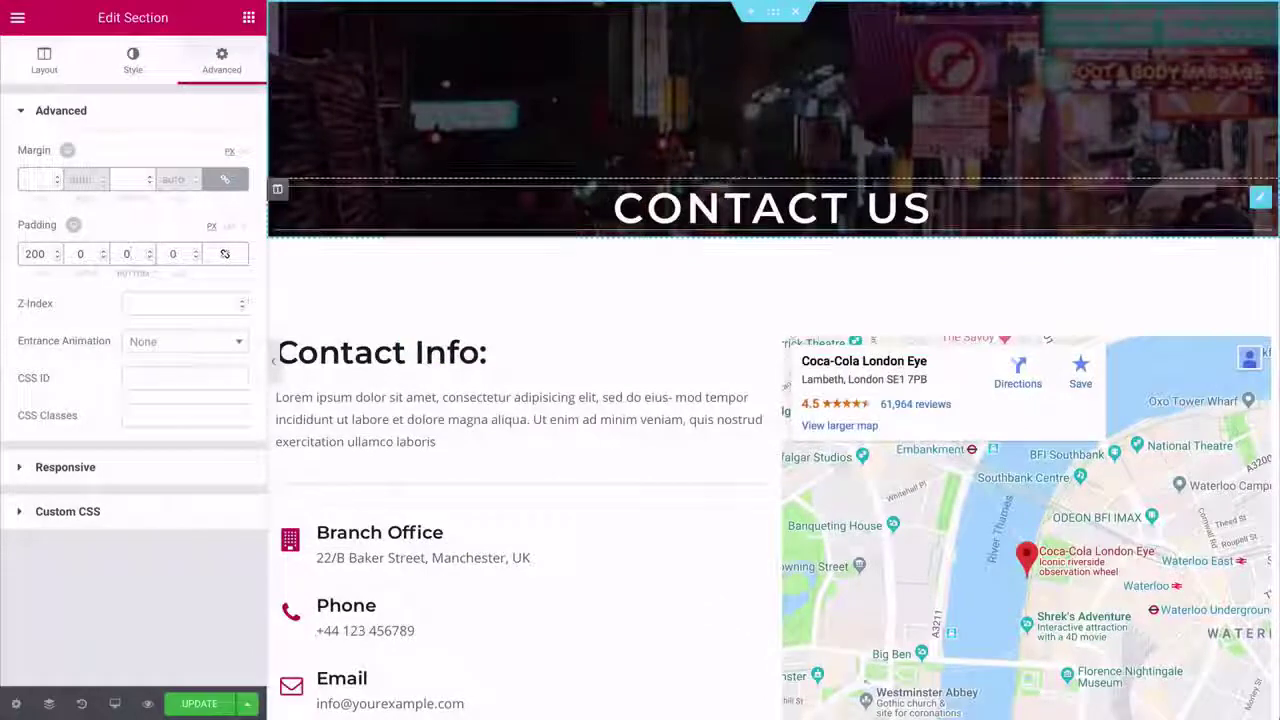
- Give the CONTACT US heading an unlinked -120 px top margin and check its Lato font
left_click(728, 192)
left_click(222, 62)
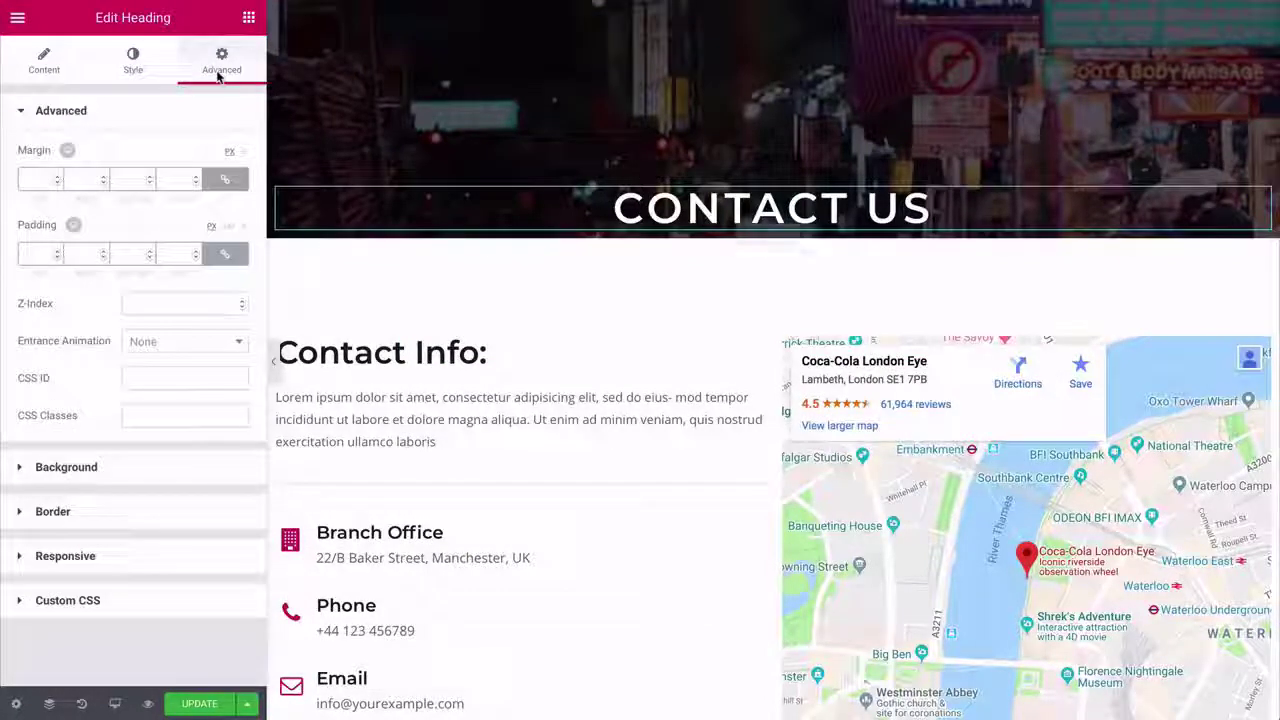
left_click(222, 181)
left_click(40, 179)
type("-120")
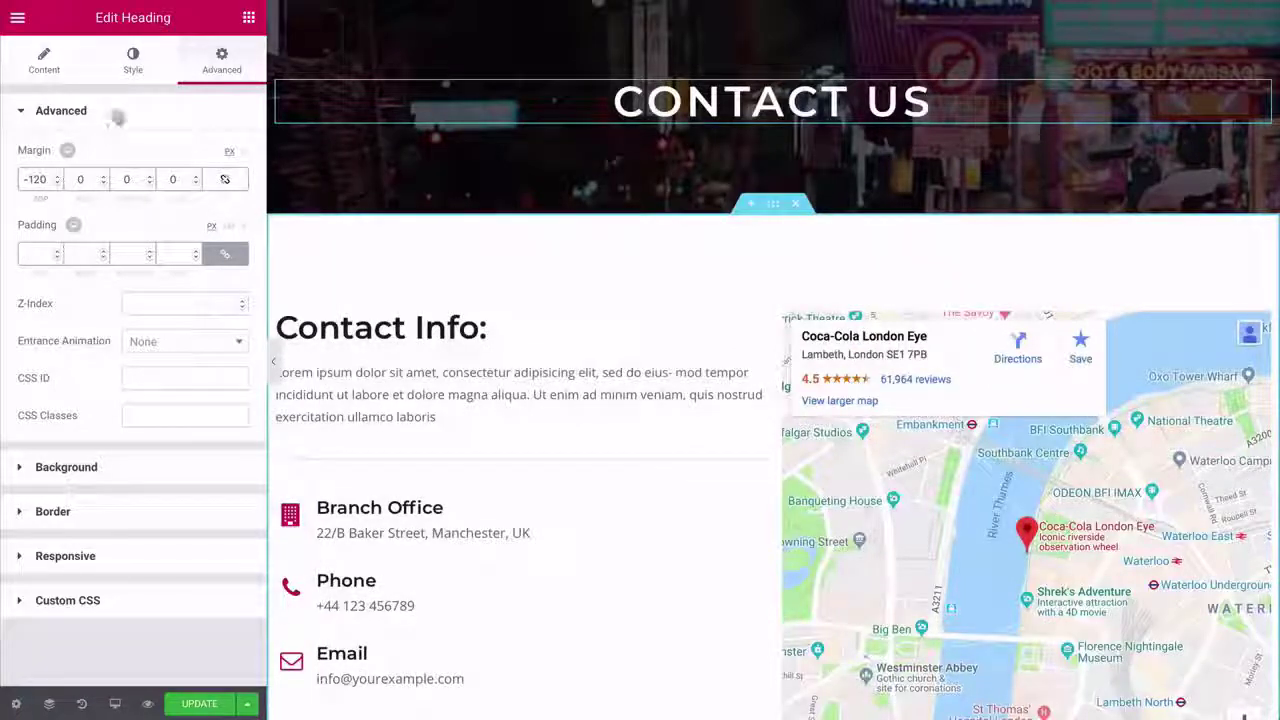
left_click(130, 71)
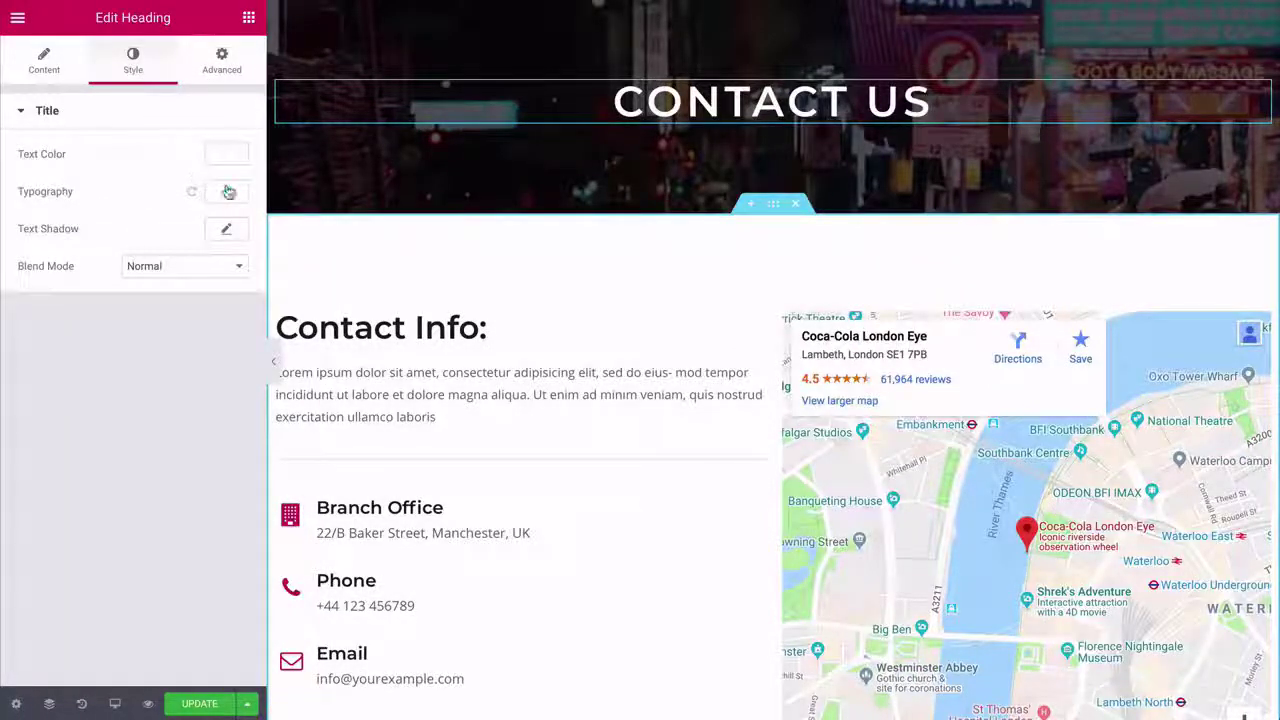
left_click(228, 191)
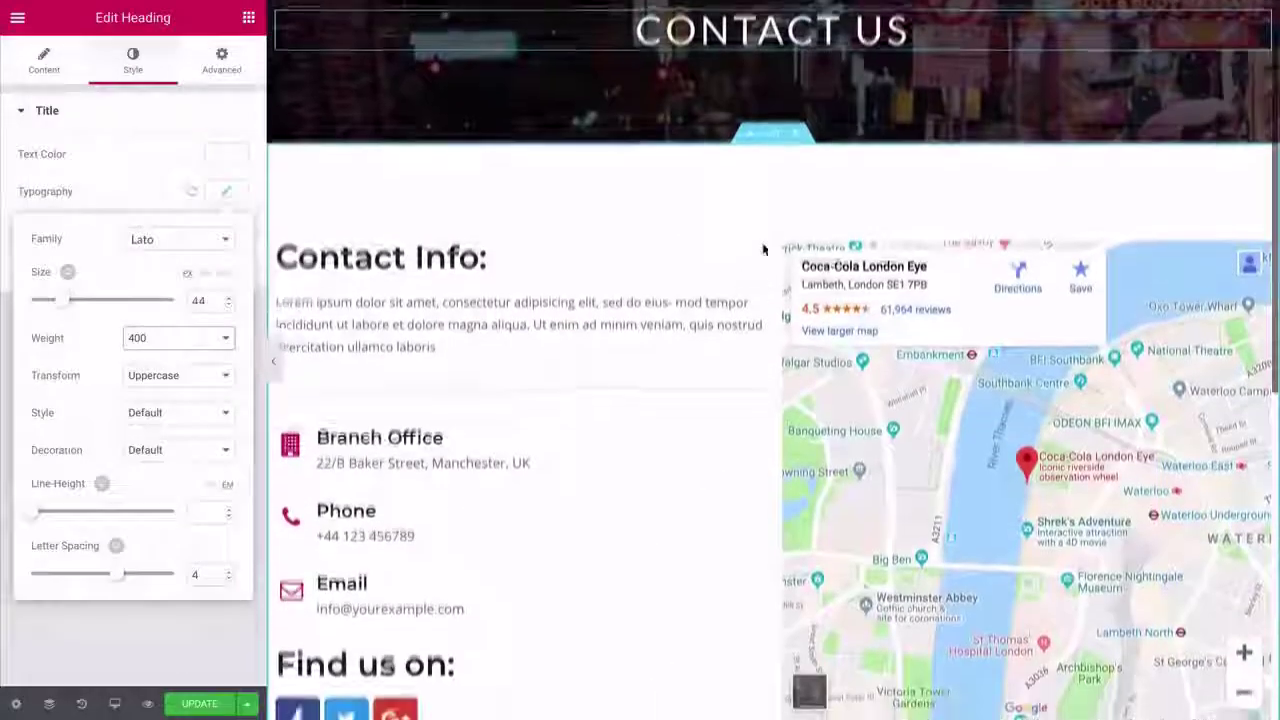
scroll(763, 249, "down", 2)
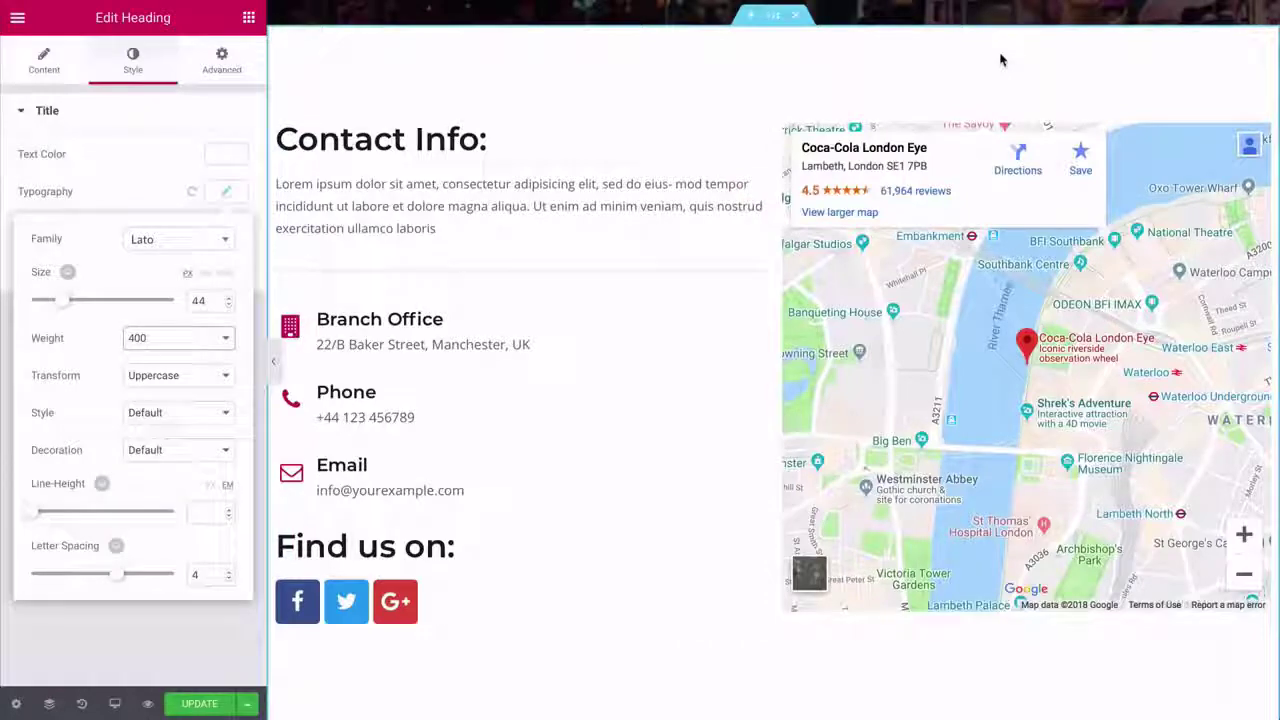
left_click(1142, 143)
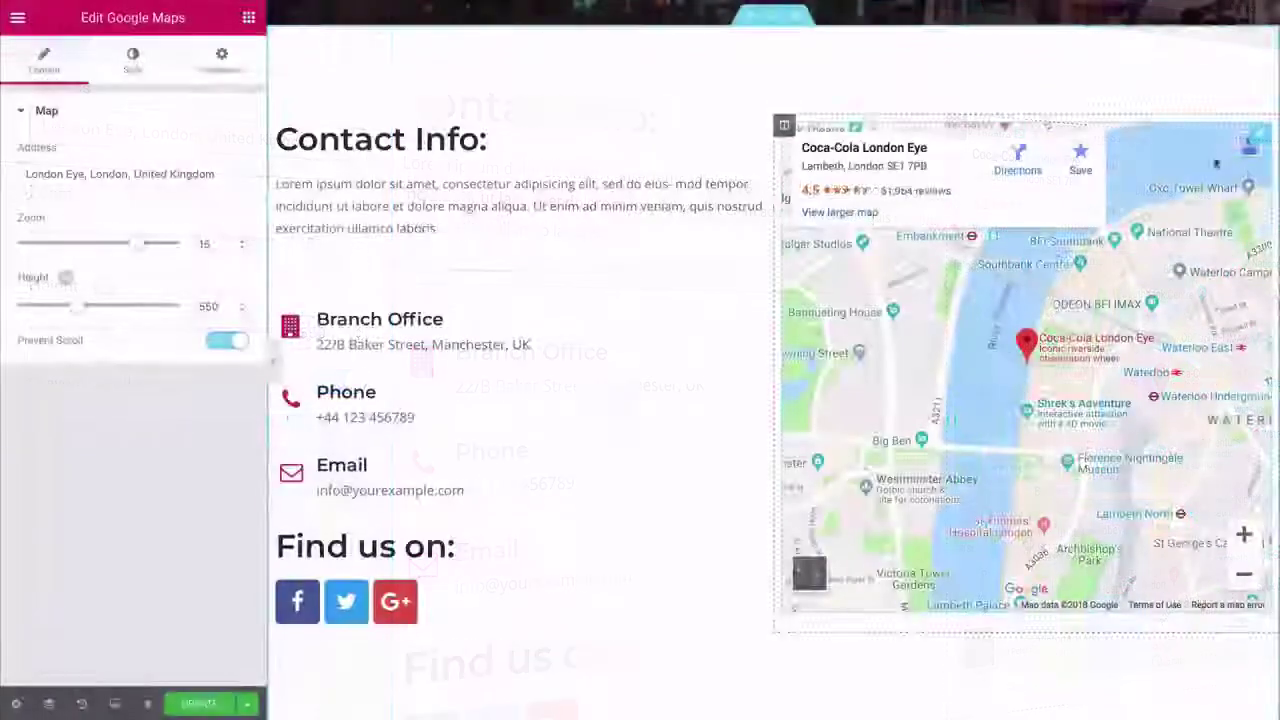
- Delete the map, divider, Branch Office block, Find us on: heading and lorem ipsum paragraph
right_click(1260, 138)
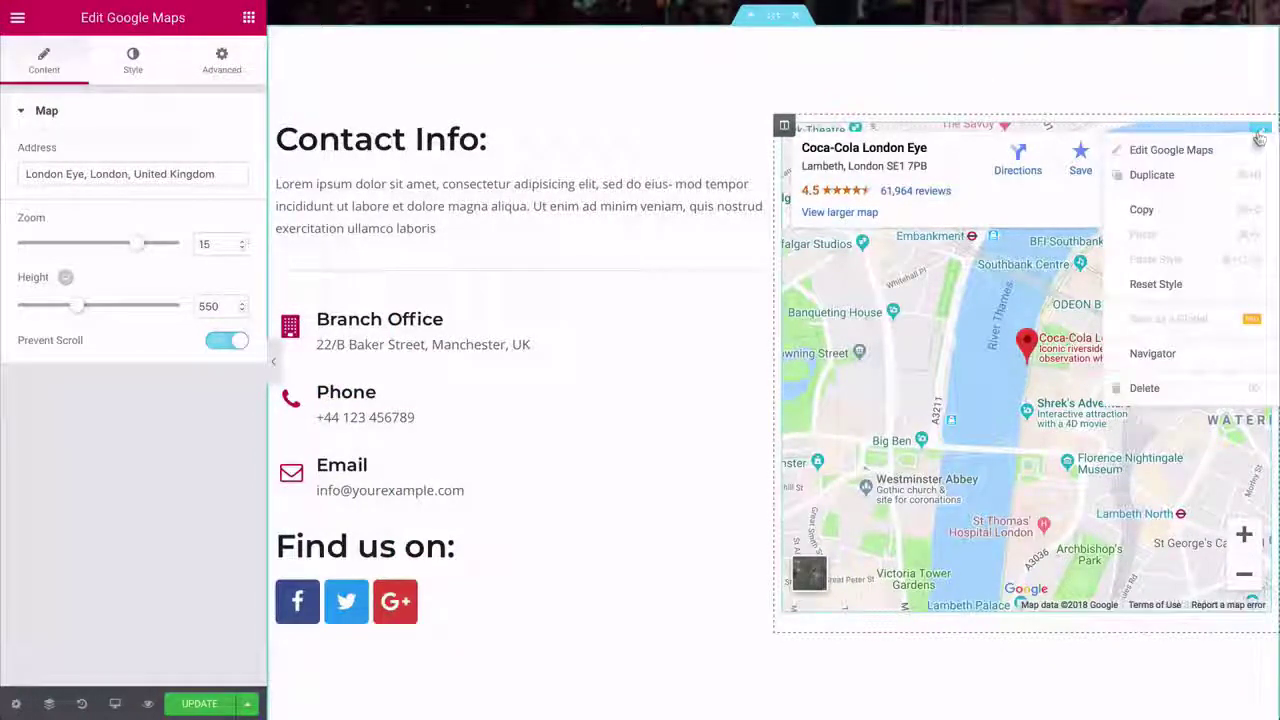
left_click(1155, 396)
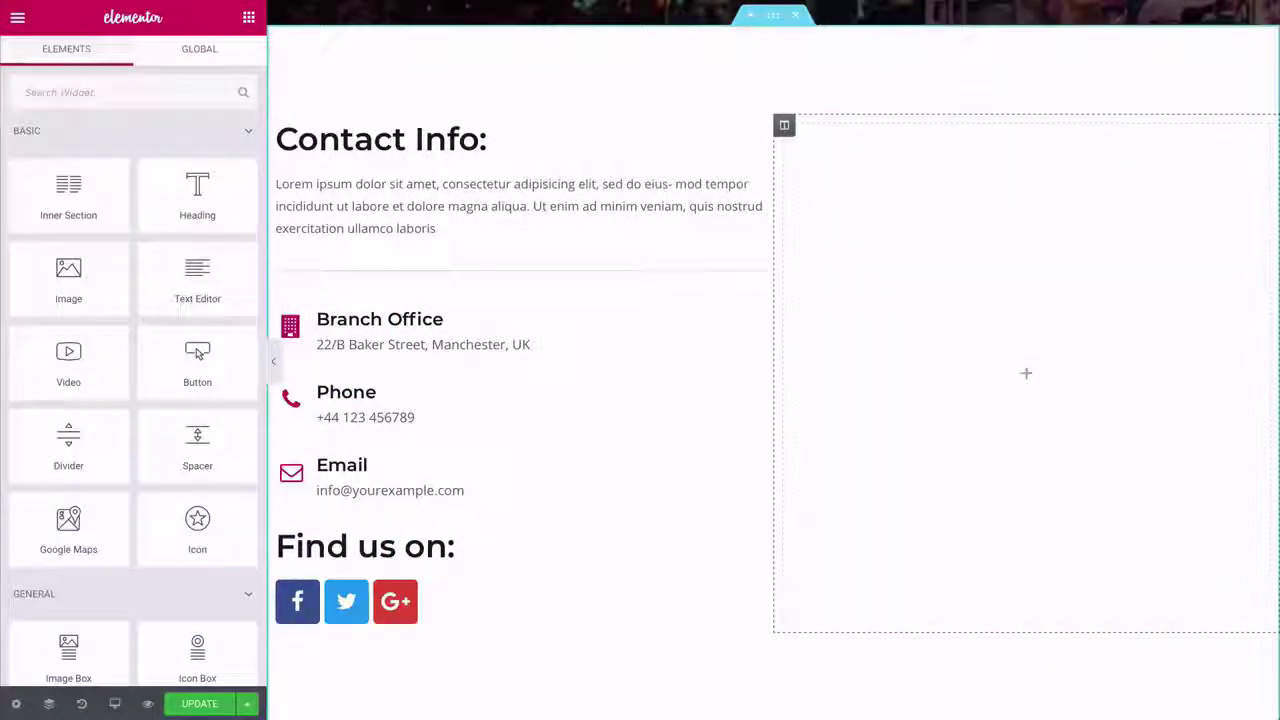
right_click(754, 270)
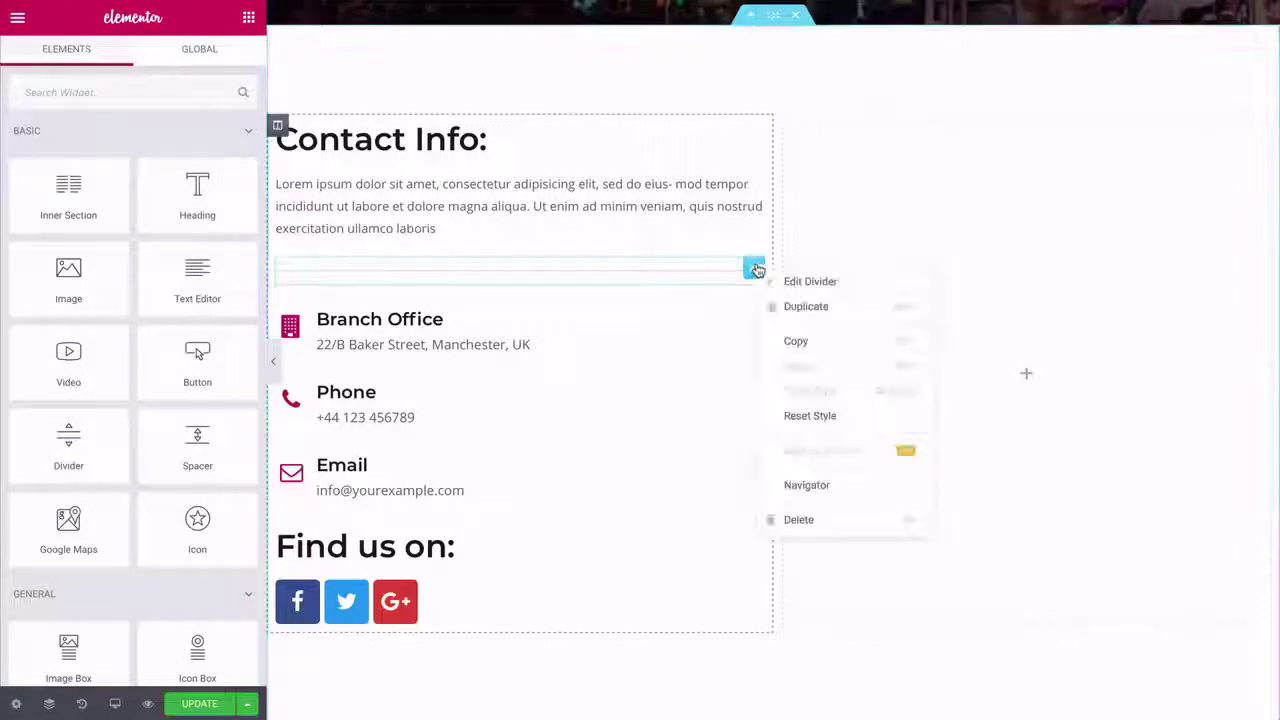
left_click(800, 517)
right_click(754, 267)
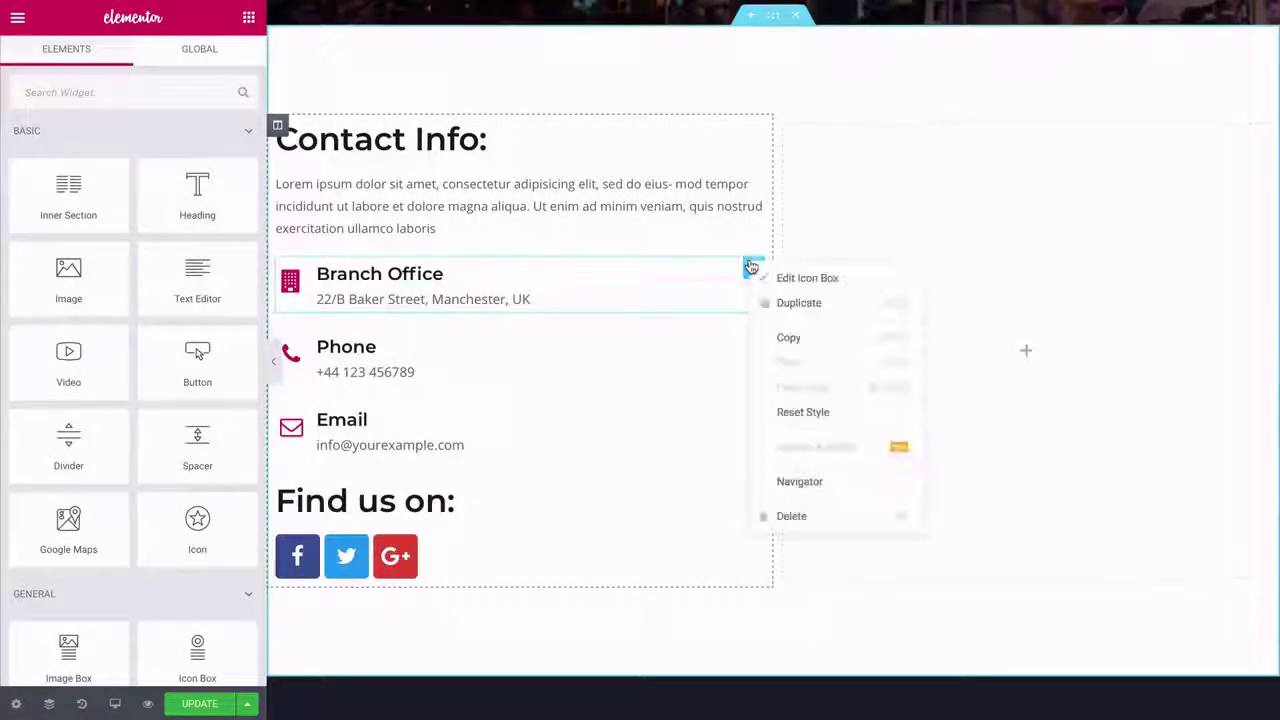
left_click(789, 517)
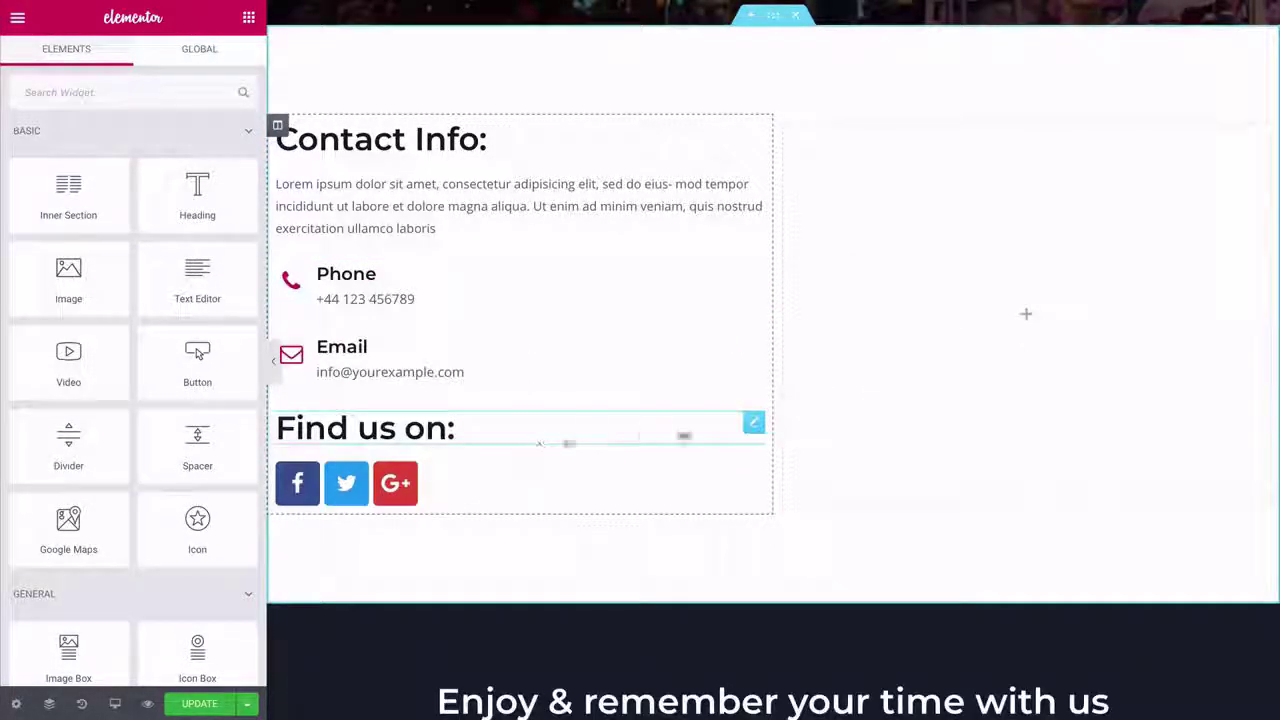
right_click(754, 422)
left_click(789, 672)
right_click(754, 186)
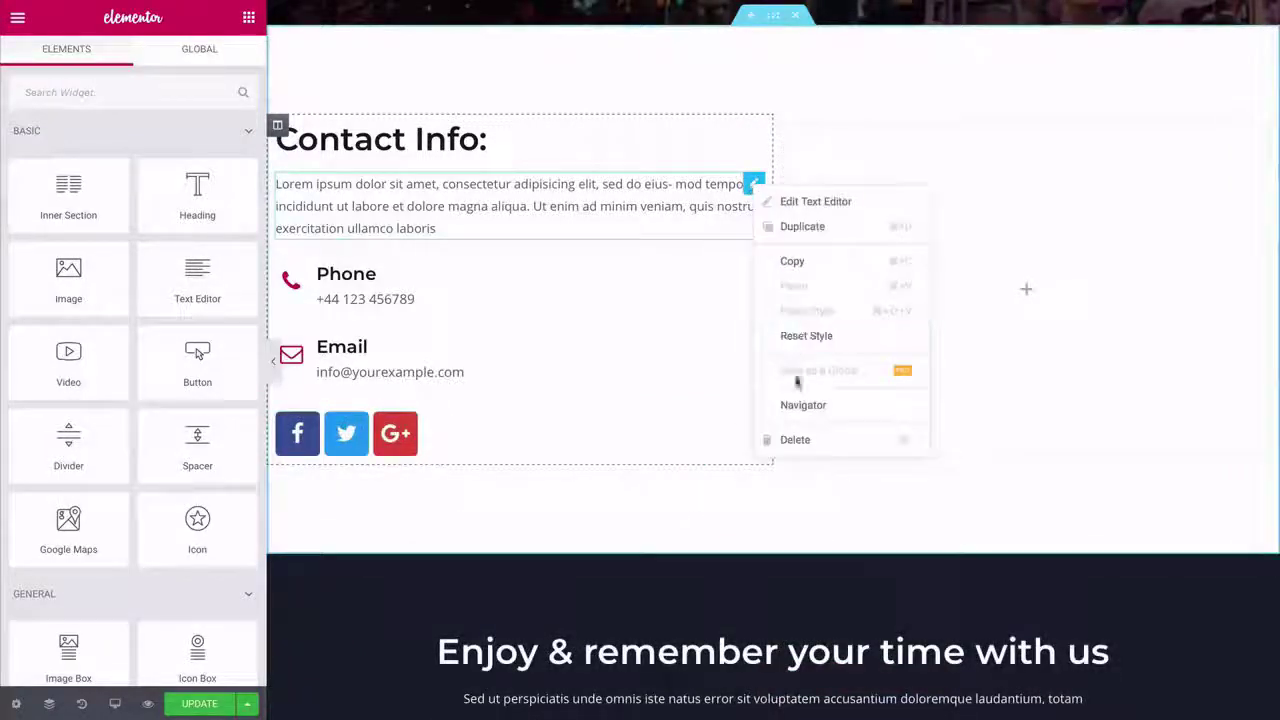
left_click(789, 435)
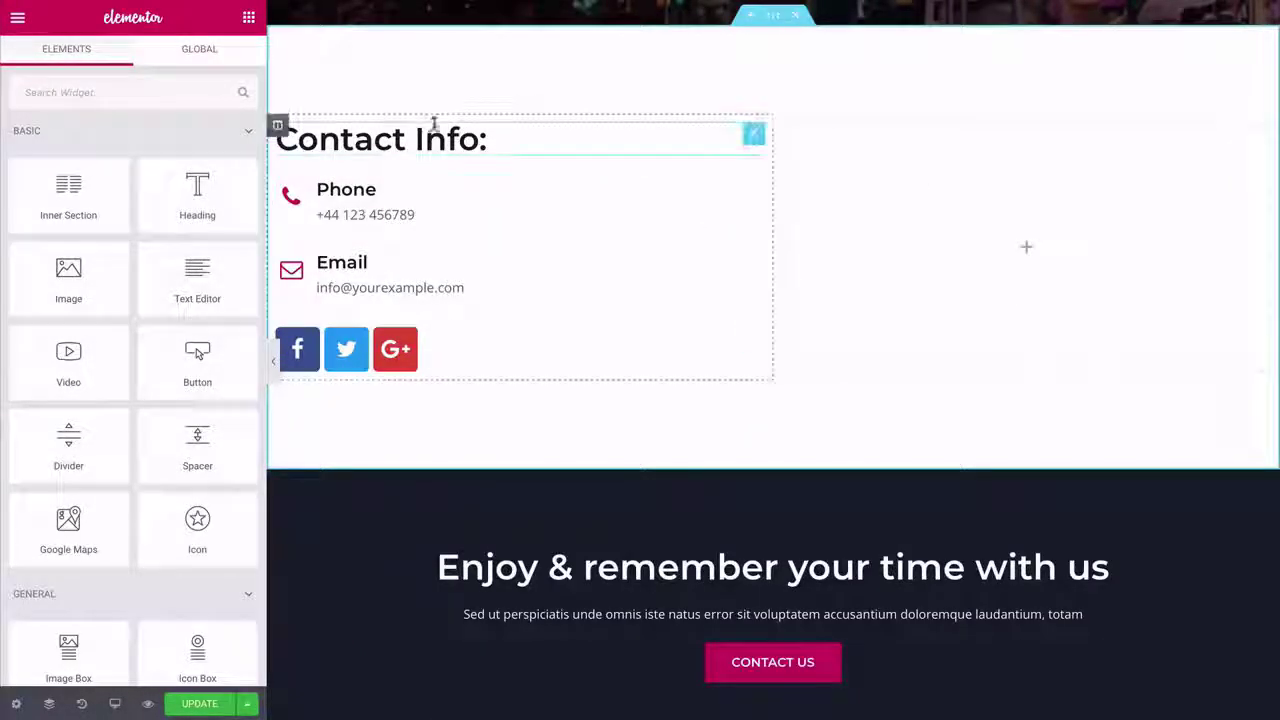
left_click(431, 125)
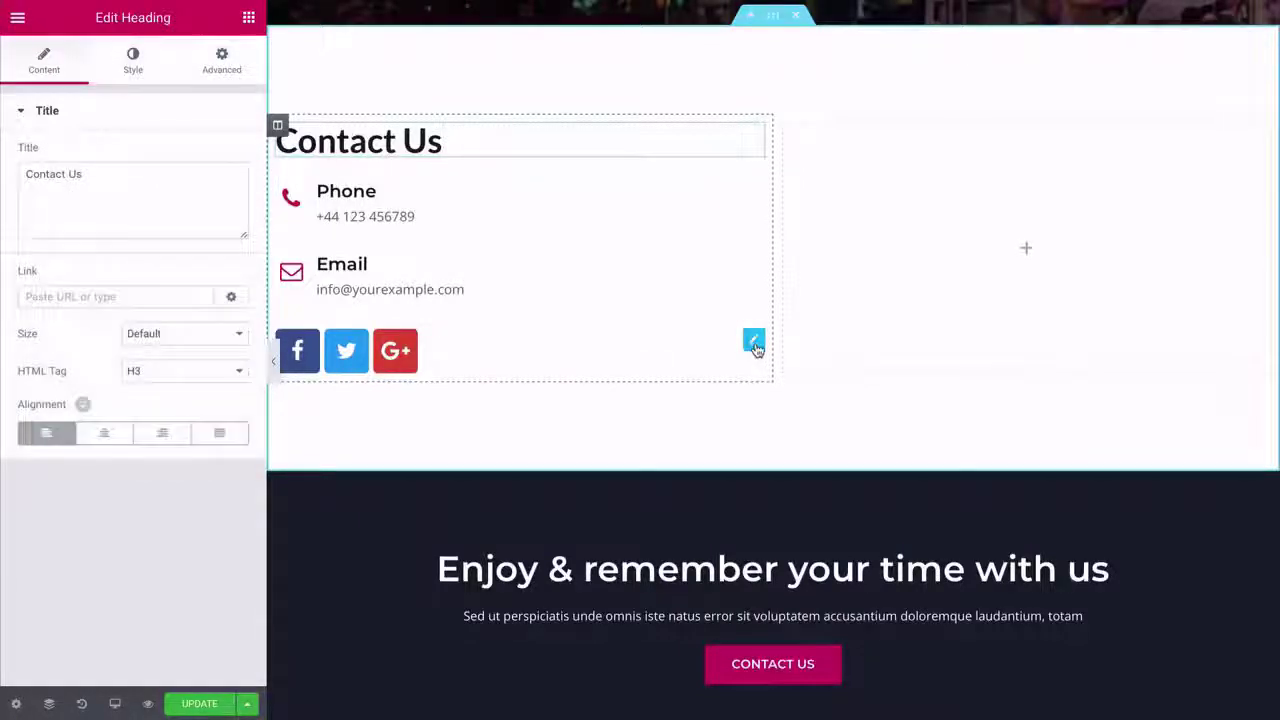
- Move the social icons above Phone, enlarge them and add 20 px top padding
left_click_drag(754, 342, 700, 171)
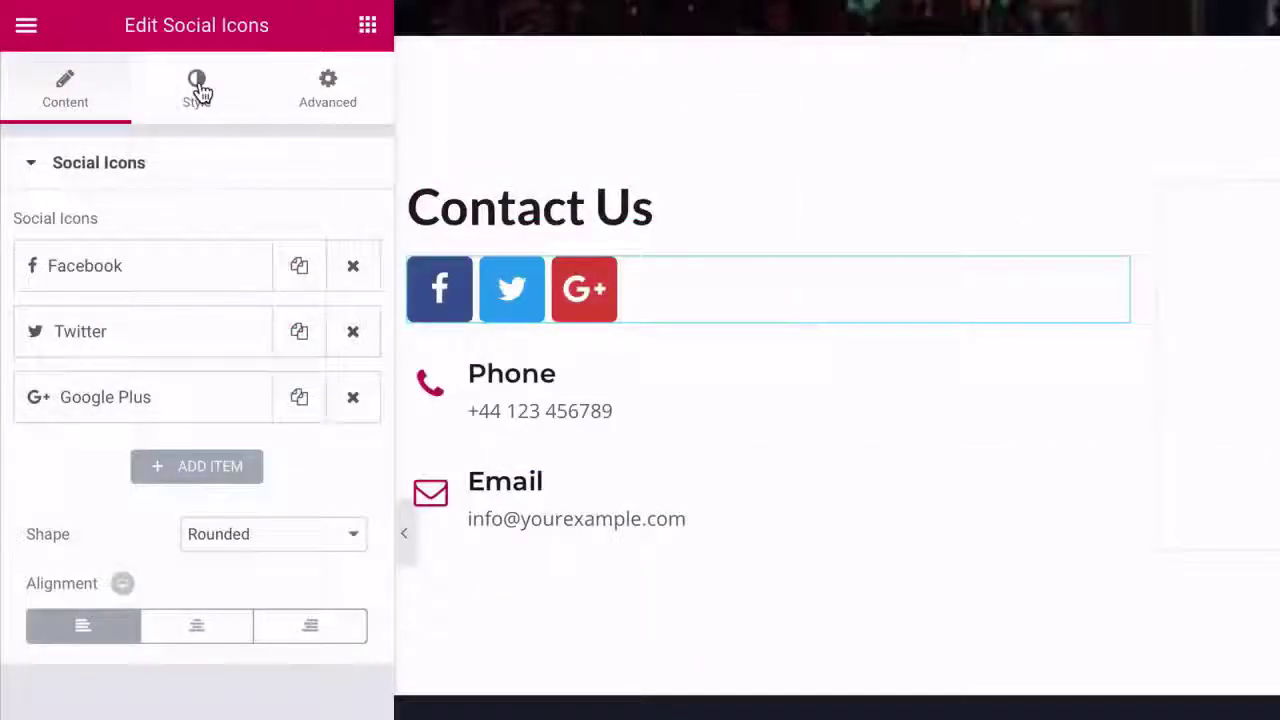
left_click(133, 58)
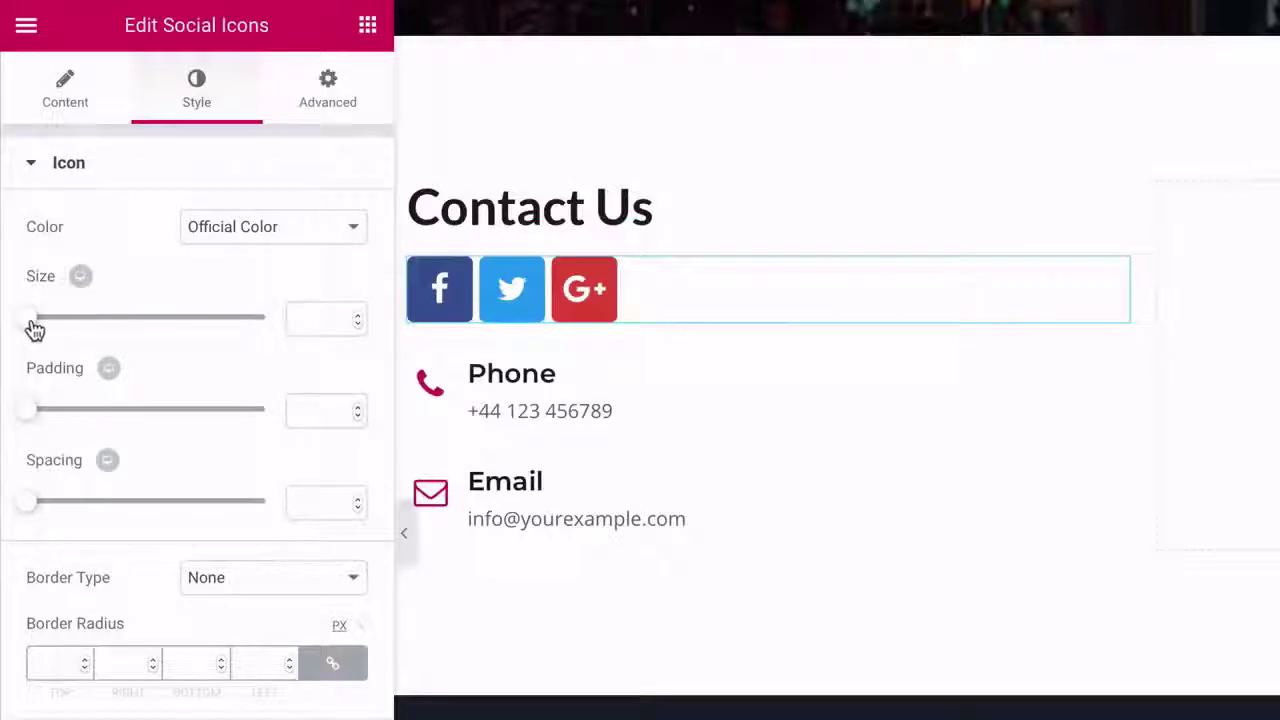
left_click_drag(35, 330, 45, 330)
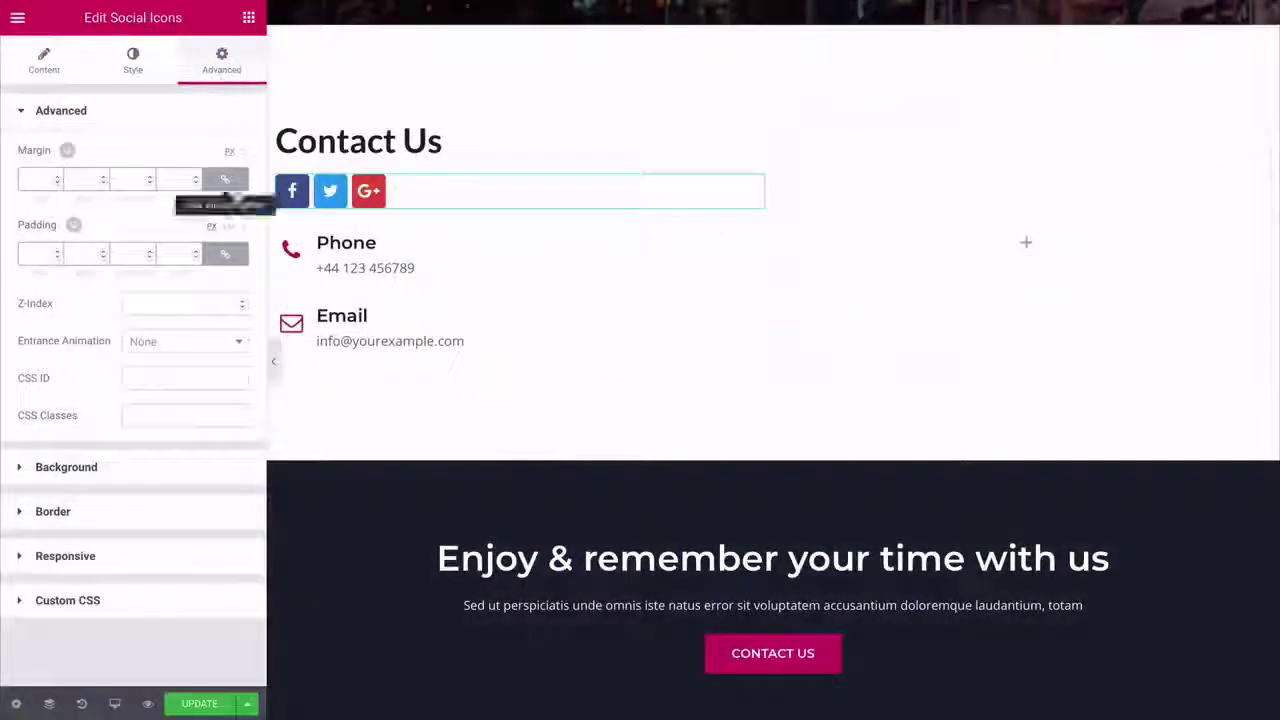
left_click(227, 257)
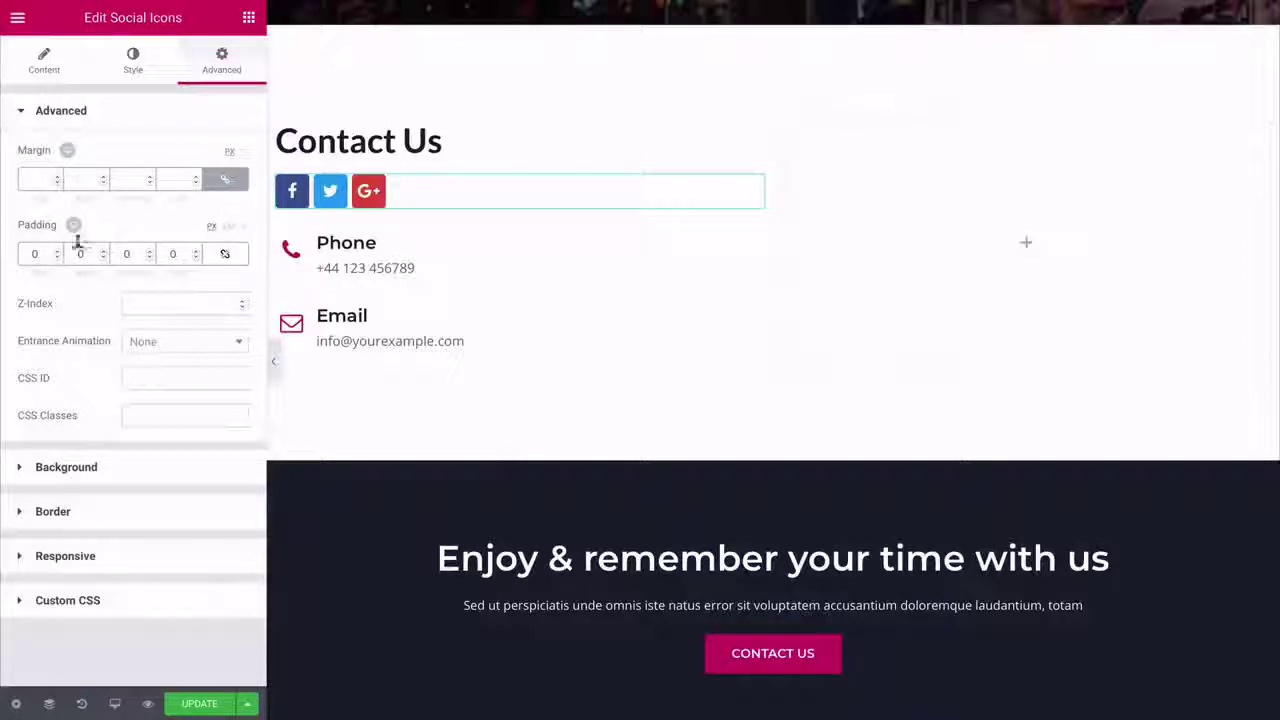
left_click_drag(56, 251, 56, 251)
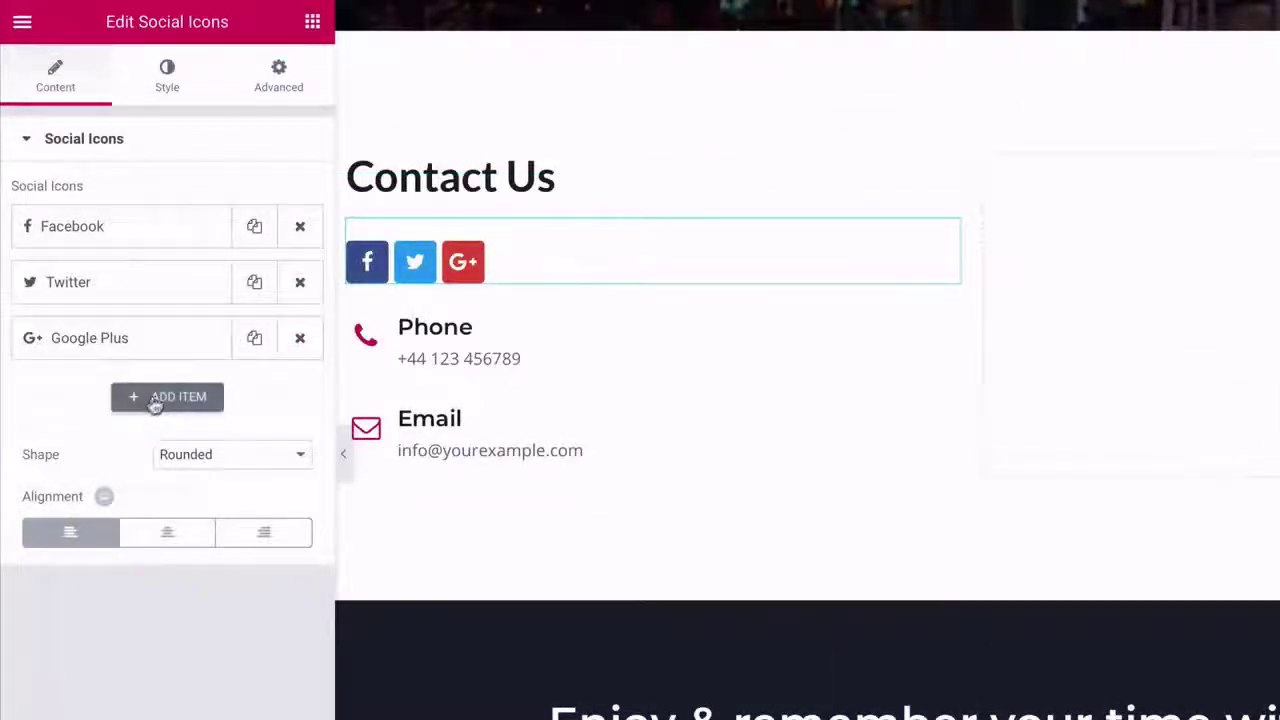
- Add an Instagram icon and replace the Google Plus icon with YouTube
left_click(157, 400)
left_click(126, 478)
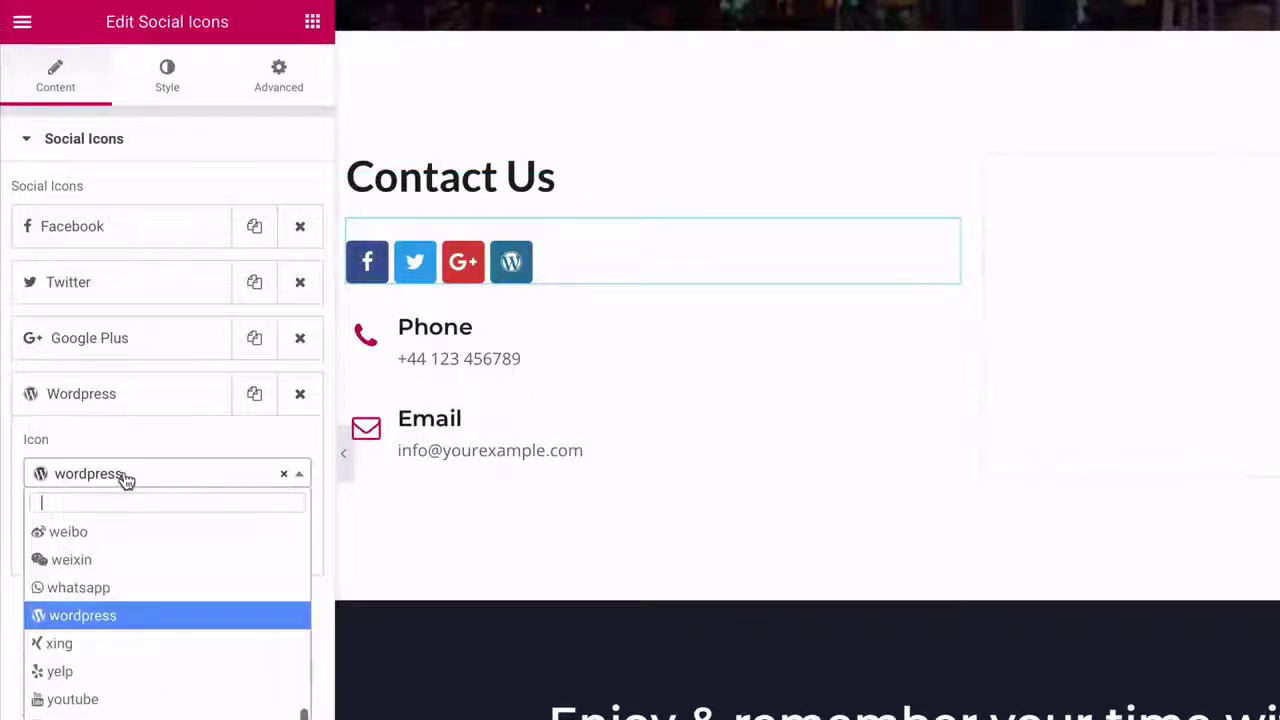
type("in")
left_click(89, 534)
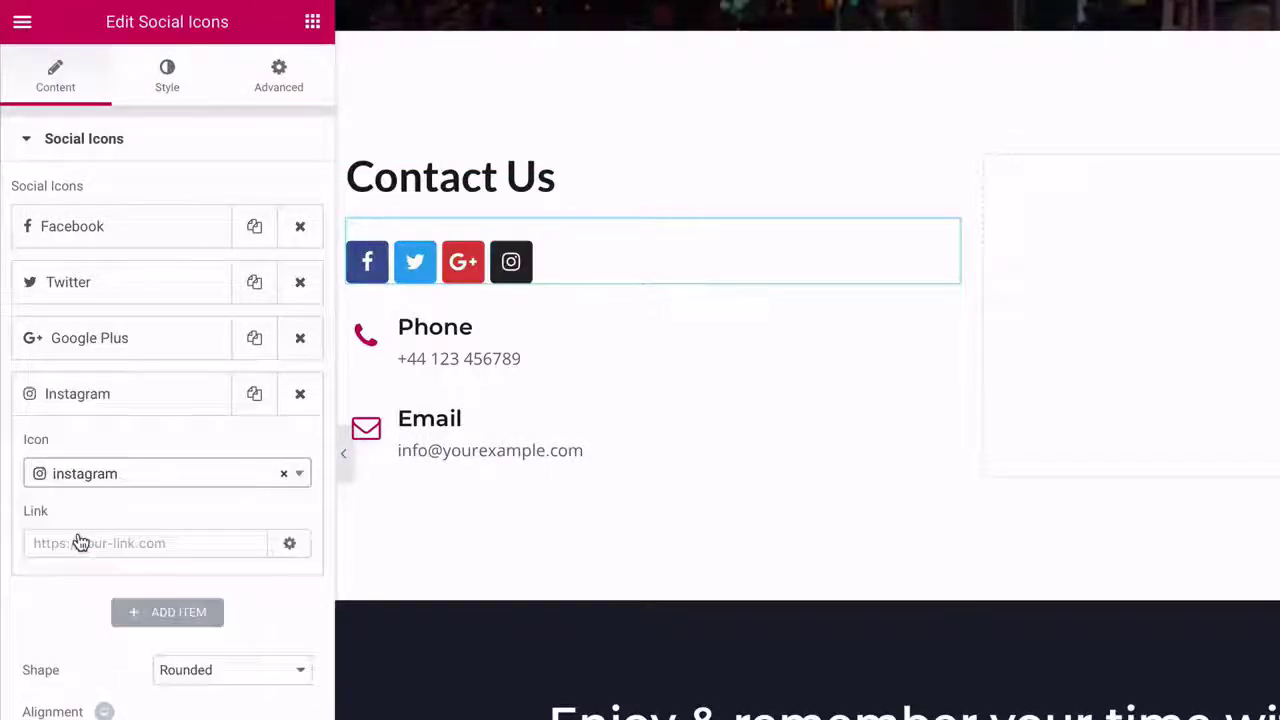
left_click(117, 345)
left_click(117, 418)
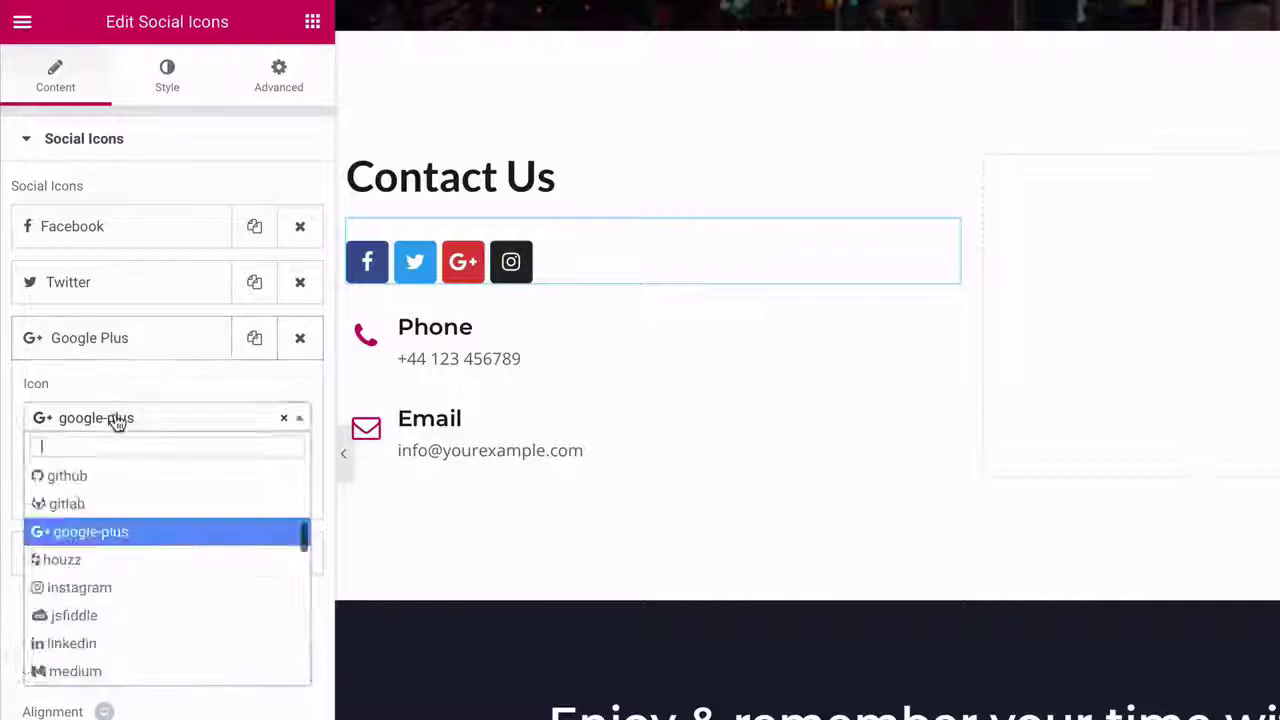
type("y")
left_click(72, 560)
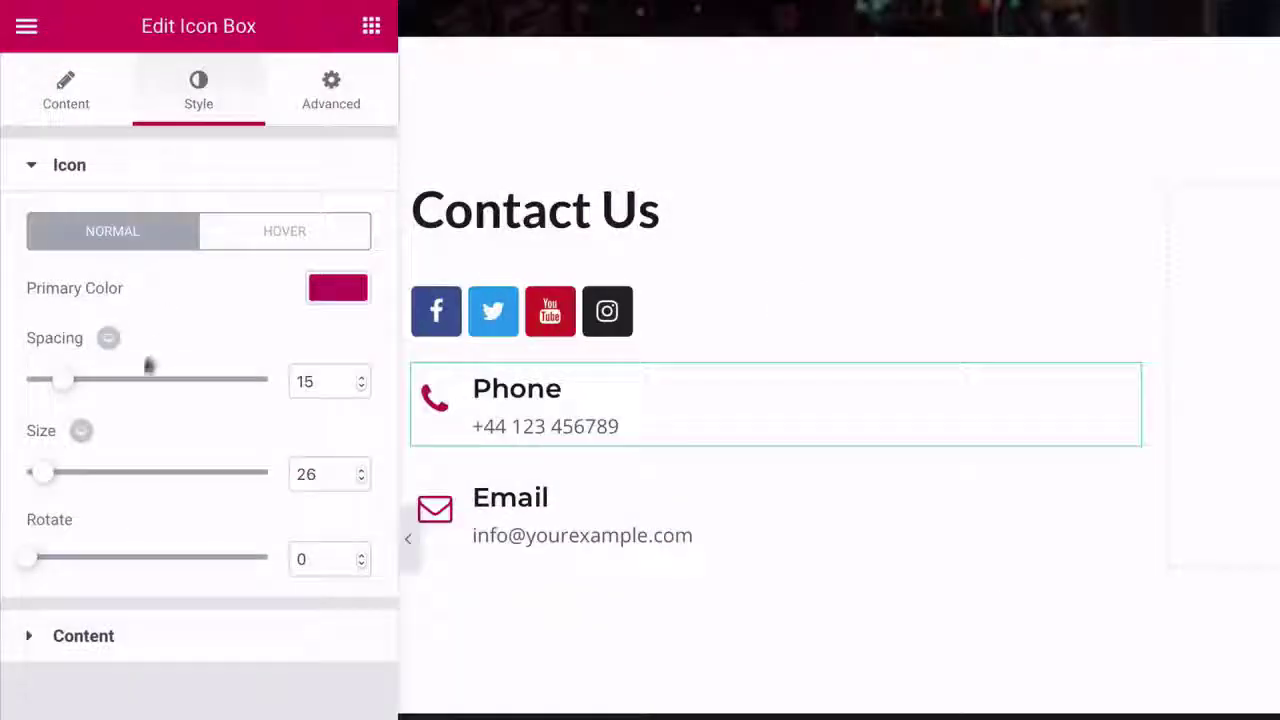
- Shrink the contact icons to size 23, color them #27ddad, and move Contact Us to the right column
left_click_drag(45, 478, 39, 480)
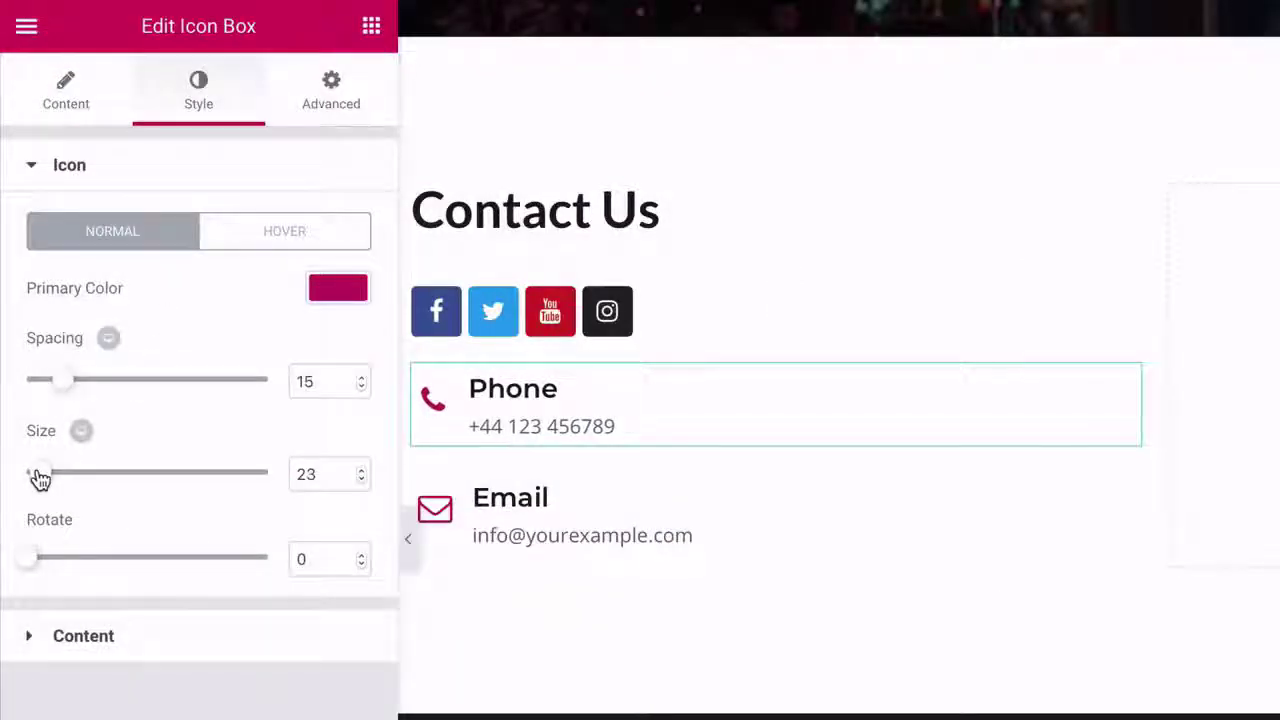
left_click(337, 288)
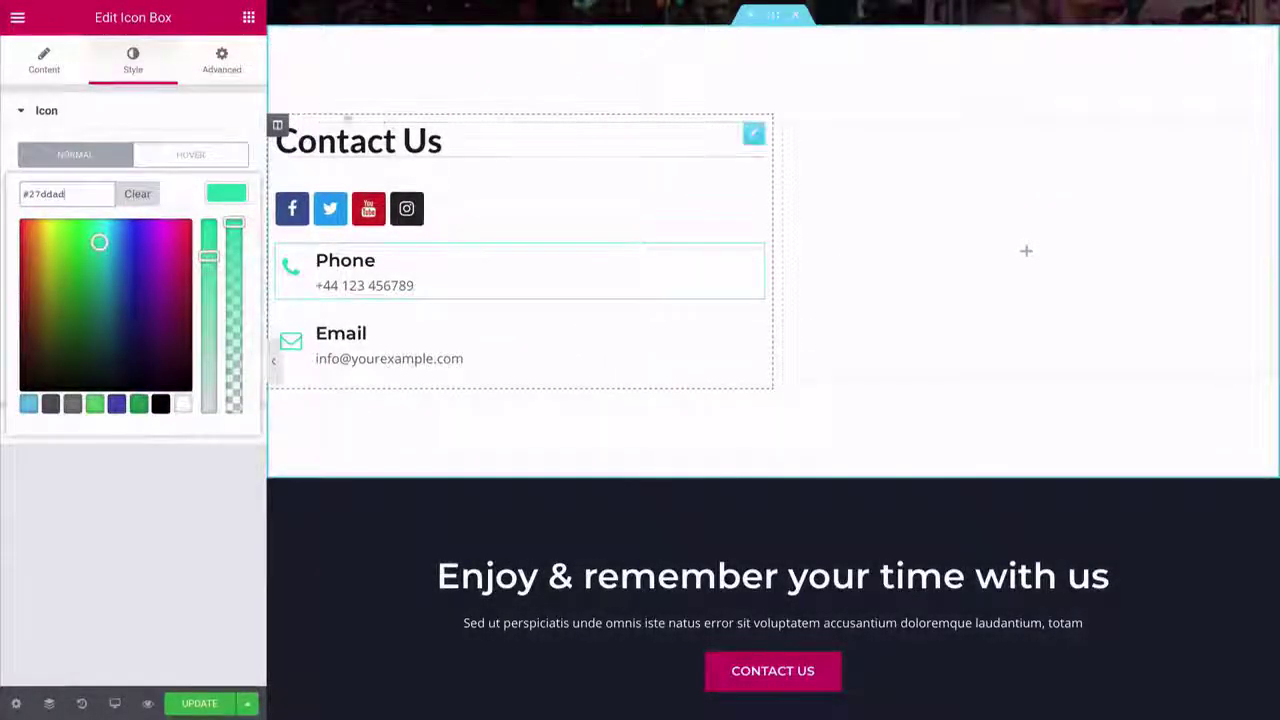
left_click_drag(279, 133, 857, 169)
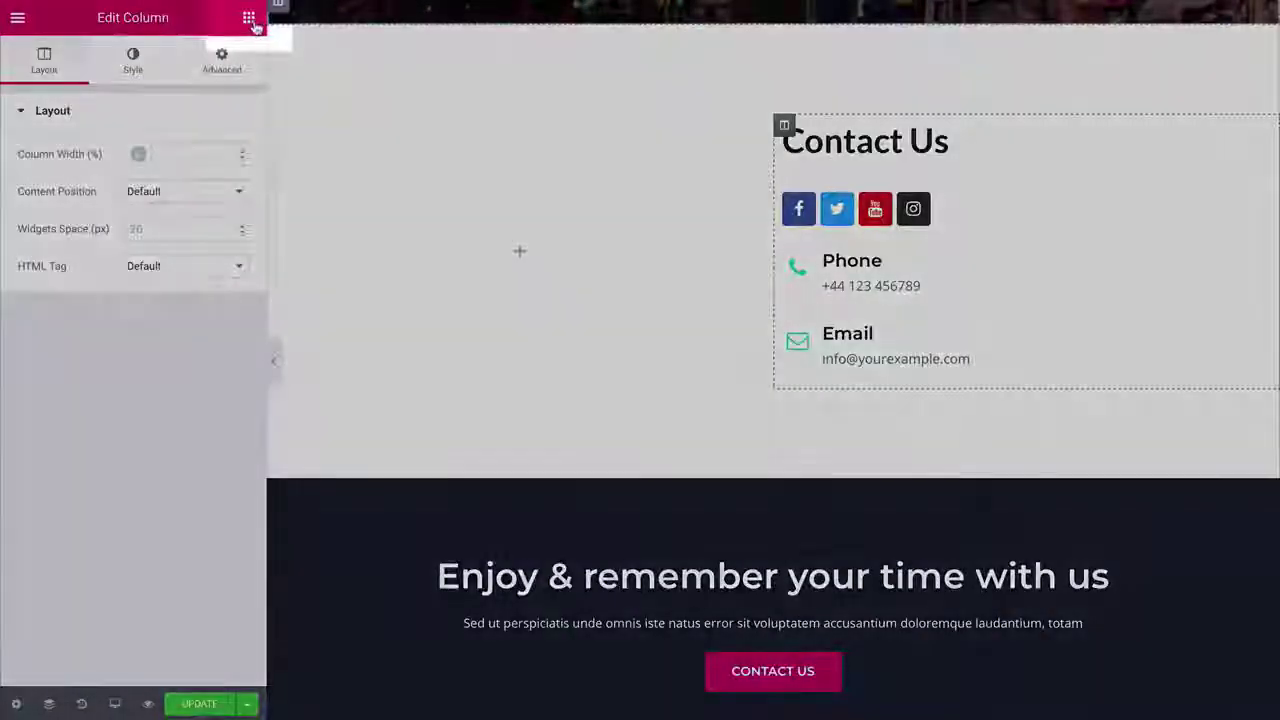
left_click(248, 18)
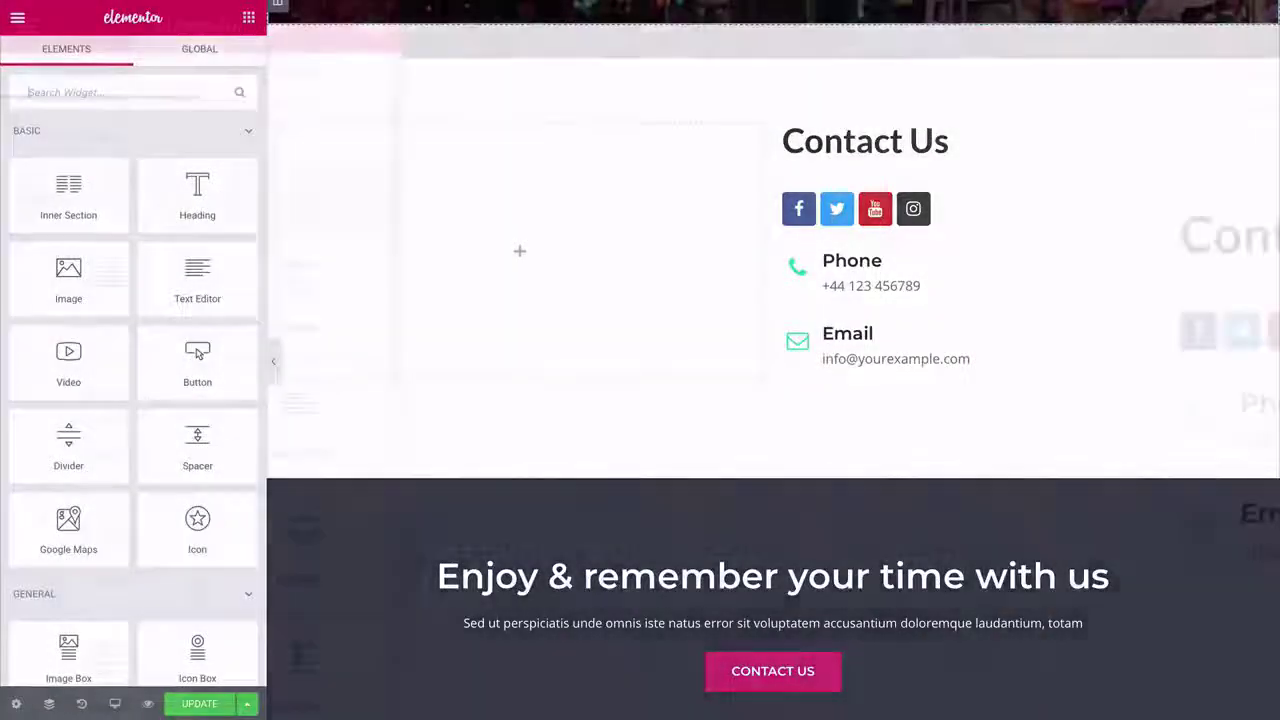
- Drop a Premium Contact Form7 widget into the empty left column and delete the dark banner section below
left_click(67, 92)
type("contact")
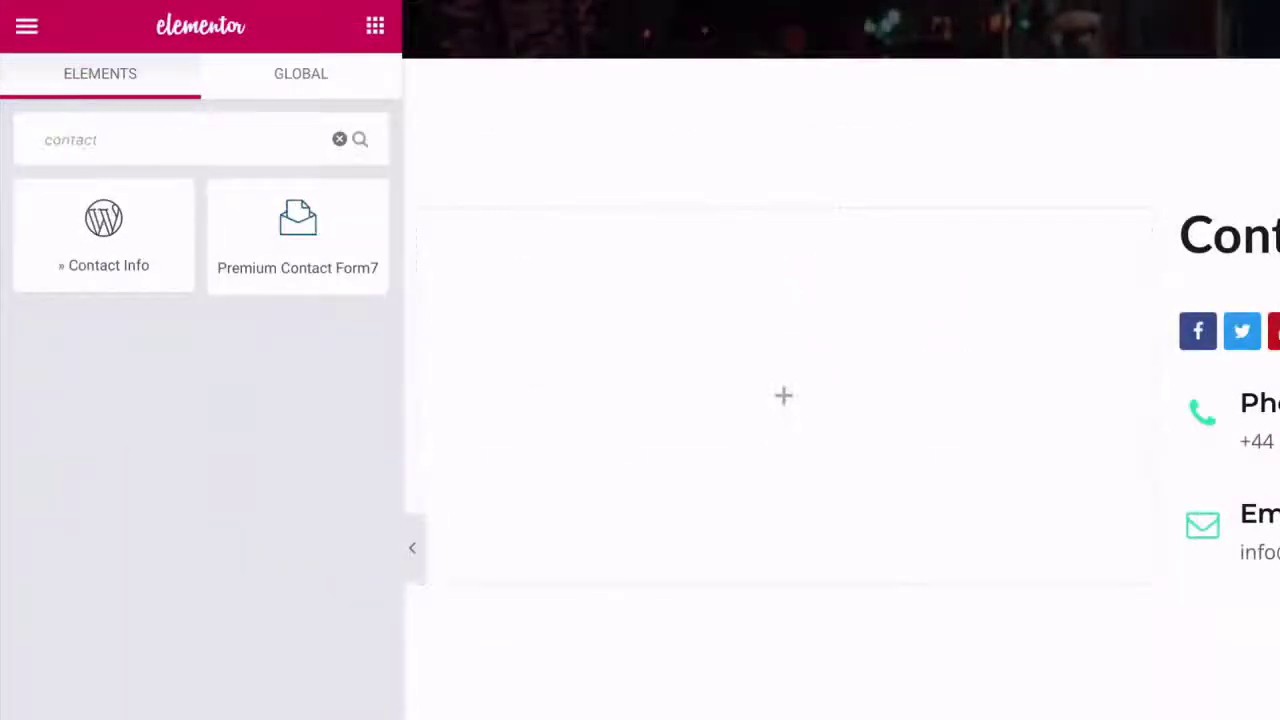
left_click_drag(297, 235, 298, 239)
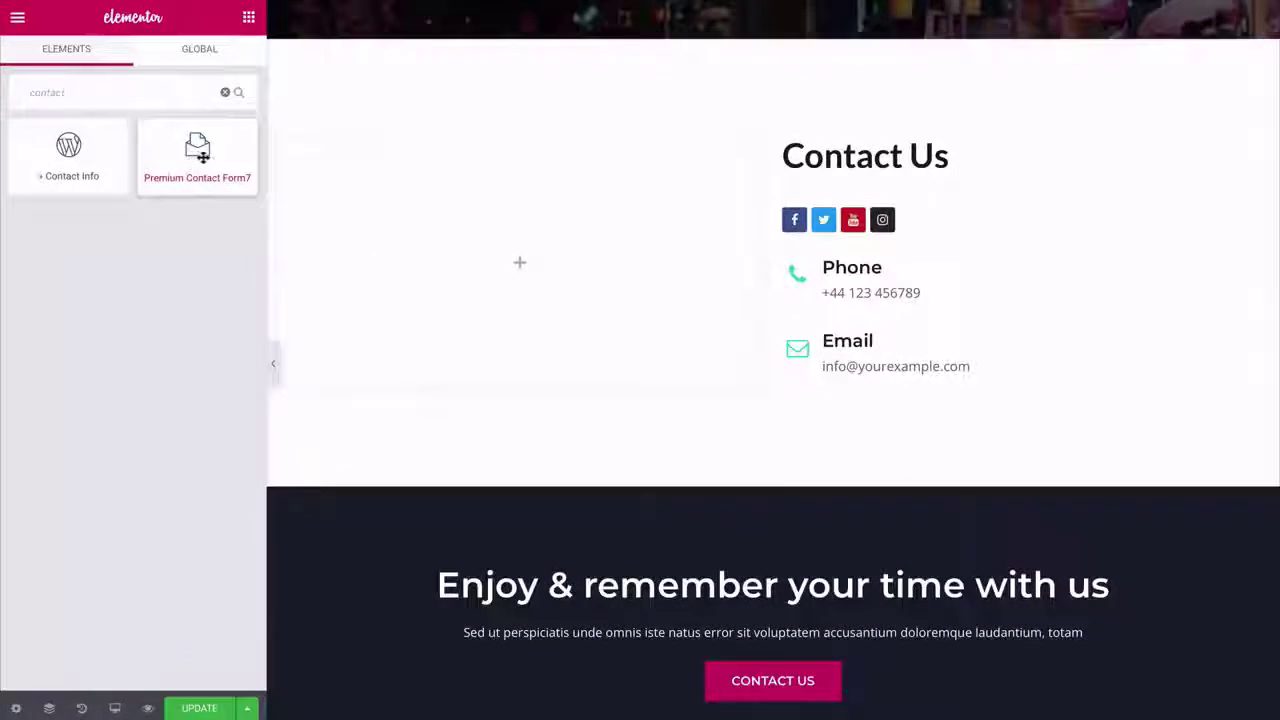
left_click_drag(245, 165, 449, 260)
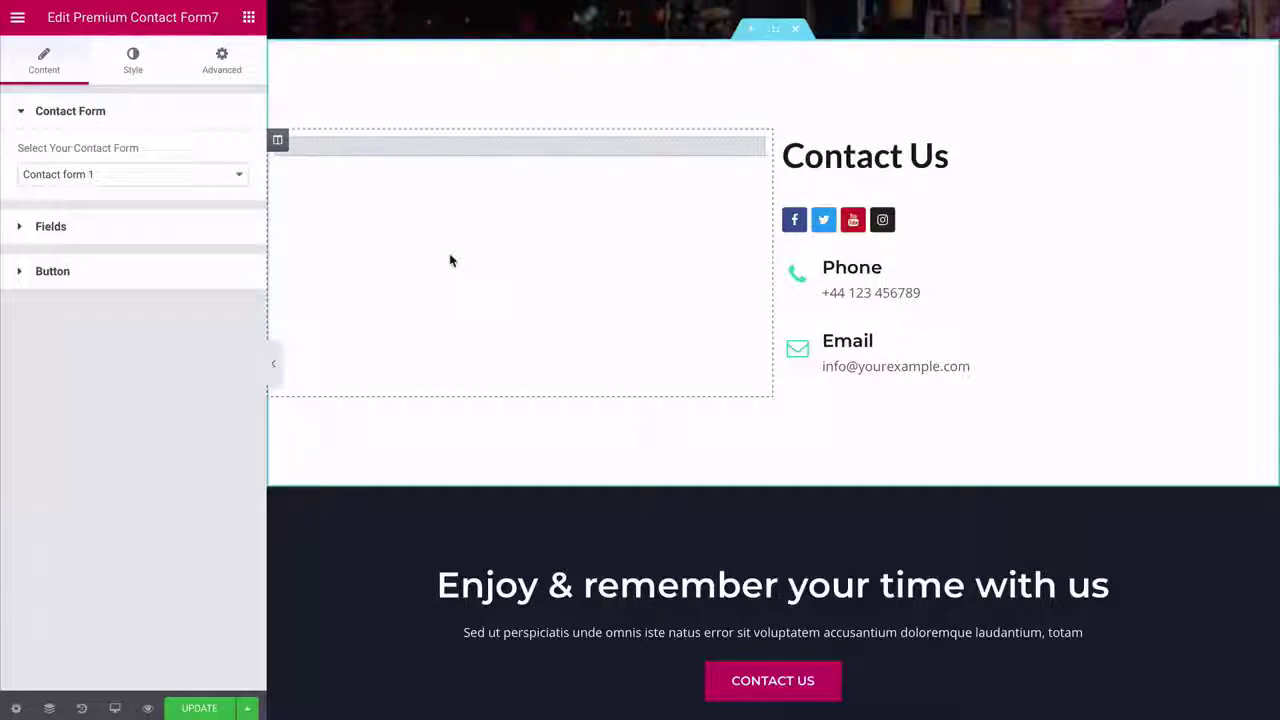
scroll(449, 260, "down", 3)
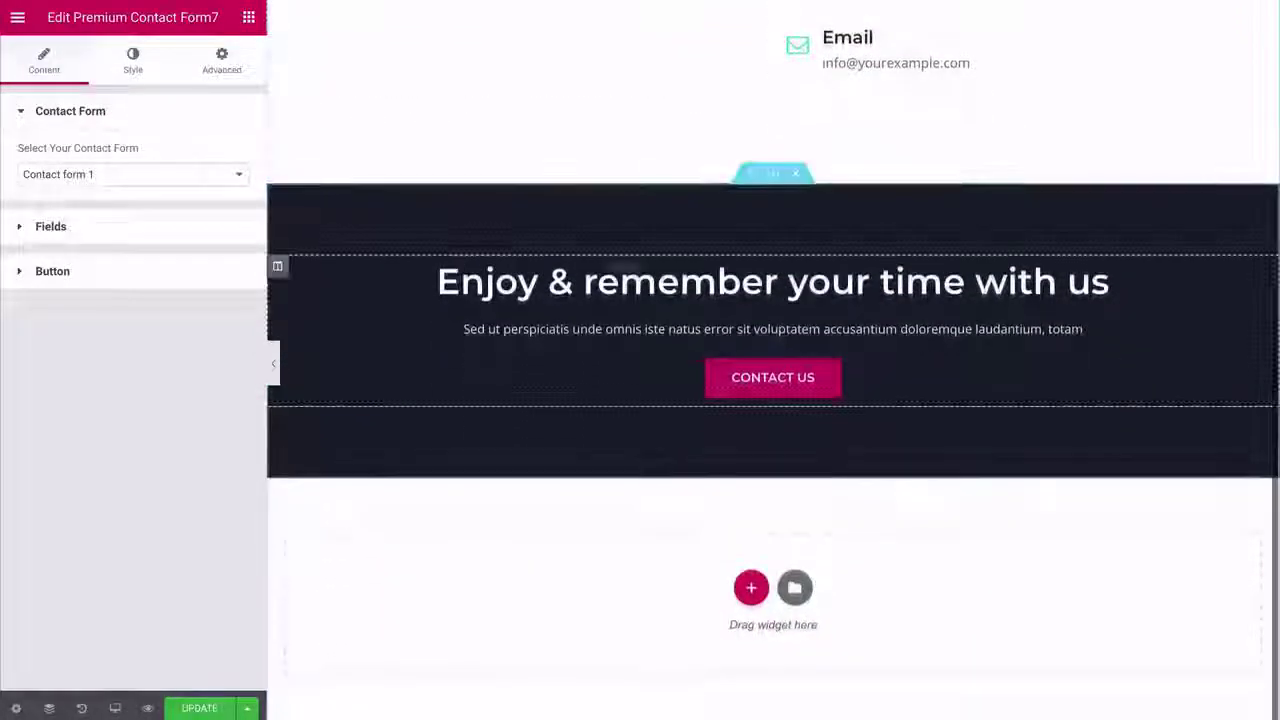
left_click(796, 175)
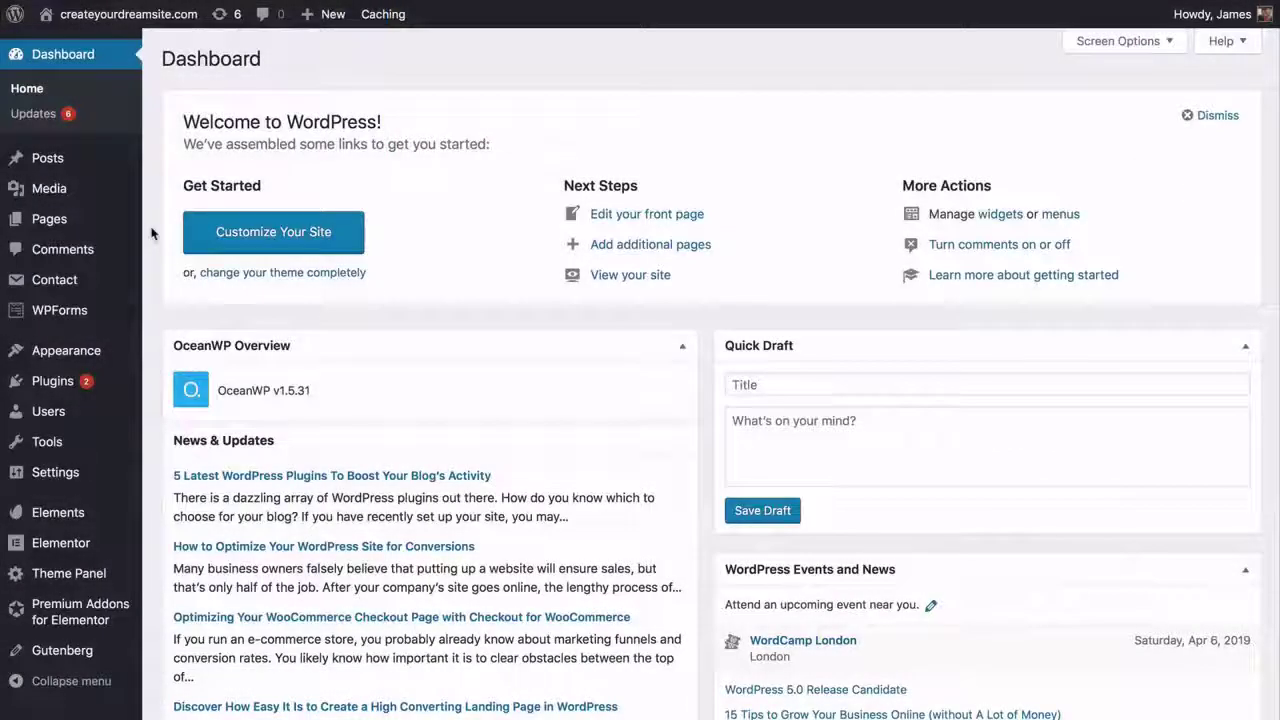
- Bulk-delete Contact form 1 from the Contact Forms list
mouse_move(115, 288)
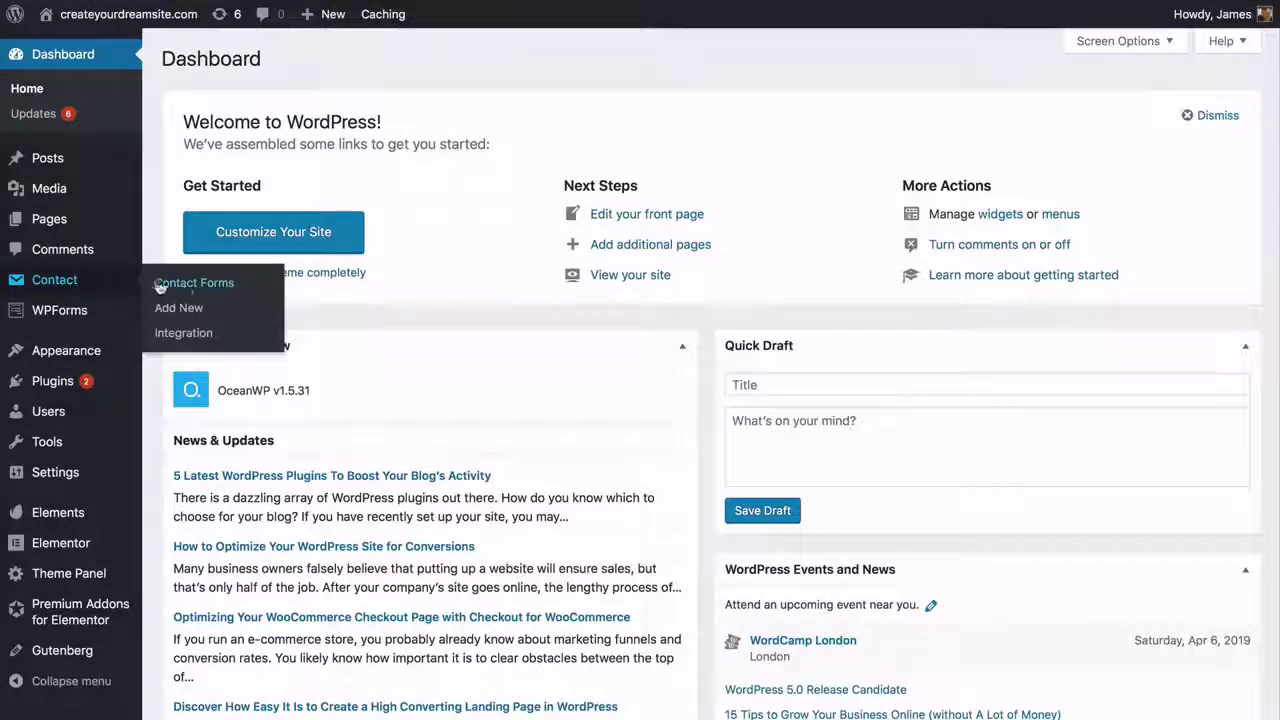
left_click(159, 287)
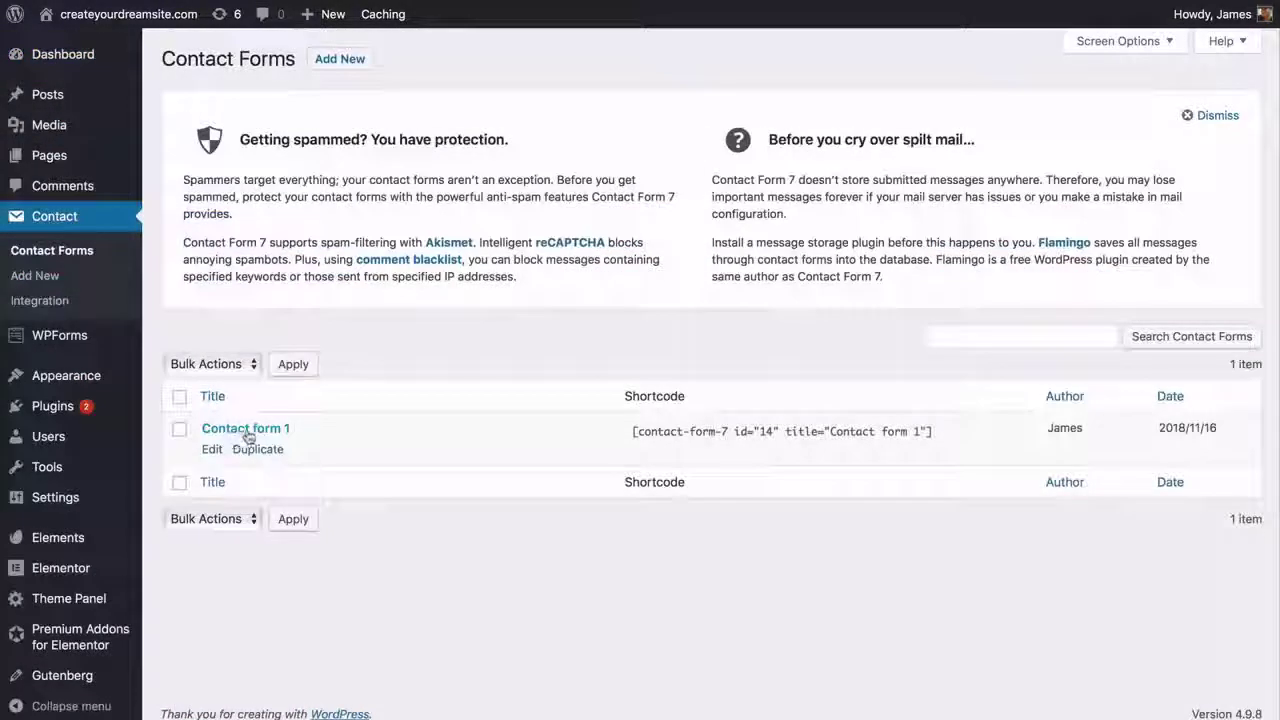
left_click(210, 364)
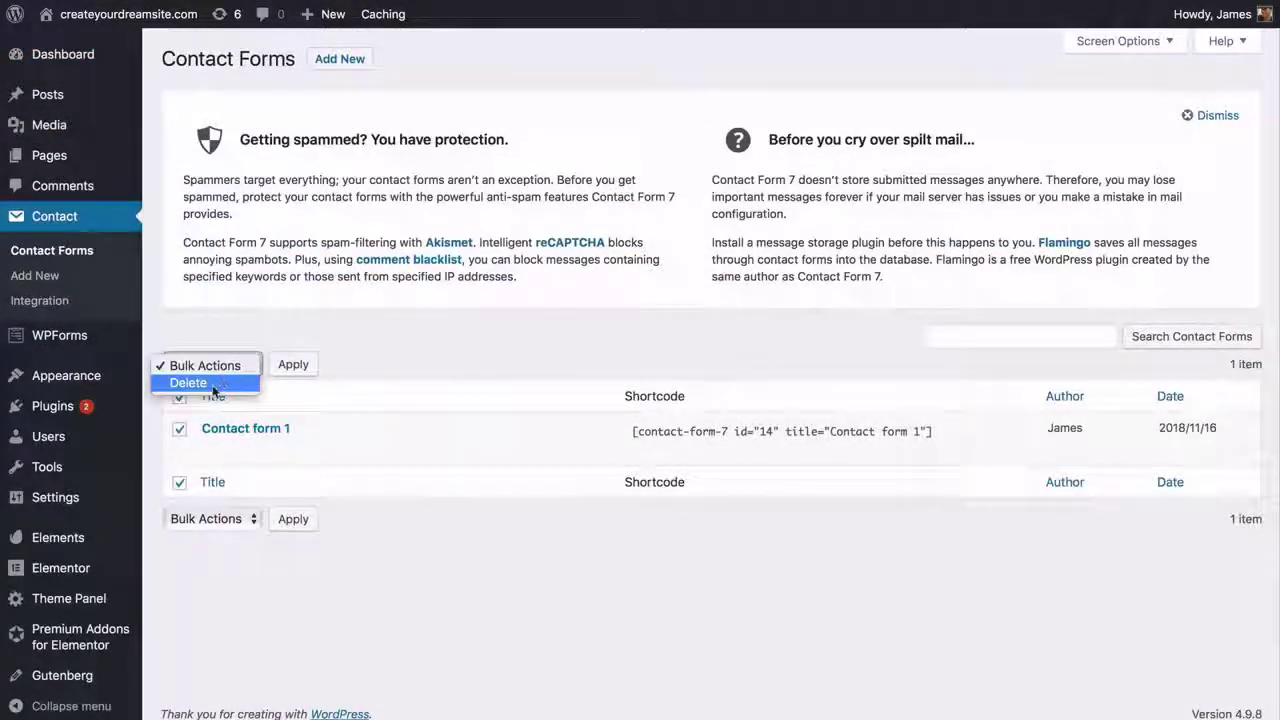
left_click(213, 384)
left_click(292, 364)
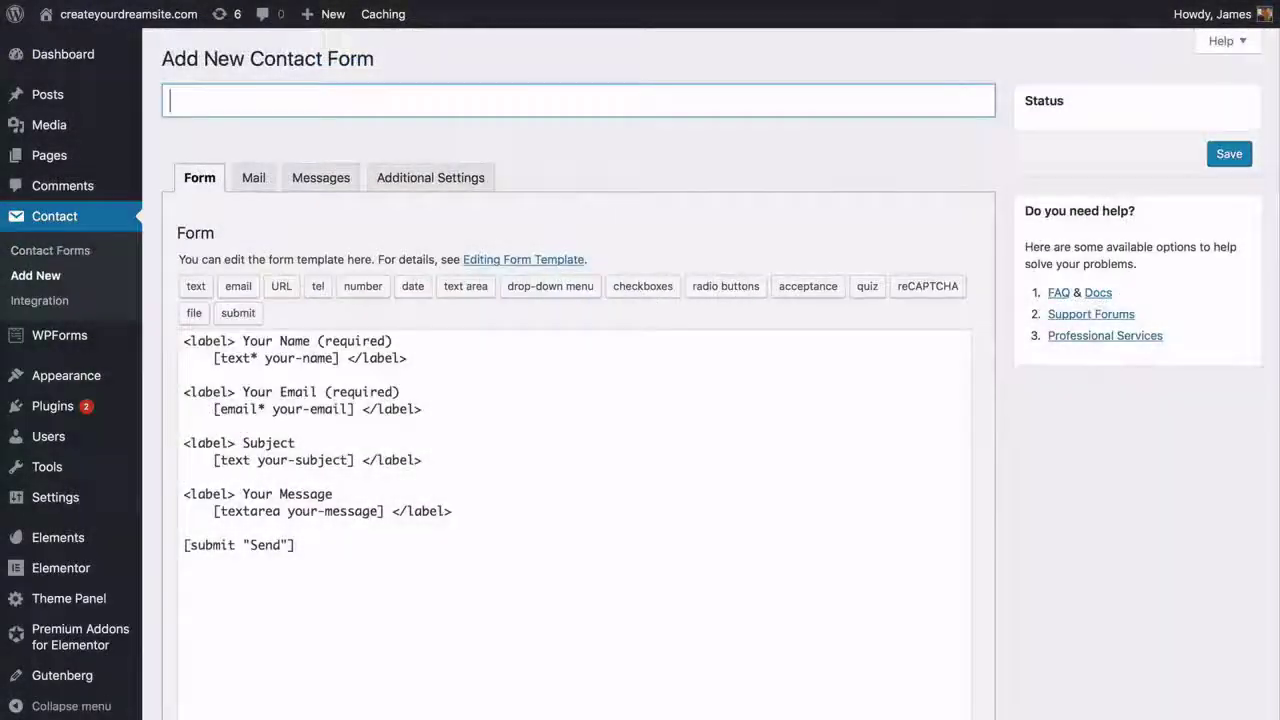
- Create a new form titled Contact with the Subject field removed and save it
type("ct")
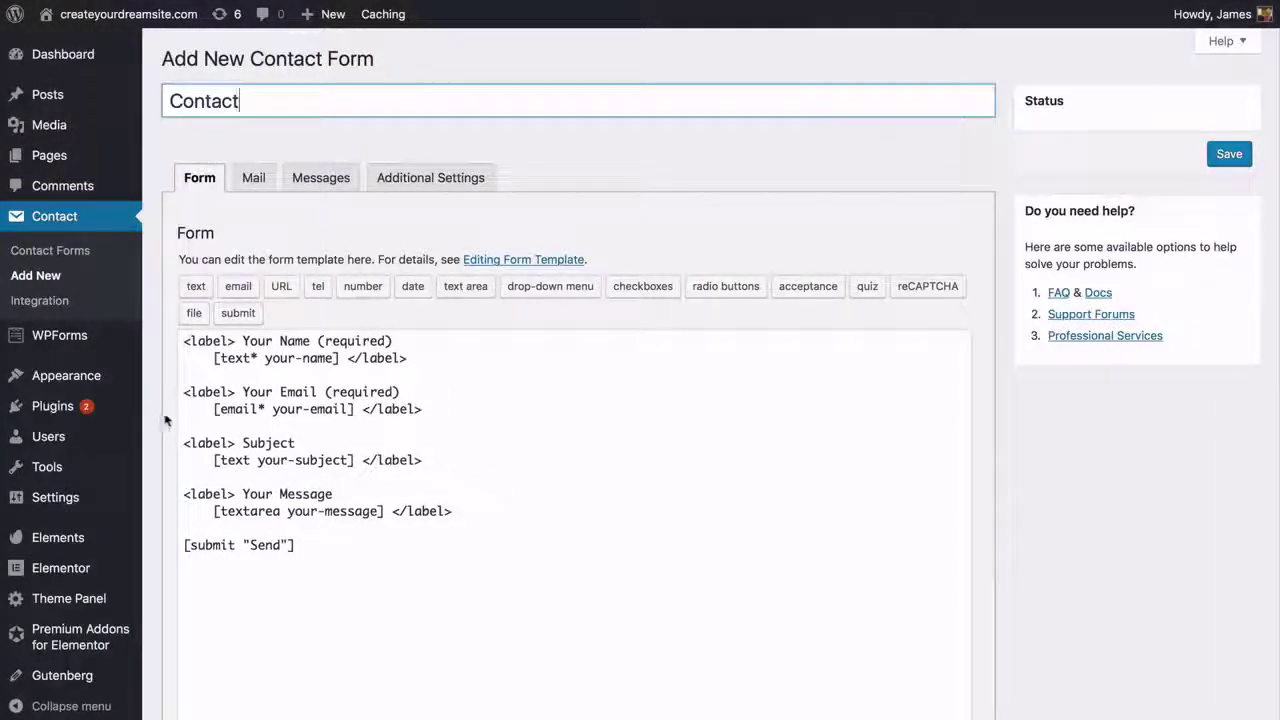
left_click(183, 437)
left_click_drag(183, 437, 410, 451)
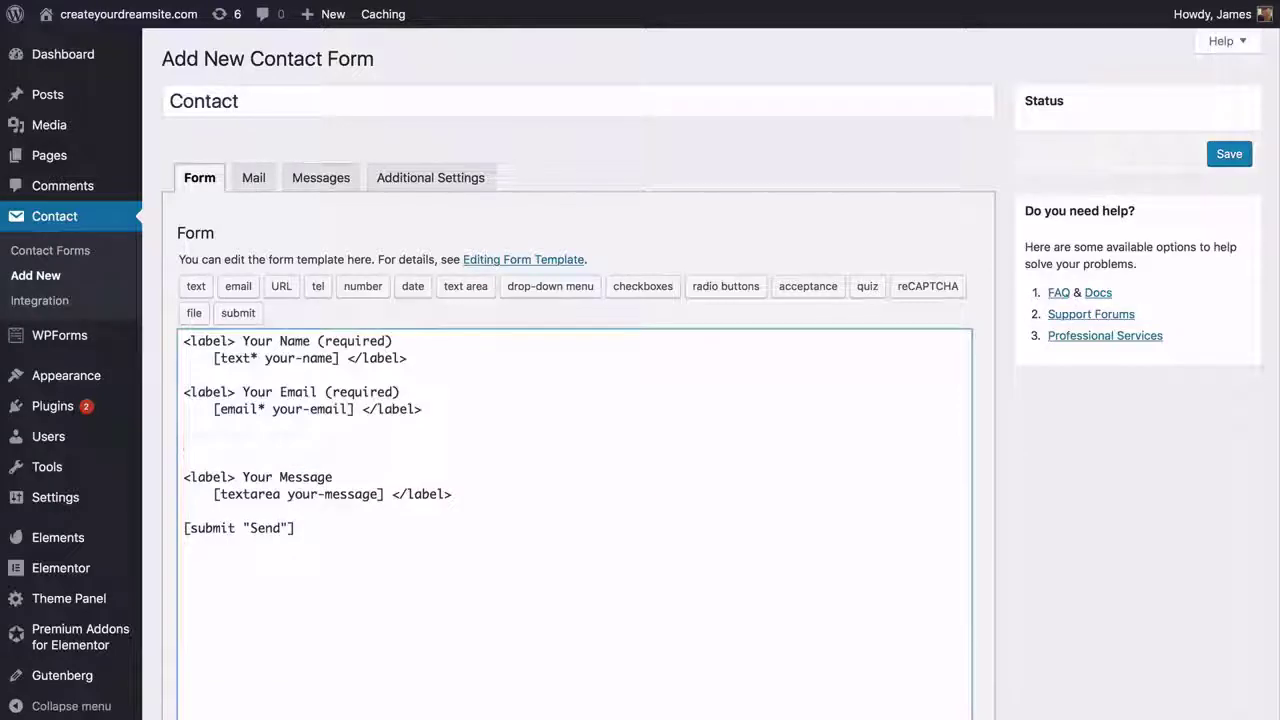
key("BackSpace")
key("BackSpace")
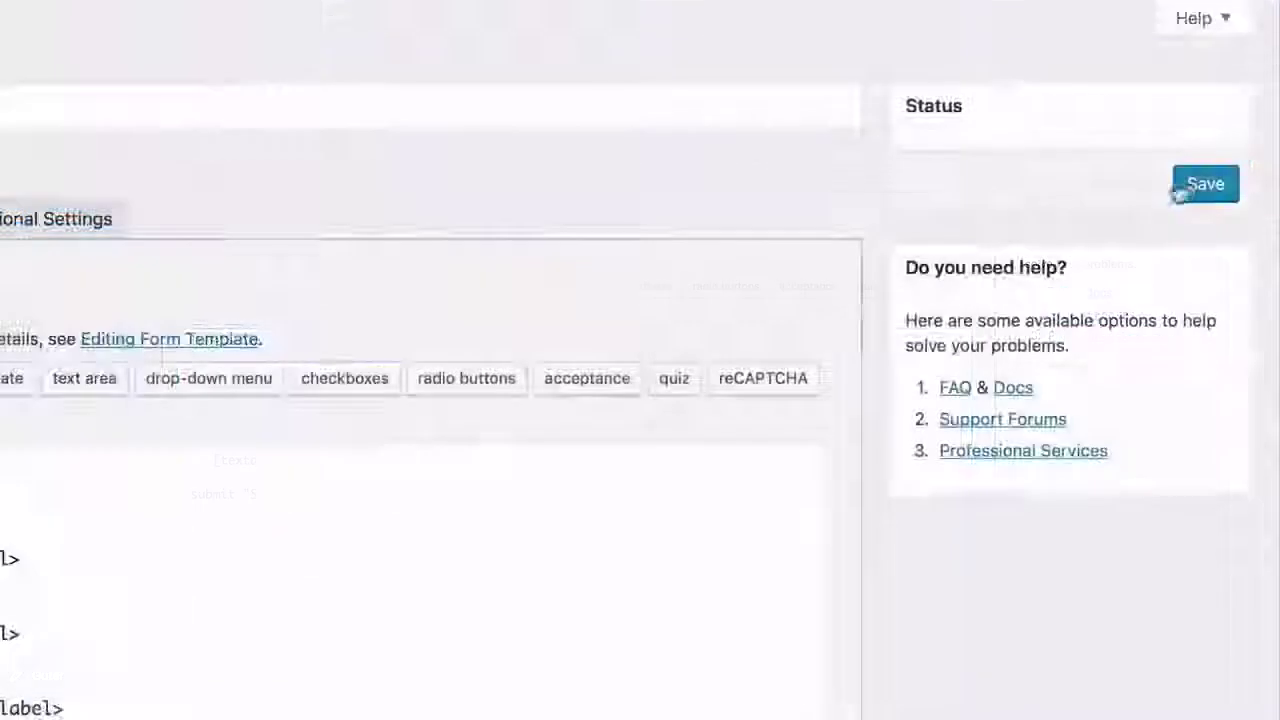
left_click(1228, 156)
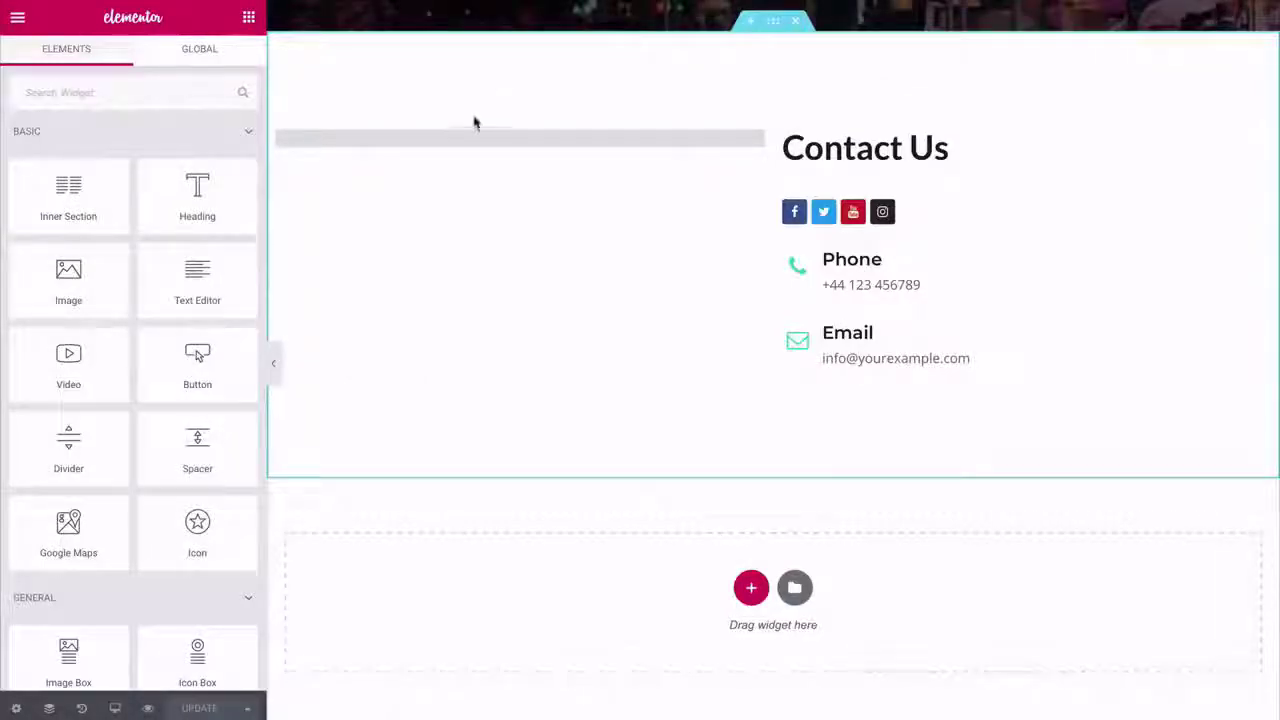
- Switch the Premium Contact Form7 widget to the Contact form and make the SEND button background green
left_click(474, 137)
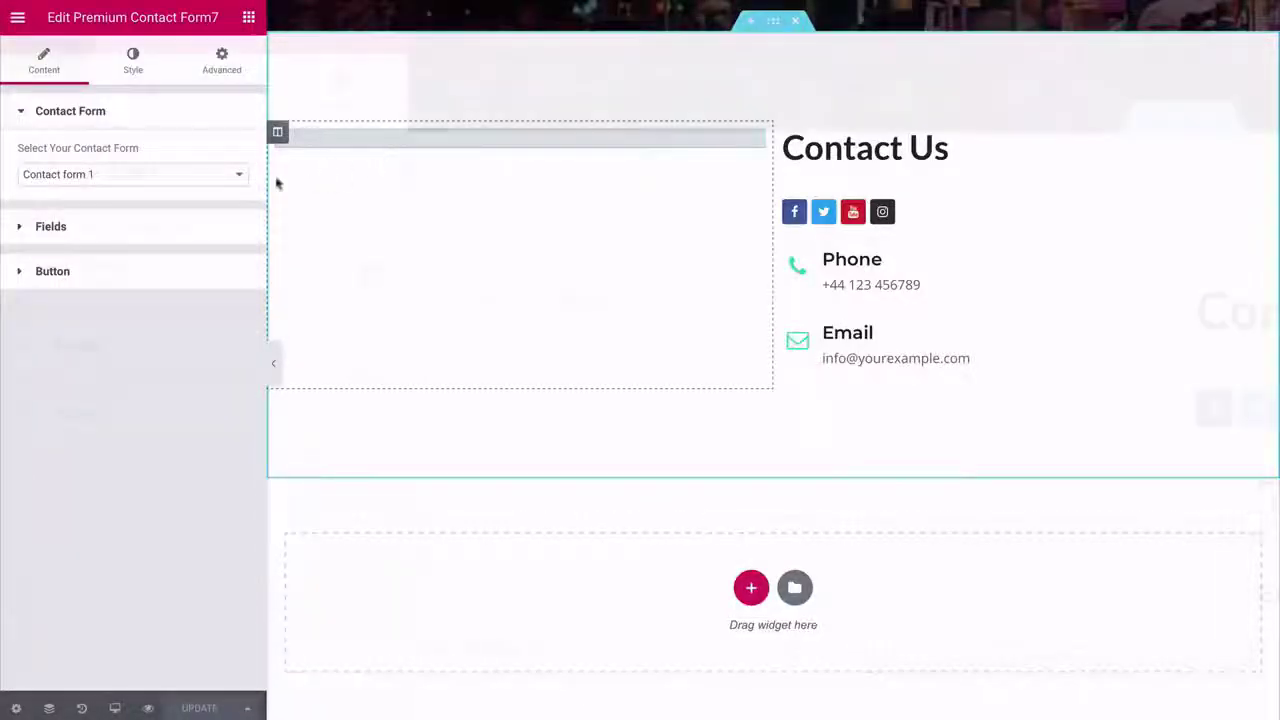
left_click(239, 174)
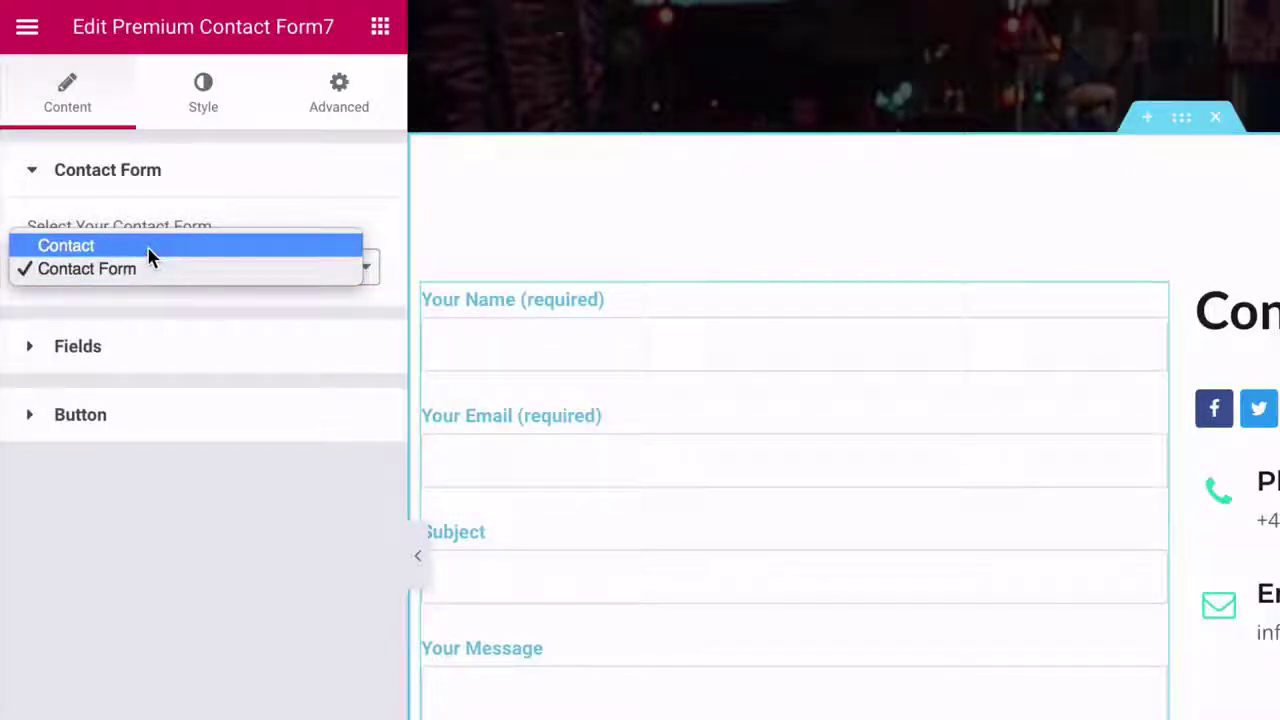
left_click(148, 250)
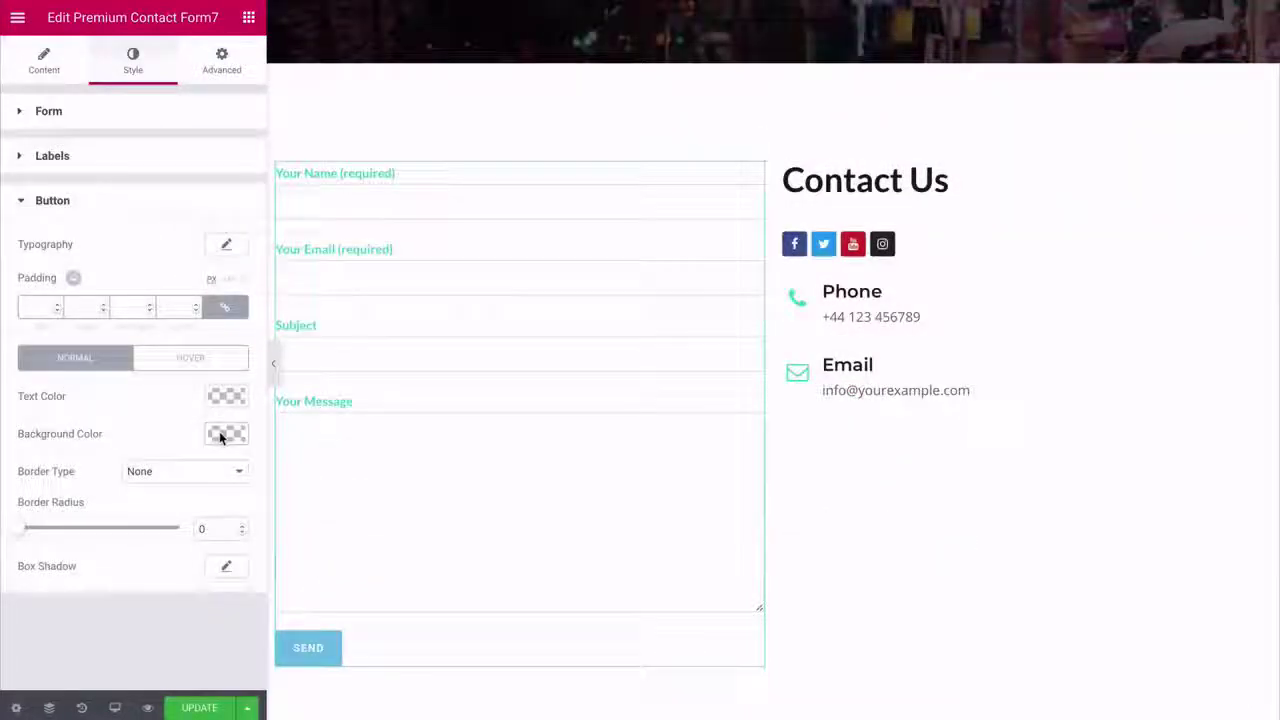
left_click(222, 434)
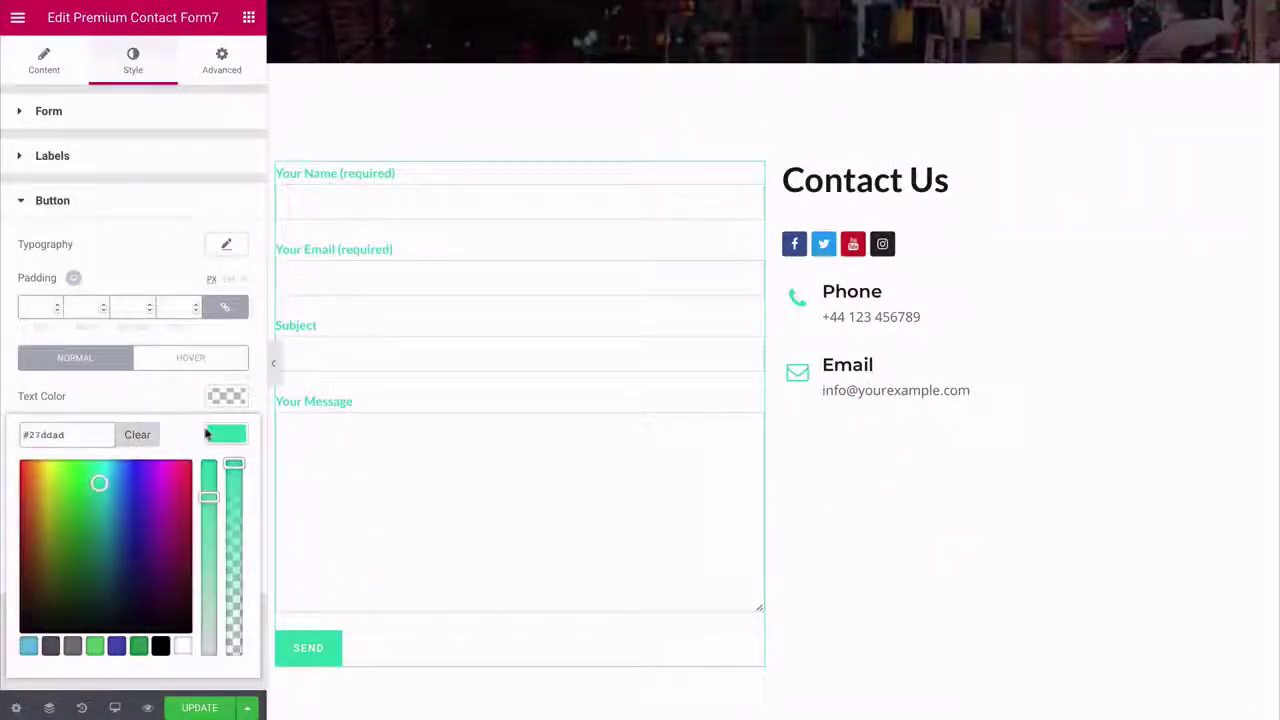
left_click(214, 433)
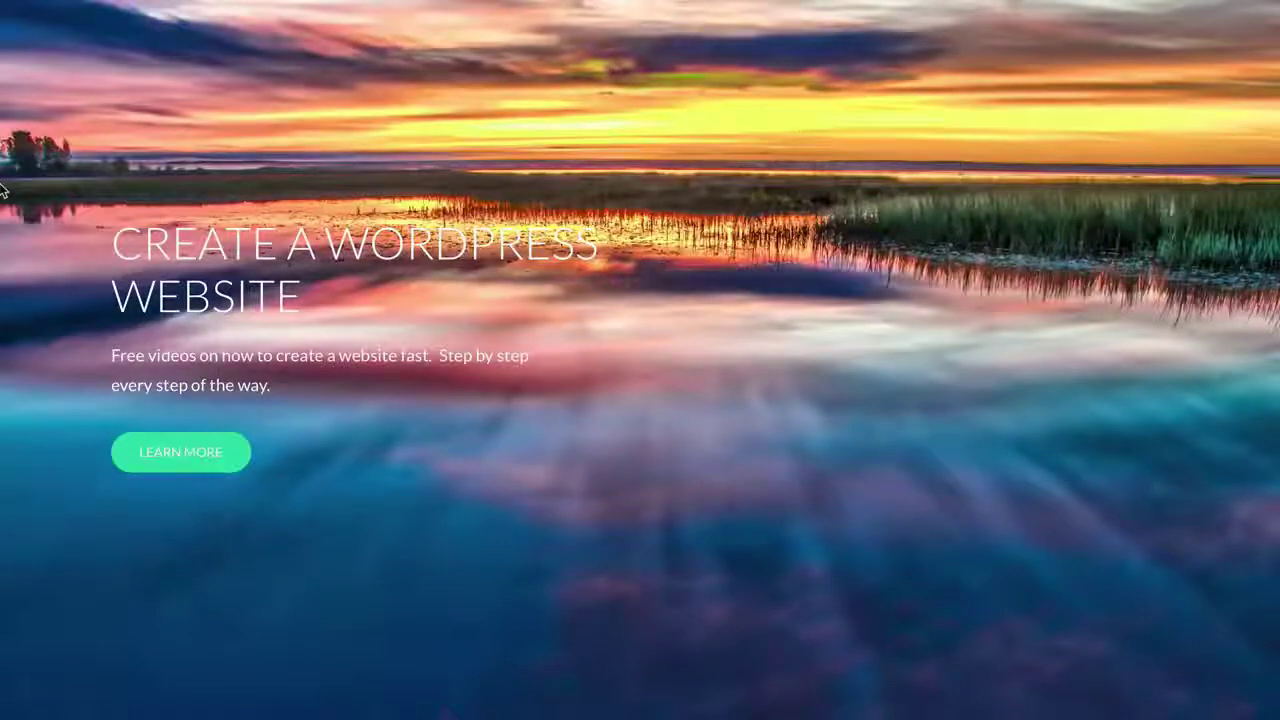
- Scroll down the live home page to review it
scroll(2, 190, "down", 5)
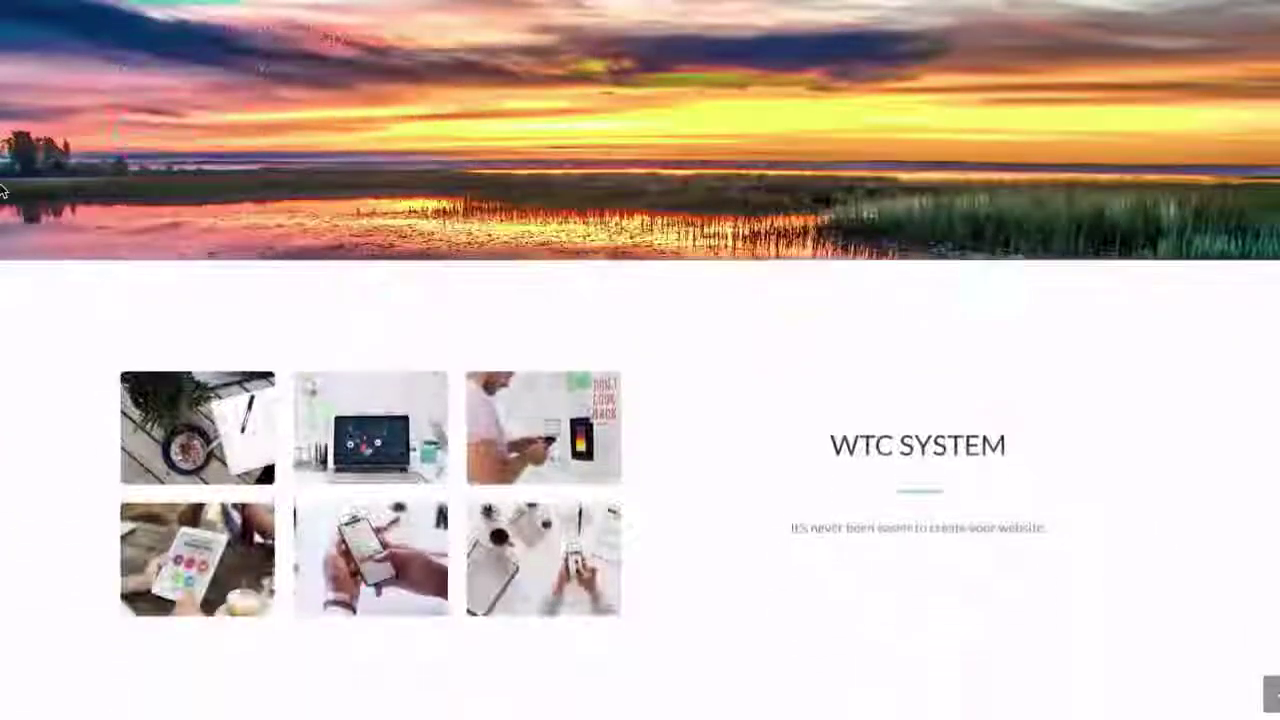
scroll(2, 190, "down", 3)
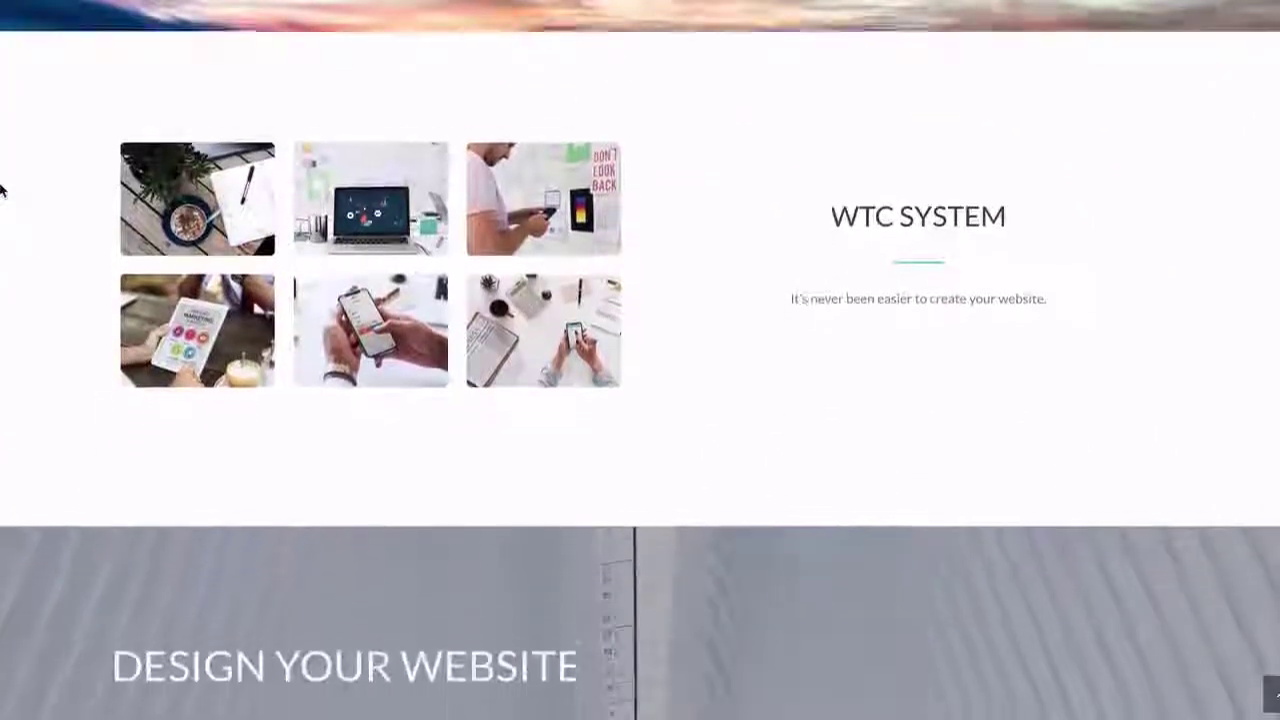
scroll(2, 190, "down", 4)
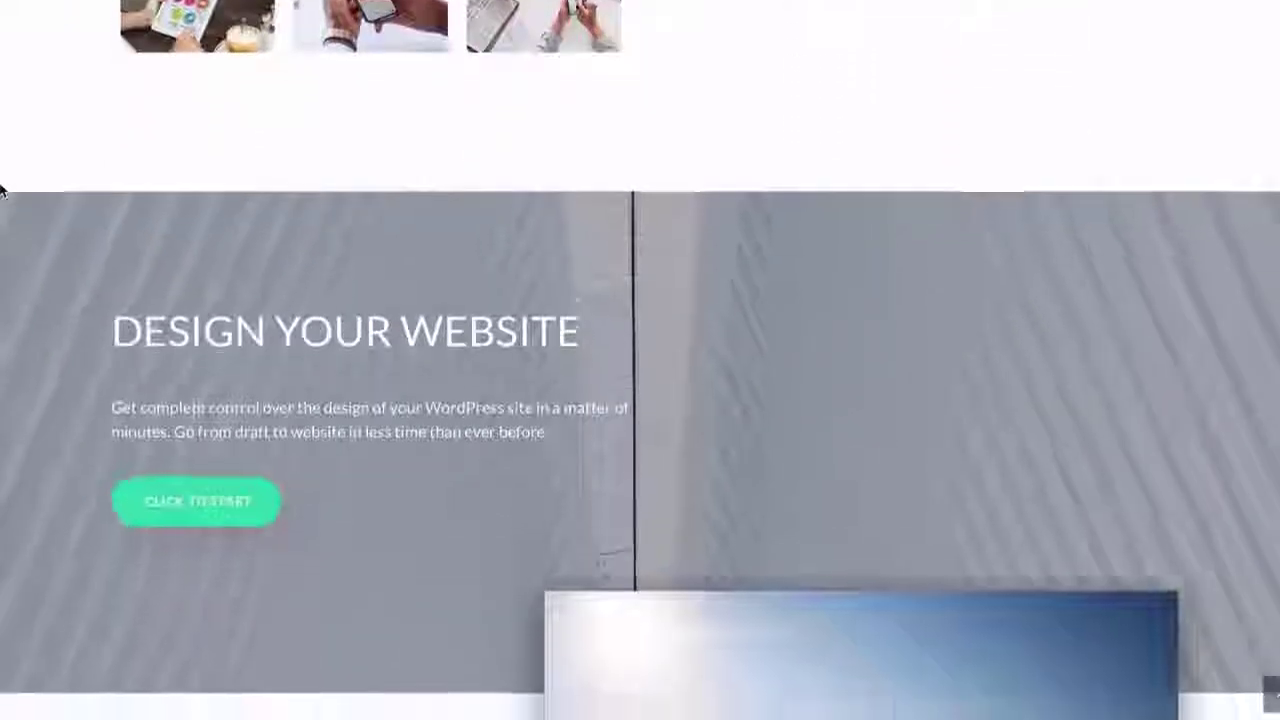
scroll(2, 190, "down", 3)
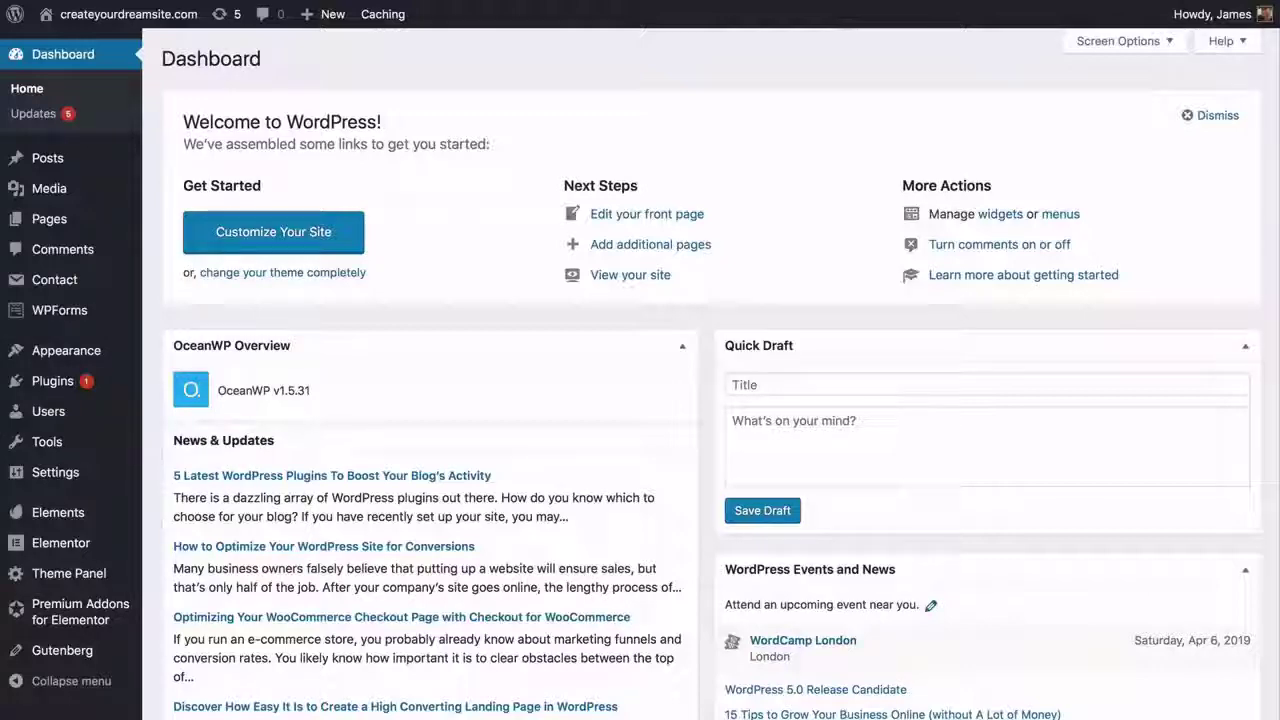
- Create Menu 1 and add the Home, About and Contact pages to it
mouse_move(136, 350)
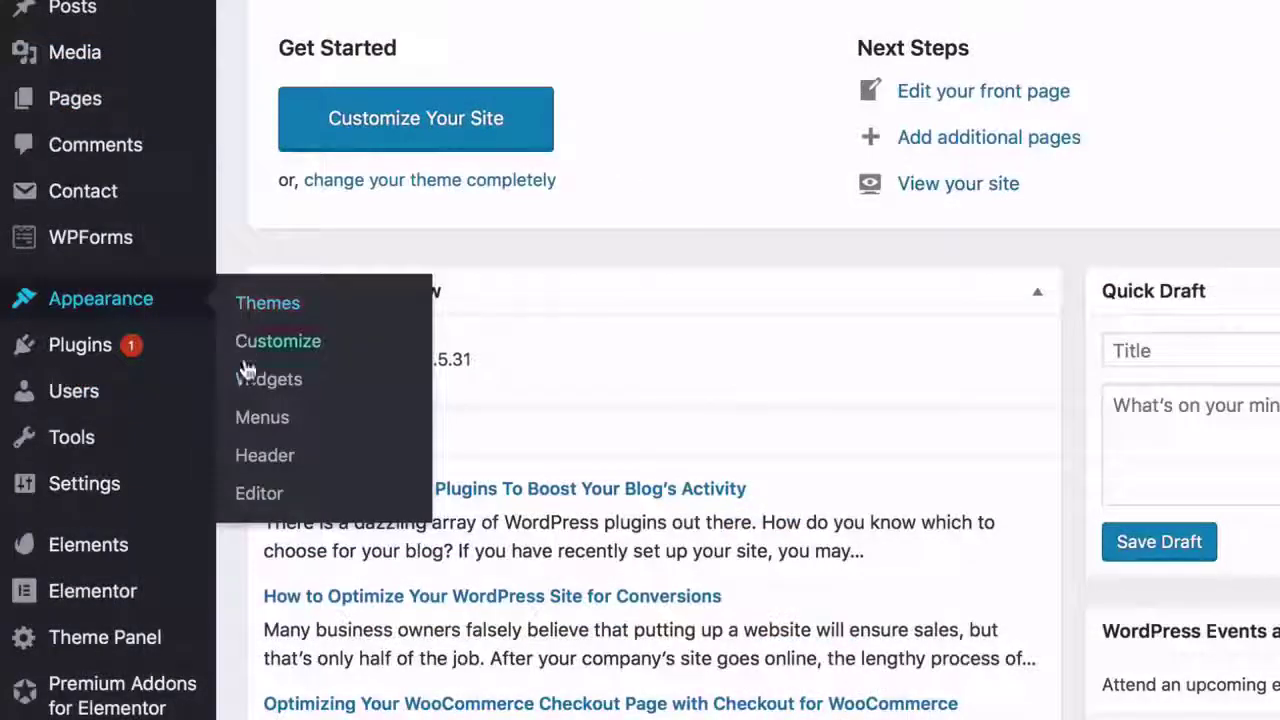
left_click(264, 417)
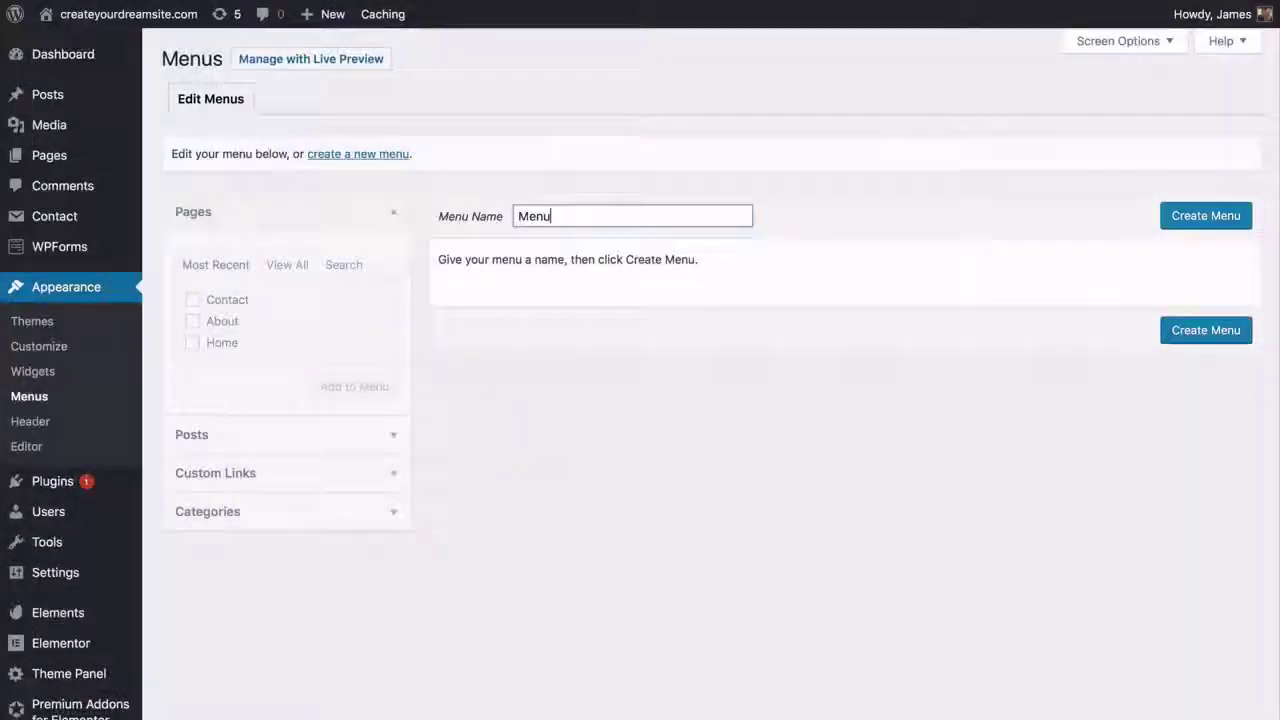
left_click(1185, 218)
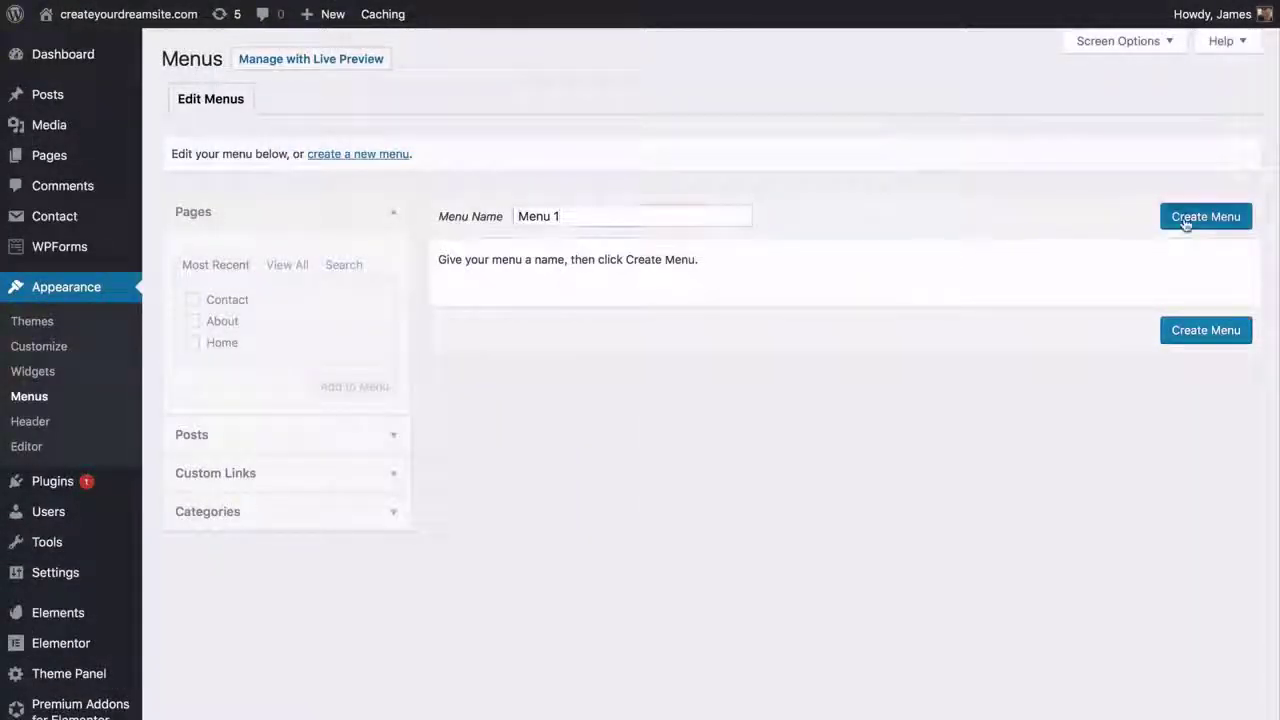
left_click(193, 344)
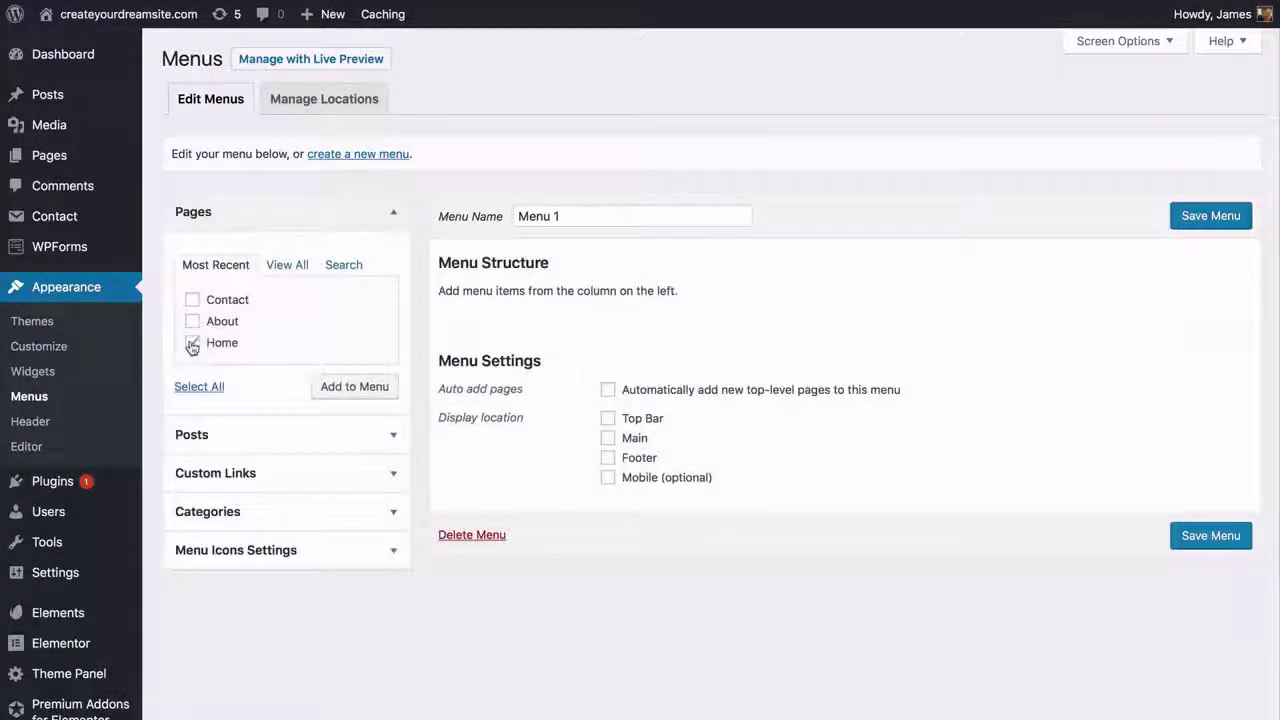
left_click(338, 392)
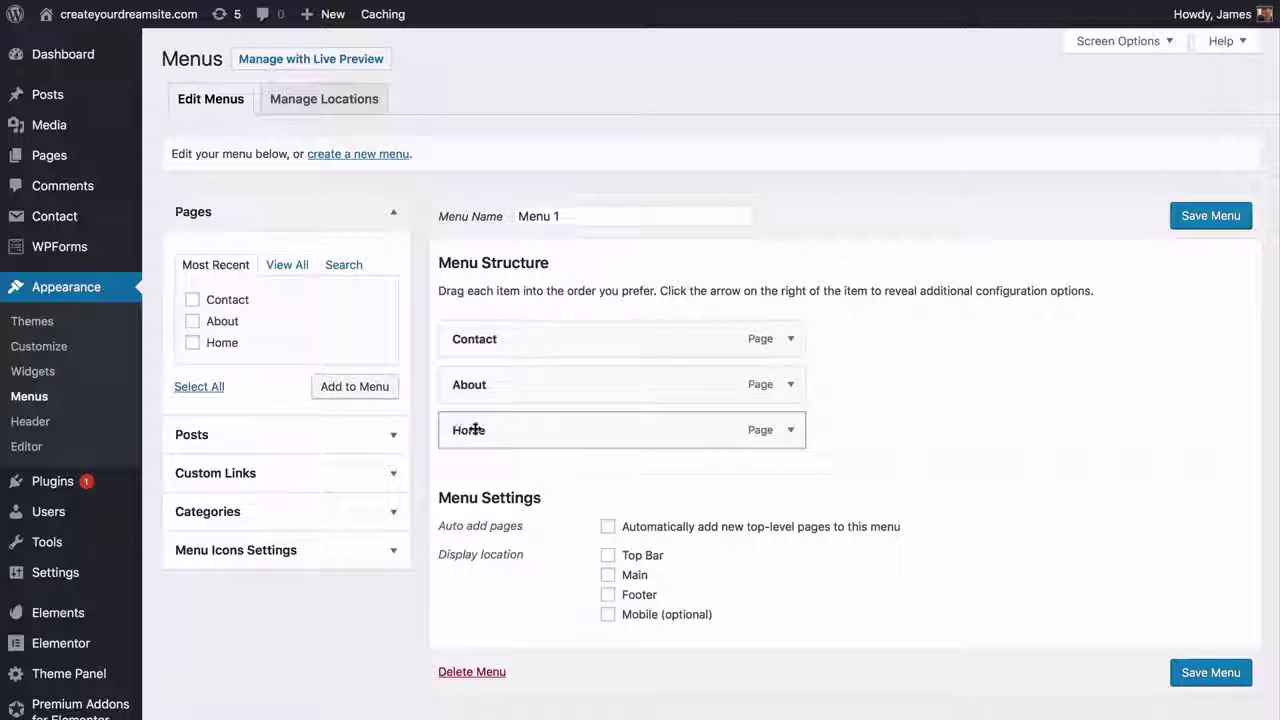
- Reorder the items to Home, About, Contact and set Main as the display location
left_click_drag(476, 429, 471, 338)
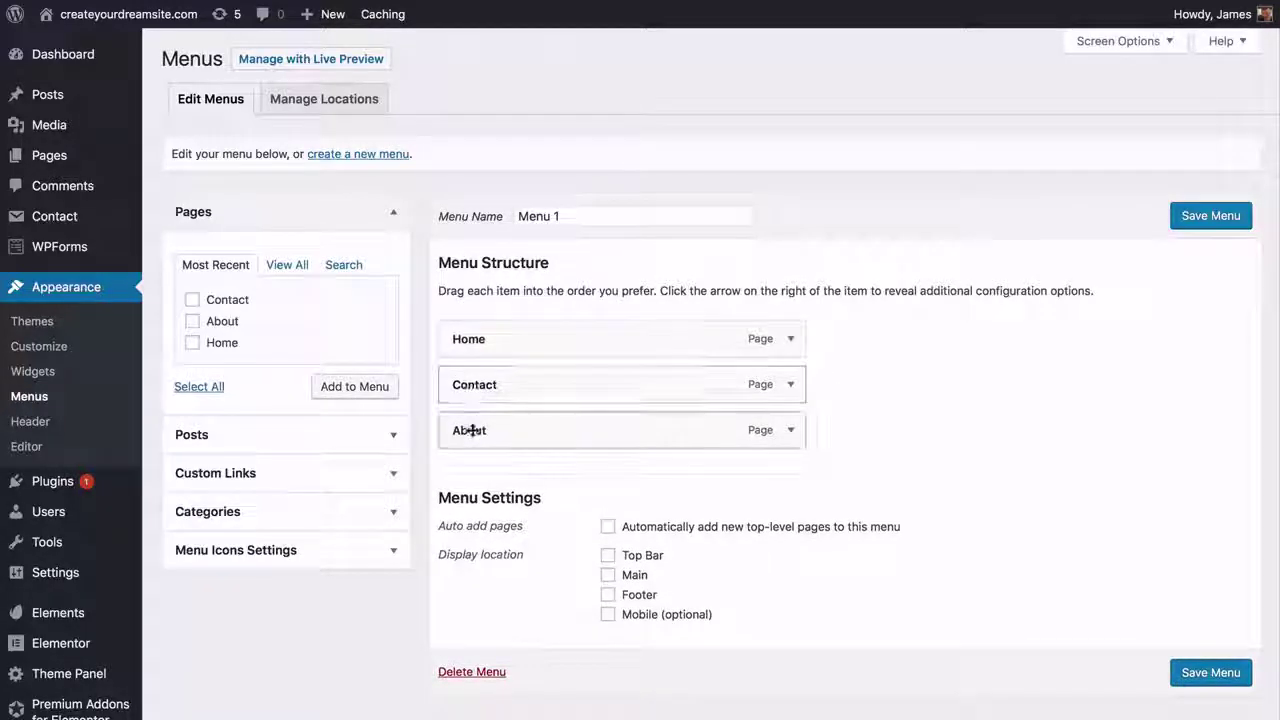
left_click_drag(472, 430, 469, 385)
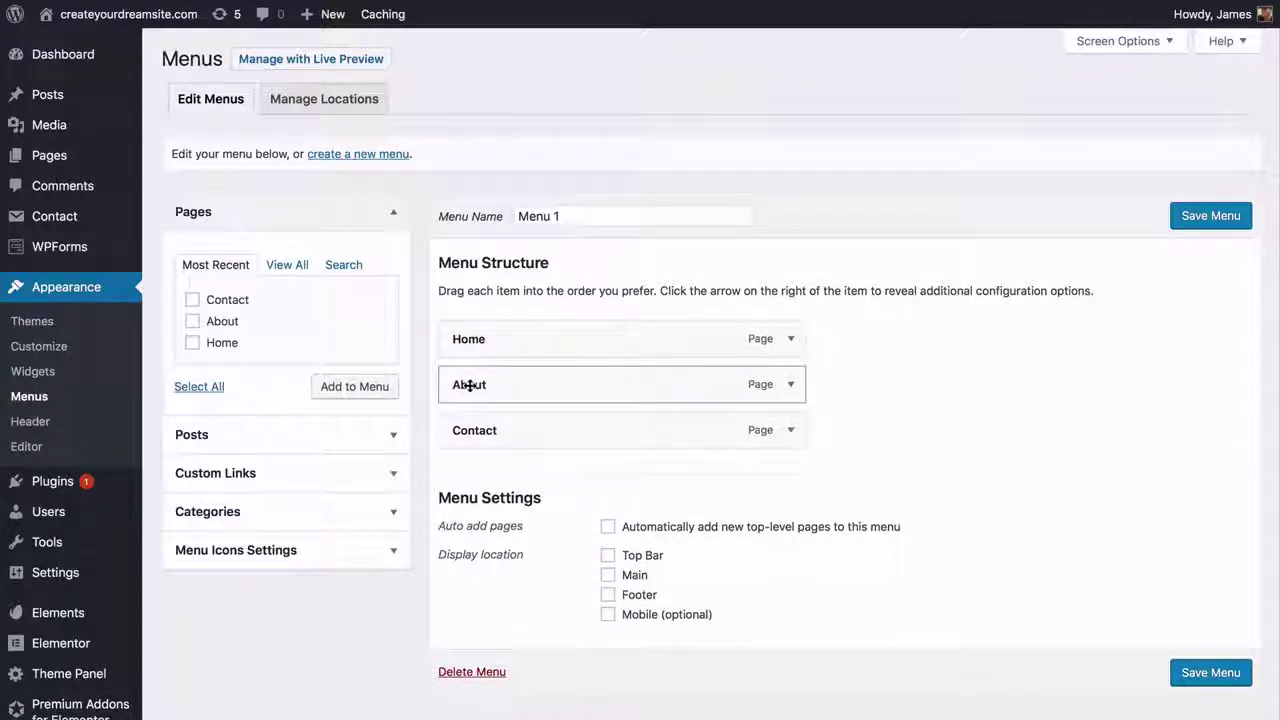
left_click(608, 575)
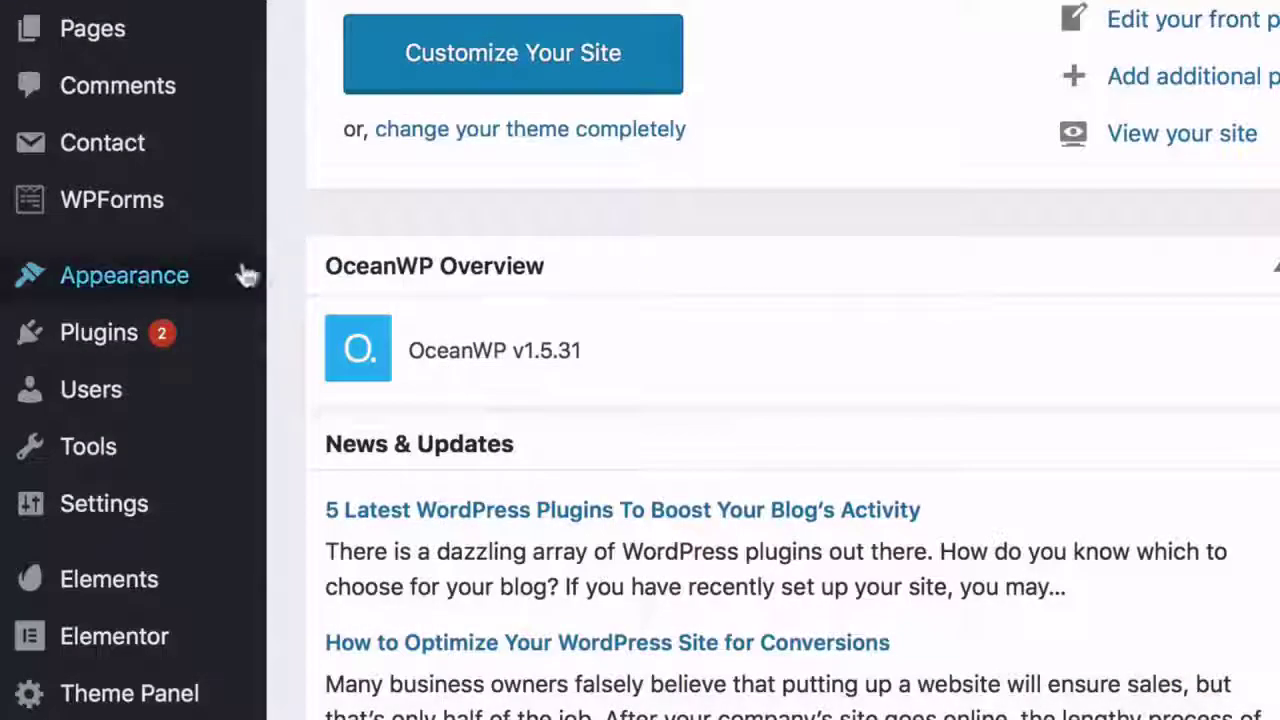
- Turn off Header Border Bottom in the Customizer's Header General settings
mouse_move(271, 286)
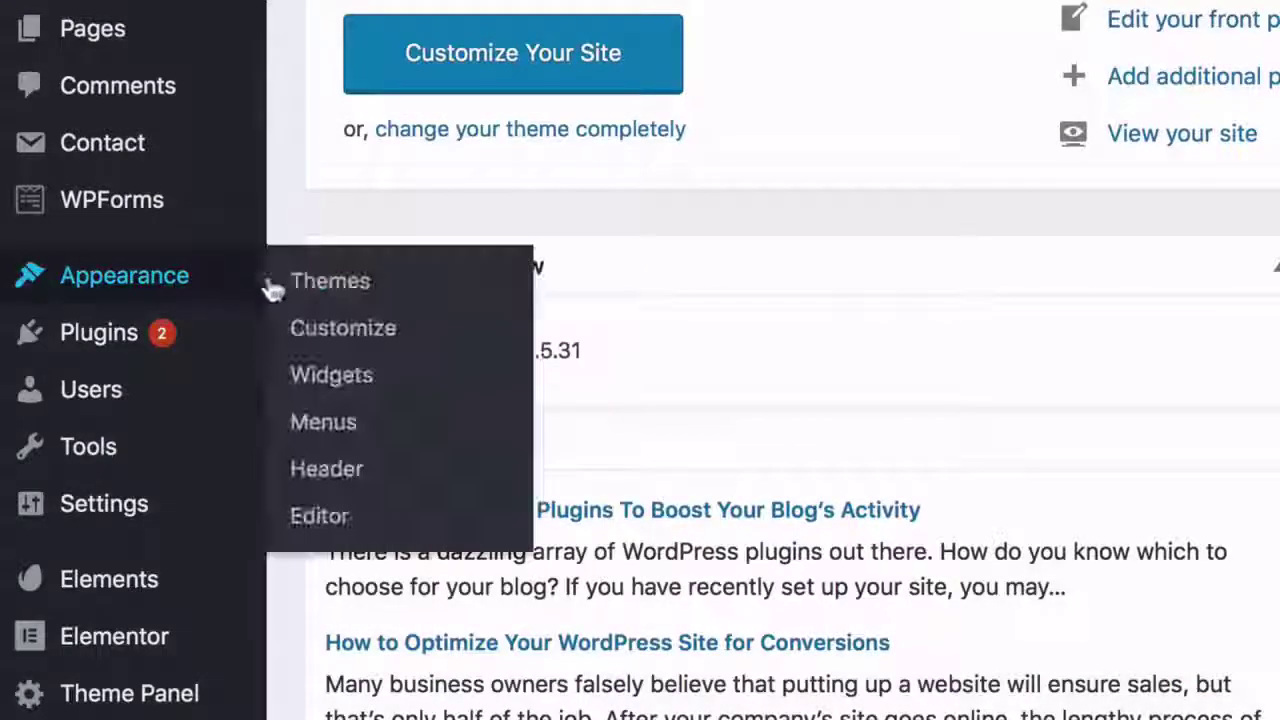
left_click(343, 330)
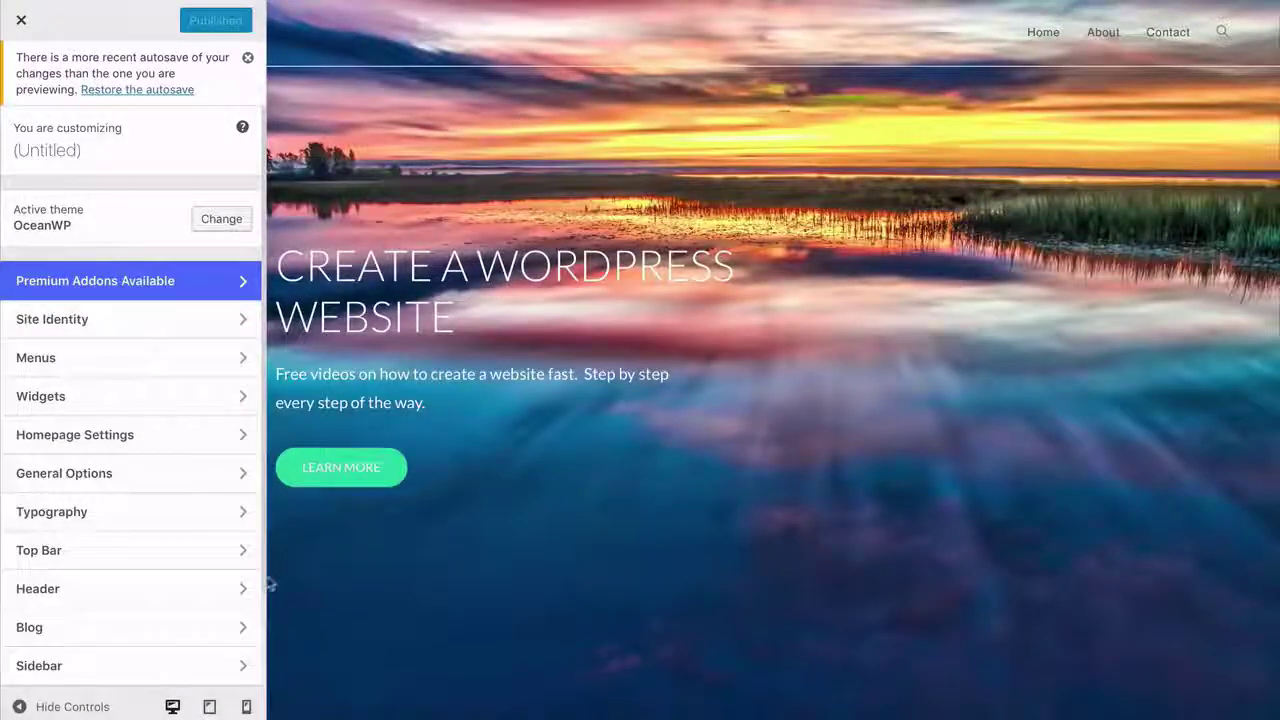
left_click(221, 589)
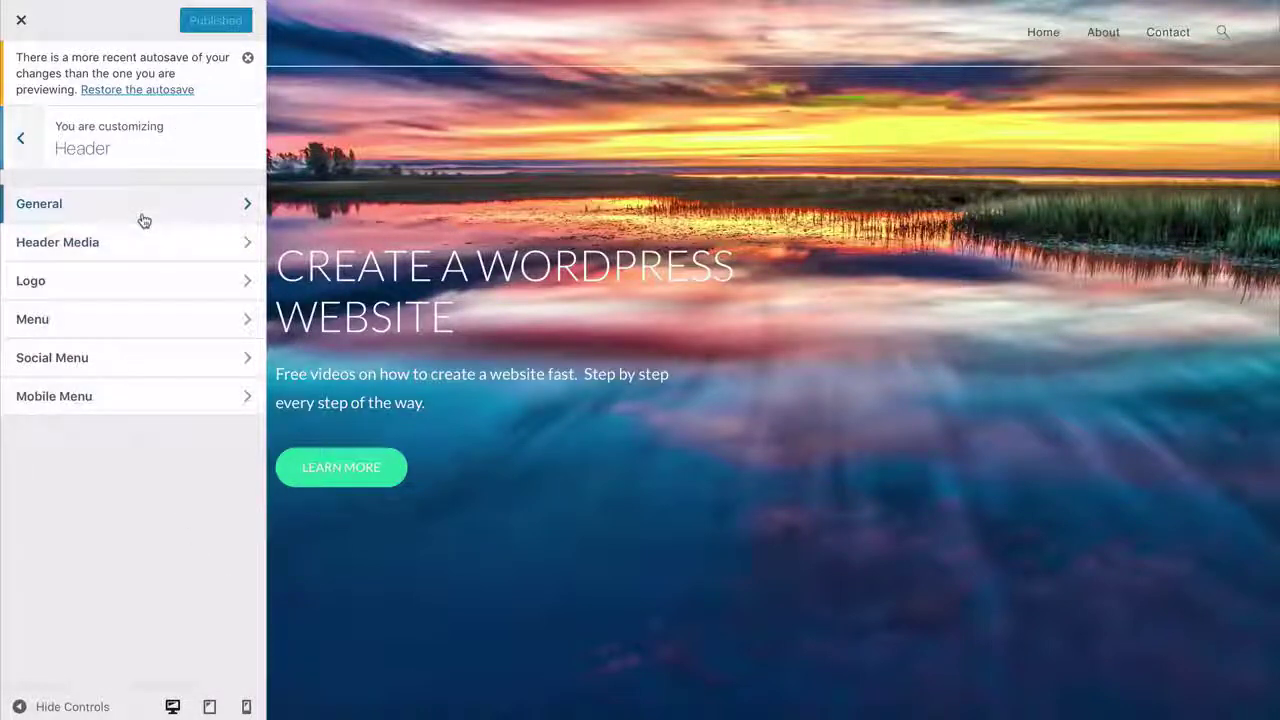
left_click(144, 220)
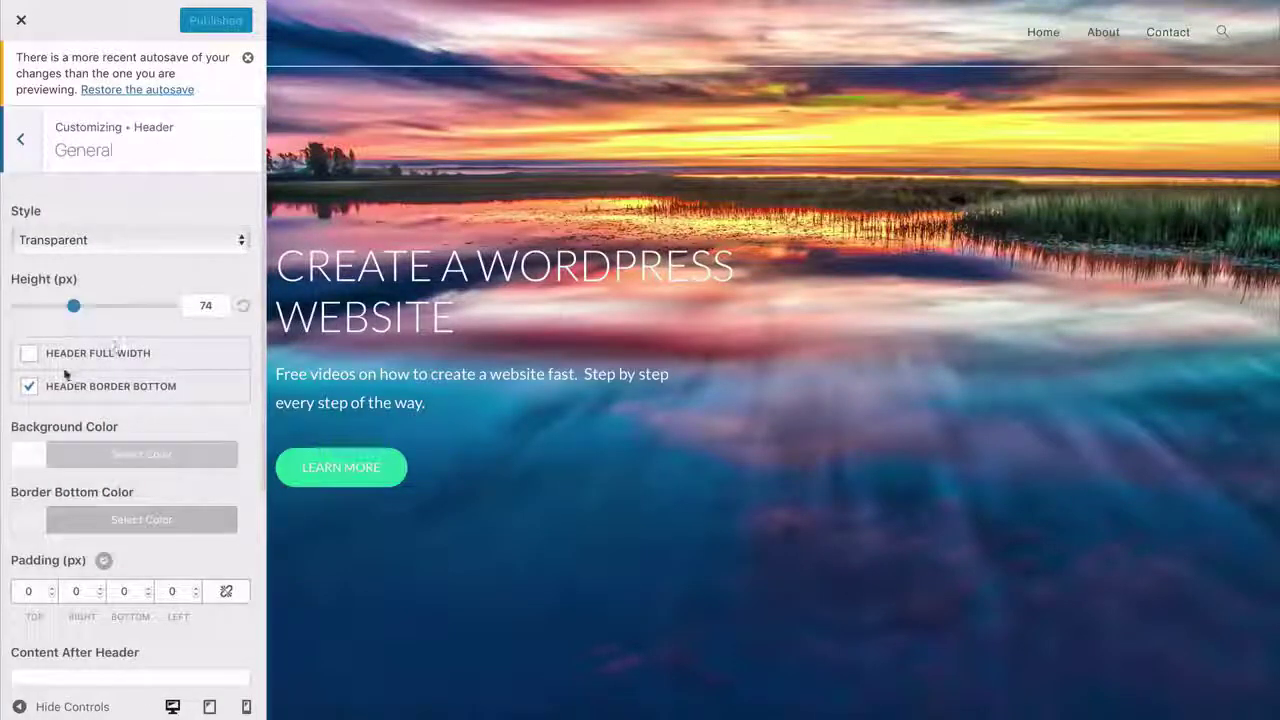
left_click(30, 389)
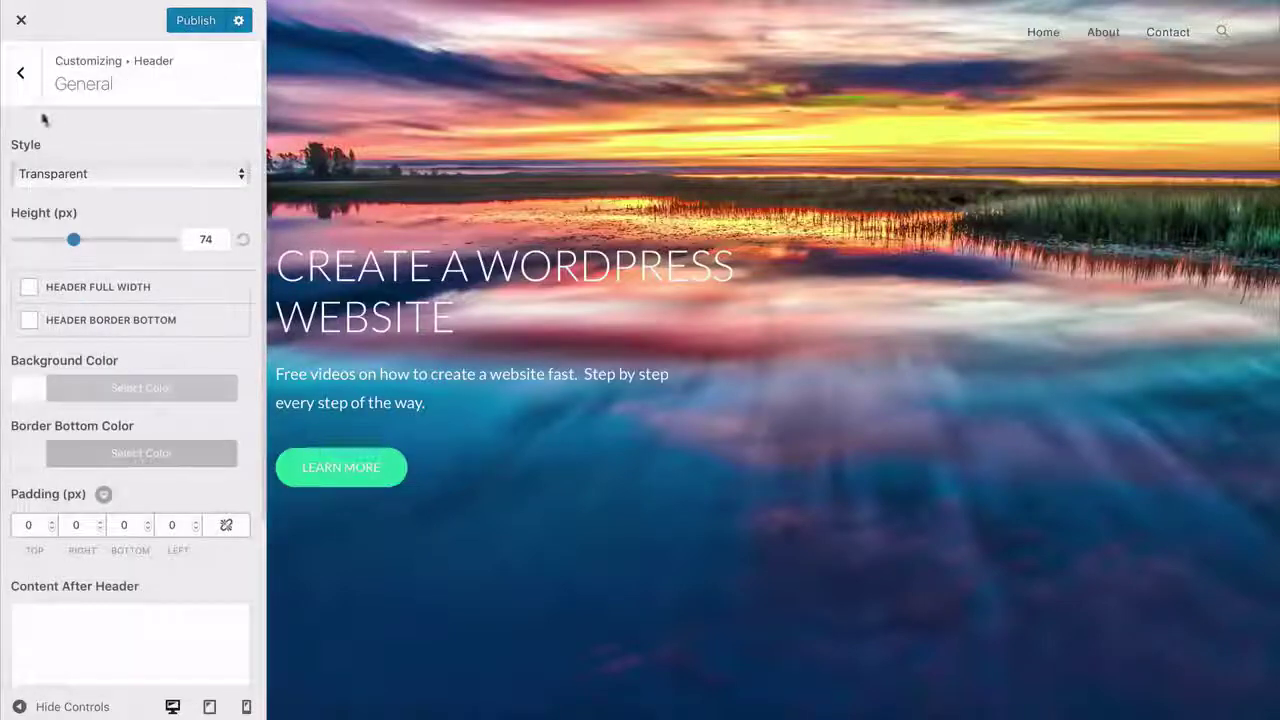
left_click(21, 73)
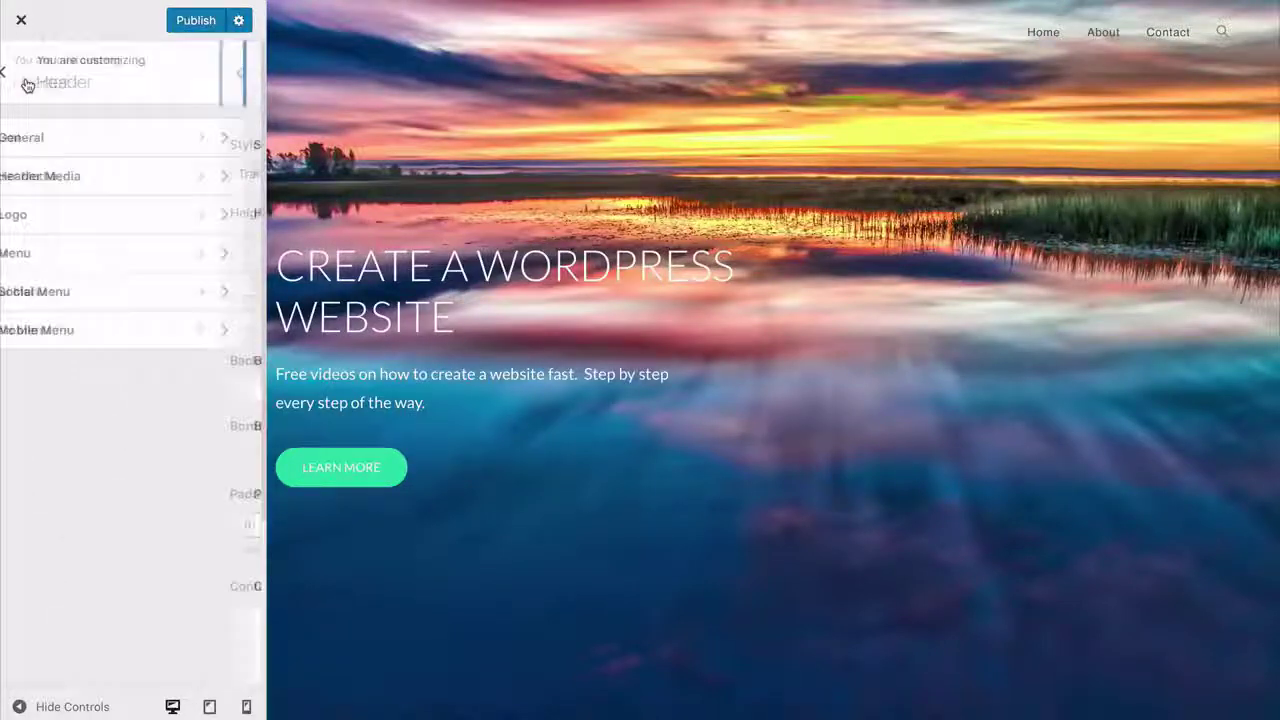
- Set the header menu Links Effect to Underline Up in #27ddad and publish
left_click(92, 259)
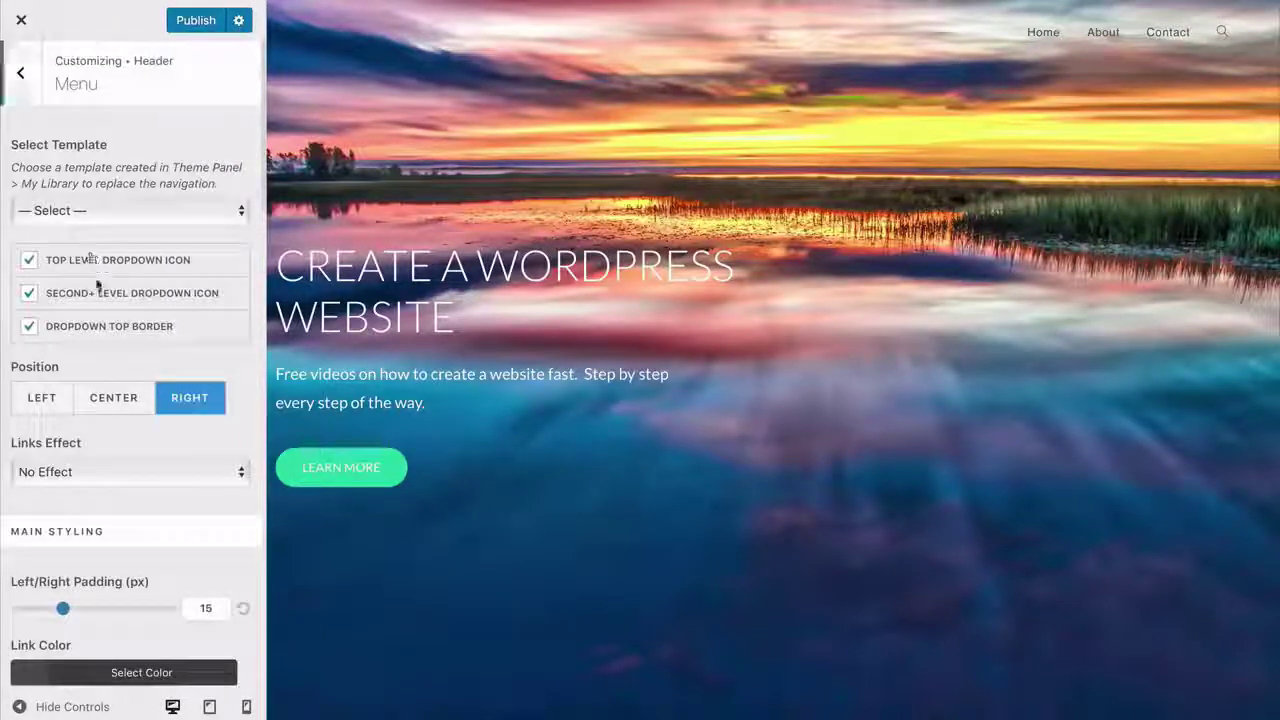
left_click(97, 474)
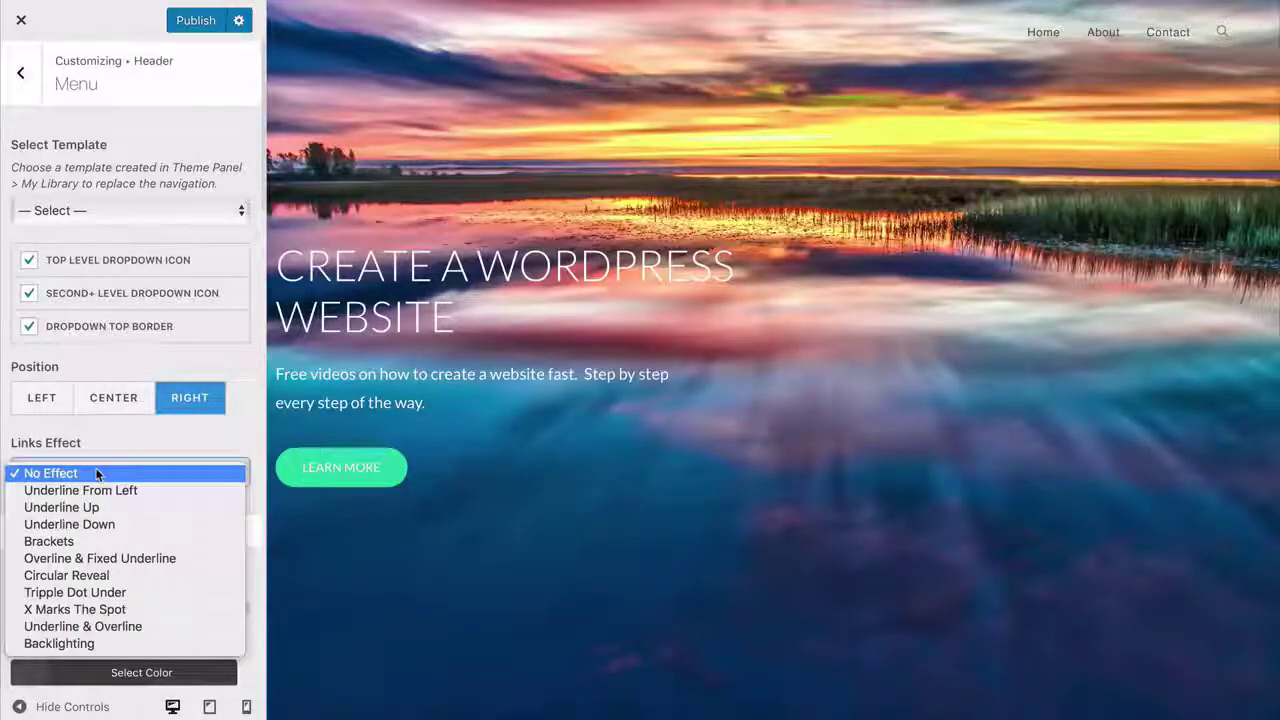
left_click(95, 508)
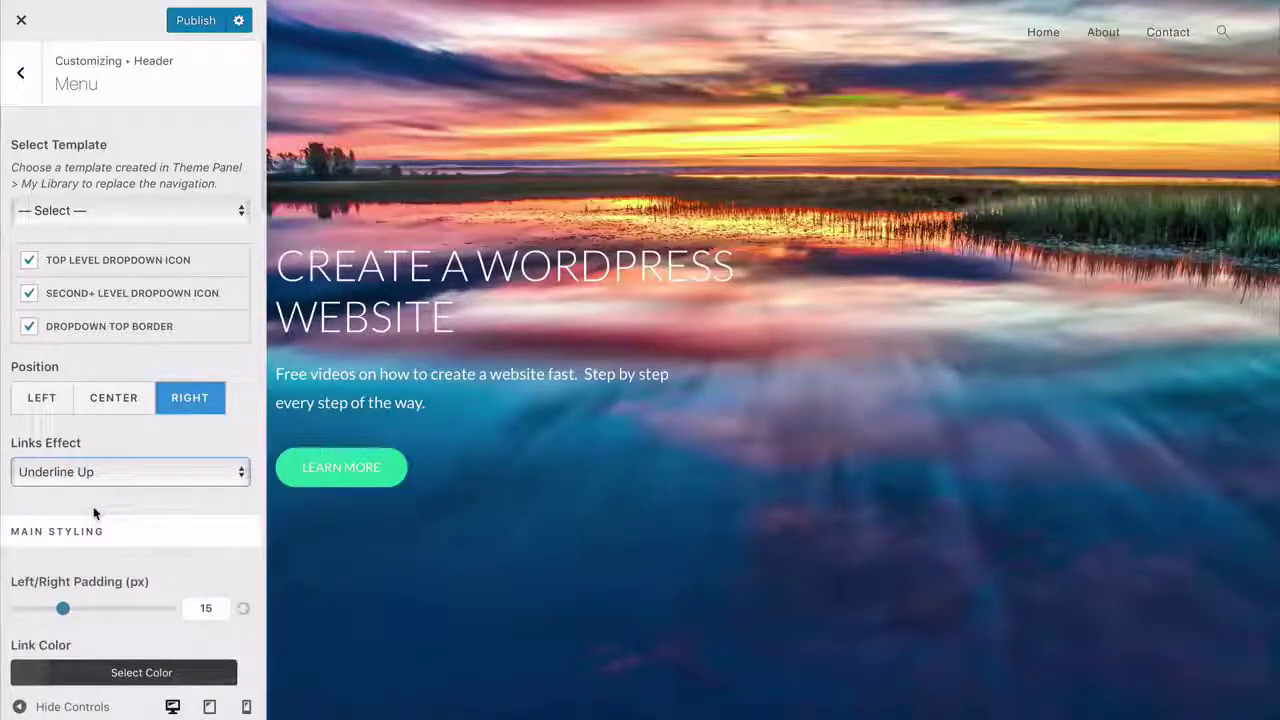
scroll(80, 480, "down", 3)
left_click(36, 355)
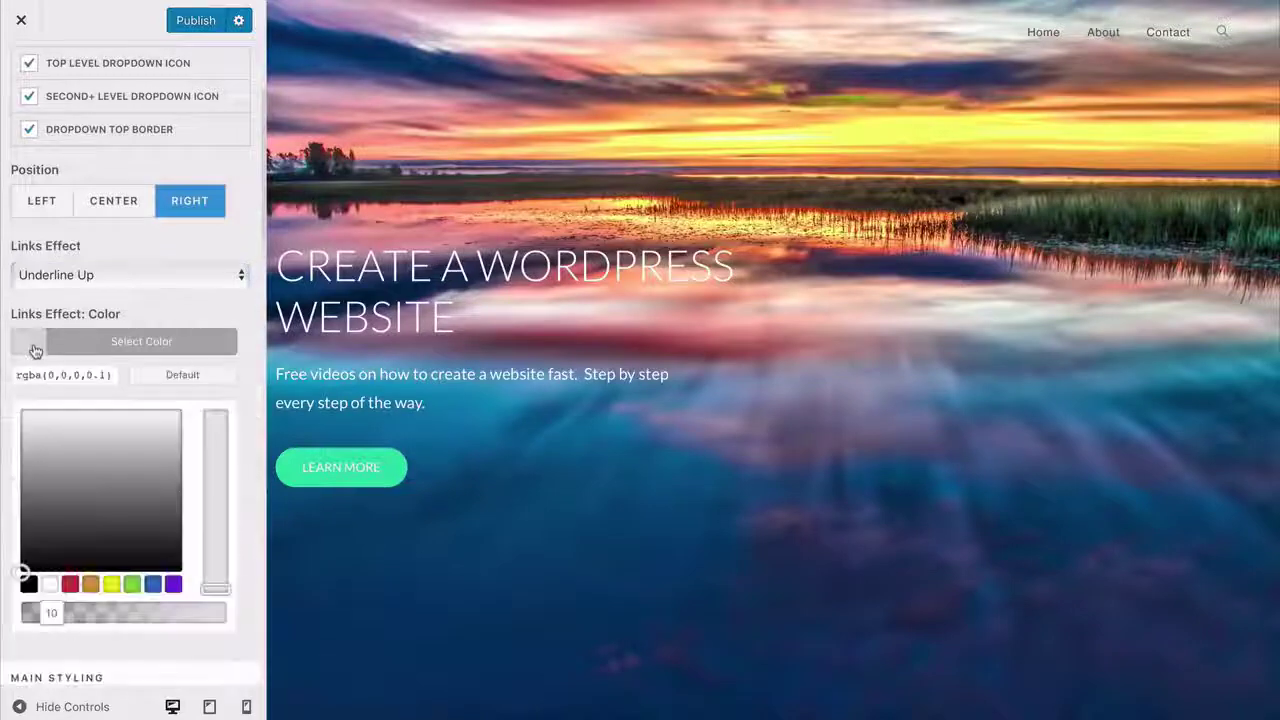
key("super+a")
type("#27ddad")
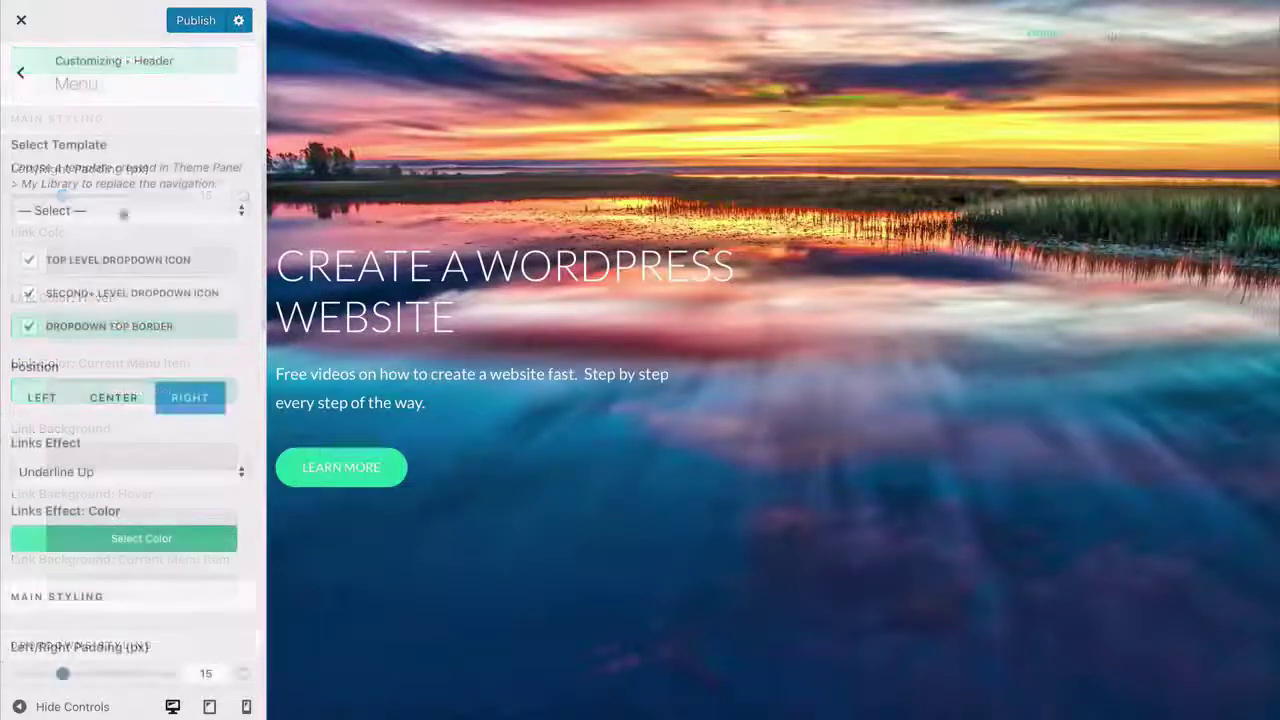
left_click(197, 24)
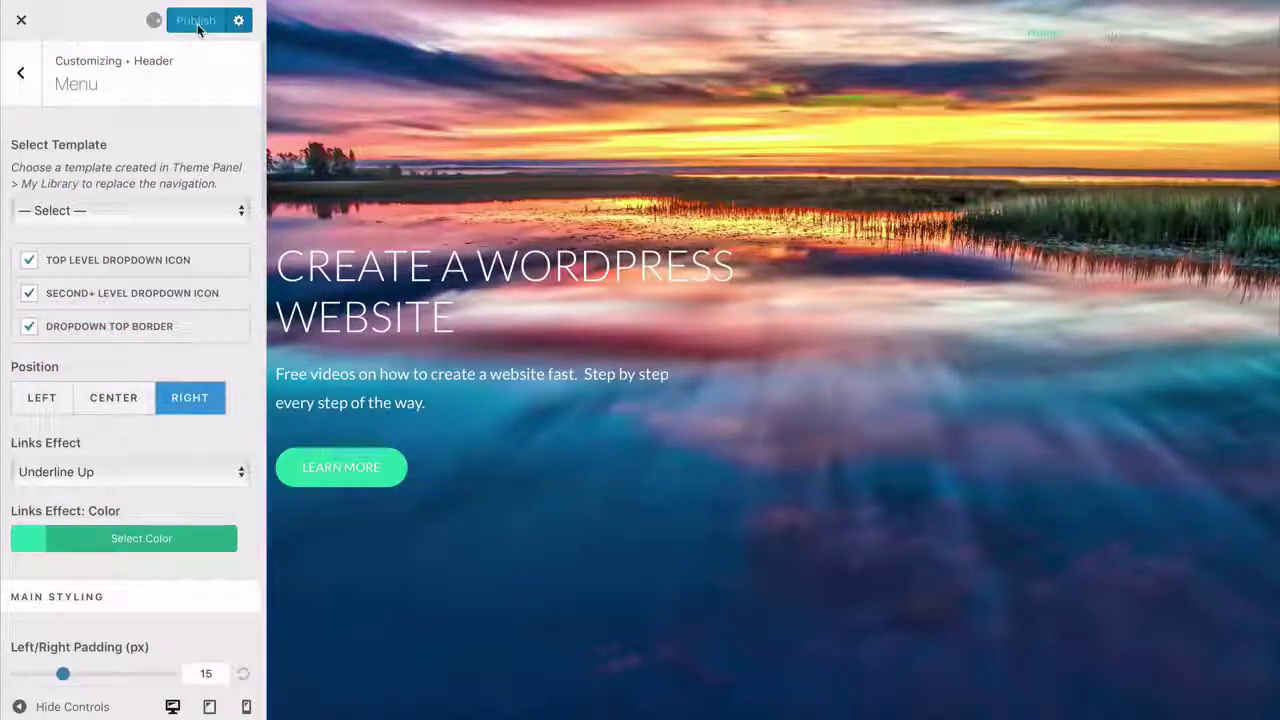
- Set the Main Menu typography font family to Lato and edit its font size
left_click(100, 447)
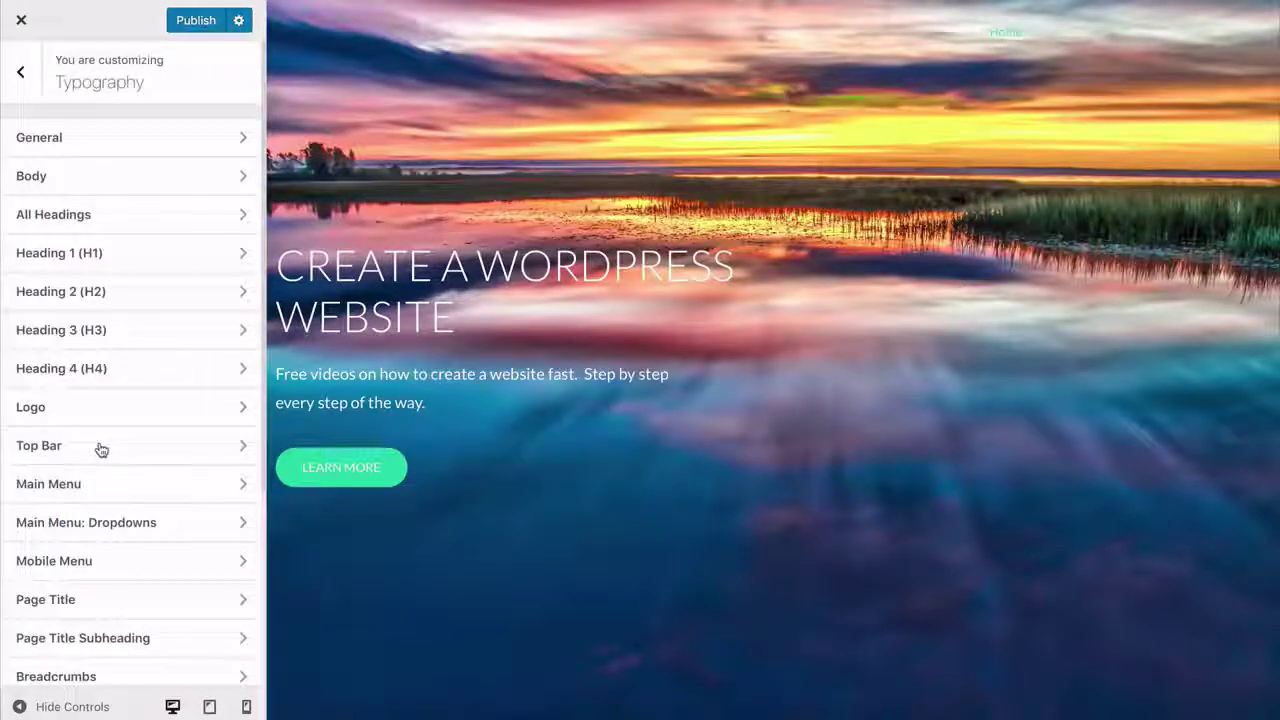
left_click(91, 488)
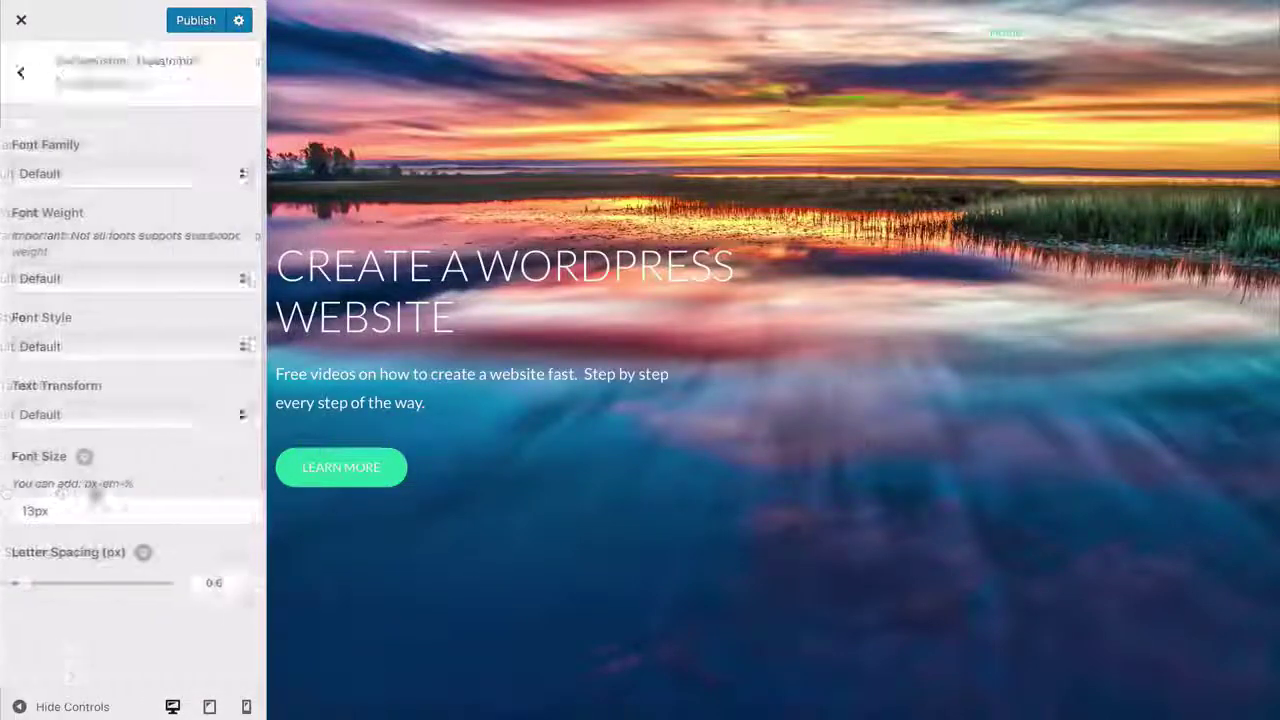
left_click(132, 173)
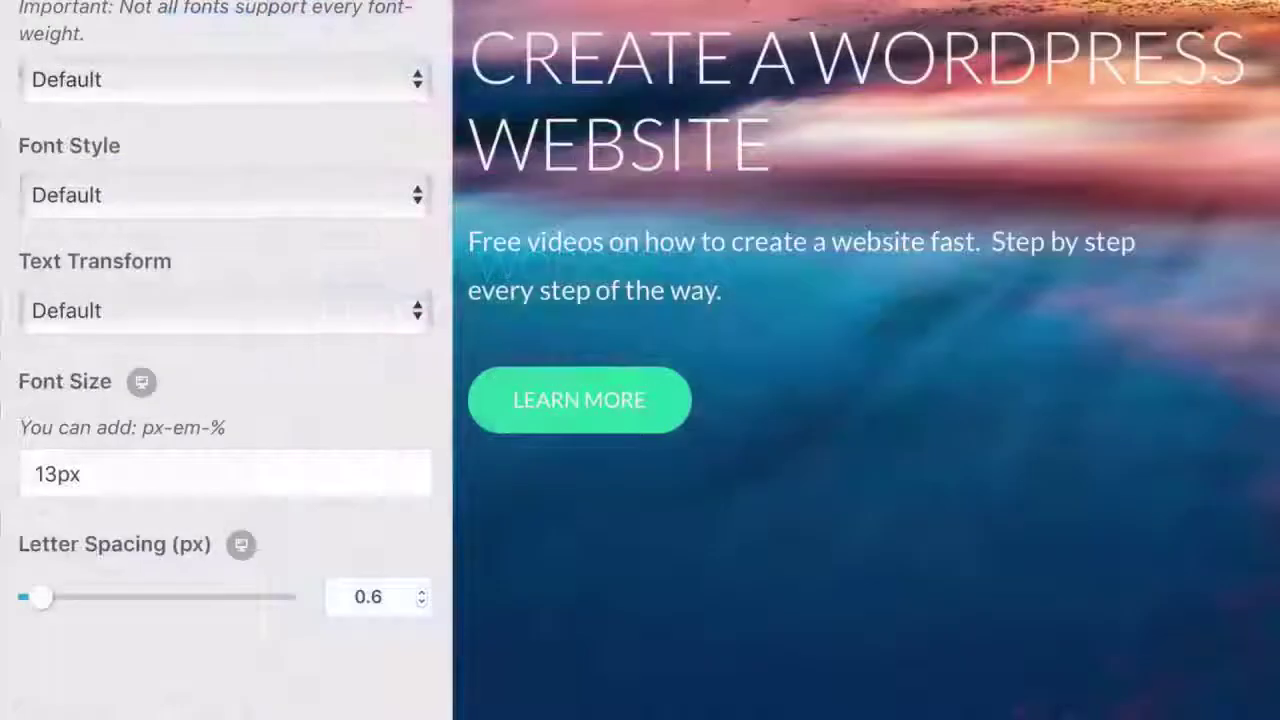
left_click(40, 510)
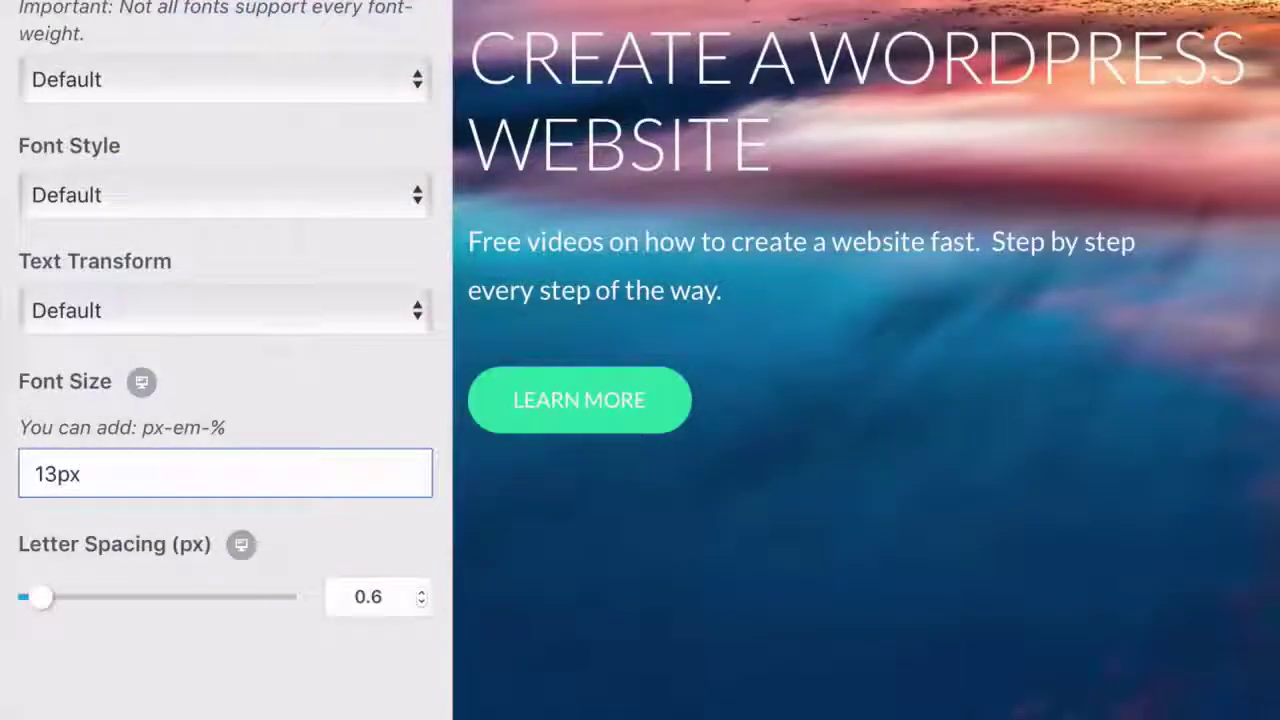